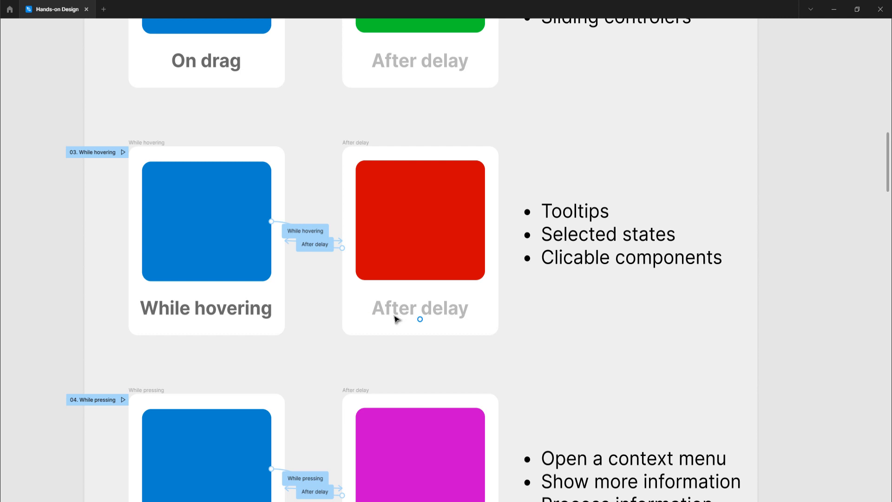
# Step: Preview the "01. On click" flow, test its click trigger on the blue square, and return to the design file
pyautogui.scroll(3, 395, 319)
pyautogui.scroll(7, 396, 319)
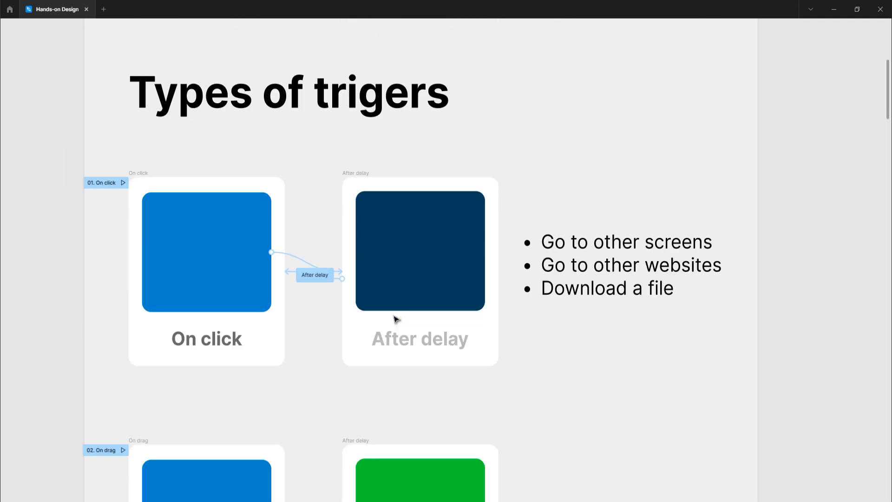
pyautogui.click(123, 183)
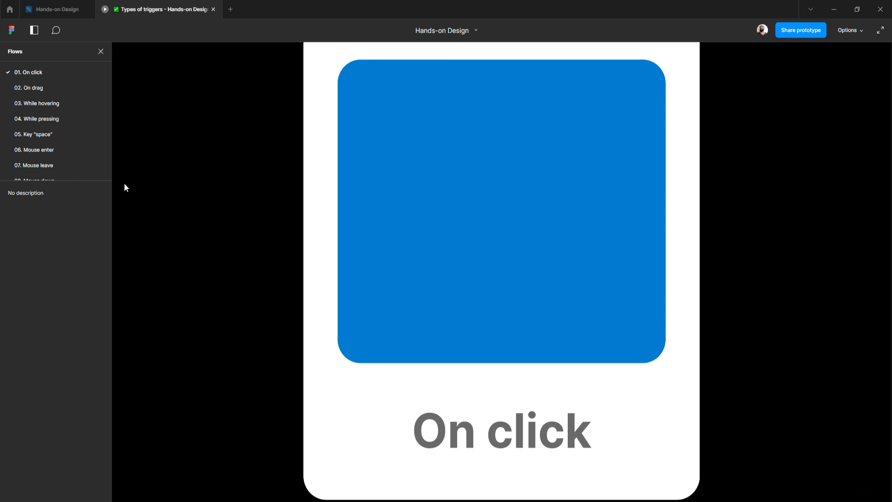
pyautogui.click(476, 160)
pyautogui.click(350, 206)
pyautogui.click(49, 10)
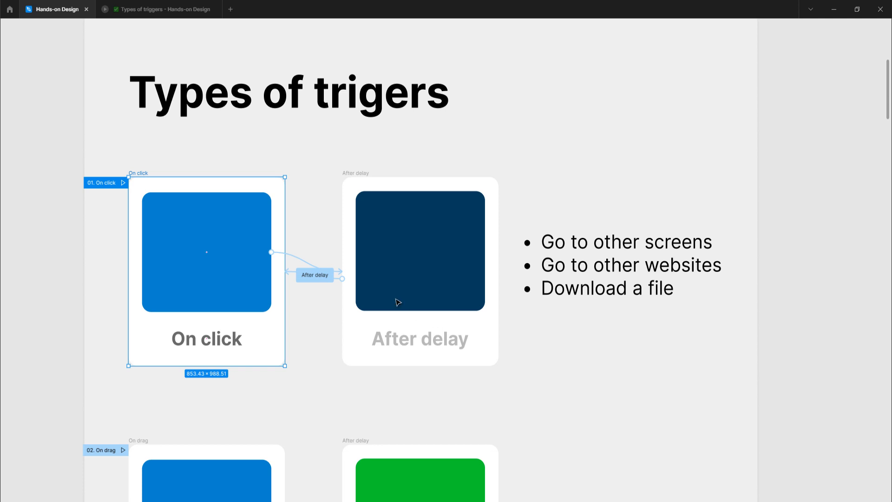
# Step: Show the editor interface and inspect the interaction details of both connections between the On click frame and its After delay frame
pyautogui.hotkey('ctrl', '\\')
pyautogui.moveTo(327, 275); pyautogui.dragTo(406, 263)
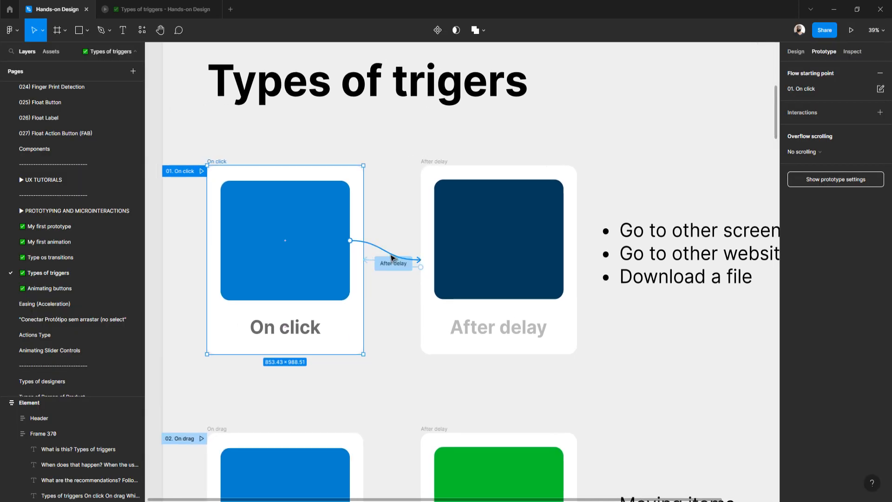
pyautogui.scroll(-1, 392, 258)
pyautogui.click(162, 261)
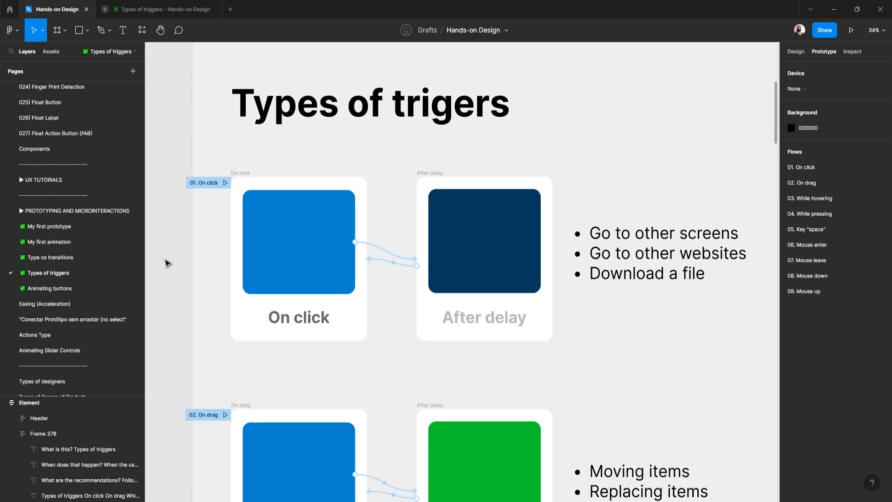
pyautogui.hscroll(2, 186, 246)
pyautogui.moveTo(187, 247); pyautogui.dragTo(175, 239)
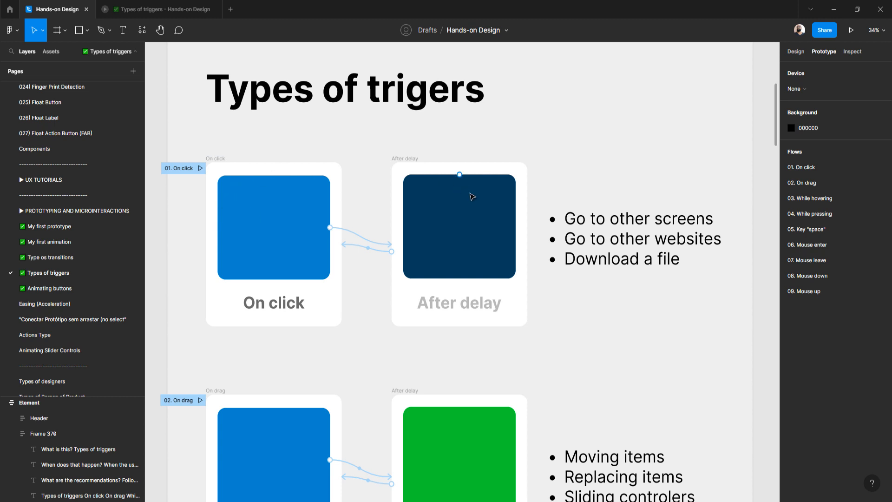
pyautogui.click(406, 158)
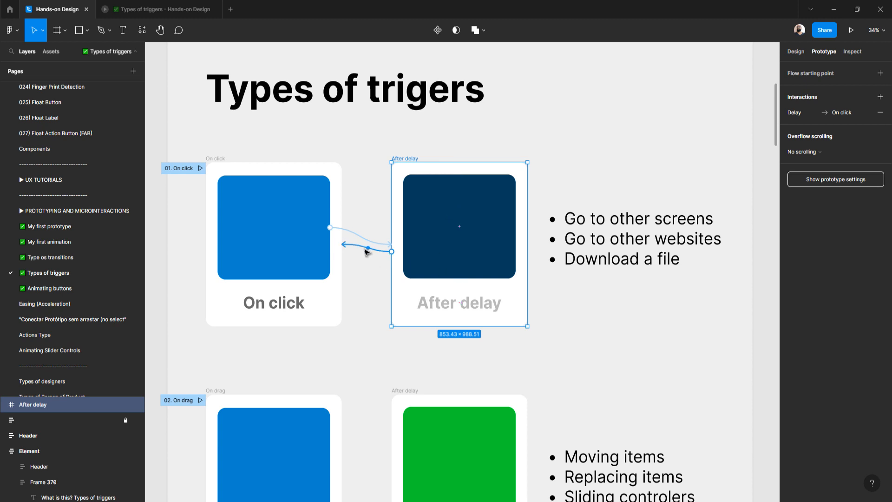
pyautogui.click(366, 251)
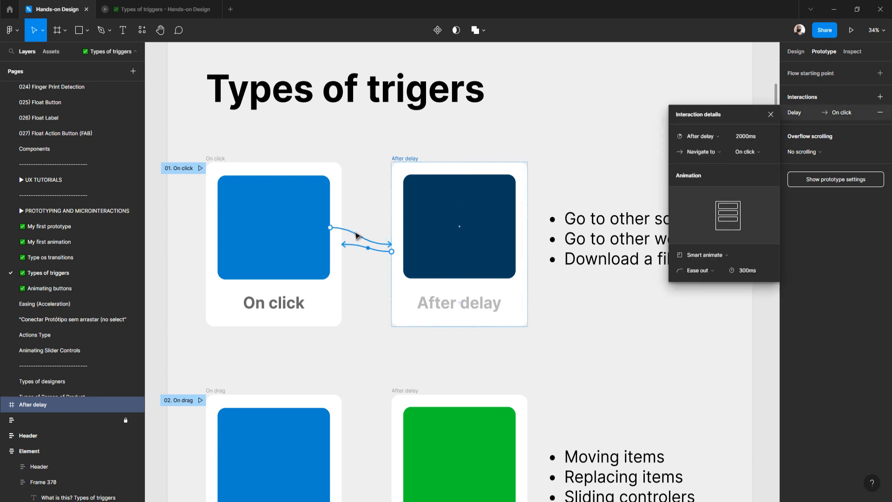
pyautogui.click(359, 235)
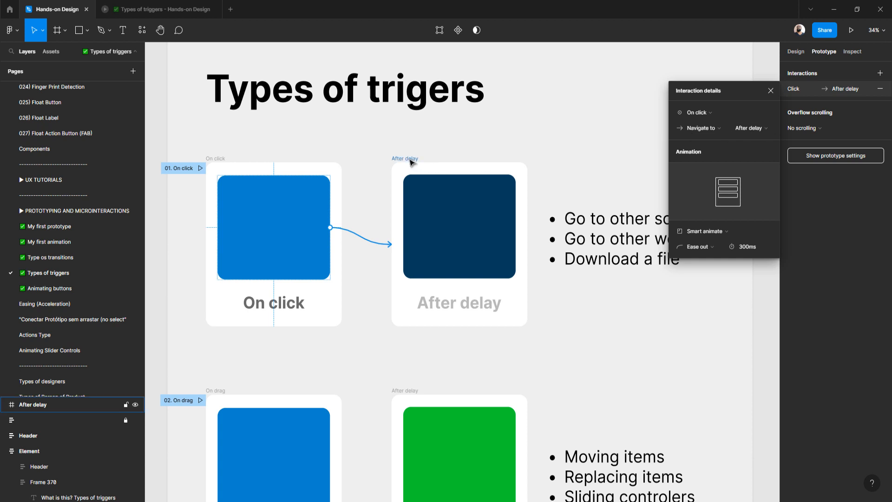
# Step: Review the dark blue frame's After delay interaction again and hide the editor interface
pyautogui.click(414, 159)
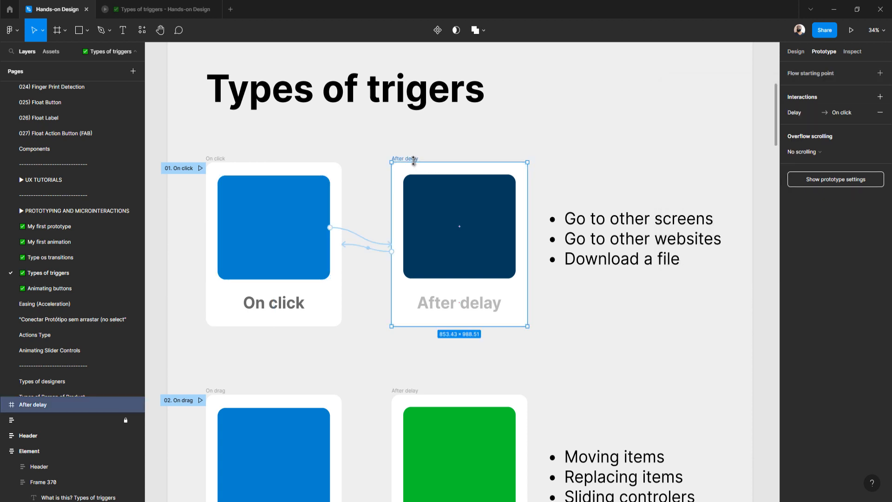
pyautogui.click(376, 251)
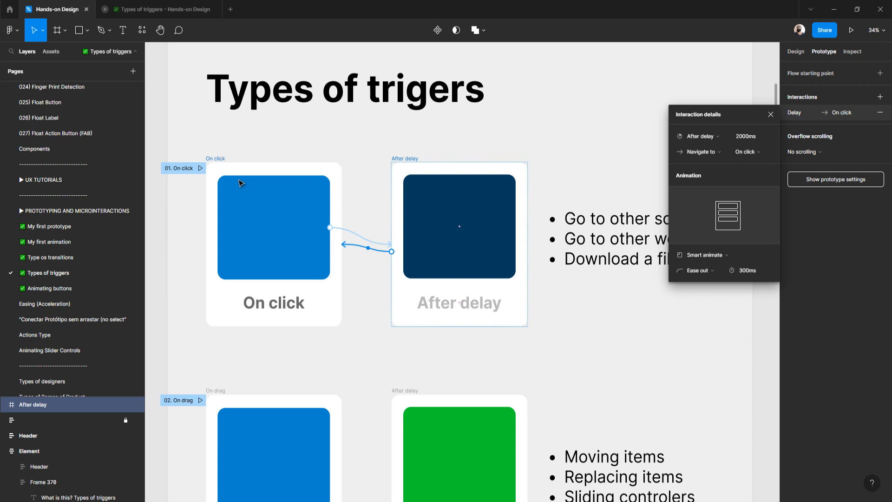
pyautogui.click(771, 114)
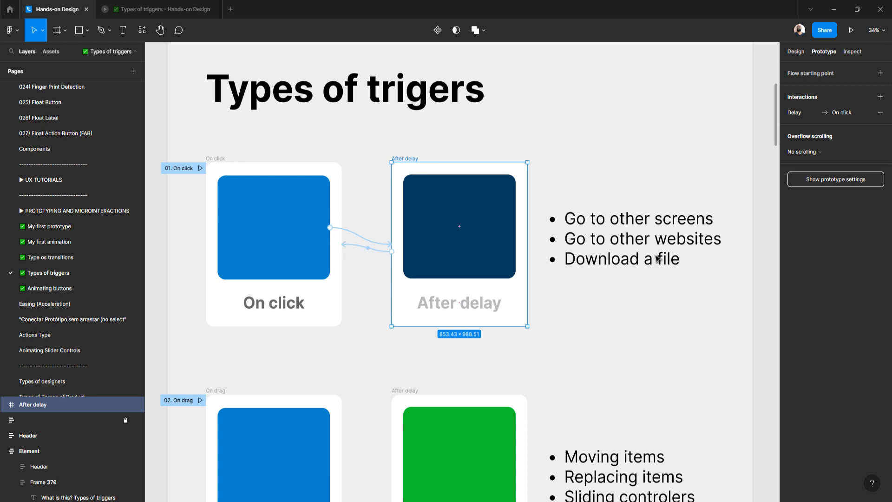
pyautogui.hotkey('ctrl', '\\')
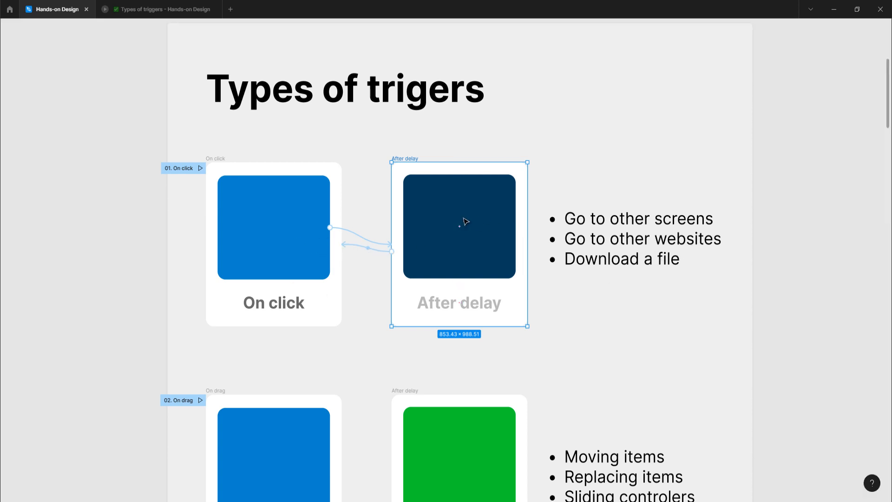
# Step: Preview the "02. On drag" flow and try plain clicks on its blue square
pyautogui.scroll(-5, 413, 233)
pyautogui.scroll(-3, 414, 234)
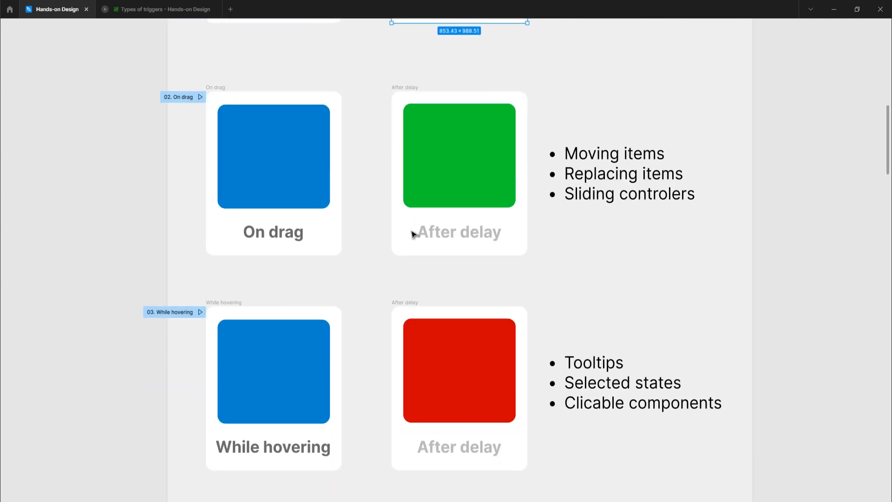
pyautogui.scroll(3, 414, 234)
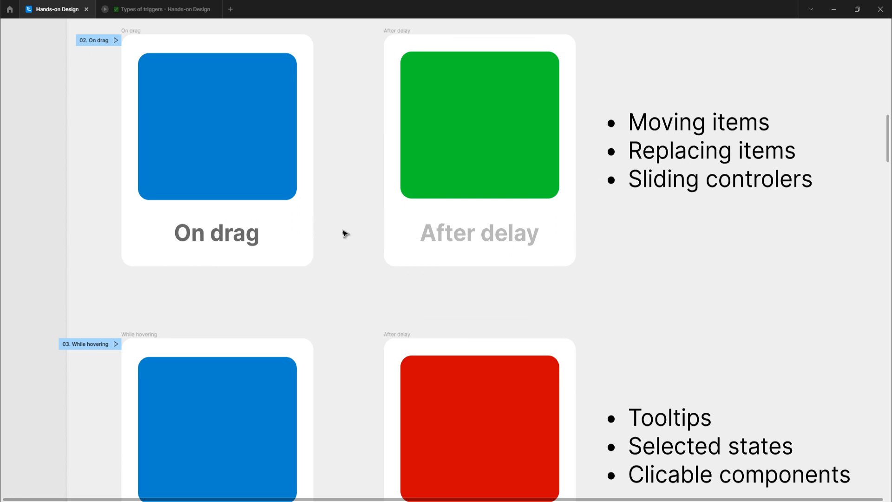
pyautogui.moveTo(333, 225); pyautogui.dragTo(314, 277)
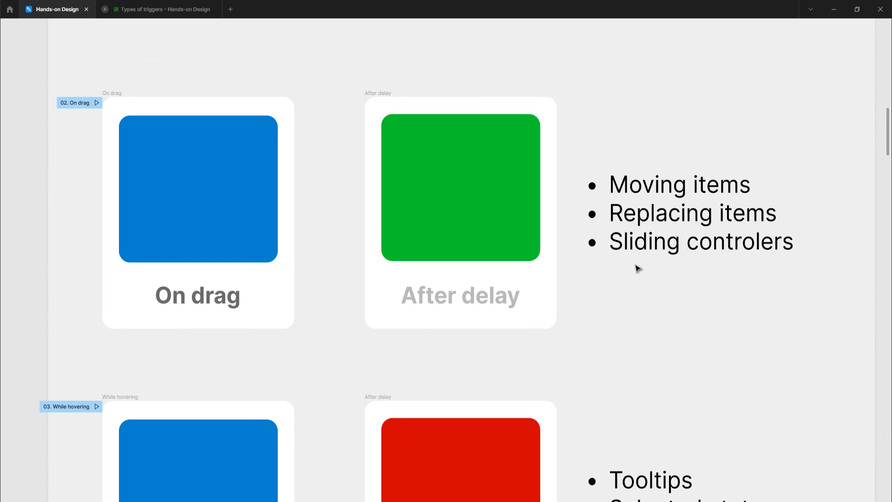
pyautogui.click(97, 102)
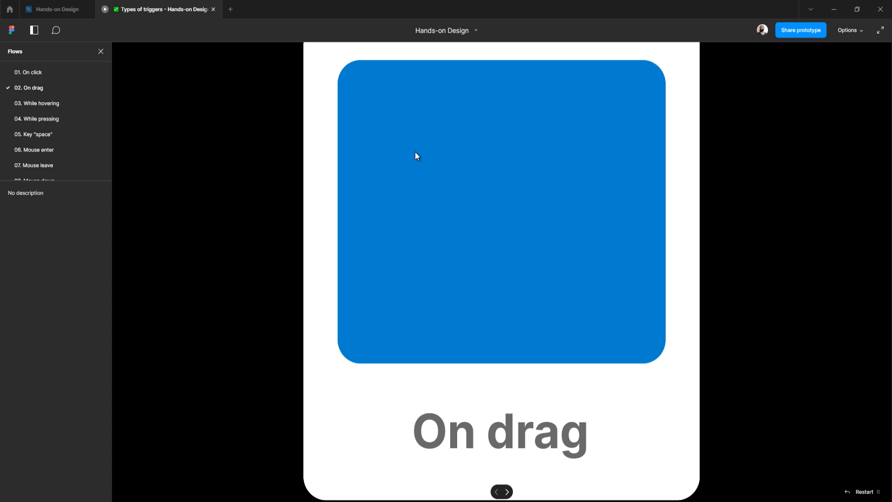
pyautogui.click(416, 154)
pyautogui.click(415, 155)
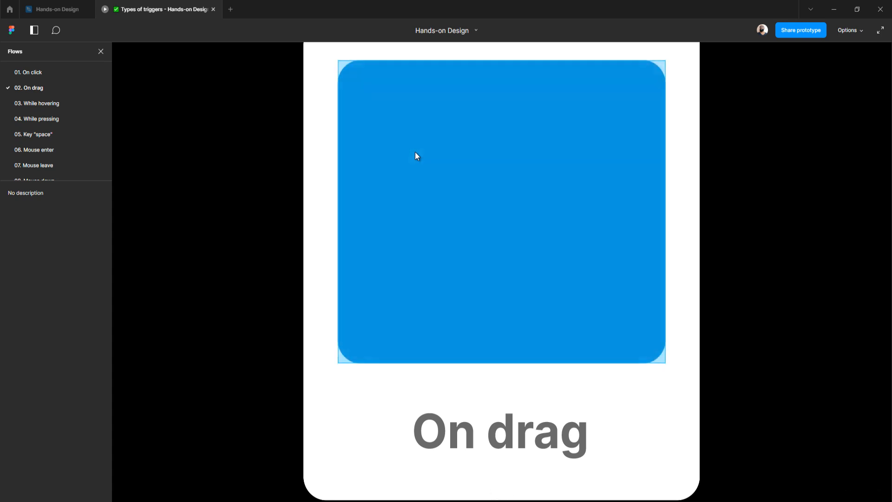
pyautogui.click(416, 155)
pyautogui.click(323, 206)
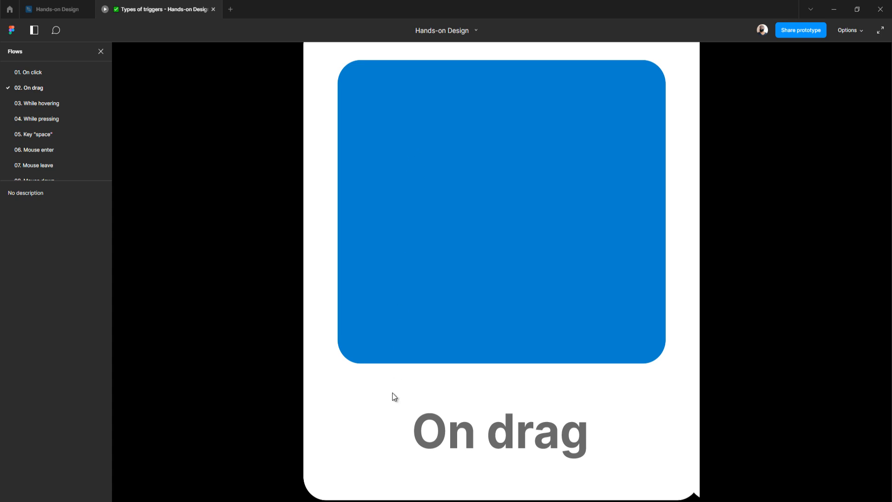
pyautogui.click(382, 173)
# Step: Test the On drag trigger by repeatedly swiping the square leftward, and return to the design file
pyautogui.moveTo(466, 232); pyautogui.dragTo(328, 220)
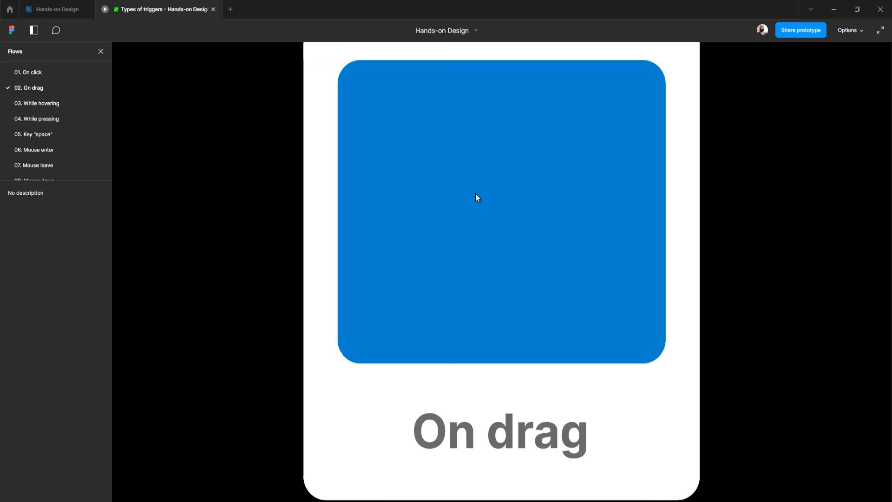
pyautogui.moveTo(588, 200); pyautogui.dragTo(251, 206)
pyautogui.moveTo(552, 173); pyautogui.dragTo(266, 181)
pyautogui.moveTo(624, 179); pyautogui.dragTo(123, 175)
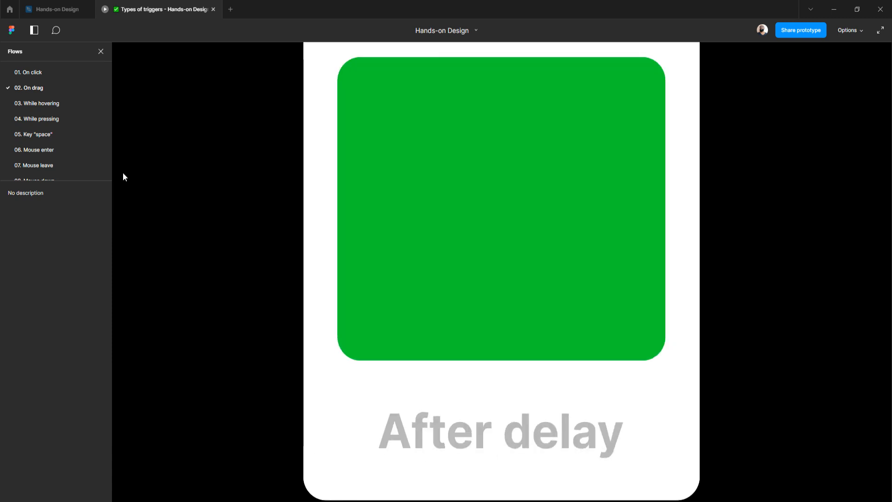
pyautogui.moveTo(606, 180); pyautogui.dragTo(200, 194)
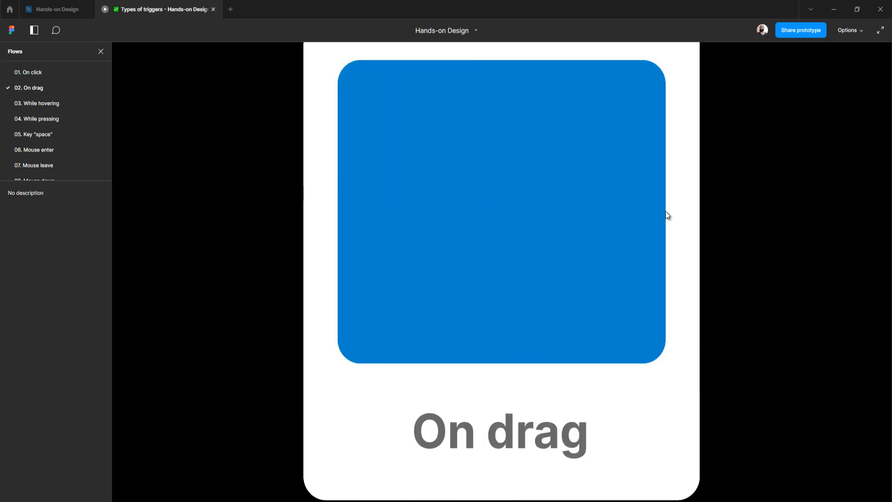
pyautogui.click(48, 9)
# Step: Preview the "03. While hovering" flow, test its hover trigger on the blue square, and return to the design file
pyautogui.click(27, 231)
pyautogui.scroll(-5, 27, 231)
pyautogui.scroll(-4, 27, 231)
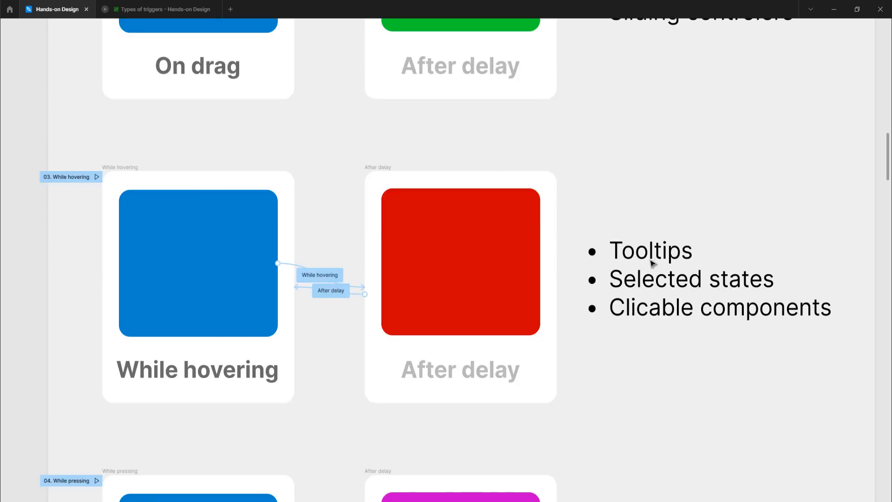
pyautogui.scroll(-1, 636, 203)
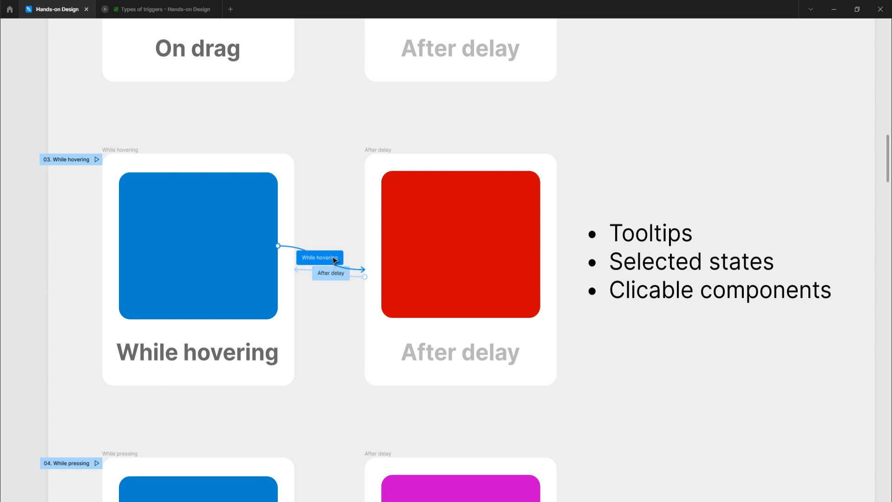
pyautogui.click(96, 159)
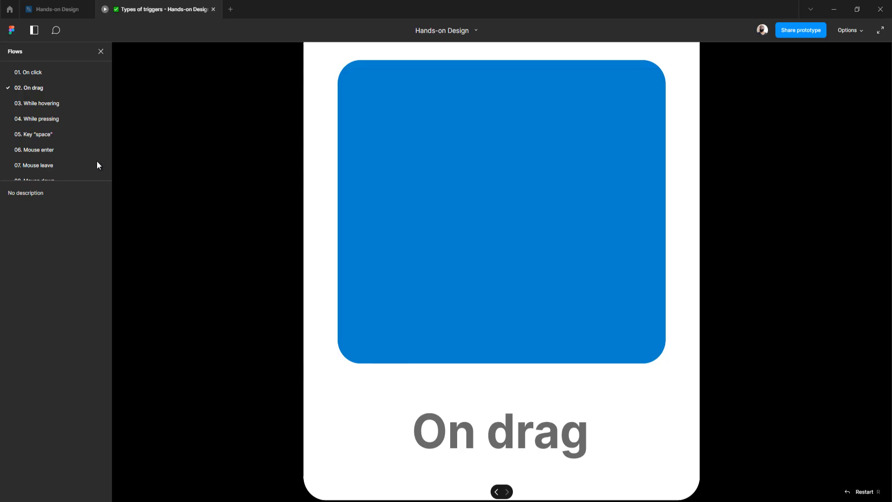
pyautogui.moveTo(414, 157)
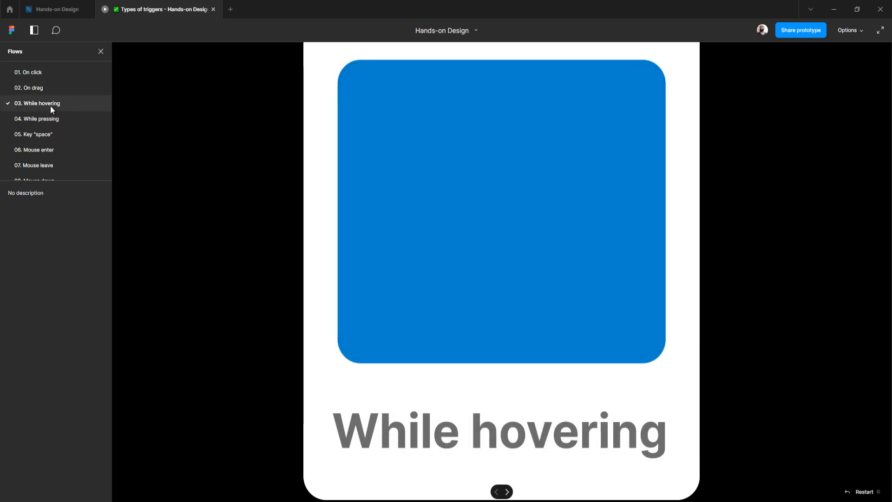
pyautogui.click(52, 11)
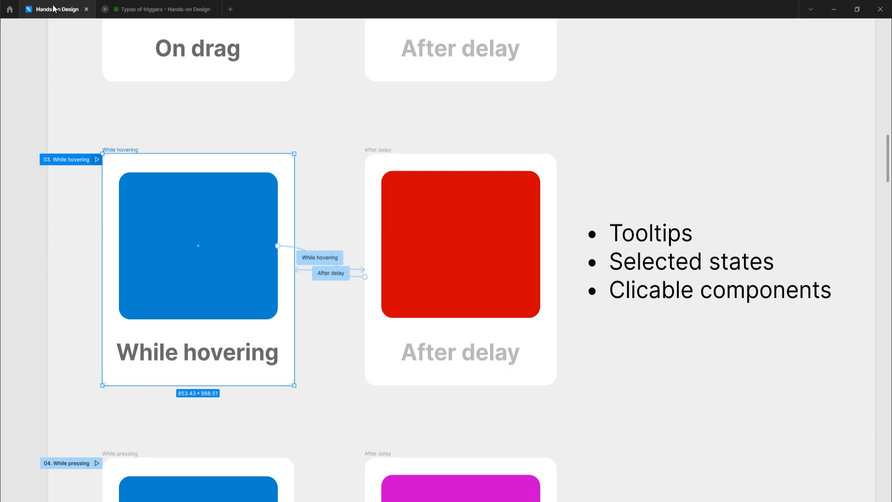
# Step: Inspect the interaction details of the While hovering and After delay connections beside the red frame, with the editor interface shown only meanwhile
pyautogui.click(333, 278)
pyautogui.hotkey('ctrl', '\\')
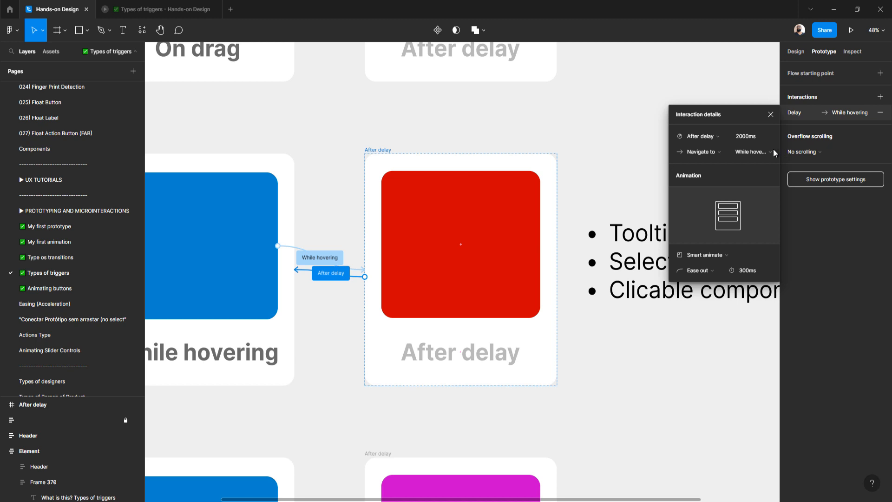
pyautogui.click(305, 258)
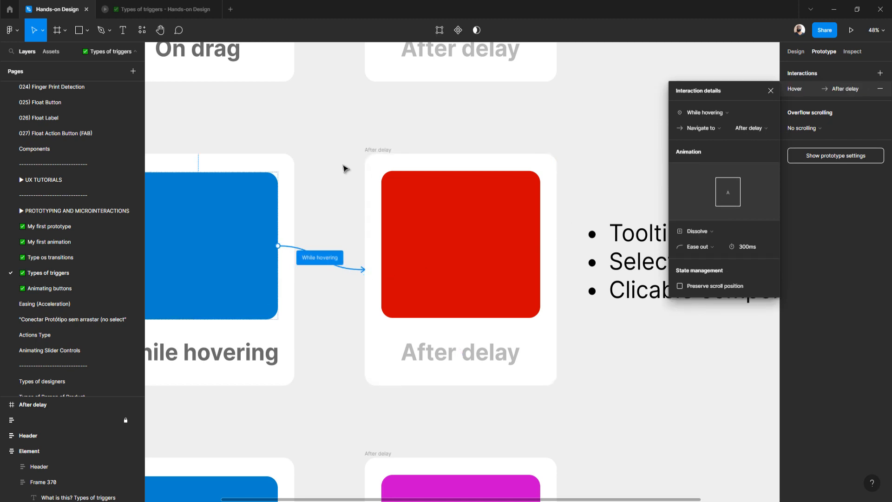
pyautogui.click(369, 151)
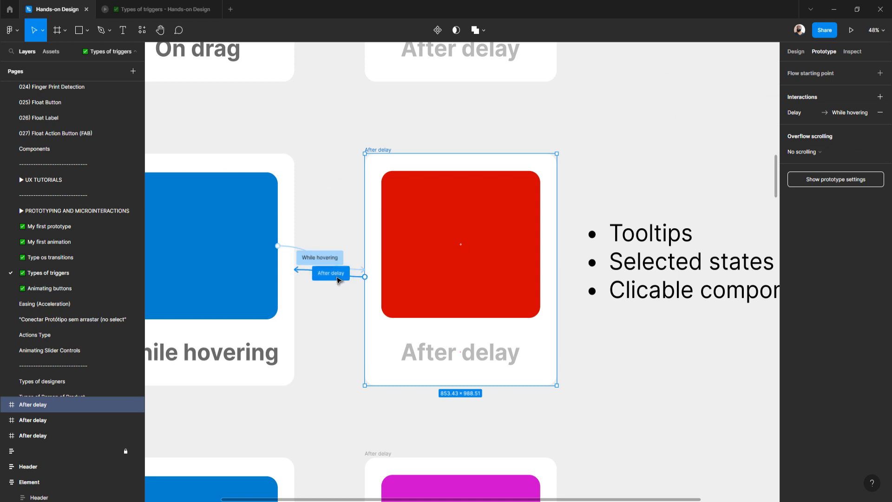
pyautogui.click(339, 275)
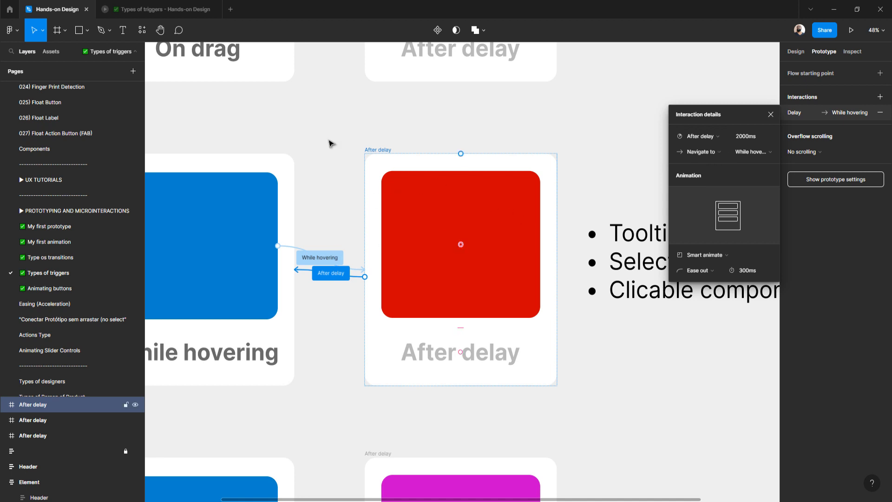
pyautogui.click(308, 140)
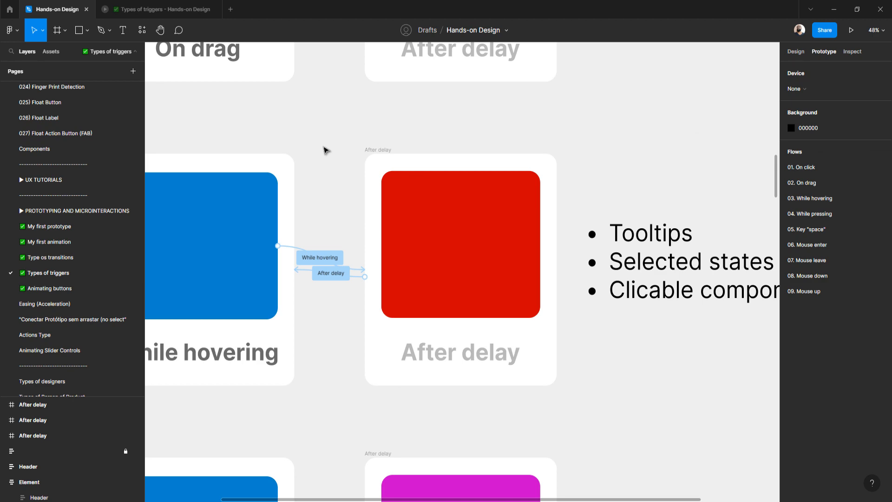
pyautogui.hotkey('ctrl', '\\')
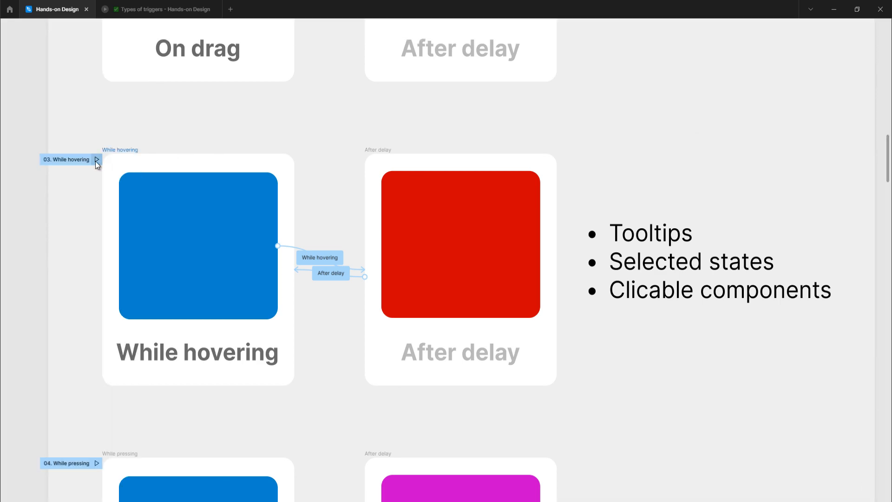
# Step: Rerun the "03. While hovering" flow preview and check how the square reacts to the pointer resting over it
pyautogui.click(96, 160)
pyautogui.moveTo(479, 186)
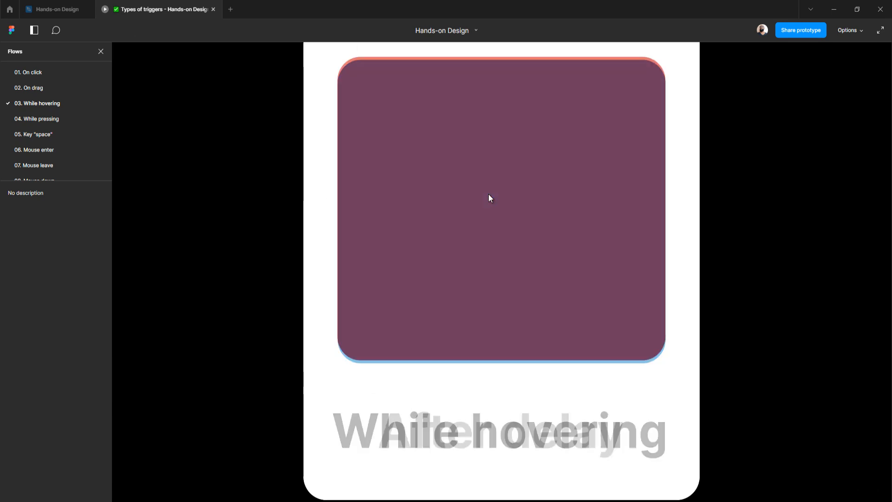
pyautogui.moveTo(556, 214)
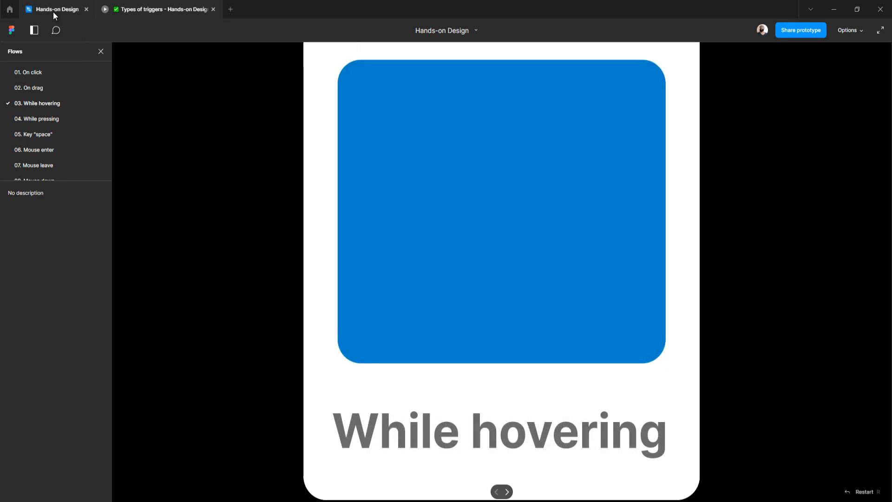
# Step: Return to the design file and display the prototype connections between the While pressing frame and its After delay frame
pyautogui.click(54, 10)
pyautogui.scroll(-6, 195, 229)
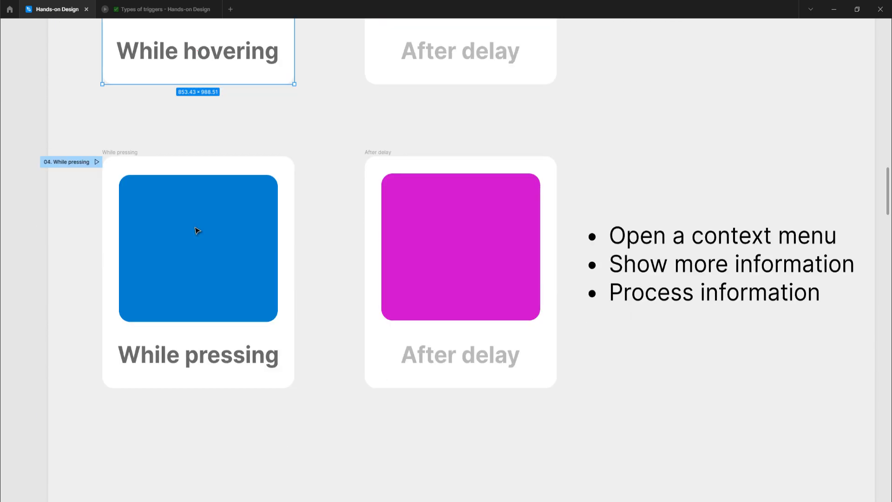
pyautogui.scroll(-3, 197, 230)
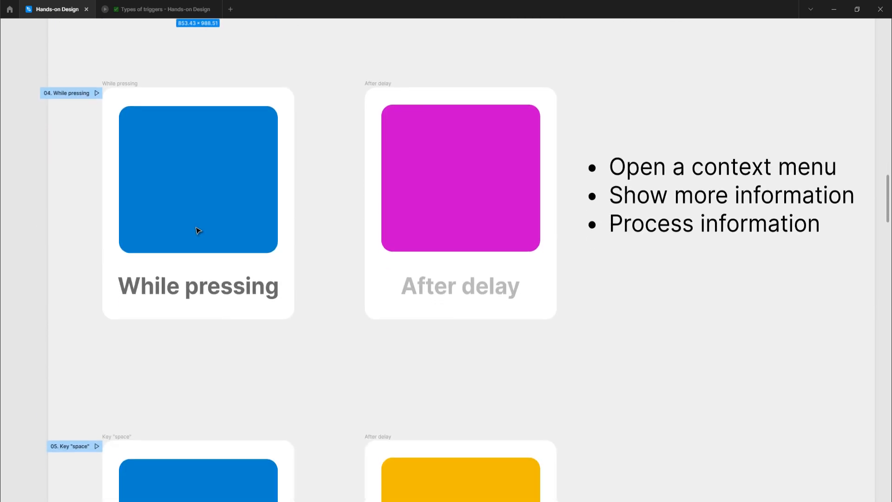
pyautogui.hotkey('shift', 'e')
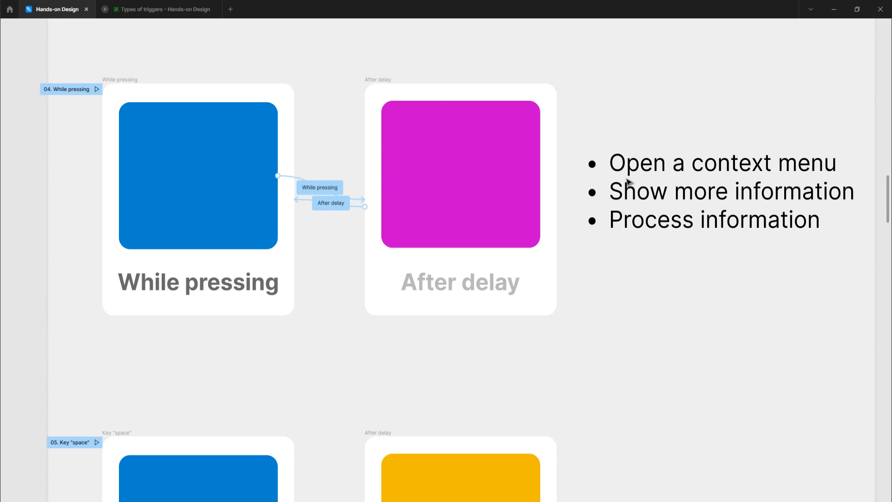
# Step: Bring up a context menu above the use-case list as an example, dismiss it and clear the selection
pyautogui.rightClick(617, 116)
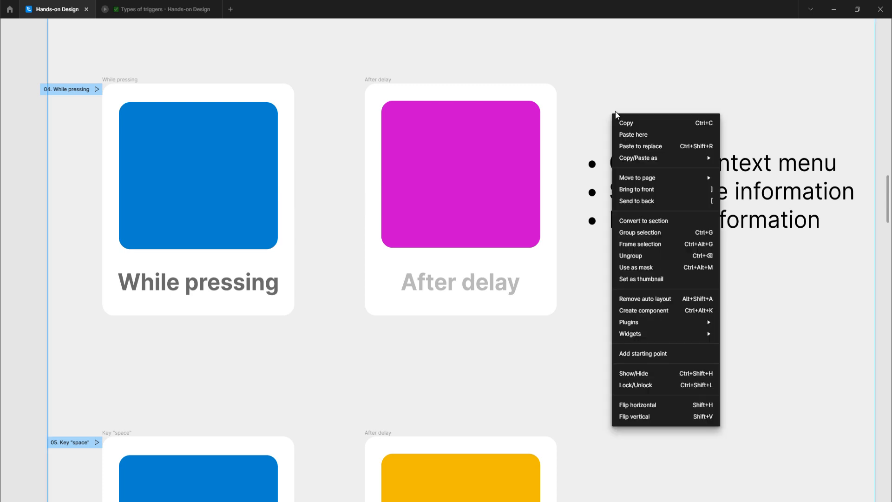
pyautogui.click(603, 85)
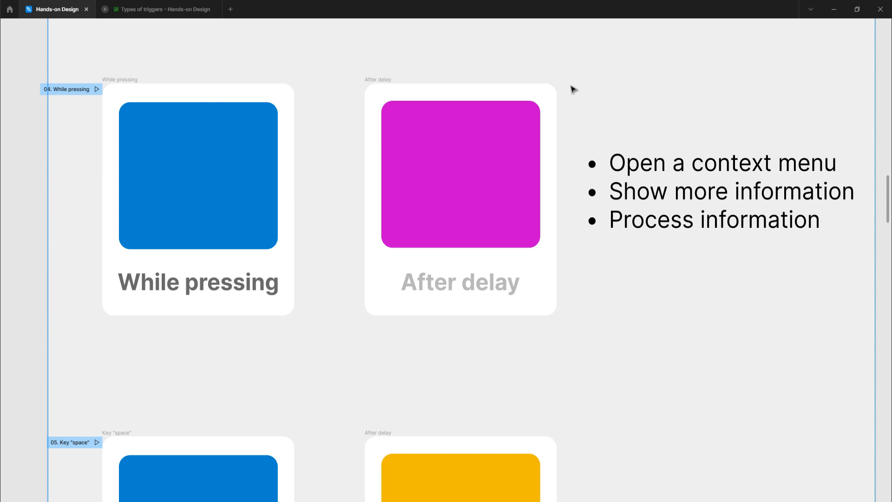
pyautogui.click(38, 234)
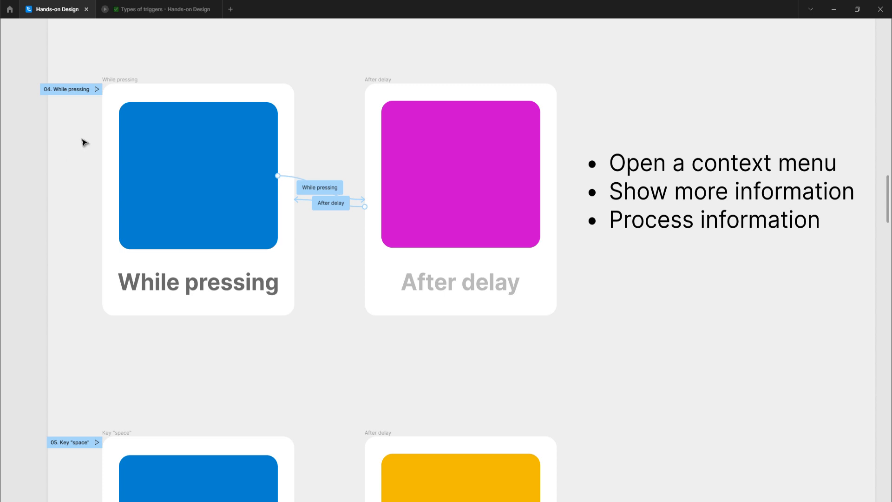
# Step: Preview the "04. While pressing" flow, test holding and releasing the blue square, and return to the design file
pyautogui.click(97, 89)
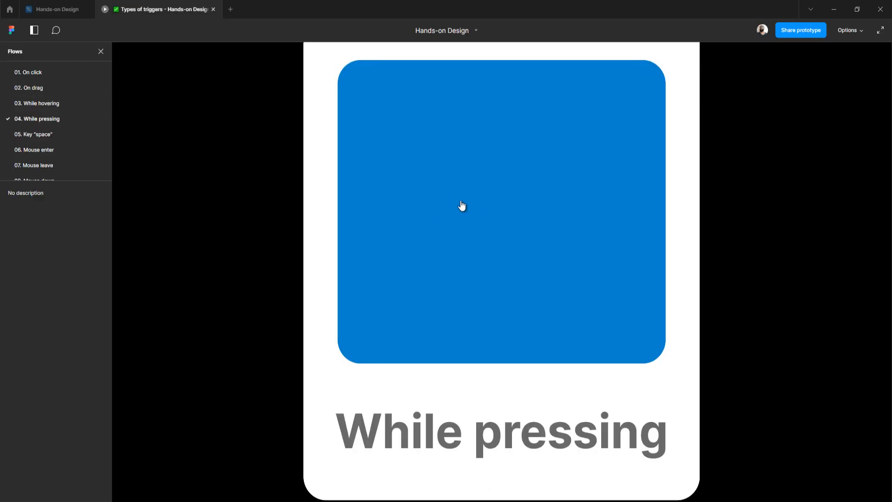
pyautogui.moveTo(523, 176); pyautogui.dragTo(523, 176)
pyautogui.click(522, 175)
pyautogui.moveTo(522, 176); pyautogui.dragTo(522, 176)
pyautogui.click(67, 9)
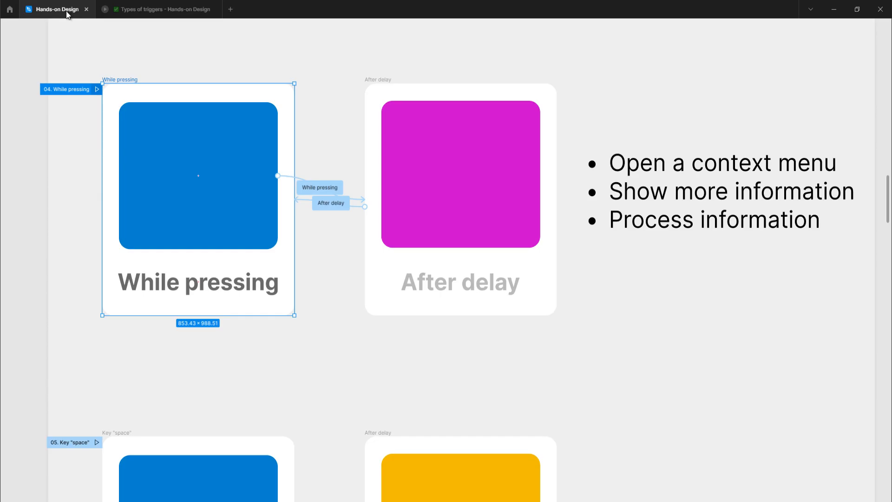
# Step: Show the editor interface and open the "Type os transitions" page at its Instant transition example
pyautogui.hotkey('ctrl', '\\')
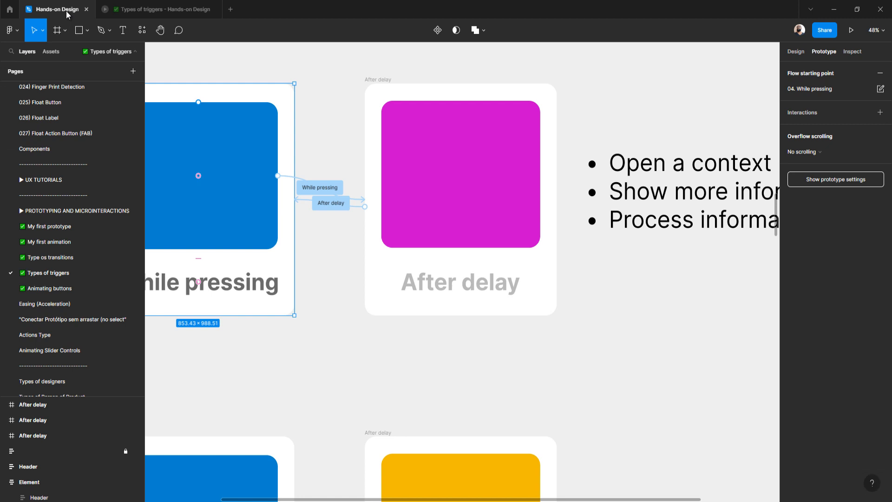
pyautogui.click(57, 258)
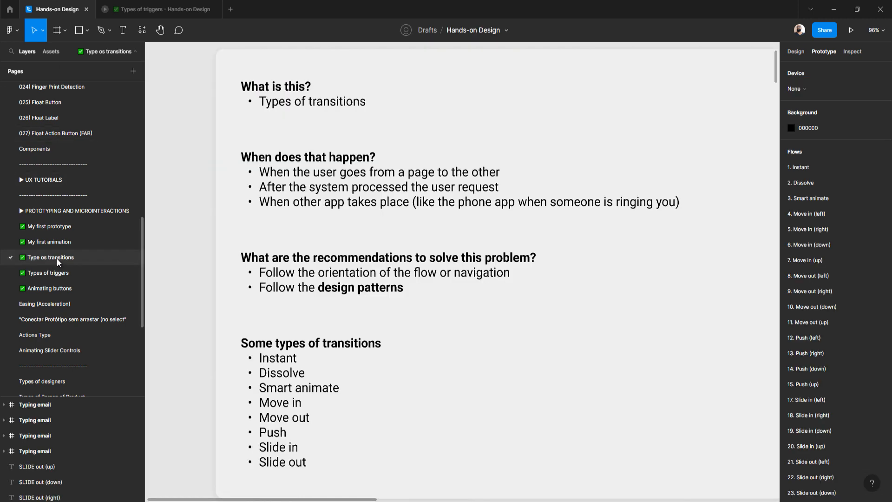
pyautogui.scroll(-12, 280, 286)
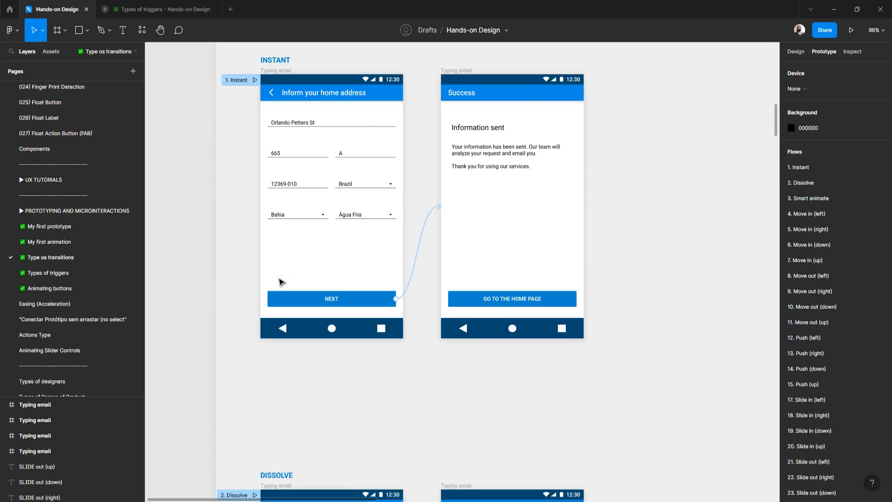
pyautogui.scroll(2, 281, 282)
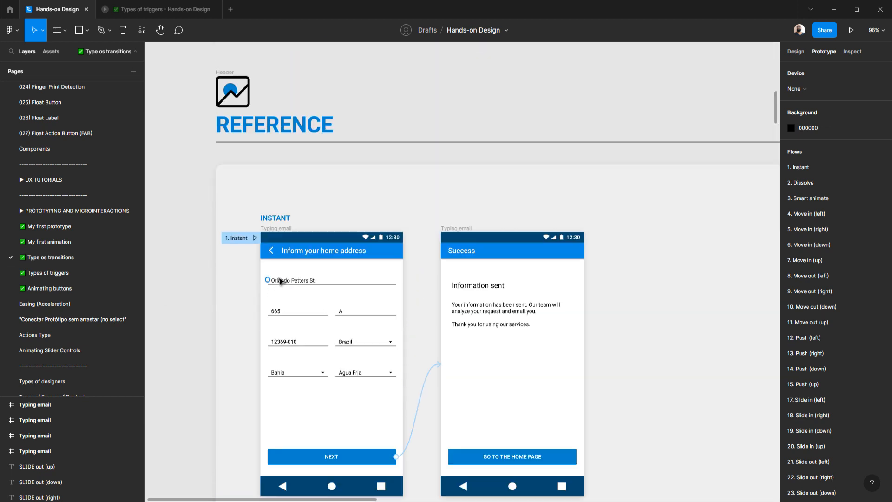
# Step: Preview the Instant, Dissolve, Smart animate and Move in (left) flows, advancing each from the address form to the Success screen
pyautogui.click(255, 238)
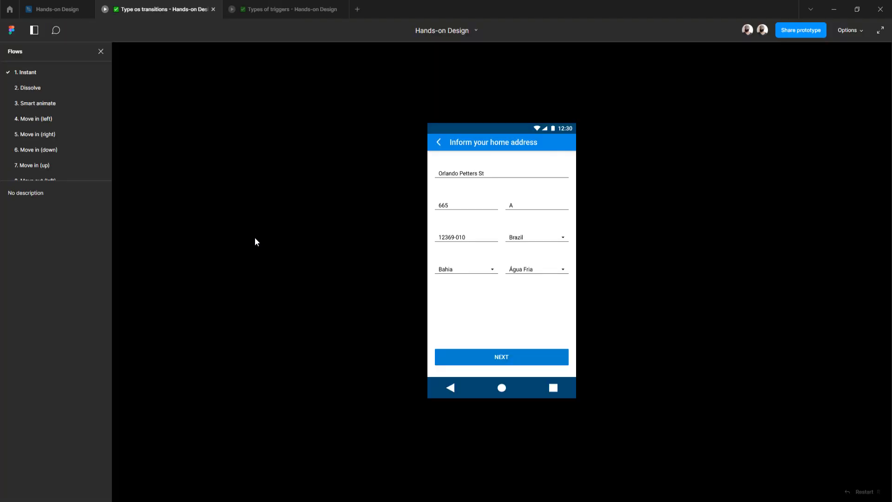
pyautogui.click(518, 356)
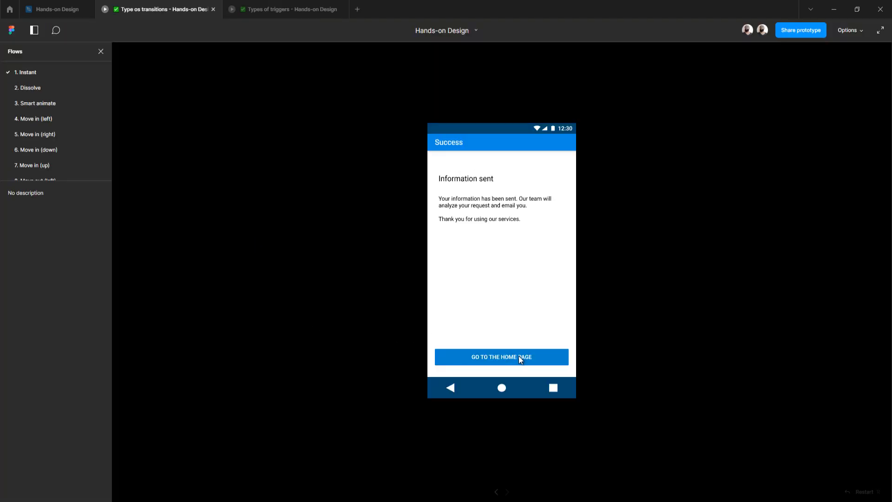
pyautogui.click(23, 88)
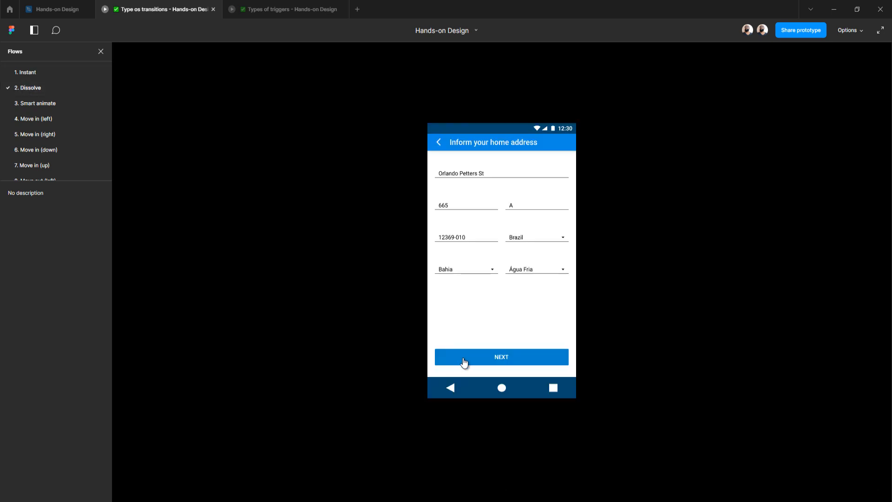
pyautogui.click(464, 361)
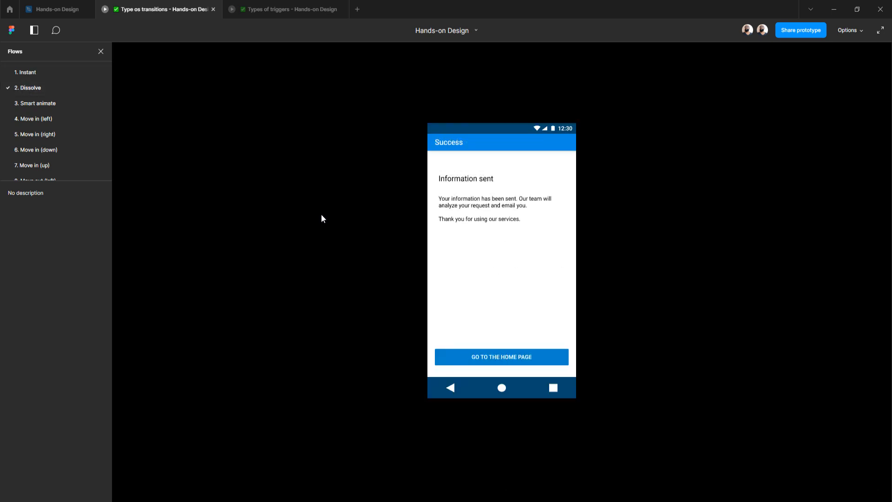
pyautogui.click(54, 103)
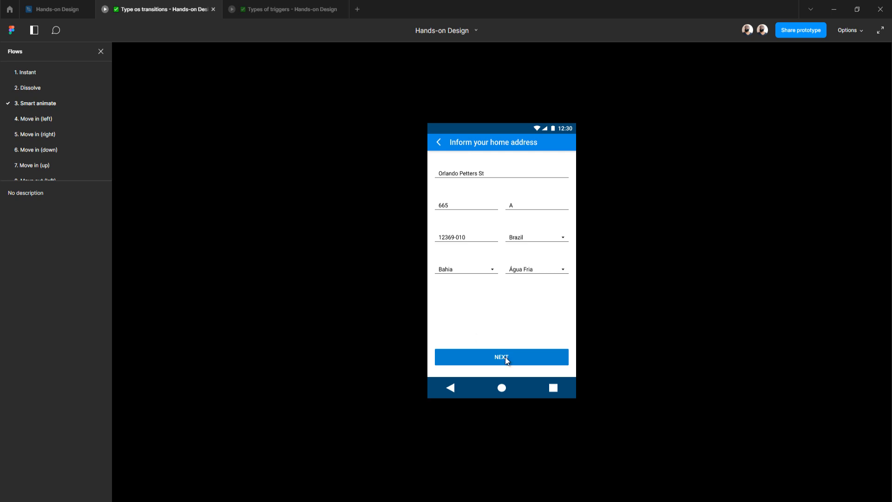
pyautogui.click(506, 361)
pyautogui.click(47, 119)
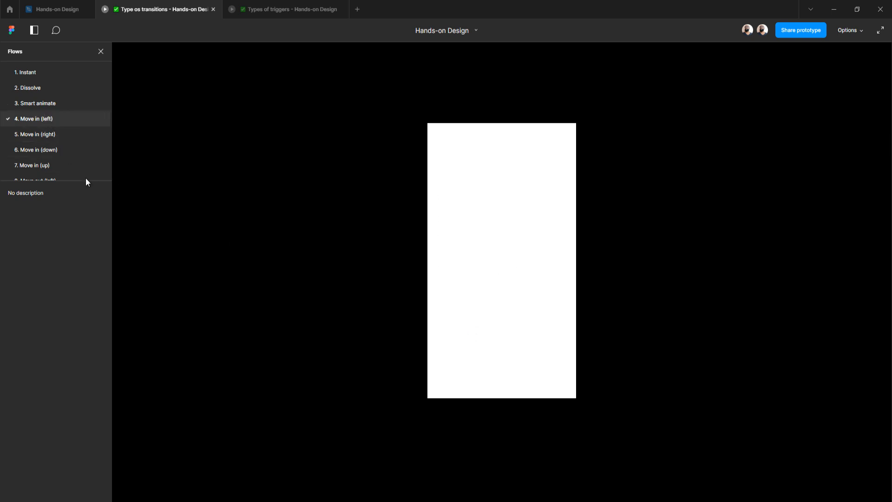
pyautogui.click(502, 357)
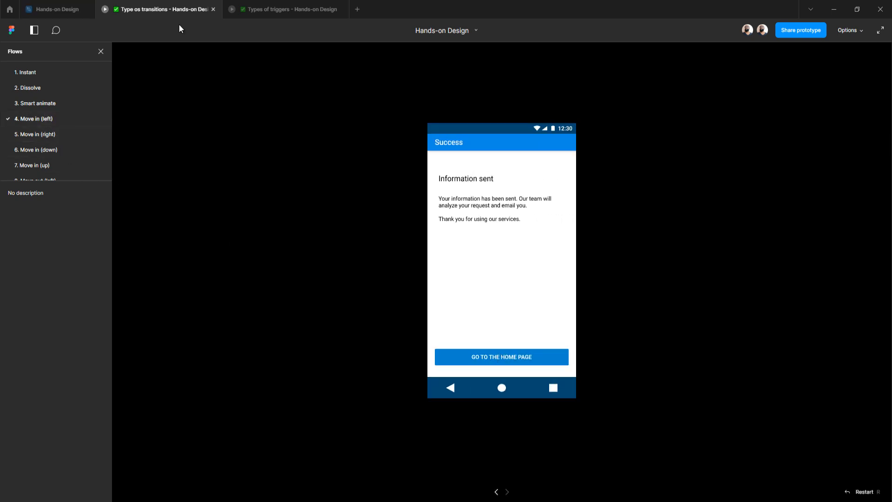
# Step: Close the transitions preview and return to the "Types of triggers" page of the design file with the editor interface hidden
pyautogui.click(213, 9)
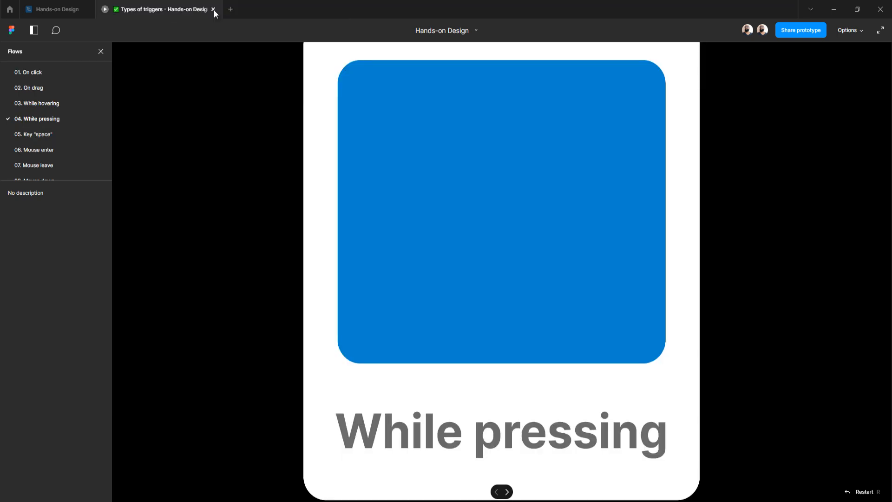
pyautogui.click(66, 9)
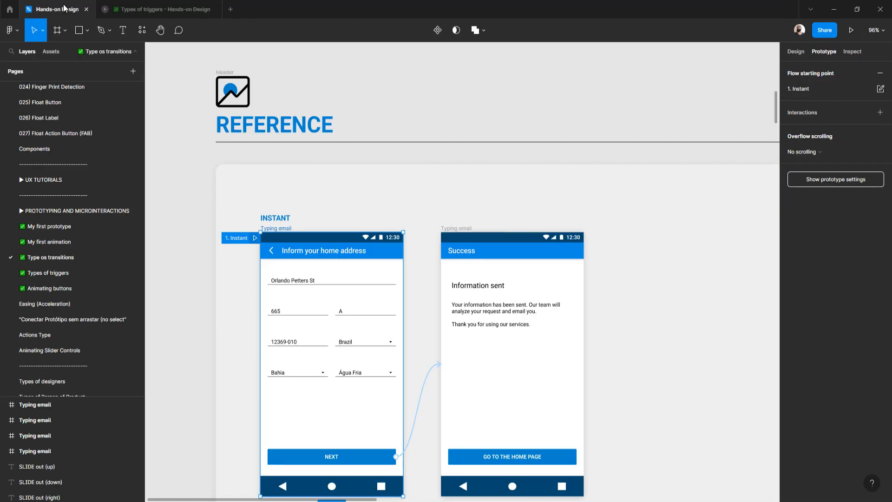
pyautogui.click(64, 276)
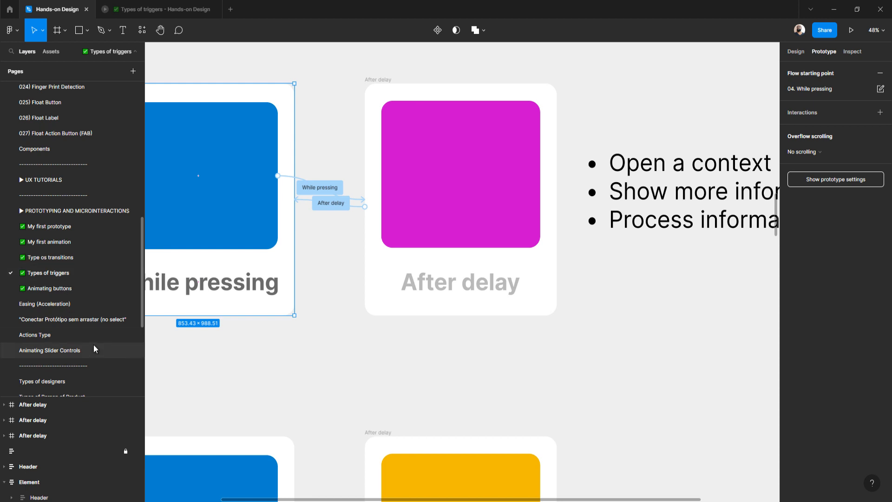
pyautogui.hotkey('ctrl', '\\')
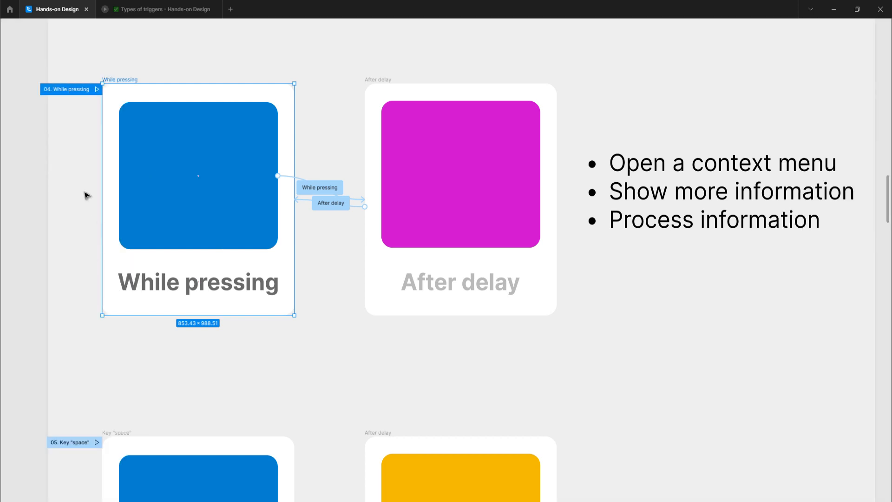
# Step: Show the editor interface and open the interaction details of the Key/Gamepad connection from the Key "space" frame
pyautogui.scroll(-1, 140, 227)
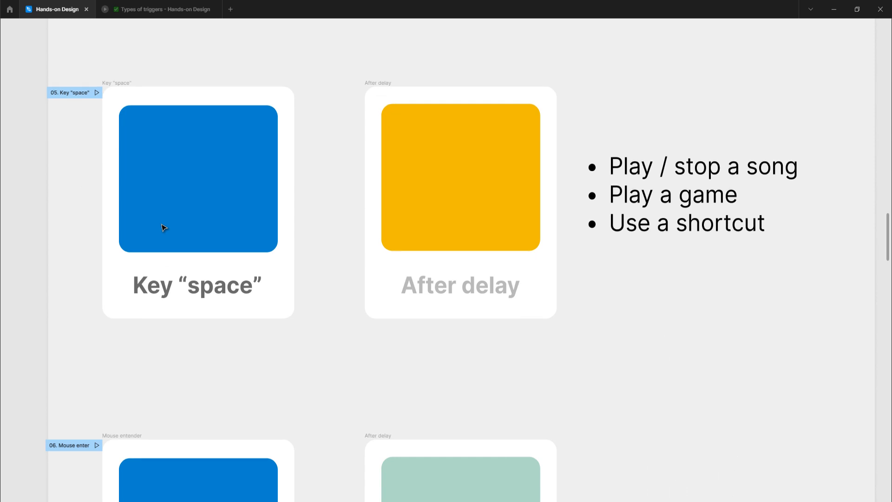
pyautogui.scroll(-1, 164, 228)
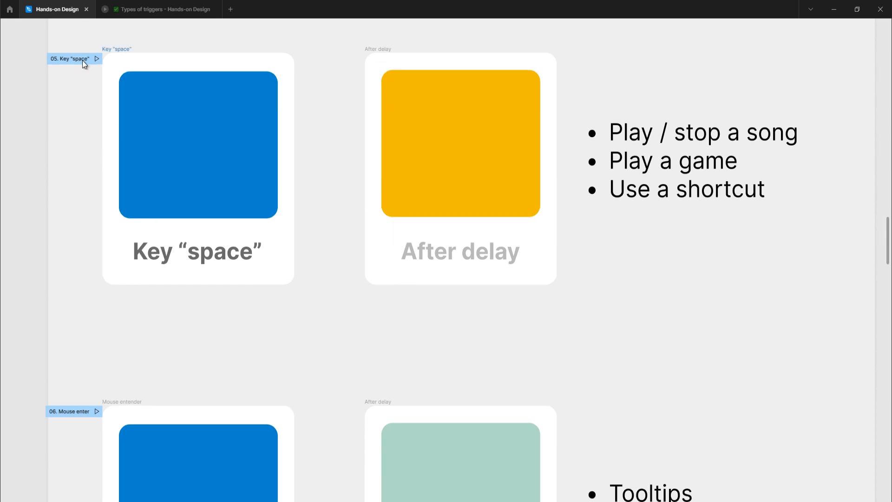
pyautogui.hotkey('ctrl', '\\')
pyautogui.hscroll(-3, 235, 119)
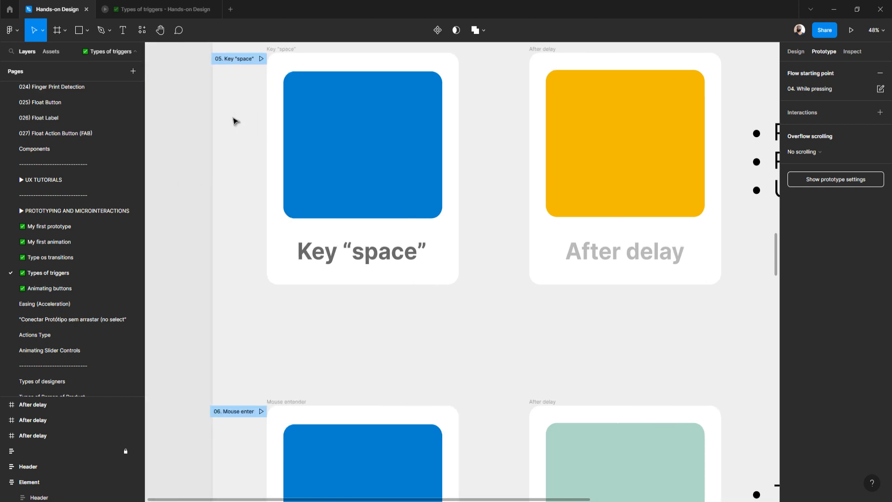
pyautogui.scroll(1, 235, 120)
pyautogui.hscroll(1, 235, 120)
pyautogui.click(232, 99)
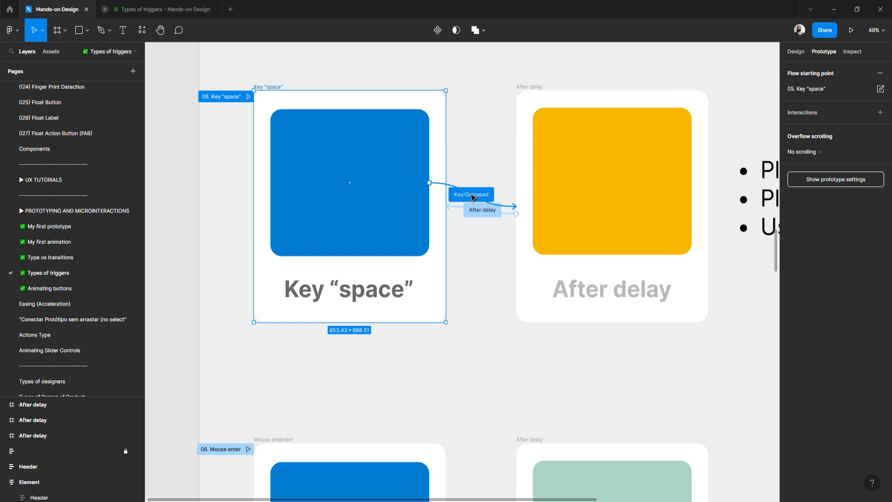
pyautogui.click(472, 196)
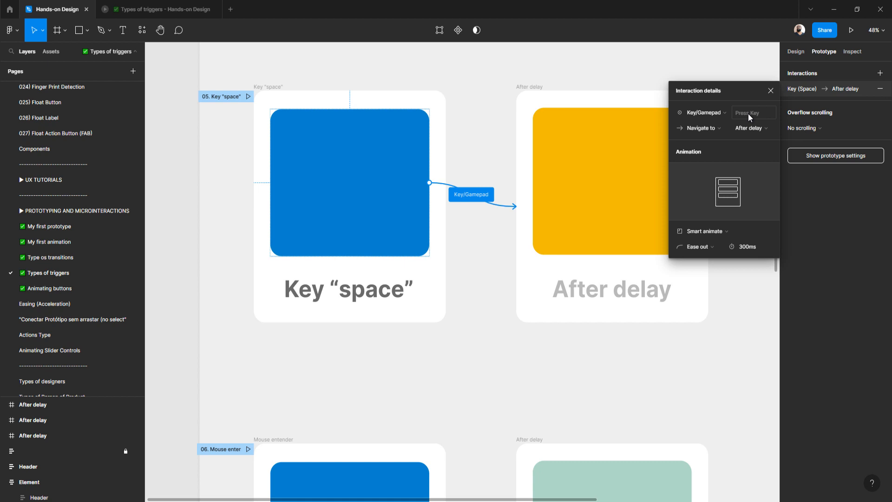
# Step: Try the A key as the Key/Gamepad trigger, restore Space as its key, and close the interaction details
pyautogui.press('a')
pyautogui.press('space')
pyautogui.click(172, 161)
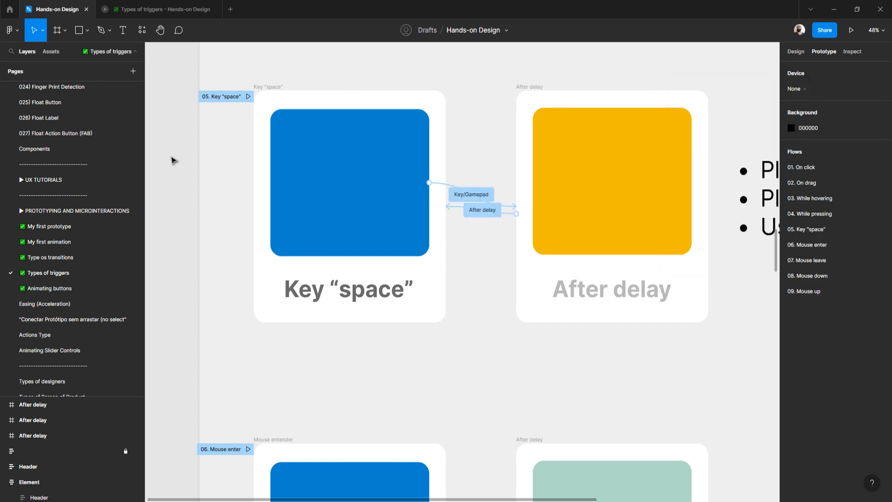
# Step: Use the empty canvas's context options to hide the editor interface
pyautogui.rightClick(173, 161)
pyautogui.click(189, 125)
pyautogui.rightClick(184, 126)
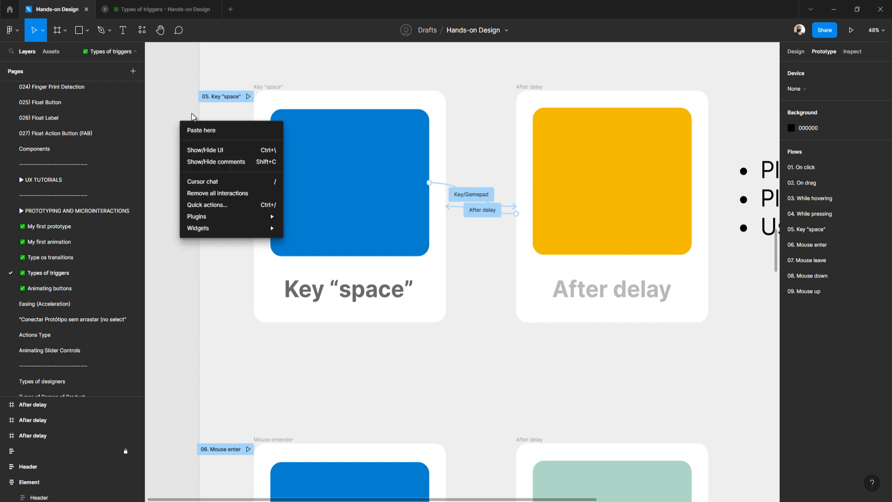
pyautogui.click(269, 158)
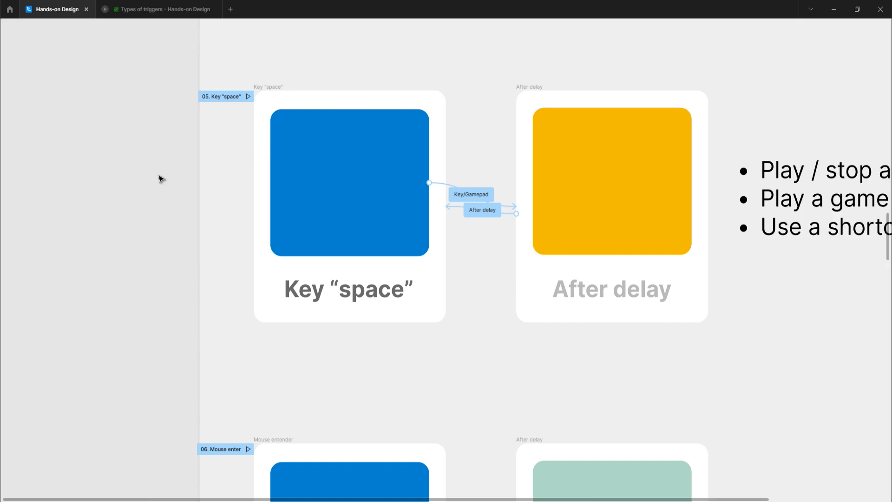
# Step: Preview the "05. Key "space"" flow, test its Space key trigger twice, and return to the design file
pyautogui.hscroll(7, 159, 178)
pyautogui.hscroll(-2, 160, 178)
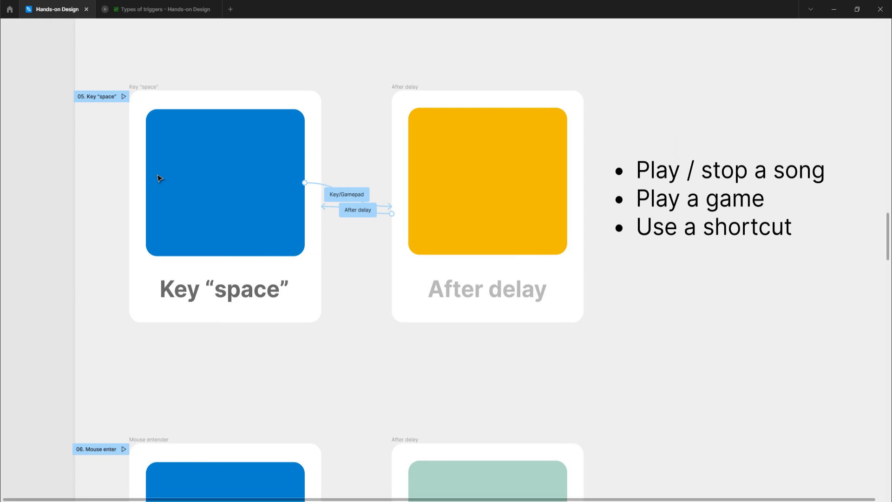
pyautogui.click(124, 95)
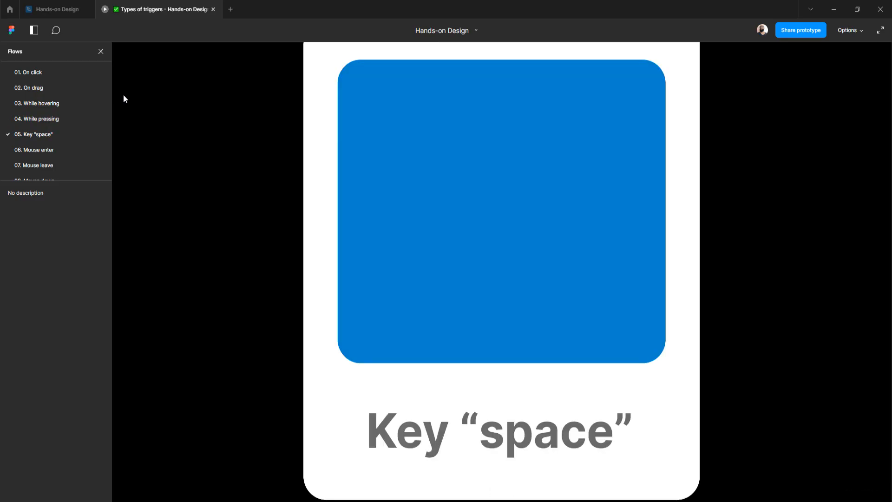
pyautogui.press('space')
pyautogui.press('space')
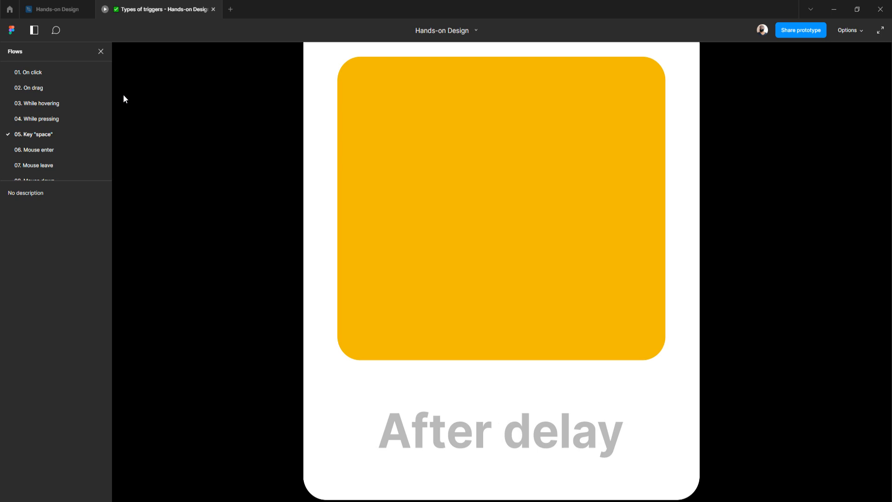
pyautogui.click(62, 11)
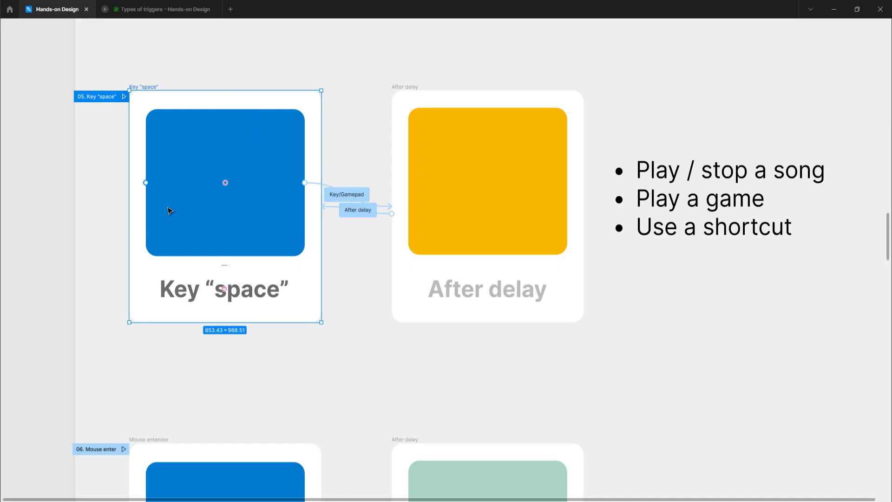
# Step: Preview the "06. Mouse enter" flow, test its trigger by moving the pointer into the blue square, and return to the design file
pyautogui.scroll(-2, 96, 223)
pyautogui.scroll(2, 96, 222)
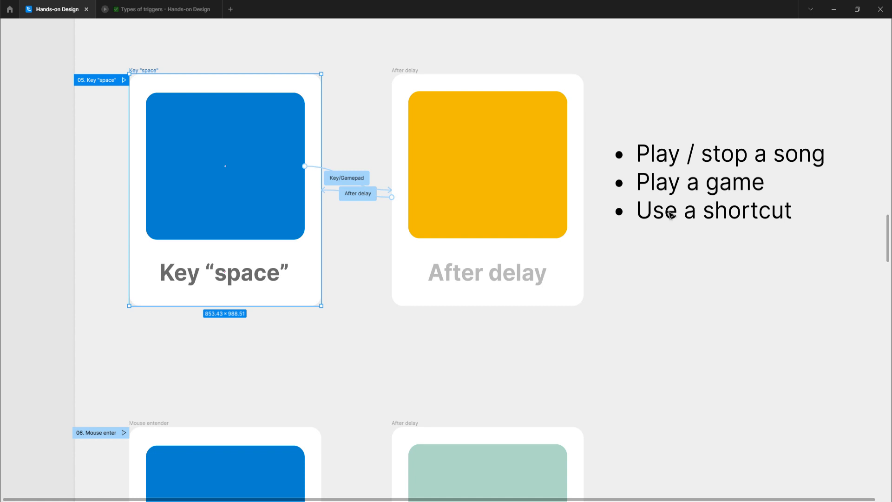
pyautogui.scroll(-6, 347, 269)
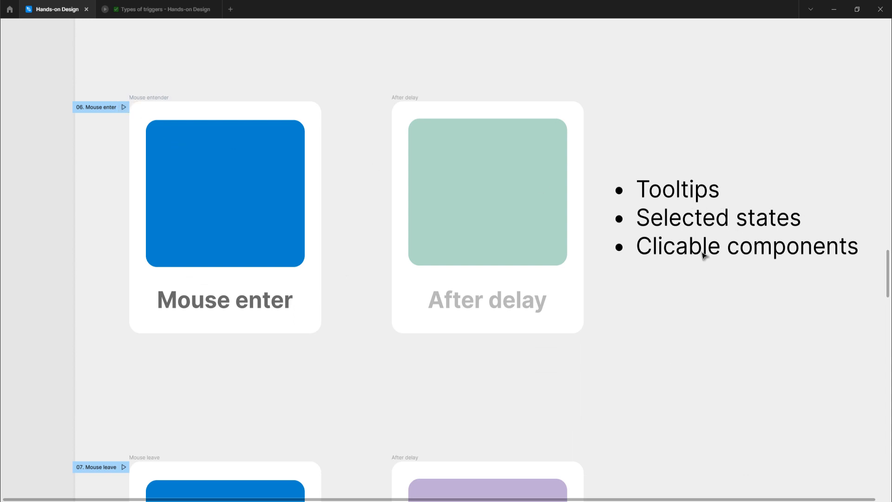
pyautogui.click(123, 107)
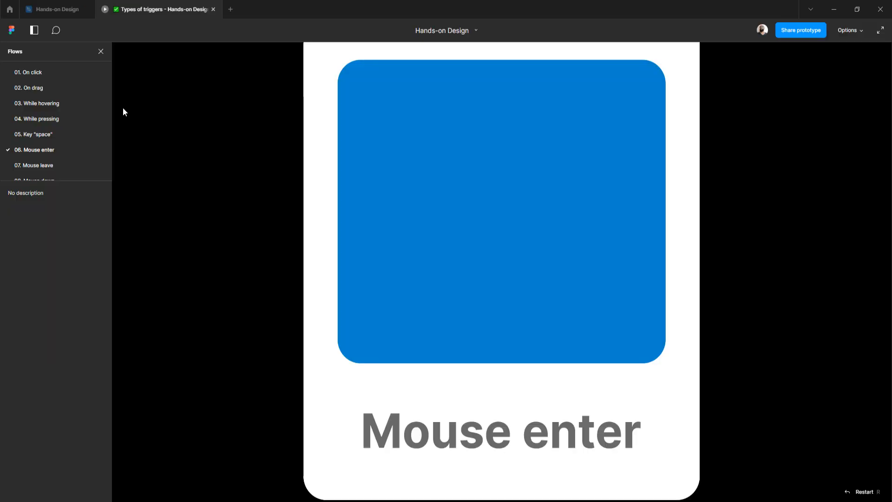
pyautogui.moveTo(496, 174)
pyautogui.moveTo(482, 160)
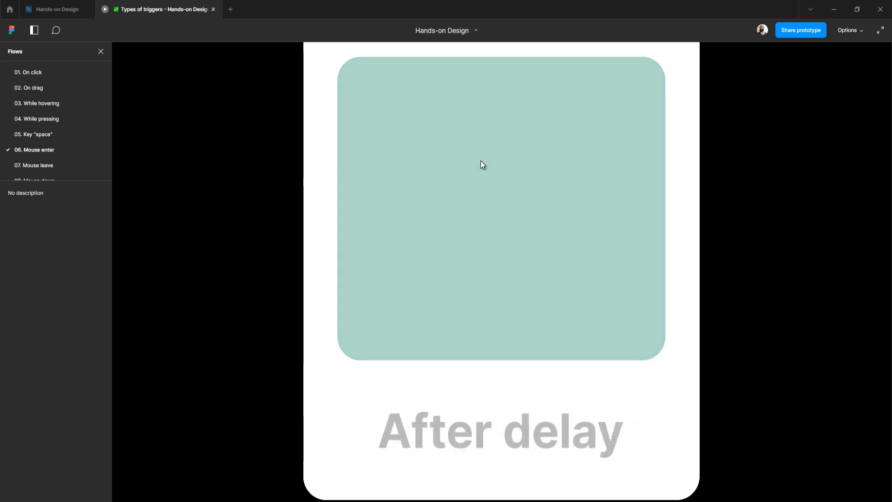
pyautogui.moveTo(460, 172)
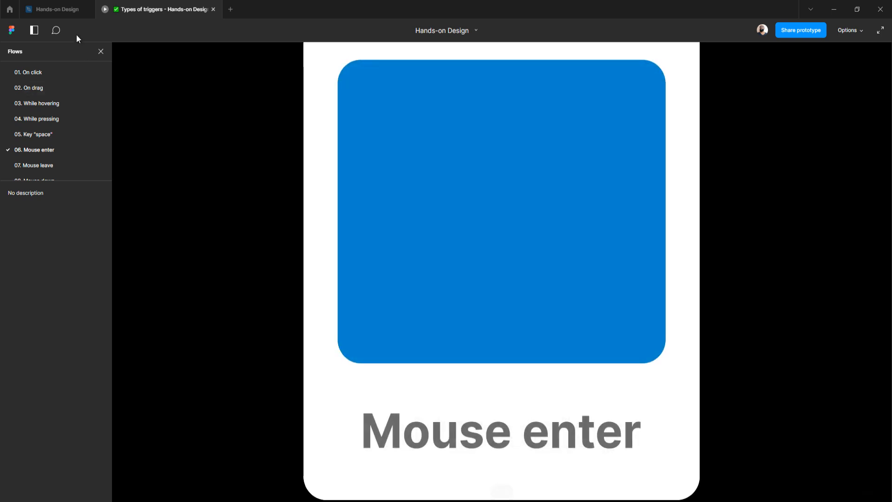
pyautogui.click(66, 8)
# Step: Preview the "07. Mouse leave" flow, test its trigger by moving the pointer out of the blue square, and return to the design file
pyautogui.scroll(-5, 179, 240)
pyautogui.scroll(-3, 179, 240)
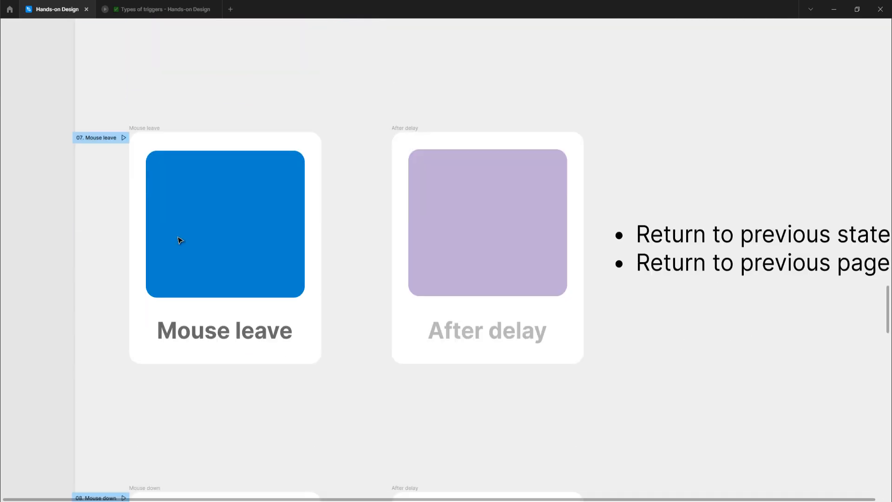
pyautogui.scroll(6, 163, 225)
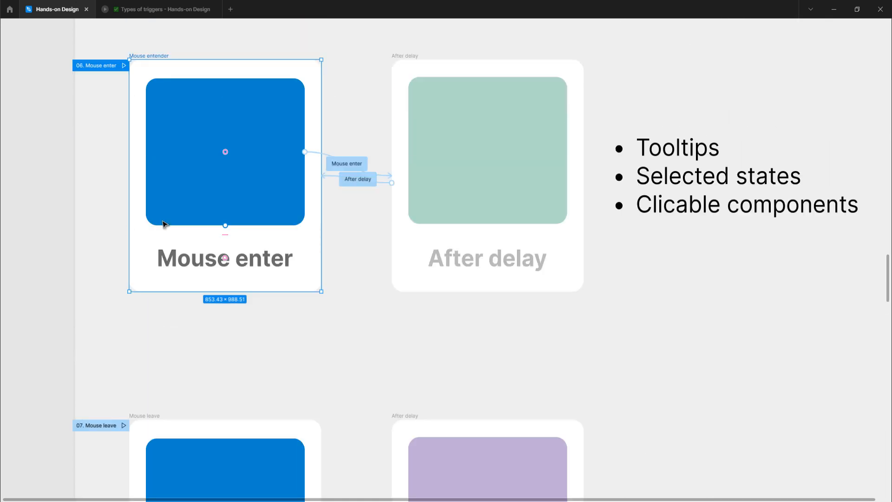
pyautogui.scroll(-2, 163, 225)
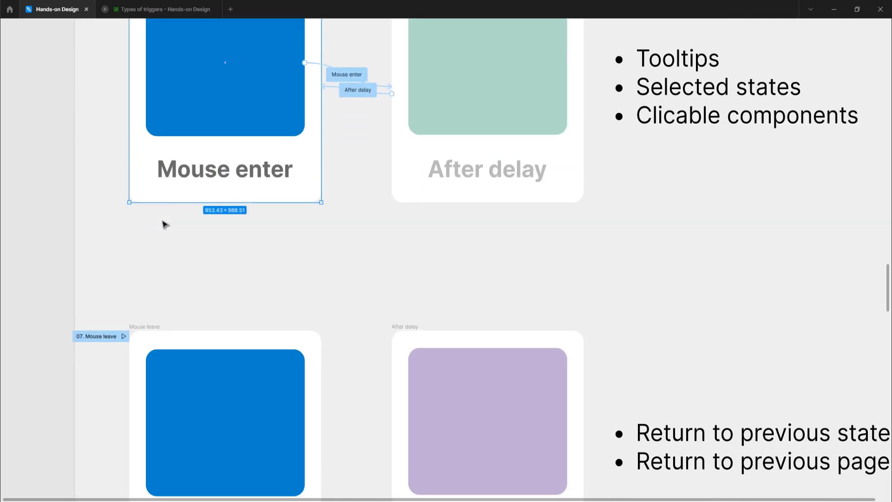
pyautogui.hscroll(1, 164, 224)
pyautogui.scroll(-2, 163, 225)
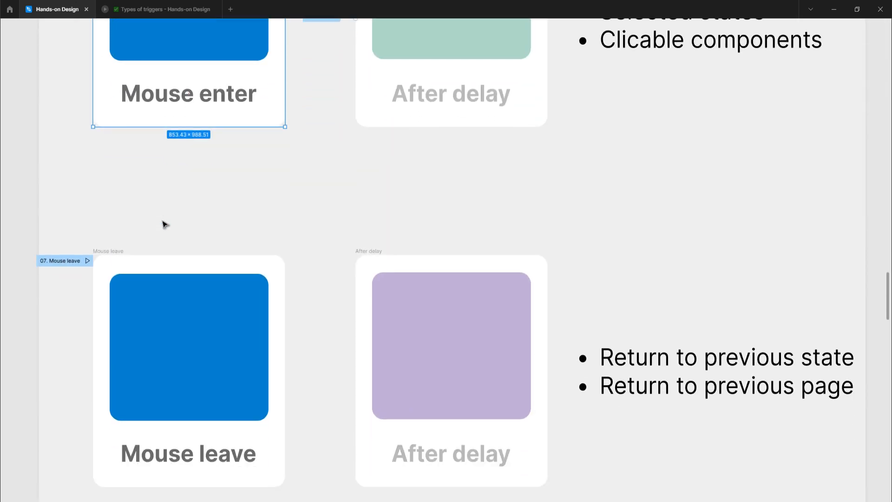
pyautogui.scroll(-4, 163, 225)
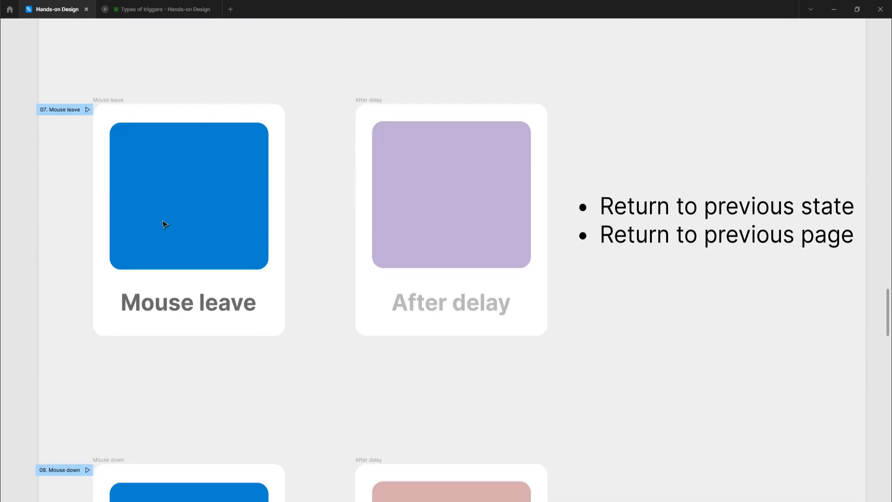
pyautogui.click(87, 109)
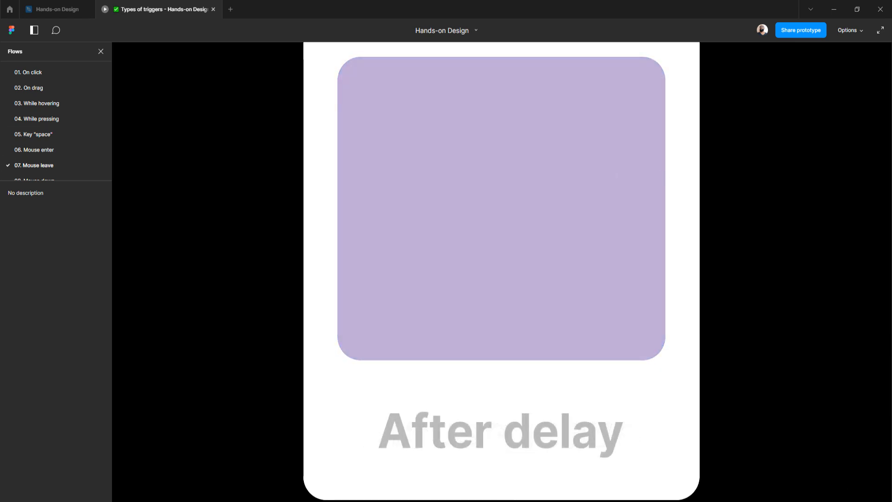
pyautogui.click(51, 11)
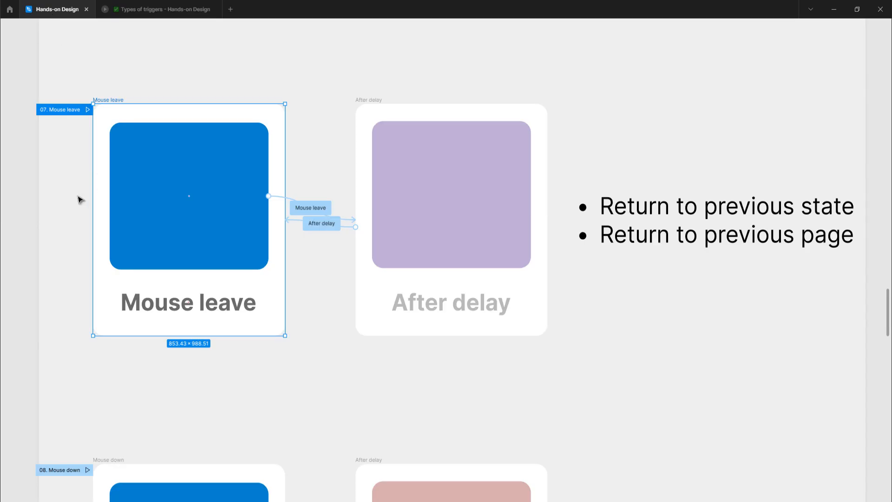
# Step: Review the use cases beside the Mouse leave and Mouse down frames, and test the "08. Mouse down" flow in a preview
pyautogui.scroll(-3, 79, 200)
pyautogui.scroll(-3, 80, 200)
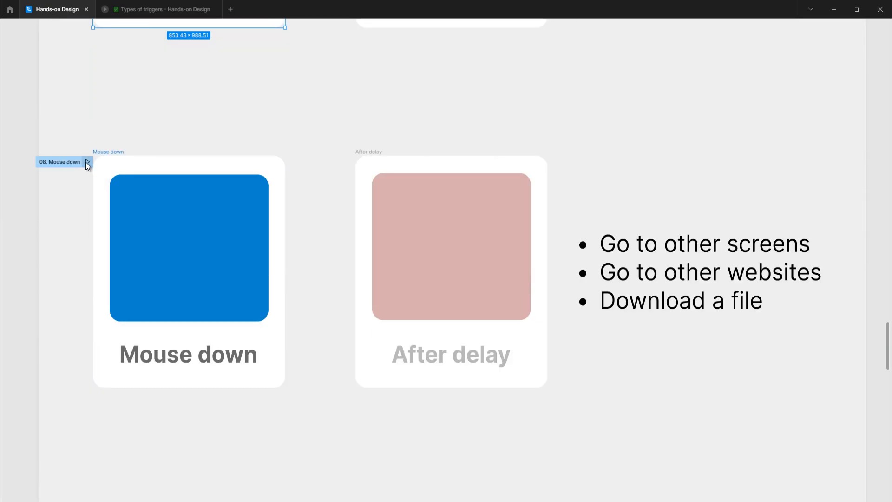
pyautogui.scroll(6, 534, 247)
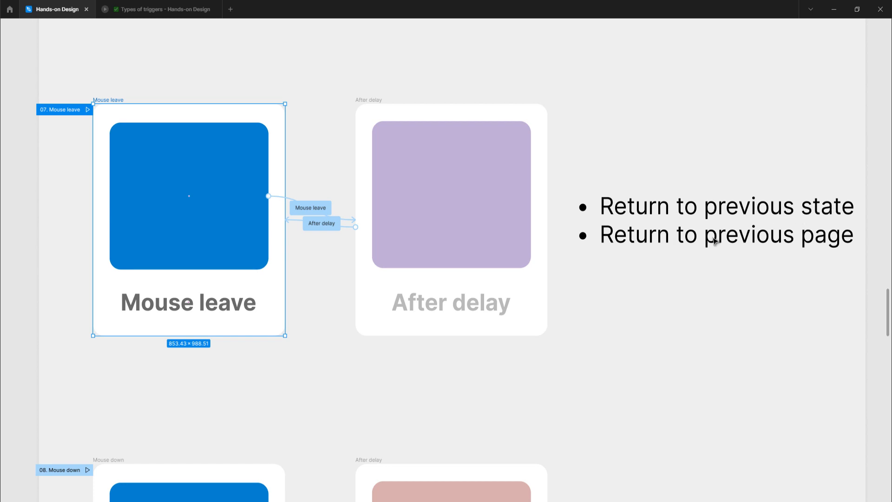
pyautogui.scroll(-6, 430, 259)
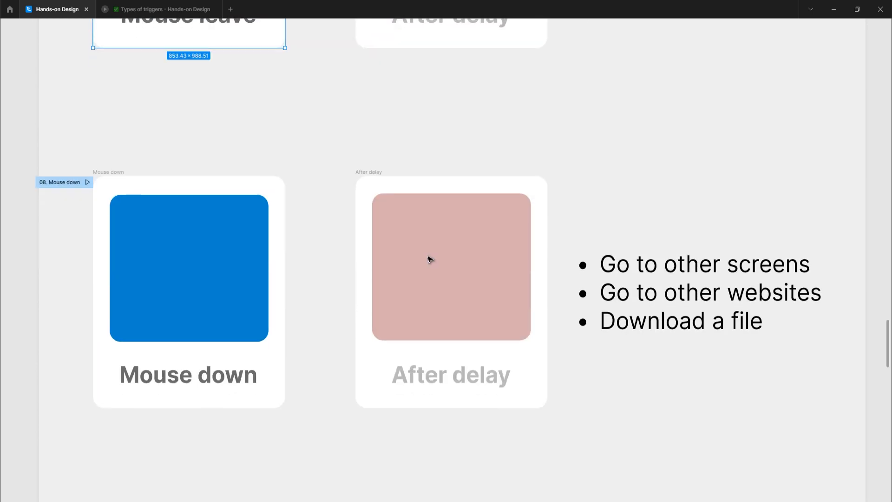
pyautogui.scroll(-1, 430, 259)
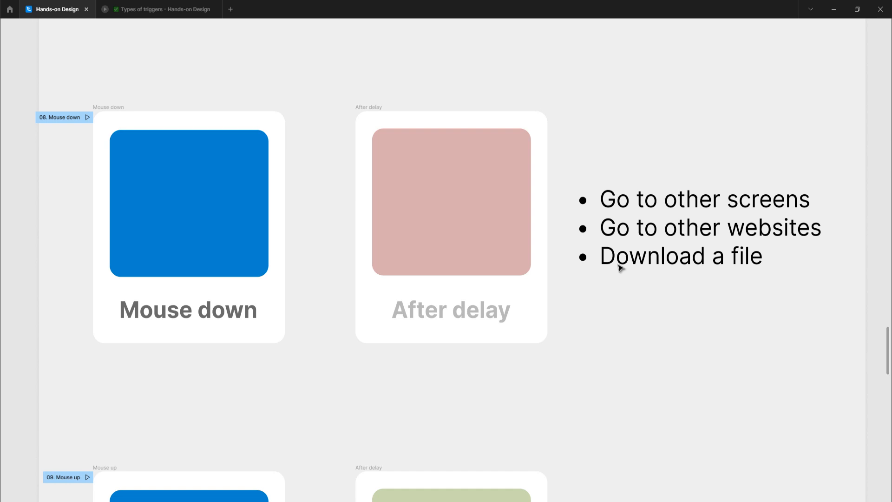
pyautogui.click(88, 118)
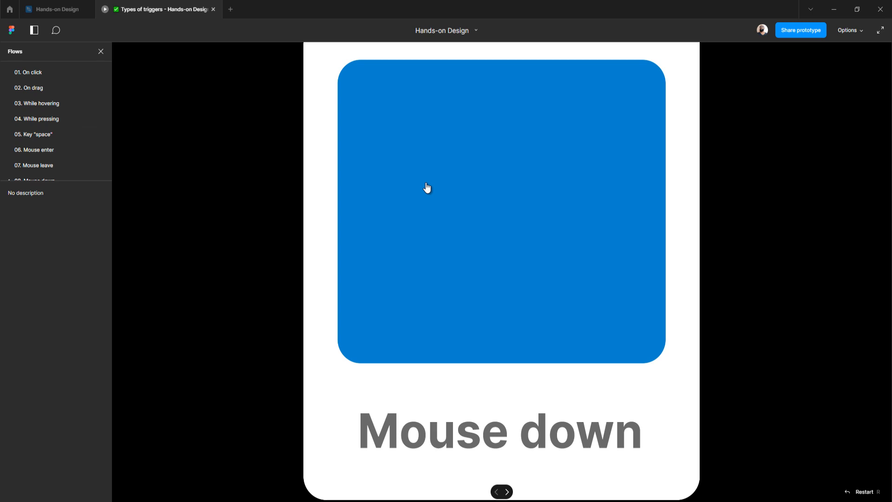
pyautogui.click(427, 187)
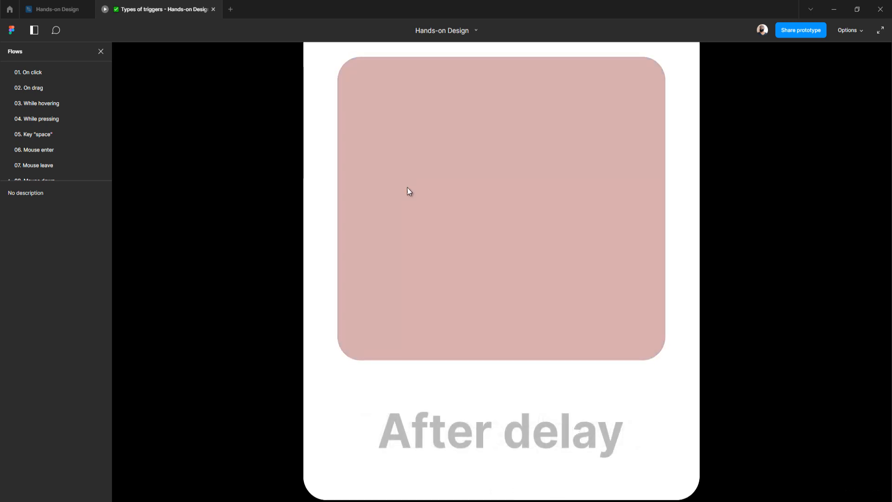
pyautogui.click(389, 208)
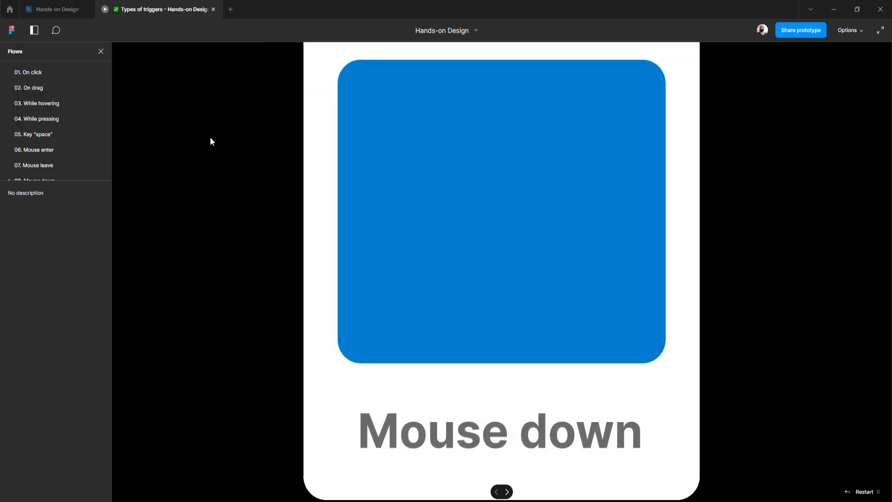
pyautogui.click(55, 10)
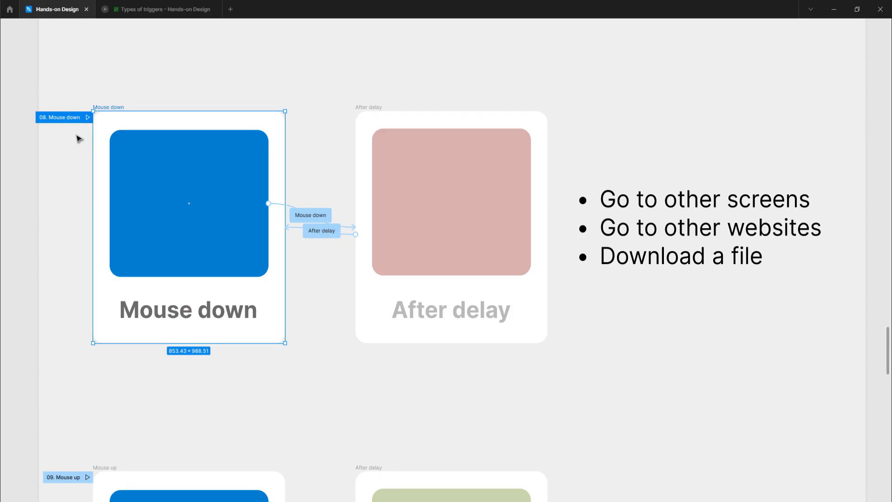
# Step: Preview the "09. Mouse up" flow, test its trigger twice on the blue square, and close the prototype preview
pyautogui.scroll(-5, 167, 343)
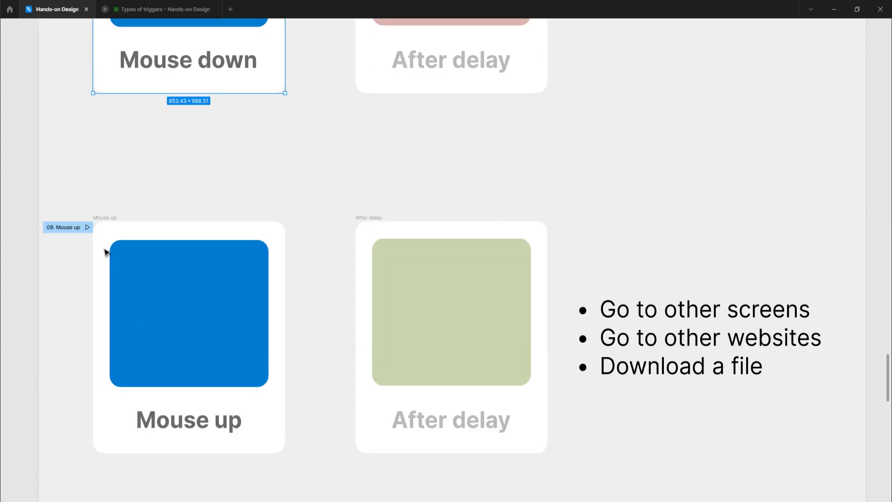
pyautogui.scroll(-2, 87, 227)
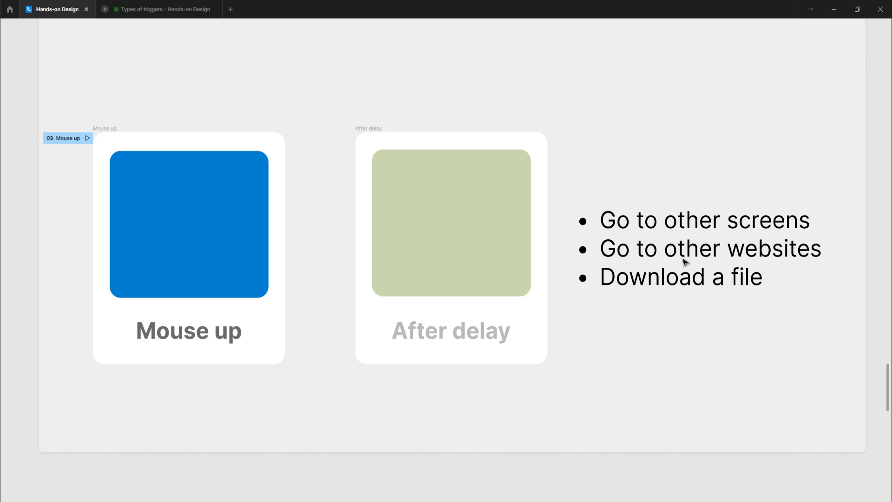
pyautogui.click(87, 138)
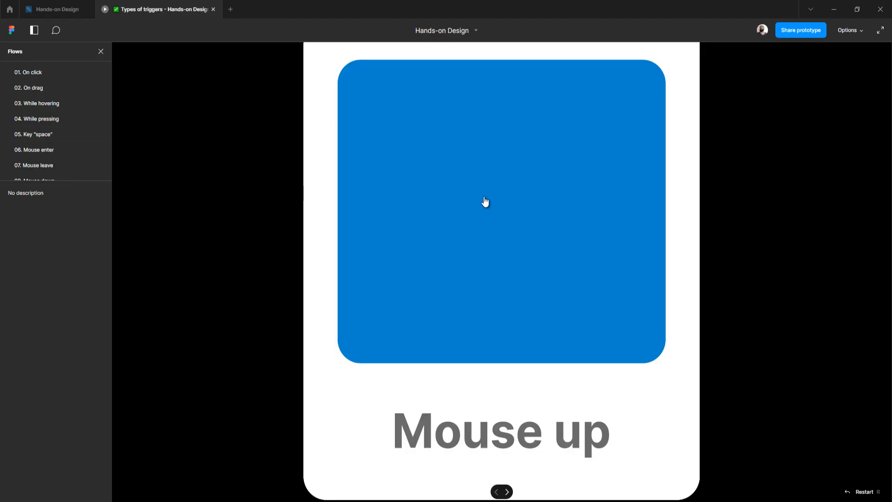
pyautogui.click(485, 199)
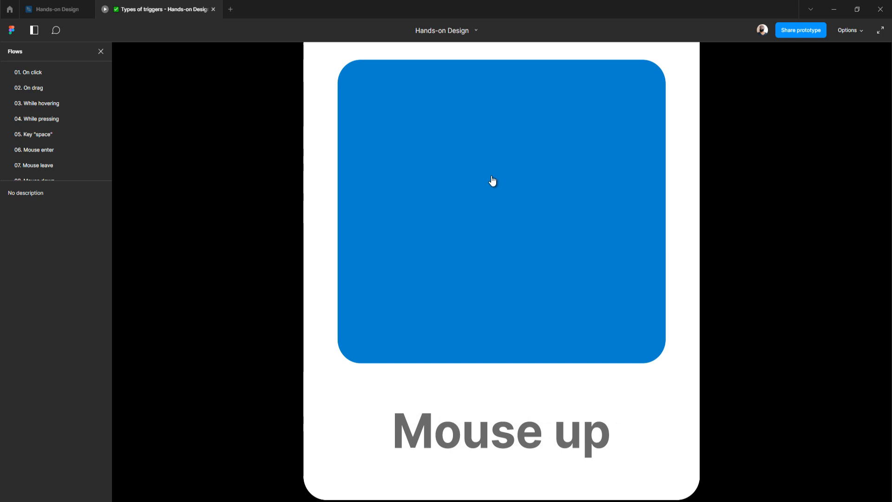
pyautogui.click(492, 176)
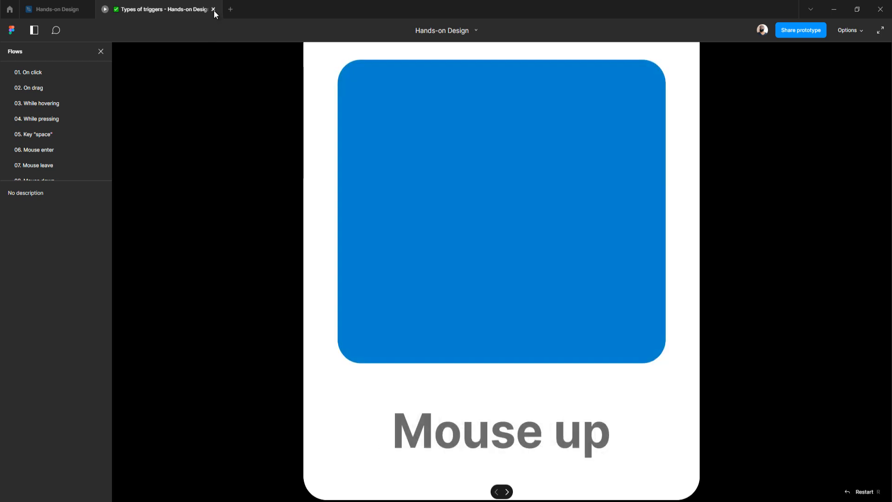
pyautogui.click(213, 10)
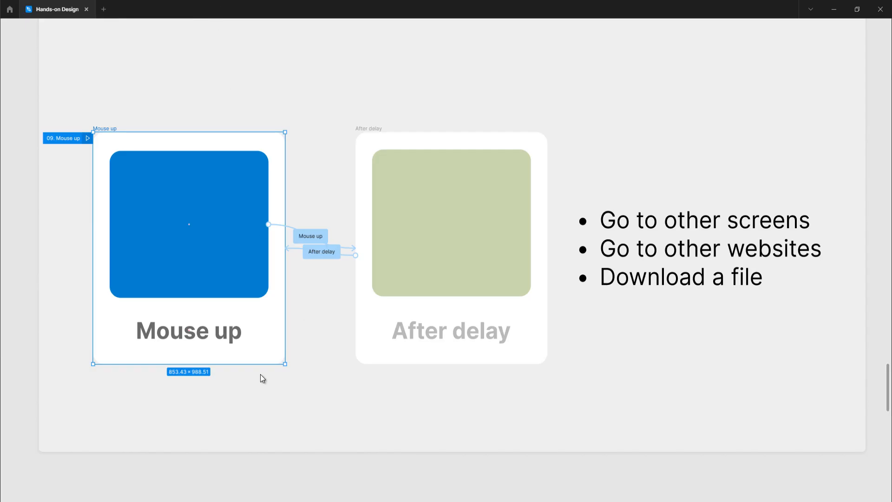
# Step: Deselect the Mouse up frame and examine the flow tasks in the BRIEFING section below the trigger examples
pyautogui.click(20, 234)
pyautogui.scroll(-1, 344, 256)
pyautogui.keyDown('ctrl'); pyautogui.scroll(-3, 342, 256); pyautogui.keyUp('ctrl')
pyautogui.scroll(-10, 342, 256)
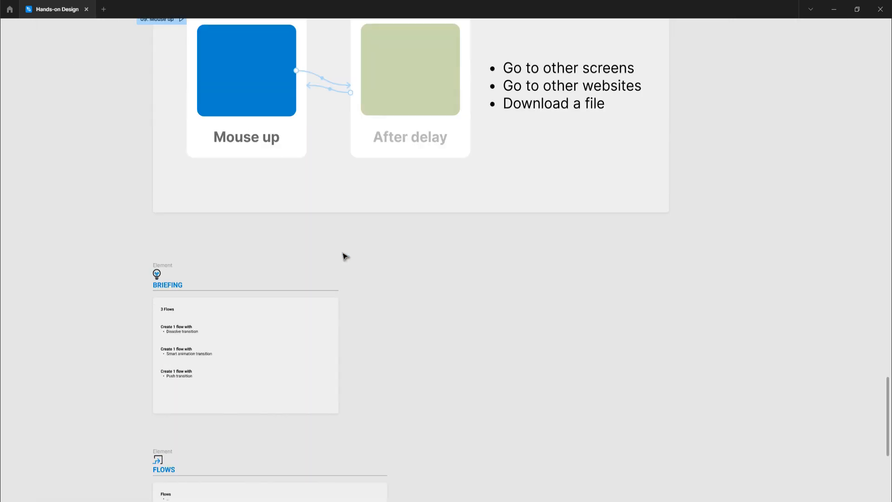
pyautogui.keyDown('ctrl'); pyautogui.scroll(4, 227, 151); pyautogui.keyUp('ctrl')
pyautogui.scroll(3, 232, 186)
pyautogui.hscroll(-3, 236, 215)
pyautogui.scroll(2, 249, 211)
pyautogui.keyDown('ctrl'); pyautogui.scroll(1, 250, 214); pyautogui.keyUp('ctrl')
pyautogui.keyDown('ctrl'); pyautogui.scroll(1, 250, 214); pyautogui.keyUp('ctrl')
pyautogui.scroll(-2, 250, 214)
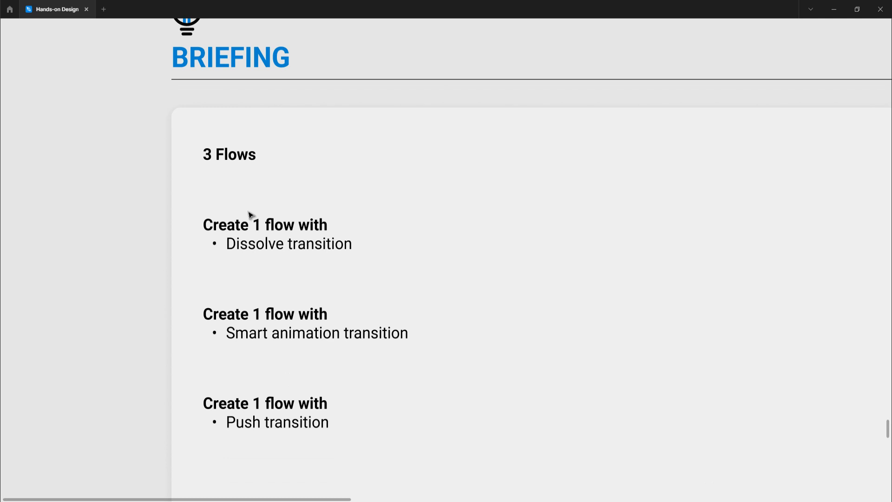
pyautogui.keyDown('ctrl'); pyautogui.scroll(-2, 250, 215); pyautogui.keyUp('ctrl')
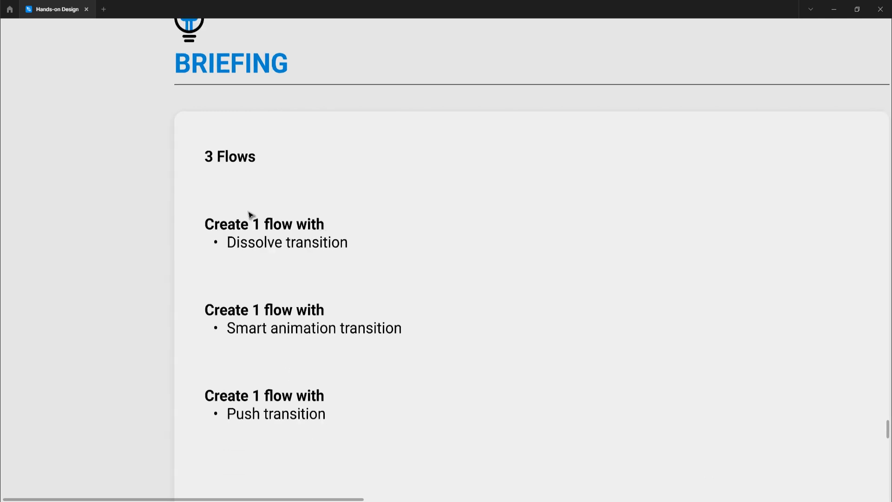
pyautogui.keyDown('ctrl'); pyautogui.scroll(2, 250, 215); pyautogui.keyUp('ctrl')
pyautogui.keyDown('ctrl'); pyautogui.scroll(-1, 250, 215); pyautogui.keyUp('ctrl')
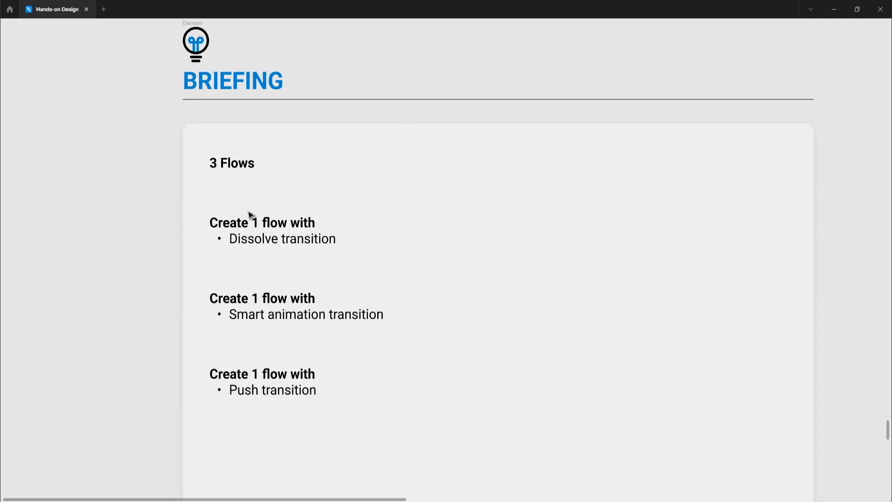
# Step: Show the editor interface and switch to the "Type os transitions" page, bringing its BRIEFING section into view
pyautogui.hotkey('ctrl', '\\')
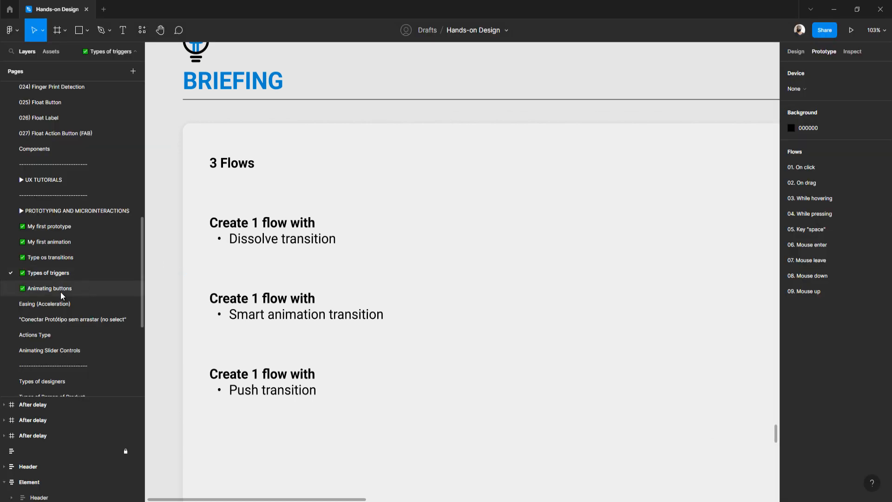
pyautogui.click(60, 257)
pyautogui.scroll(-5, 377, 266)
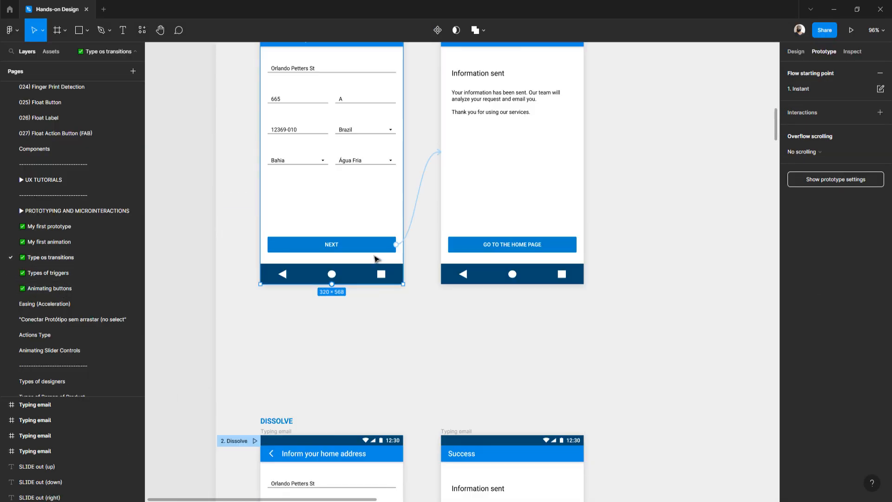
pyautogui.keyDown('ctrl'); pyautogui.scroll(-10, 374, 260); pyautogui.keyUp('ctrl')
pyautogui.scroll(-5, 374, 254)
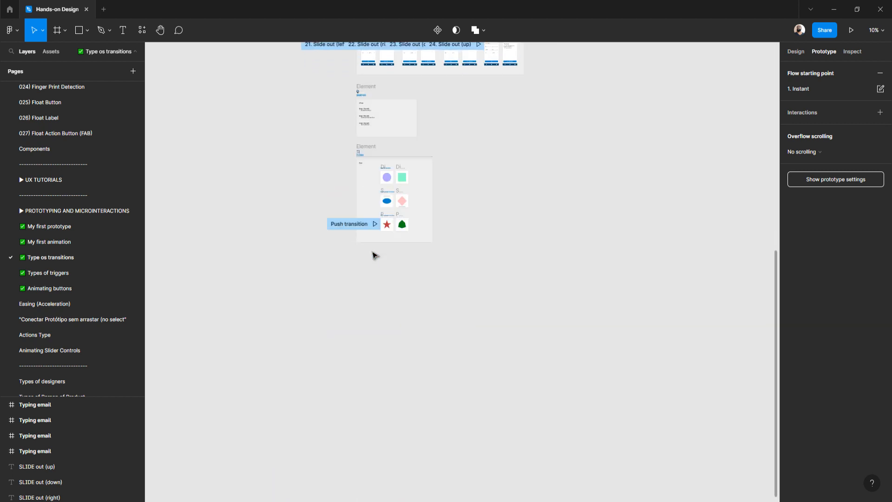
pyautogui.keyDown('ctrl'); pyautogui.scroll(4, 378, 169); pyautogui.keyUp('ctrl')
pyautogui.keyDown('ctrl'); pyautogui.scroll(6, 368, 175); pyautogui.keyUp('ctrl')
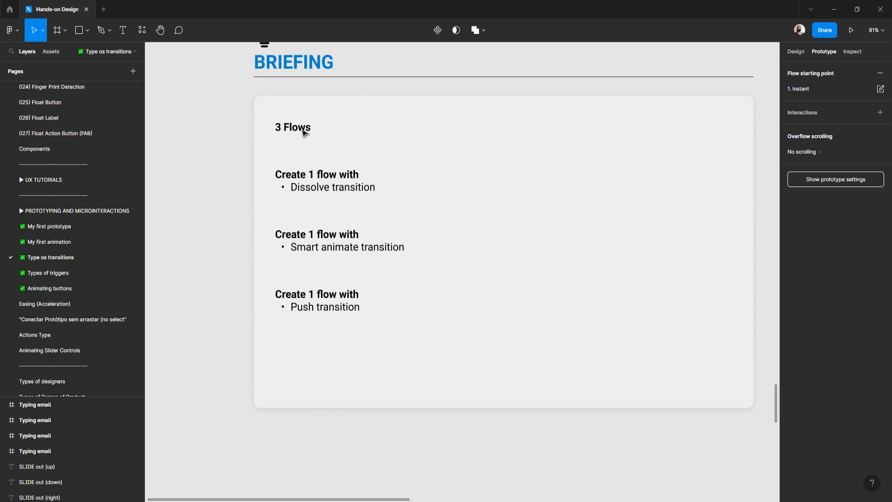
# Step: Copy the "3 Flows" briefing card from this page and paste it onto the "Types of triggers" page
pyautogui.click(302, 134)
pyautogui.doubleClick(303, 133)
pyautogui.doubleClick(302, 132)
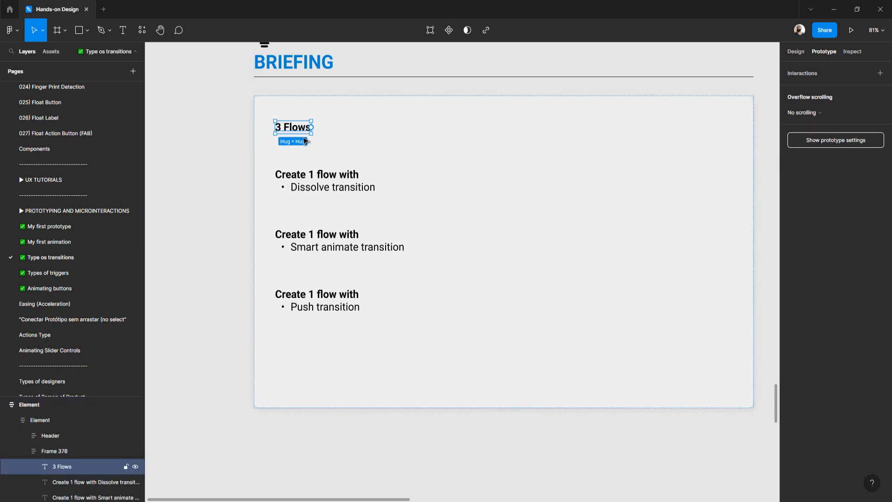
pyautogui.click(268, 147)
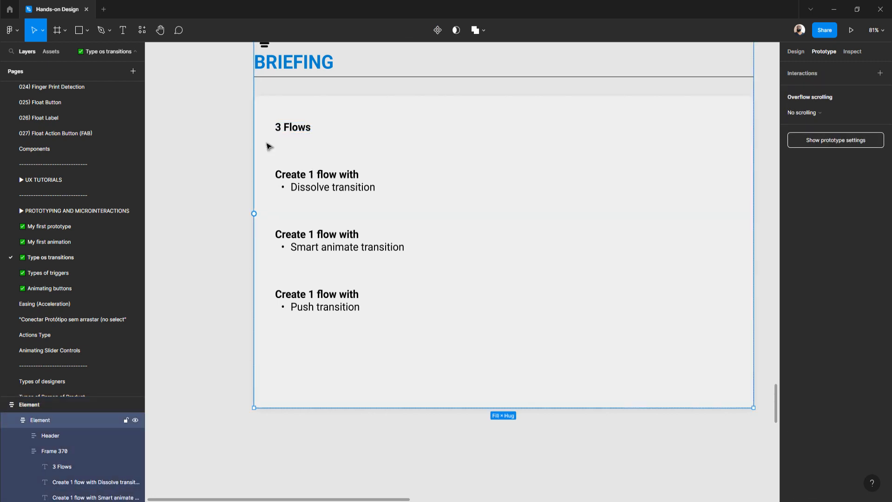
pyautogui.doubleClick(268, 146)
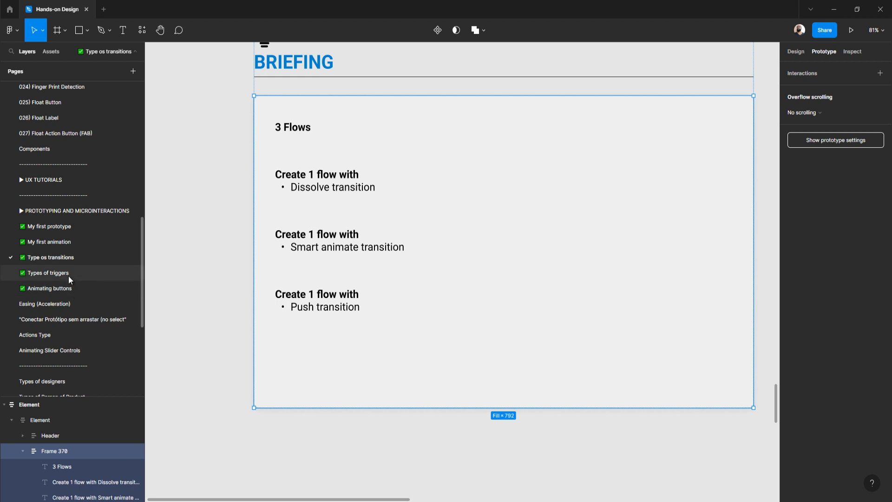
pyautogui.click(120, 268)
pyautogui.scroll(-2, 333, 203)
pyautogui.scroll(-2, 334, 202)
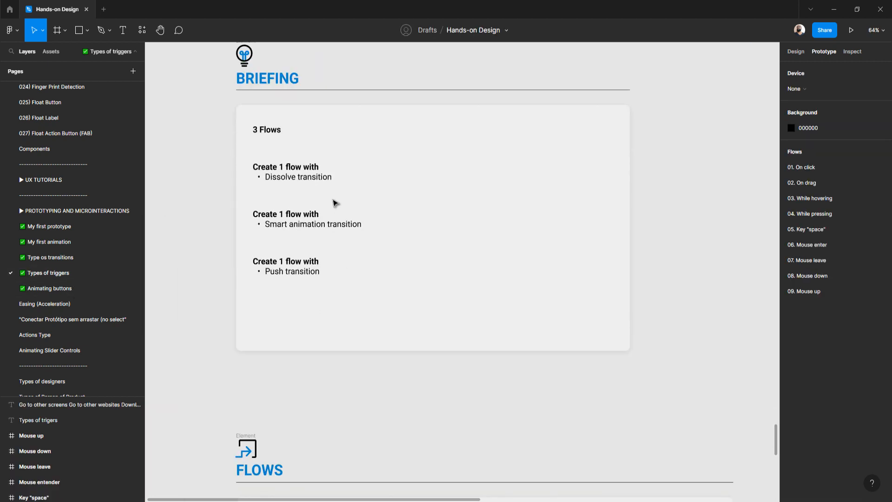
pyautogui.scroll(-5, 346, 186)
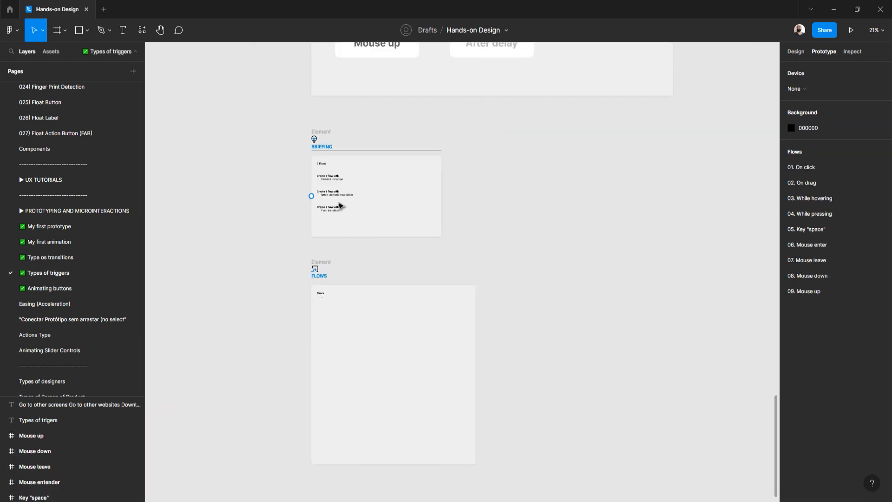
pyautogui.hotkey('ctrl', 'v')
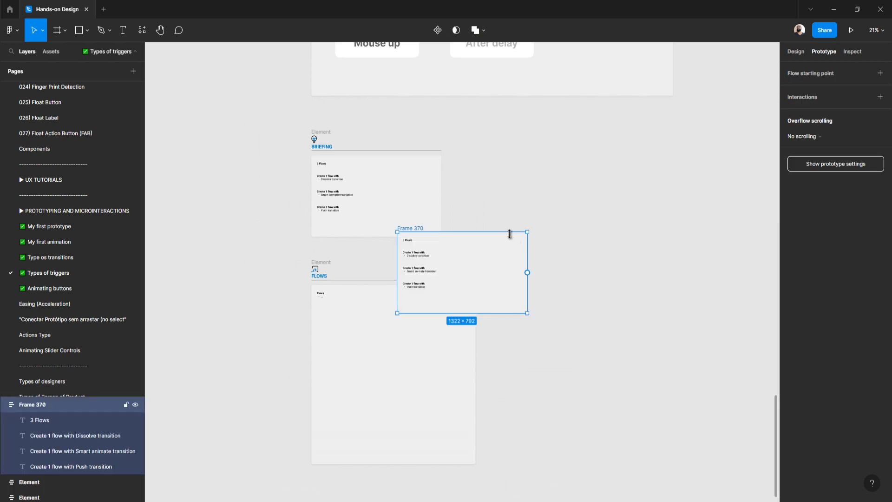
# Step: Move the pasted "3 Flows" card beside the BRIEFING section and narrow it to about 542 wide
pyautogui.moveTo(414, 231); pyautogui.dragTo(191, 145)
pyautogui.moveTo(235, 150); pyautogui.dragTo(344, 191)
pyautogui.scroll(4, 344, 191)
pyautogui.moveTo(553, 253); pyautogui.dragTo(355, 255)
pyautogui.moveTo(238, 191); pyautogui.dragTo(418, 206)
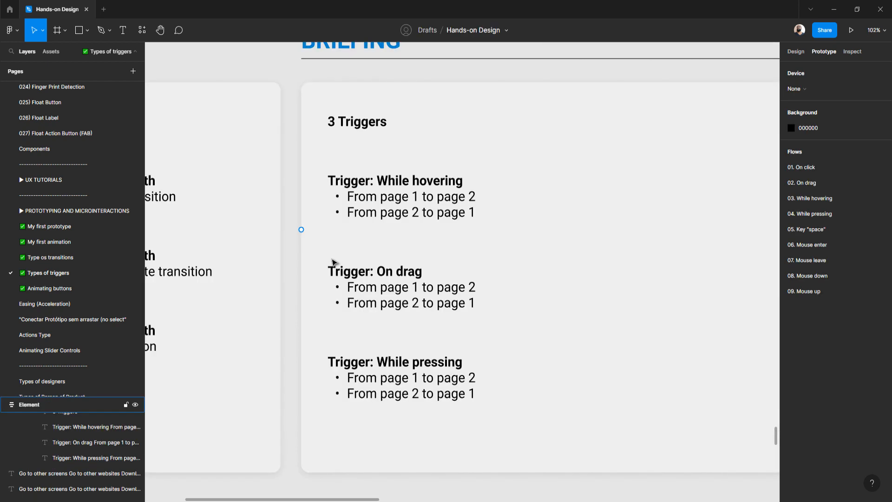
# Step: Hide the editor interface and delete the pasted "3 Flows" card beside the BRIEFING section
pyautogui.hotkey('ctrl', '\\')
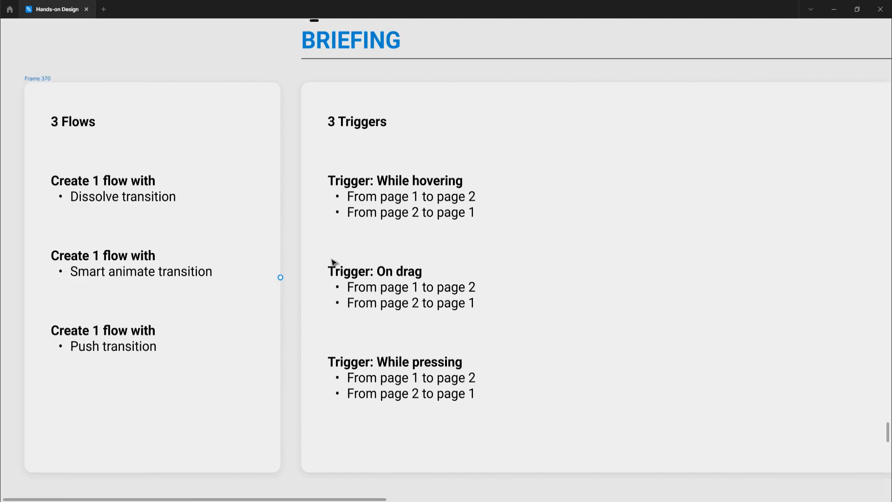
pyautogui.click(28, 78)
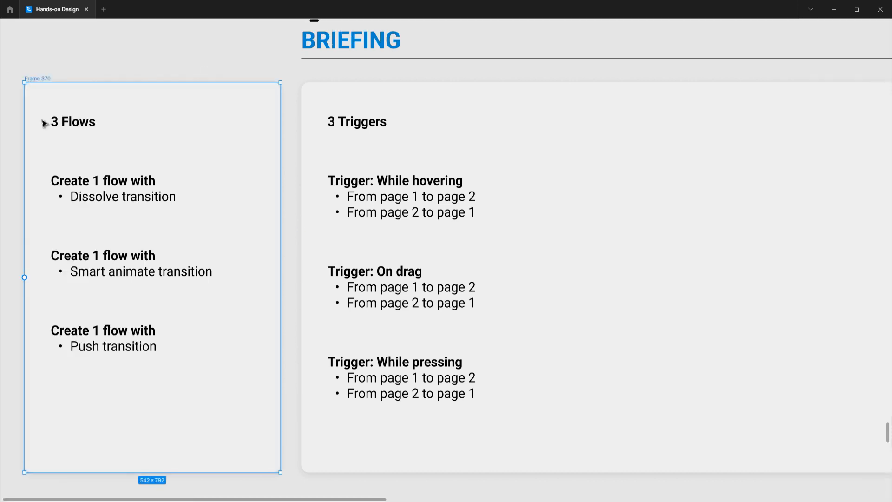
pyautogui.press('Delete')
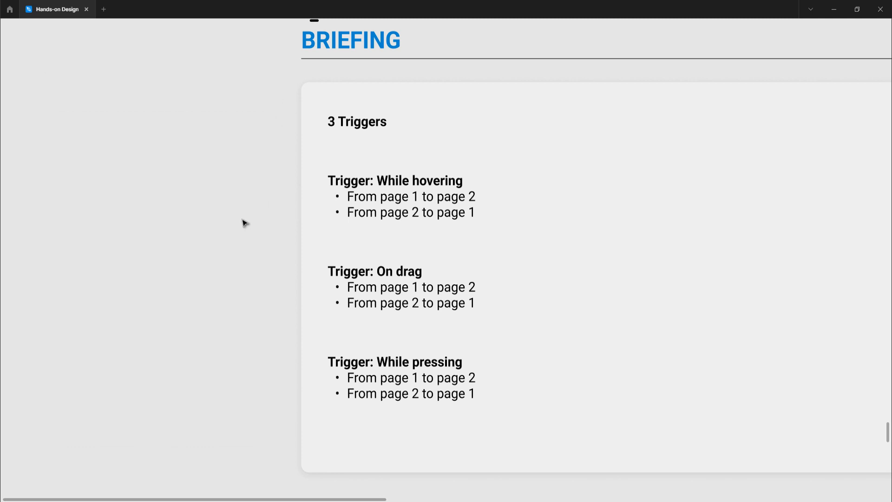
pyautogui.hscroll(3, 245, 224)
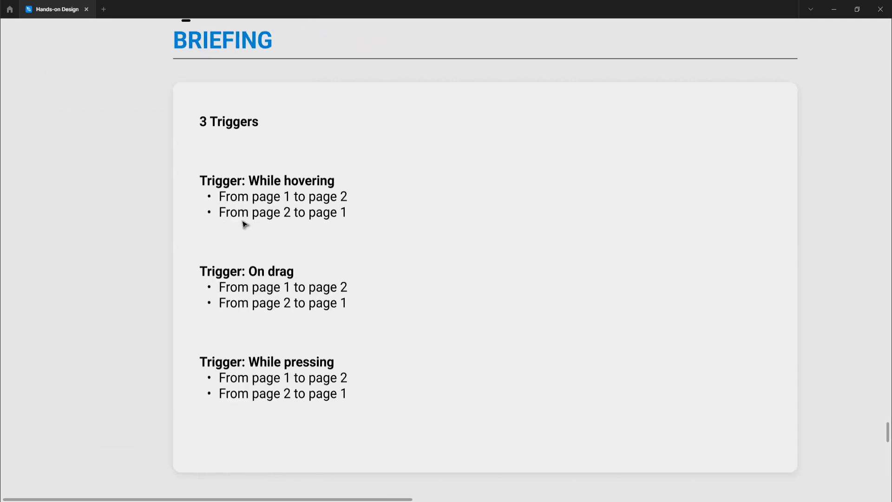
pyautogui.scroll(-2, 245, 224)
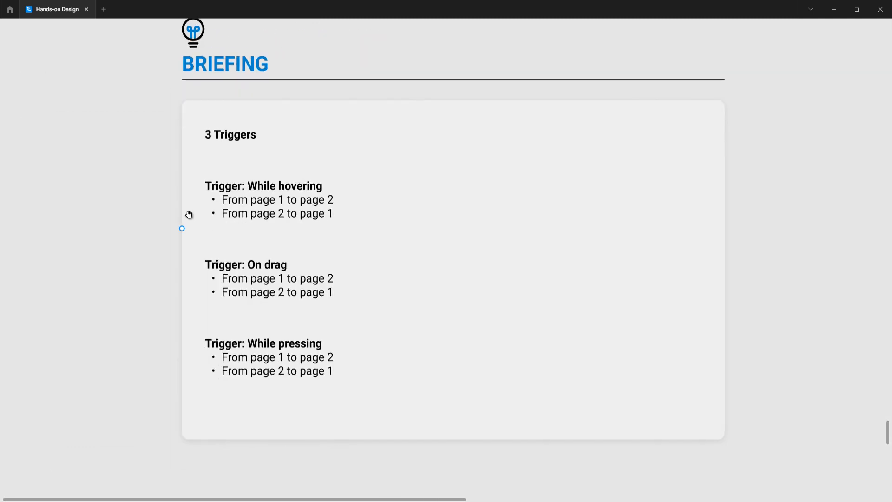
pyautogui.moveTo(119, 174); pyautogui.dragTo(135, 191)
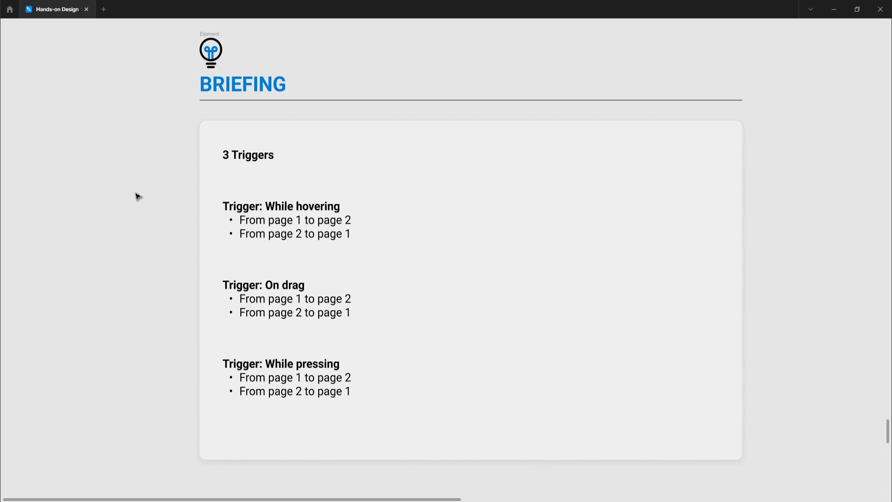
# Step: Replace "pressing" with "Key/gamepad" in the third trigger heading of the briefing
pyautogui.click(329, 369)
pyautogui.click(329, 369)
pyautogui.doubleClick(328, 369)
pyautogui.doubleClick(329, 368)
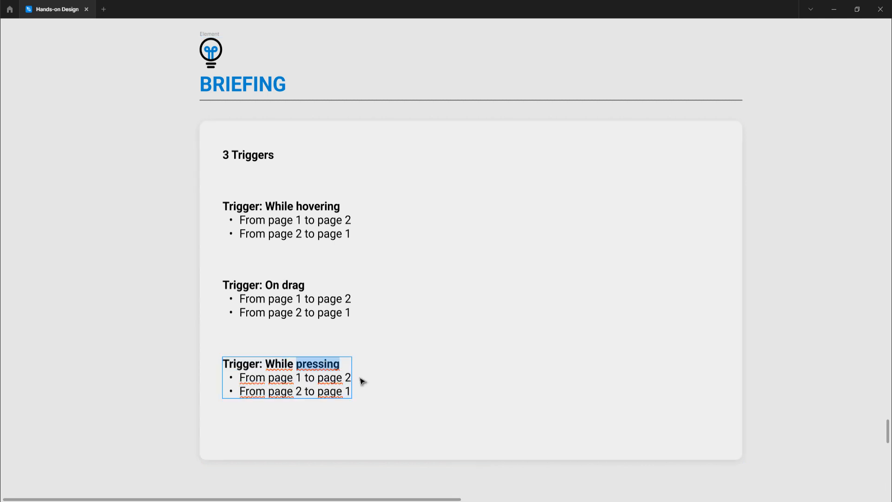
pyautogui.write('Key/gamepad')
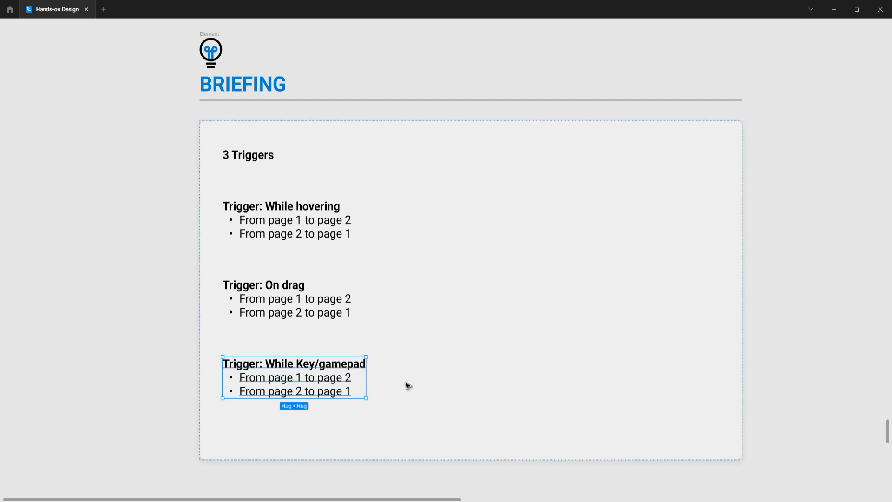
pyautogui.click(179, 222)
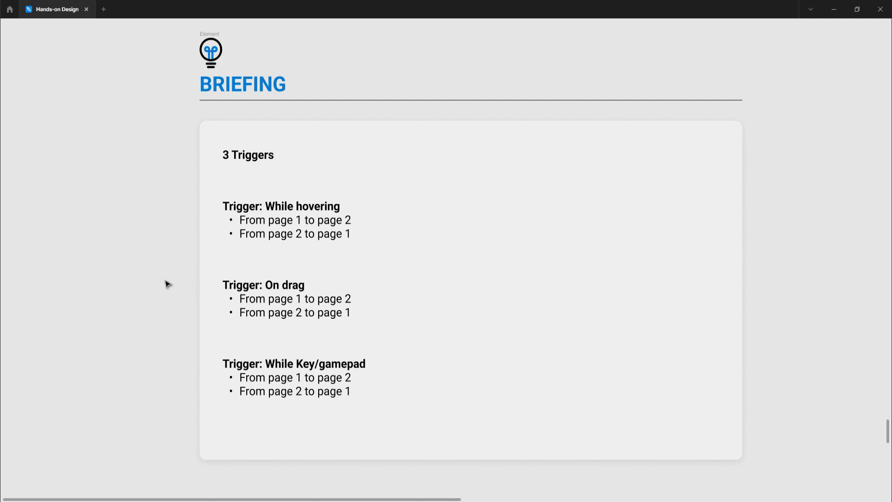
# Step: Examine the Mouse up example, the three trigger tasks in the BRIEFING section and the empty FLOWS section
pyautogui.scroll(-2, 168, 284)
pyautogui.scroll(3, 168, 284)
pyautogui.scroll(-2, 167, 284)
pyautogui.scroll(5, 247, 303)
pyautogui.scroll(3, 259, 294)
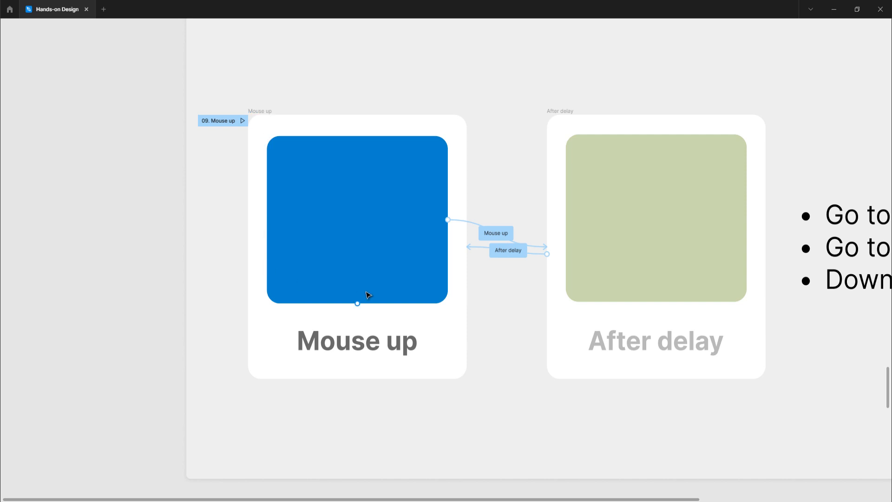
pyautogui.scroll(-3, 368, 294)
pyautogui.scroll(-5, 369, 295)
pyautogui.scroll(-2, 368, 295)
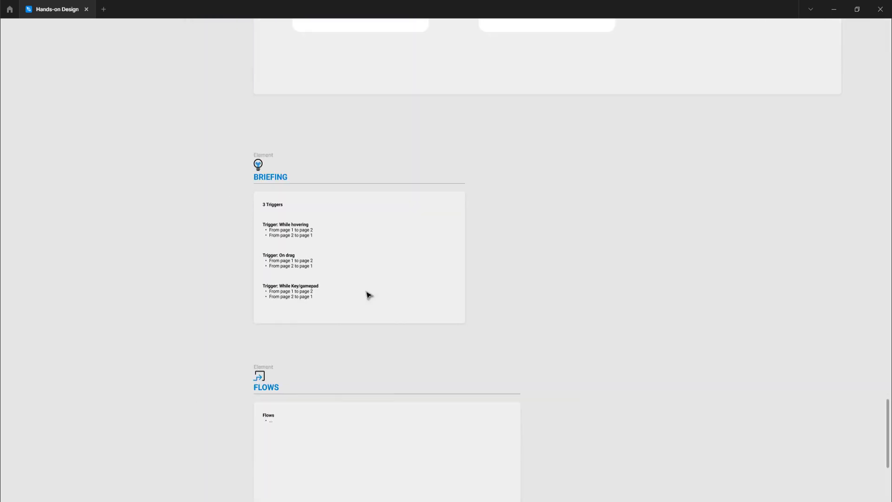
pyautogui.scroll(-1, 333, 259)
pyautogui.scroll(8, 281, 146)
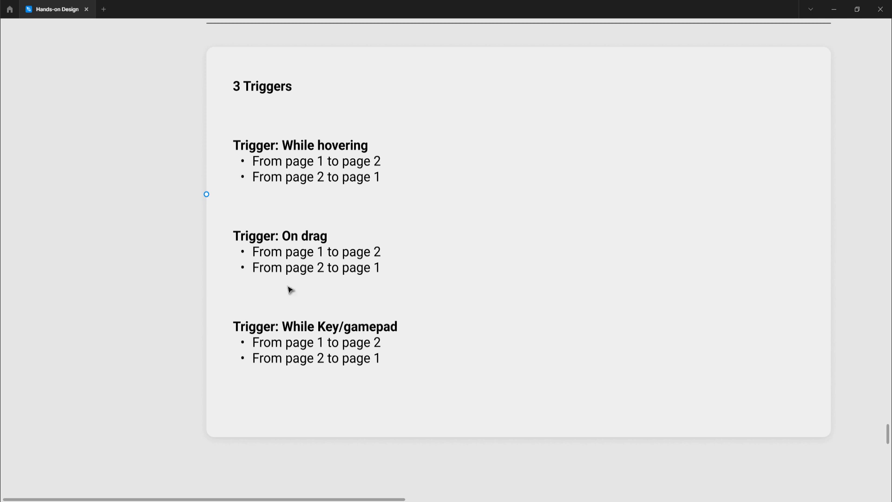
pyautogui.scroll(-2, 208, 241)
pyautogui.scroll(-3, 208, 240)
pyautogui.scroll(-2, 301, 238)
pyautogui.scroll(-2, 301, 236)
pyautogui.scroll(3, 297, 238)
pyautogui.scroll(1, 297, 240)
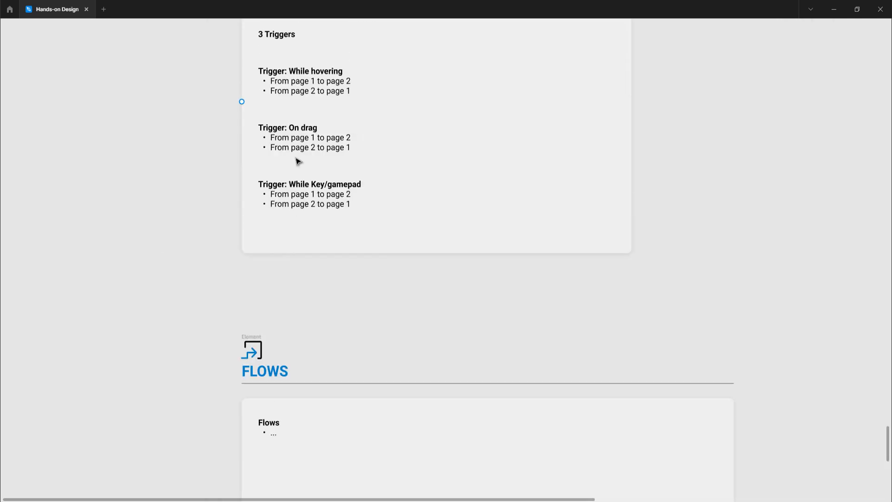
# Step: Duplicate the "Trigger: While hovering" task text from the briefing and place it beside the FLOWS card
pyautogui.scroll(2, 297, 195)
pyautogui.click(297, 181)
pyautogui.click(296, 181)
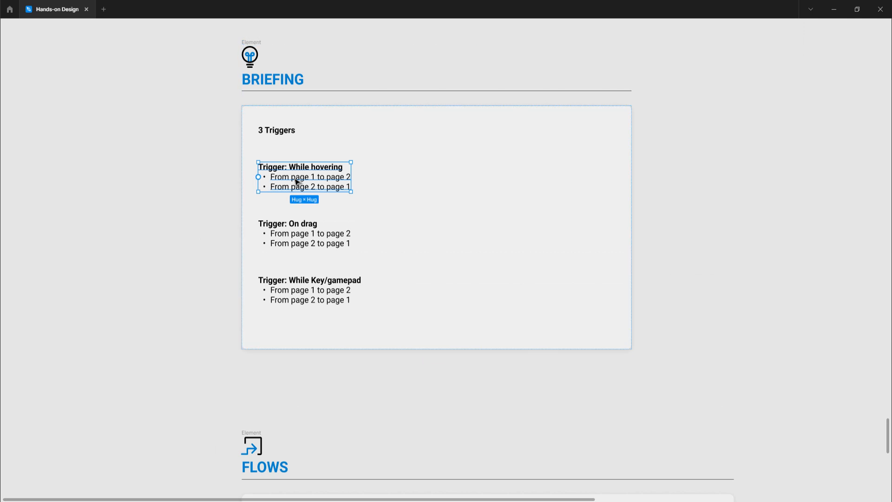
pyautogui.moveTo(284, 188); pyautogui.dragTo(150, 446)
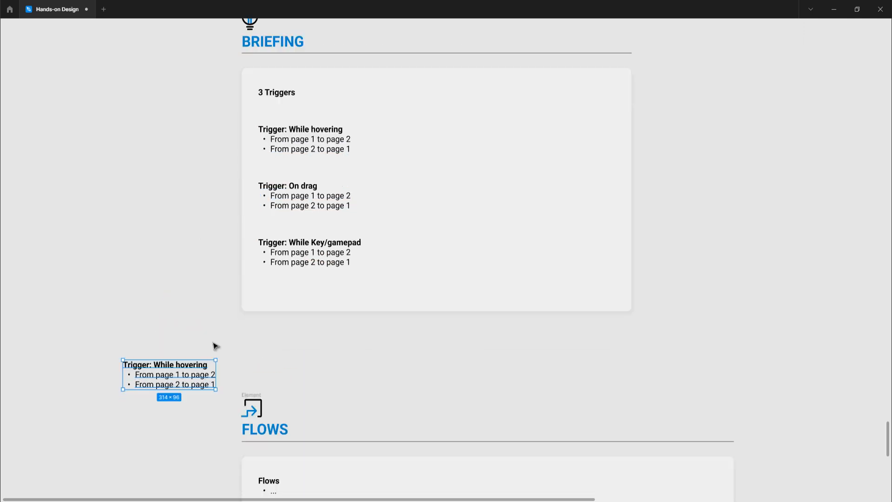
pyautogui.scroll(-5, 239, 243)
pyautogui.moveTo(187, 150); pyautogui.dragTo(199, 279)
pyautogui.scroll(4, 256, 265)
# Step: Show the editor interface and expand the FLOWS section's Header and inner Element layers
pyautogui.click(324, 240)
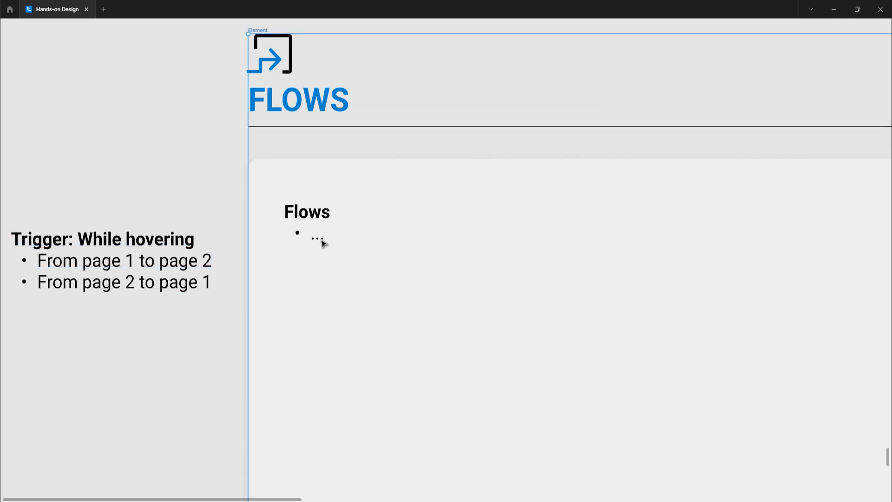
pyautogui.click(324, 239)
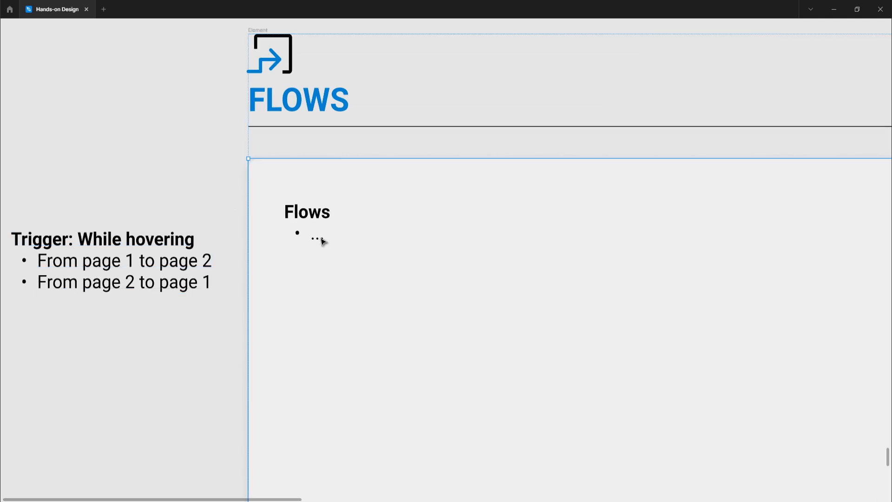
pyautogui.rightClick(321, 238)
pyautogui.press('Escape')
pyautogui.hotkey('ctrl', '\\')
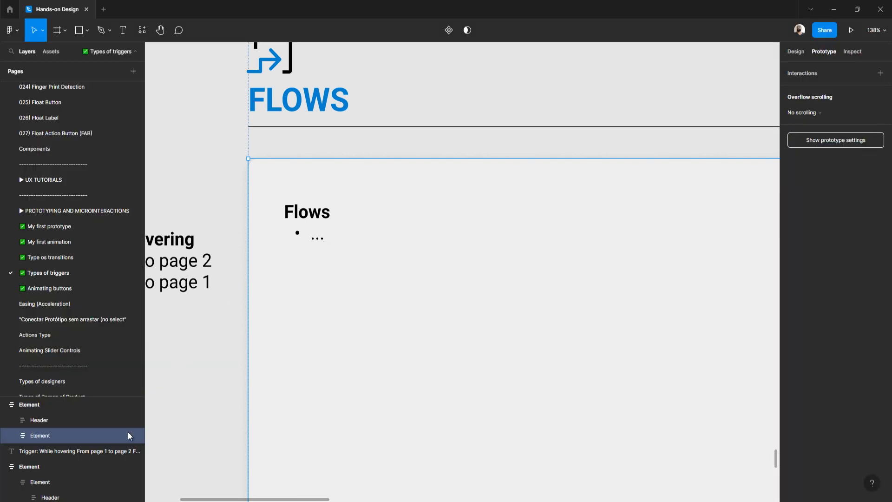
pyautogui.click(210, 326)
pyautogui.click(317, 214)
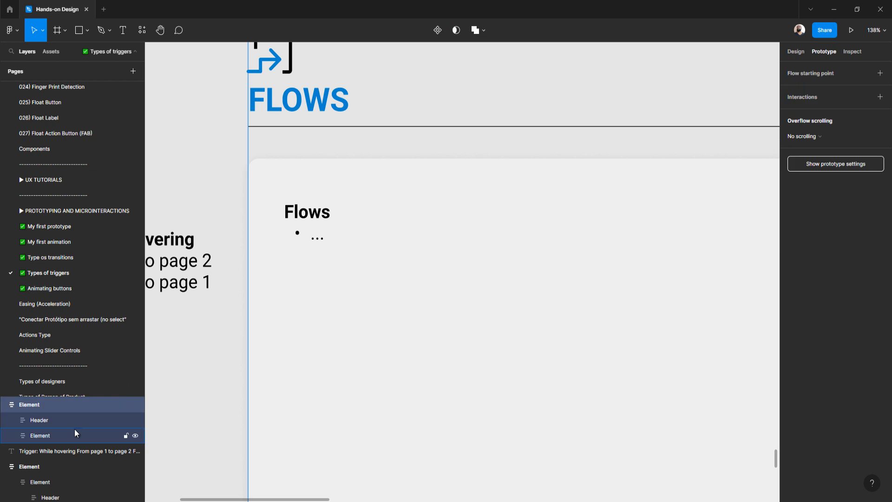
pyautogui.click(11, 420)
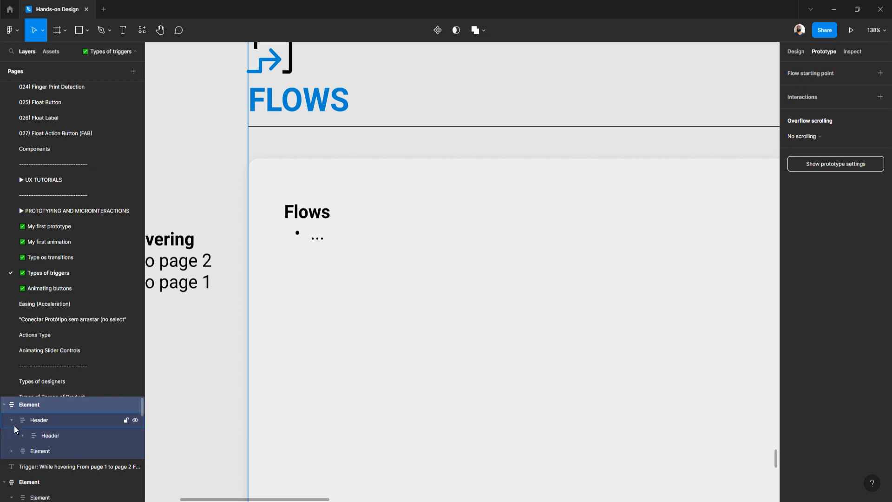
pyautogui.click(11, 452)
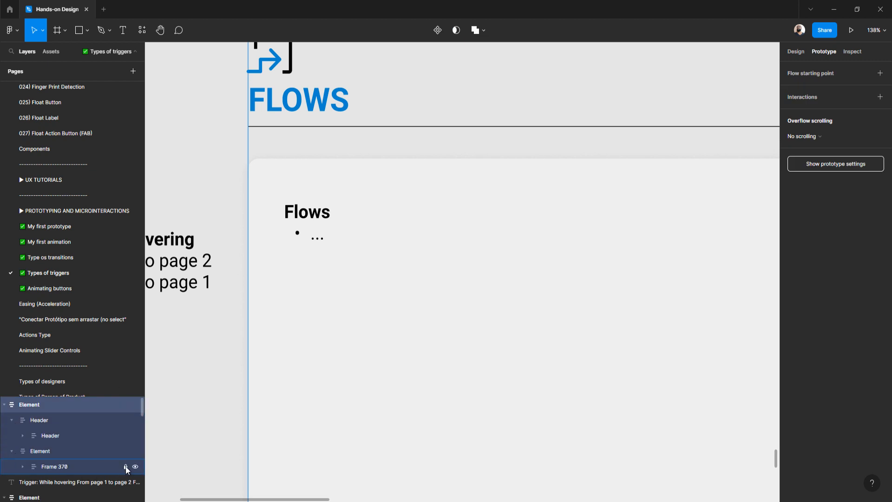
# Step: Delete the "..." placeholder bullet below the Flows heading
pyautogui.doubleClick(319, 240)
pyautogui.click(325, 239)
pyautogui.press('BackSpace')
pyautogui.press('BackSpace')
pyautogui.press('BackSpace')
pyautogui.press('BackSpace')
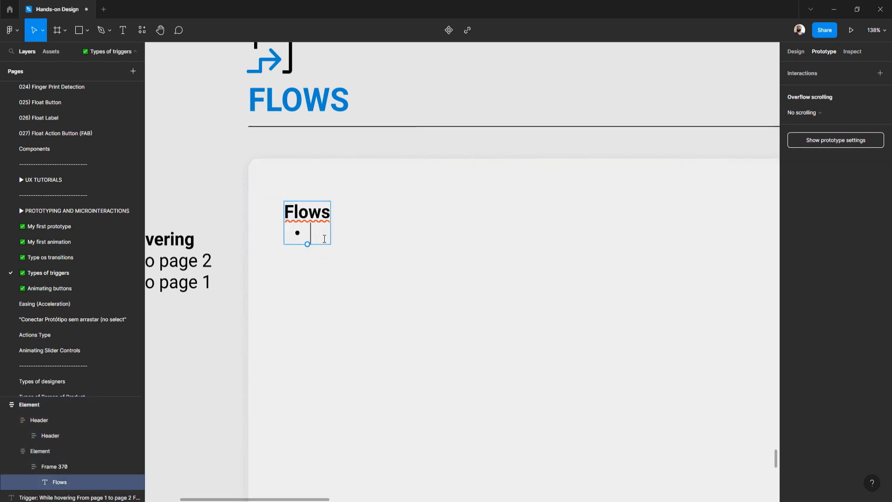
pyautogui.press('Escape')
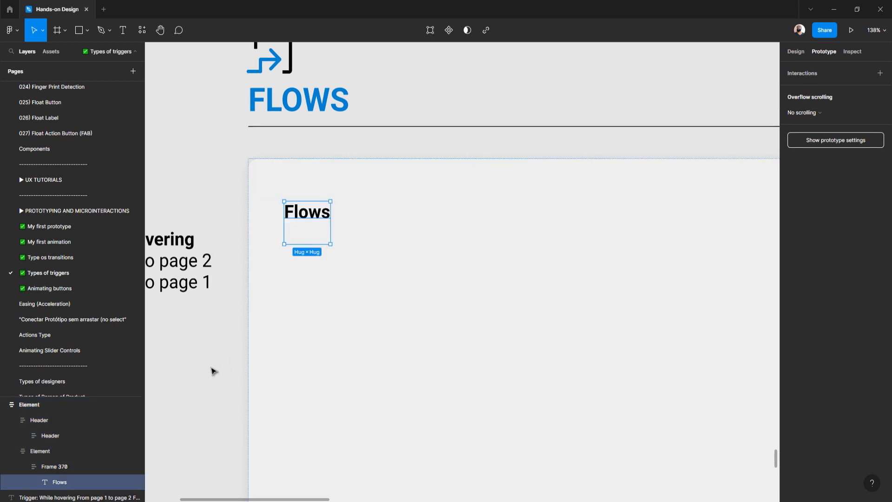
# Step: Lock the FLOWS section's inner Element layer and its parent Element layer
pyautogui.click(135, 450)
pyautogui.click(135, 451)
pyautogui.click(126, 451)
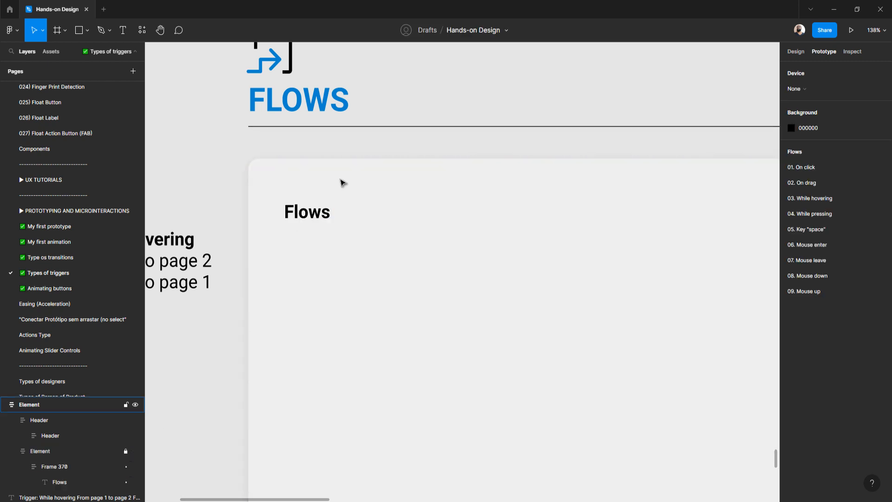
pyautogui.click(315, 217)
pyautogui.click(207, 331)
pyautogui.click(314, 282)
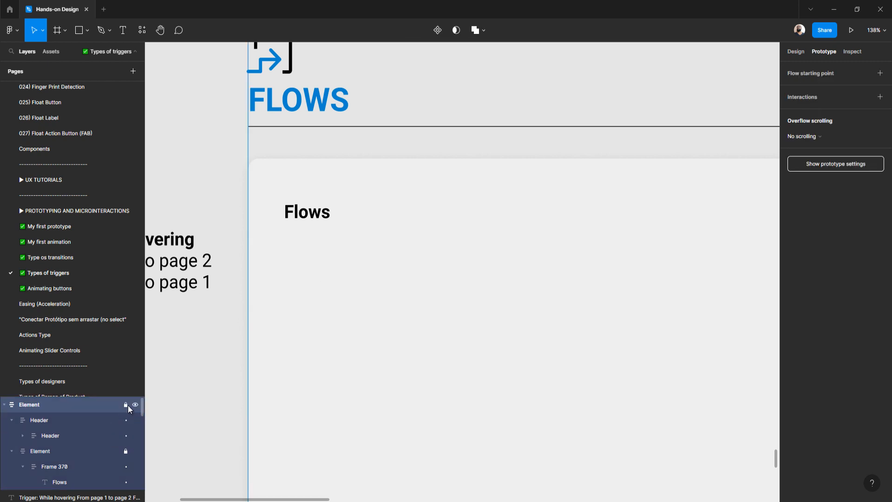
pyautogui.click(190, 422)
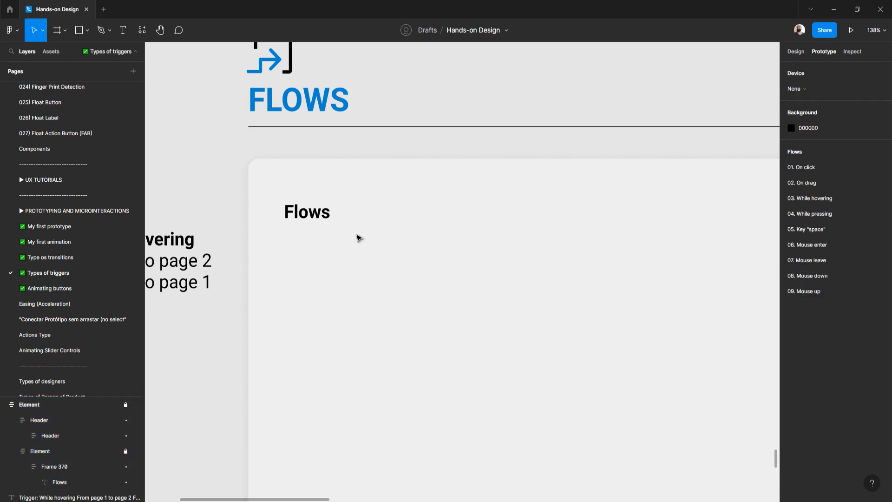
# Step: Draw a frame about 366 × 323 below the Flows heading inside the FLOWS card
pyautogui.scroll(-3, 359, 237)
pyautogui.scroll(-3, 352, 238)
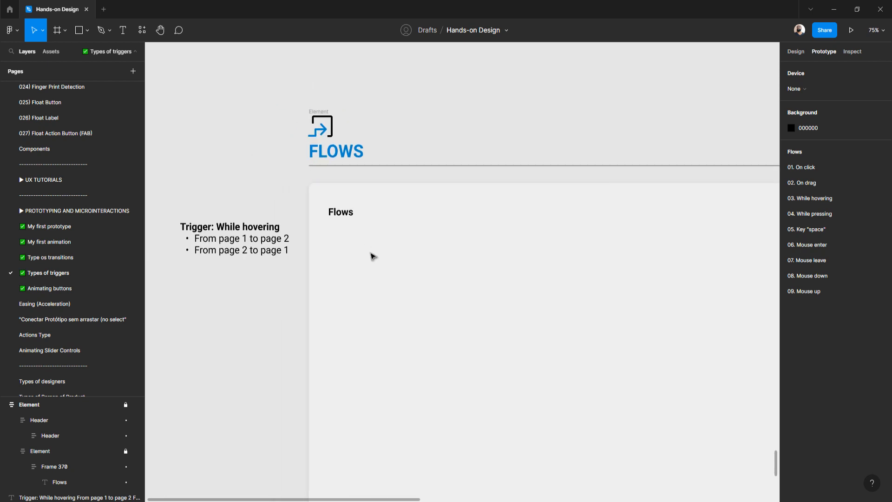
pyautogui.press('f')
pyautogui.moveTo(352, 242); pyautogui.dragTo(480, 359)
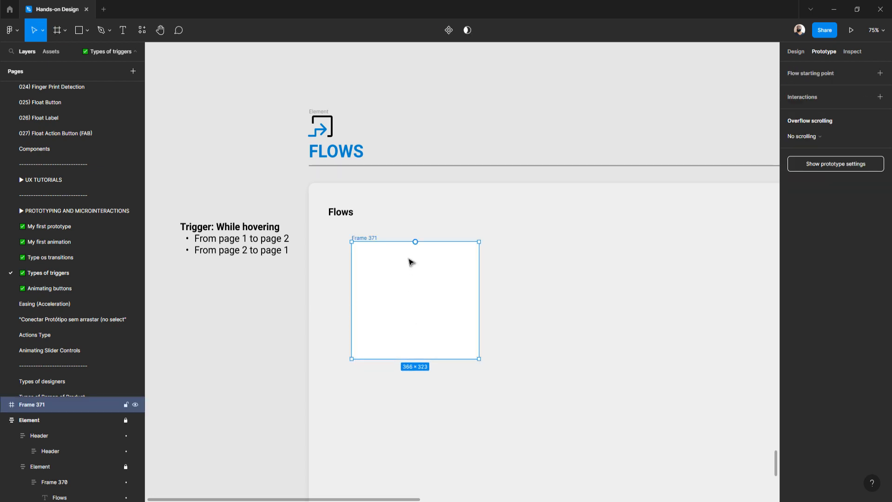
# Step: Rename the new frame "Hovering 1" and move it up to align its left edge with the Flows heading
pyautogui.doubleClick(63, 406)
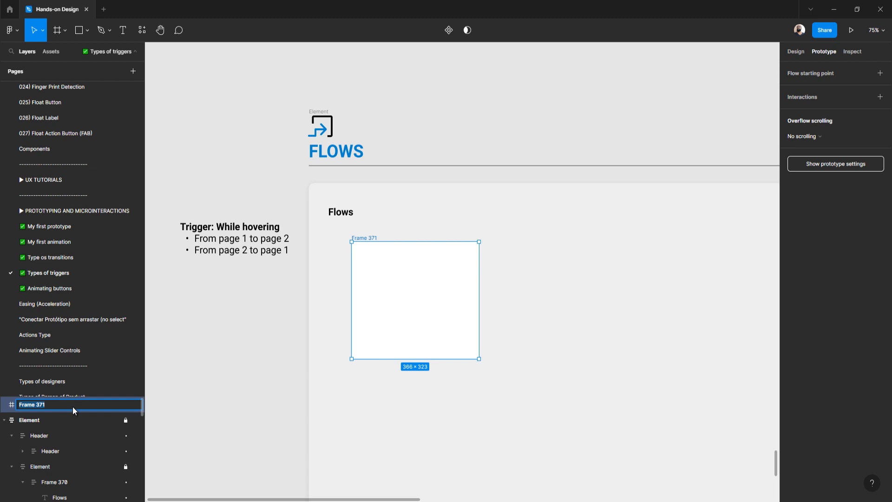
pyautogui.write('Hovering 1')
pyautogui.press('Return')
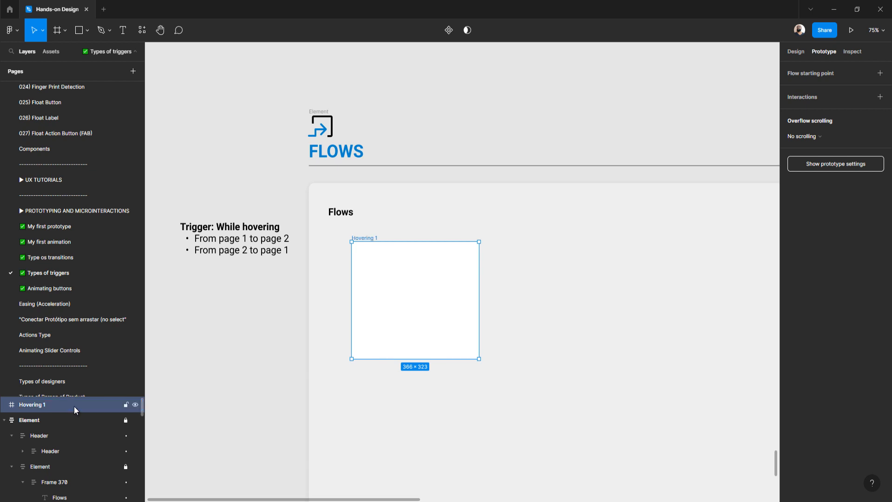
pyautogui.scroll(3, 381, 251)
pyautogui.scroll(-2, 382, 251)
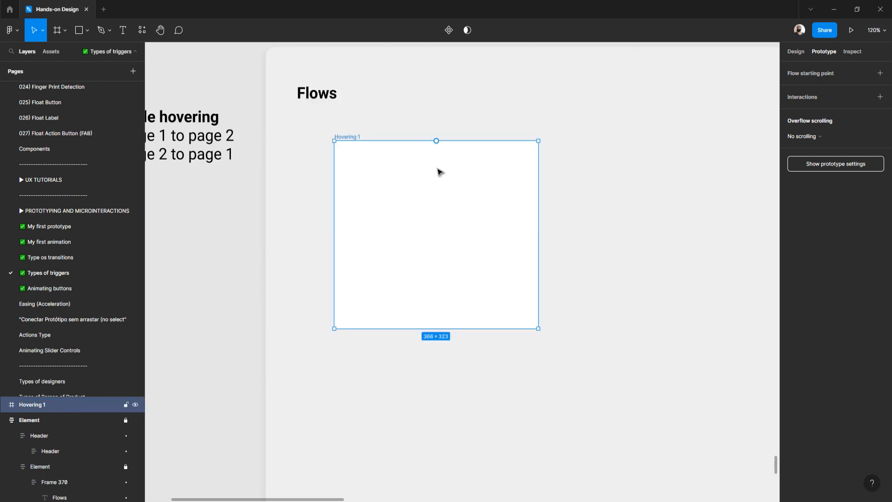
pyautogui.moveTo(352, 137); pyautogui.dragTo(314, 126)
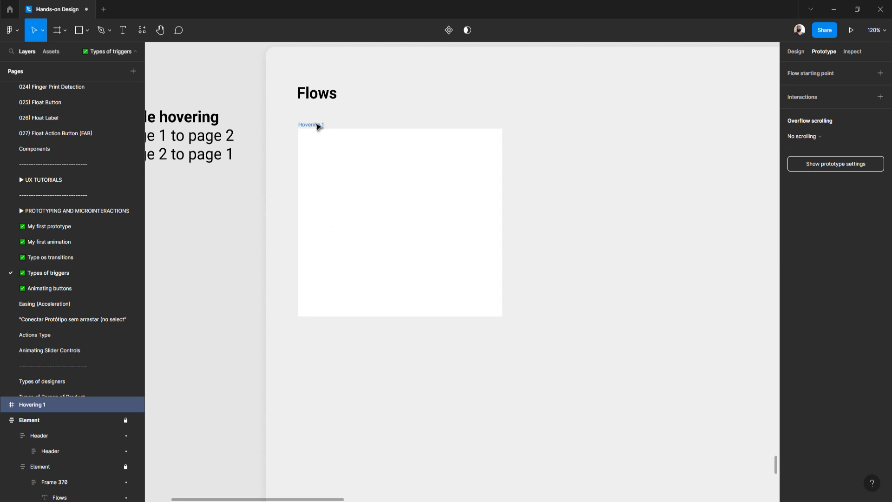
# Step: Set the Hovering 1 frame's width and height to 600 each
pyautogui.click(802, 51)
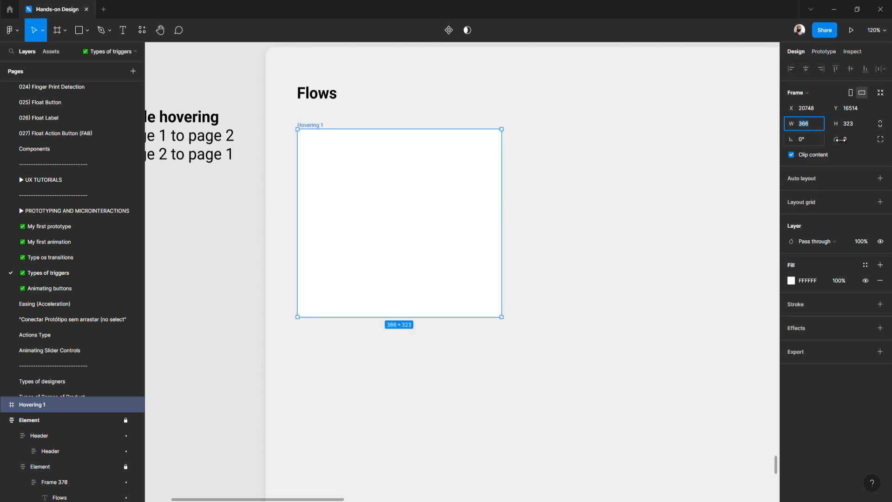
pyautogui.write('600')
pyautogui.press('Tab')
pyautogui.write('600')
pyautogui.press('Tab')
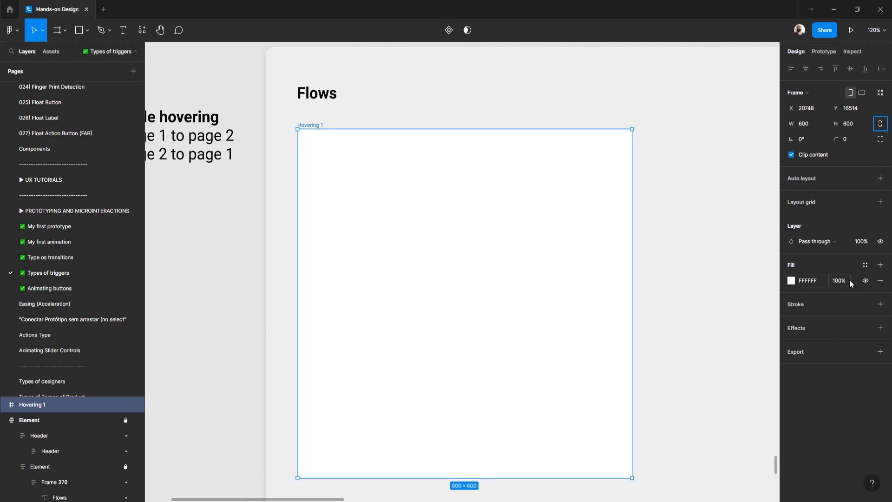
# Step: Add a drop shadow to the Hovering 1 frame with a blur of 16 and 16% opacity
pyautogui.click(796, 328)
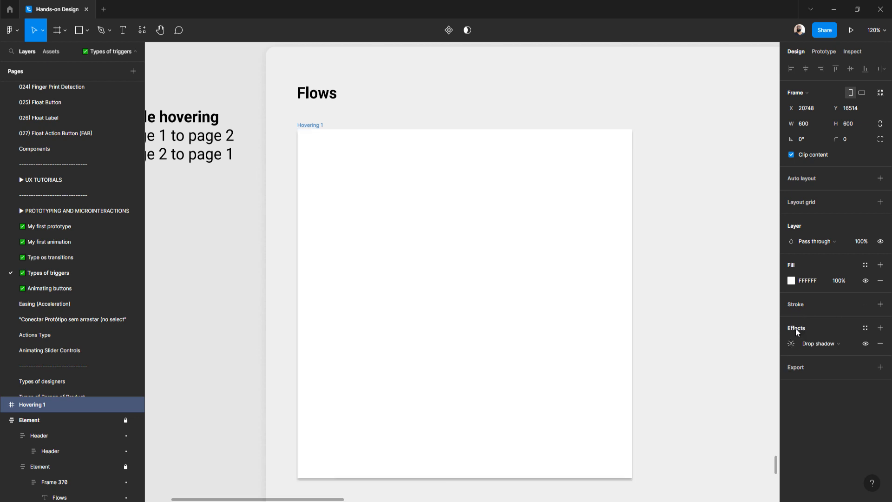
pyautogui.click(792, 344)
pyautogui.click(753, 367)
pyautogui.write('16')
pyautogui.press('Tab')
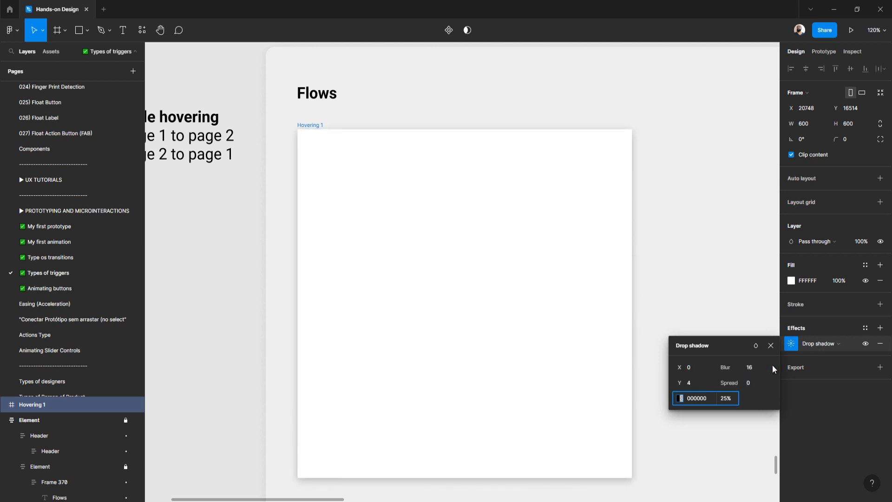
pyautogui.press('Tab')
pyautogui.write('16')
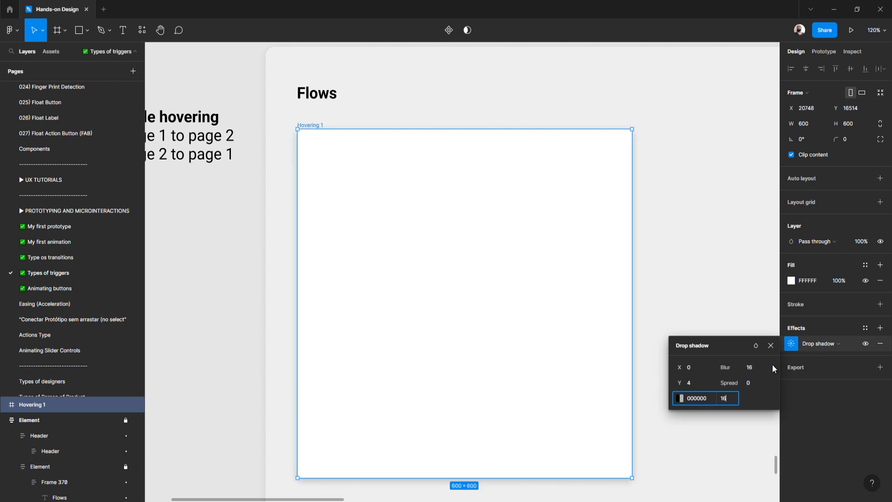
pyautogui.press('Tab')
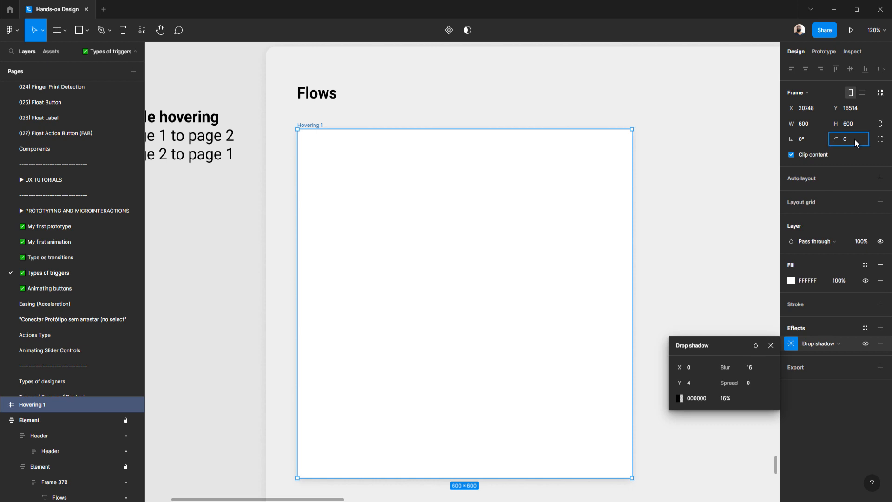
# Step: Round the Hovering 1 frame's corners with a radius of 16 and deselect it
pyautogui.write('16')
pyautogui.press('Return')
pyautogui.click(212, 306)
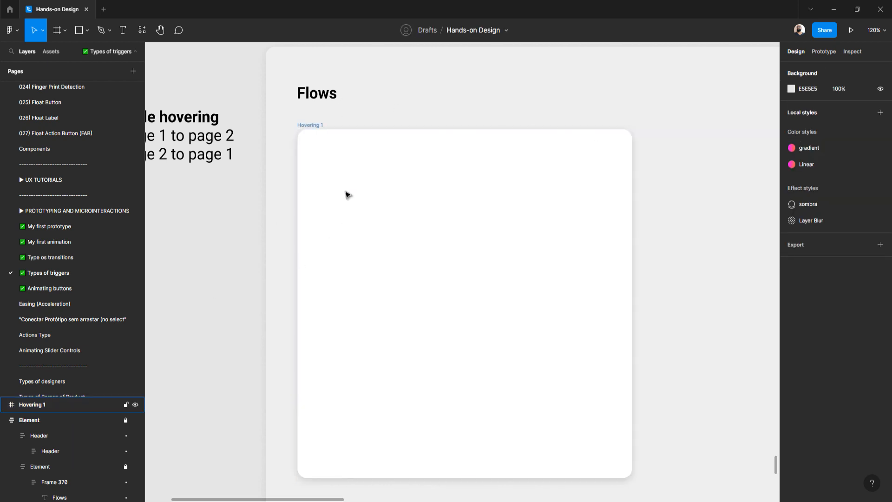
# Step: Duplicate the Hovering 1 frame as Hovering 2 and place the copy level with it on its right side
pyautogui.scroll(-3, 347, 193)
pyautogui.click(347, 193)
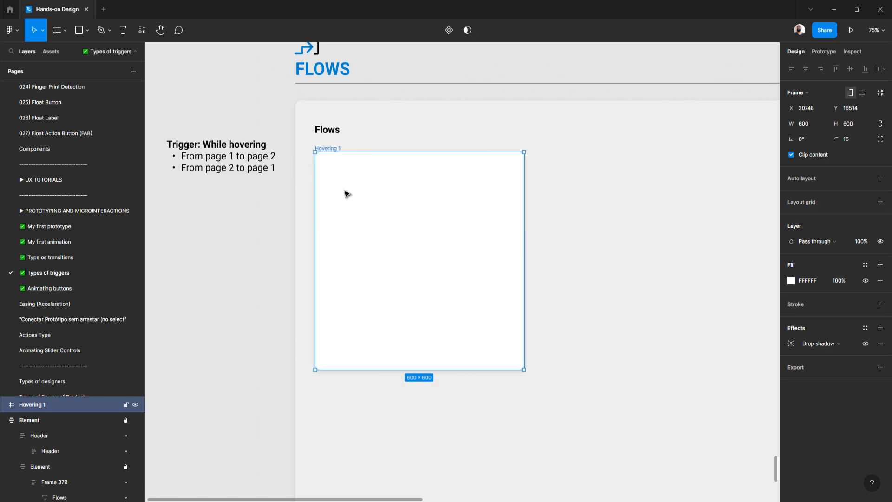
pyautogui.hotkey('ctrl', 'd')
pyautogui.scroll(-5, 476, 209)
pyautogui.moveTo(523, 197); pyautogui.dragTo(404, 213)
pyautogui.scroll(2, 345, 212)
pyautogui.scroll(2, 346, 213)
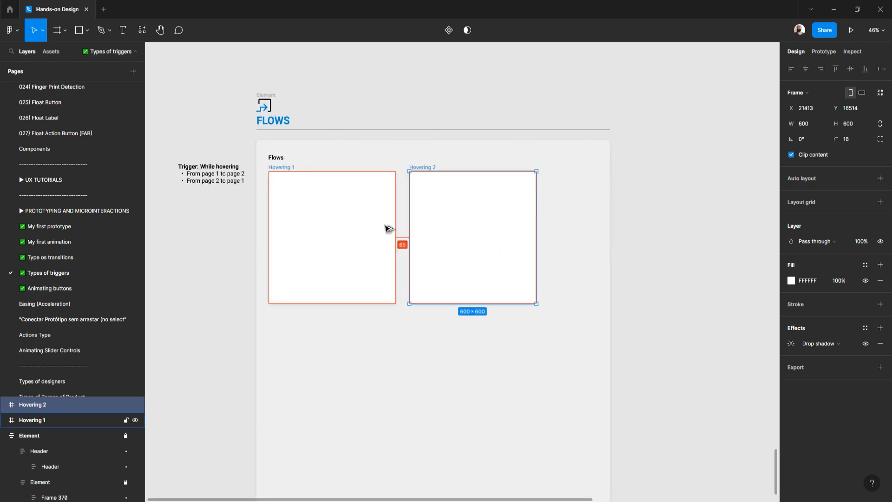
# Step: Nudge the Hovering 2 frame toward Hovering 1 to leave a 40 px gap between them
pyautogui.hotkey('shift', 'Left')
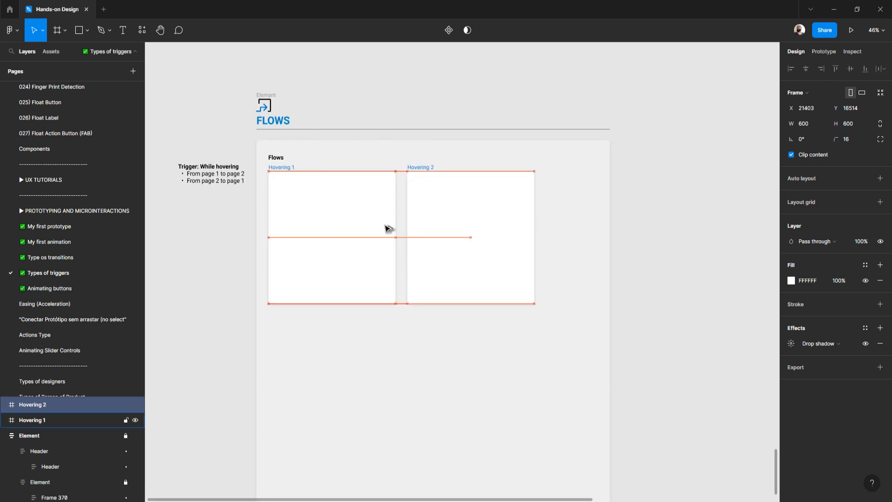
pyautogui.hotkey('shift', 'Left')
pyautogui.press('Left')
pyautogui.press('Left')
pyautogui.press('Left')
pyautogui.press('Left')
pyautogui.press('Left')
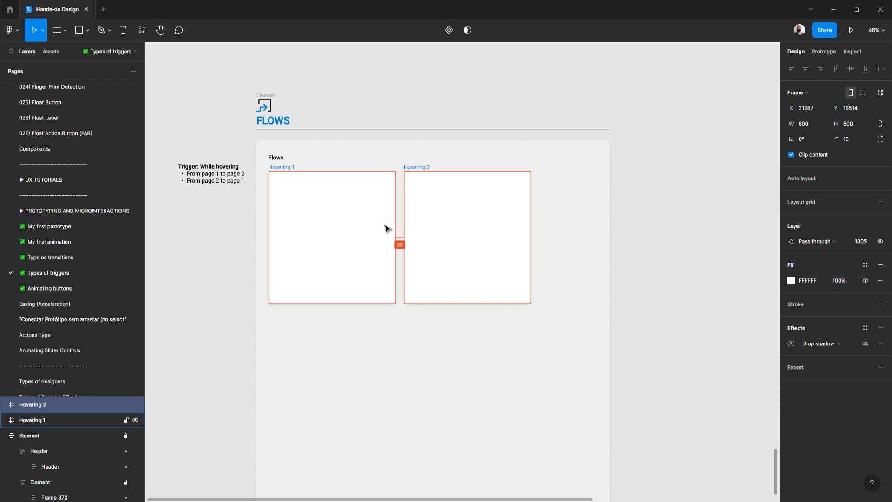
# Step: Move both hovering frames down together to Y 16570, leaving more space below the Flows heading
pyautogui.click(292, 168)
pyautogui.keyDown('shift'); pyautogui.click(419, 168); pyautogui.keyUp('shift')
pyautogui.hotkey('shift', 'Down')
pyautogui.hotkey('shift', 'Down')
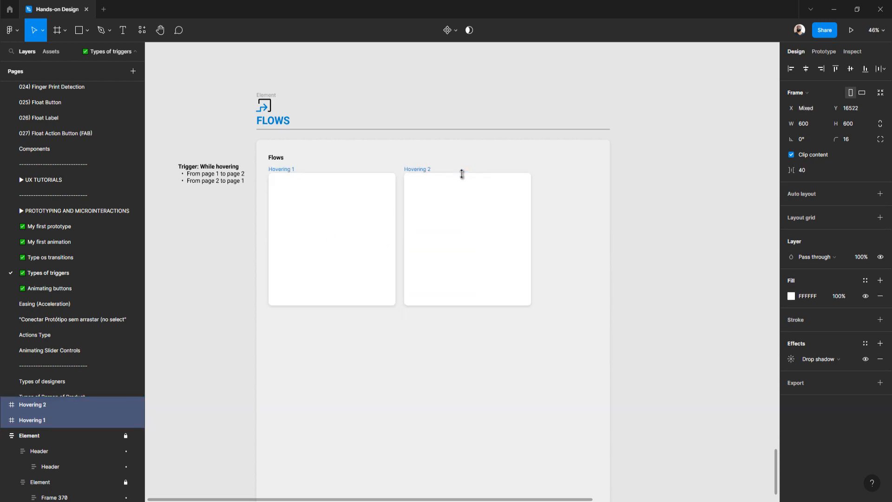
pyautogui.hotkey('shift', 'Down')
pyautogui.hotkey('shift', 'Down')
pyautogui.hotkey('shift', 'Down')
pyautogui.hotkey('shift', 'Down')
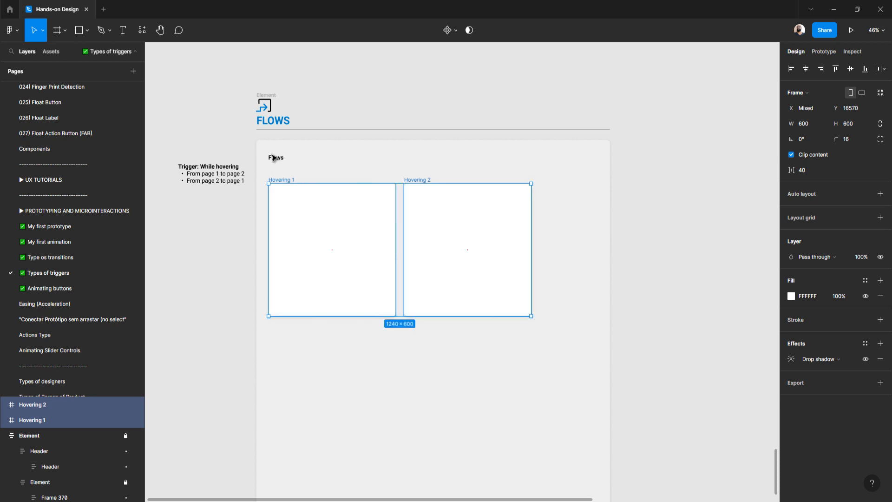
pyautogui.scroll(5, 309, 185)
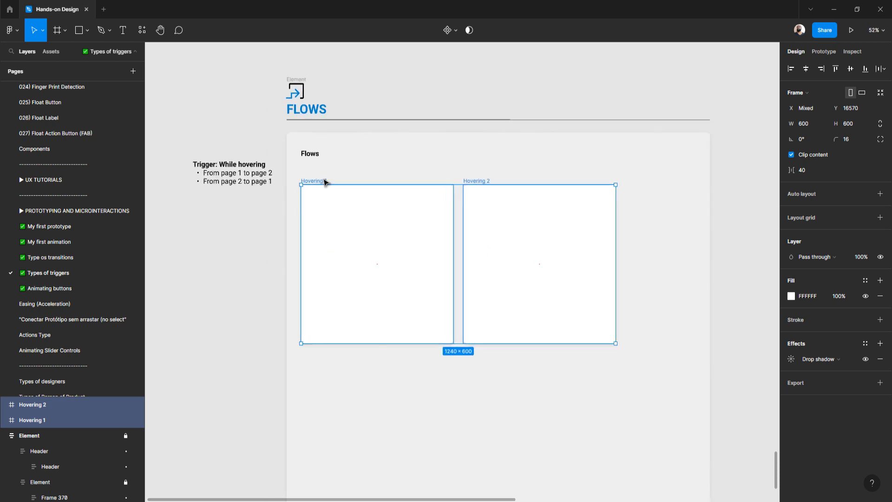
pyautogui.click(256, 292)
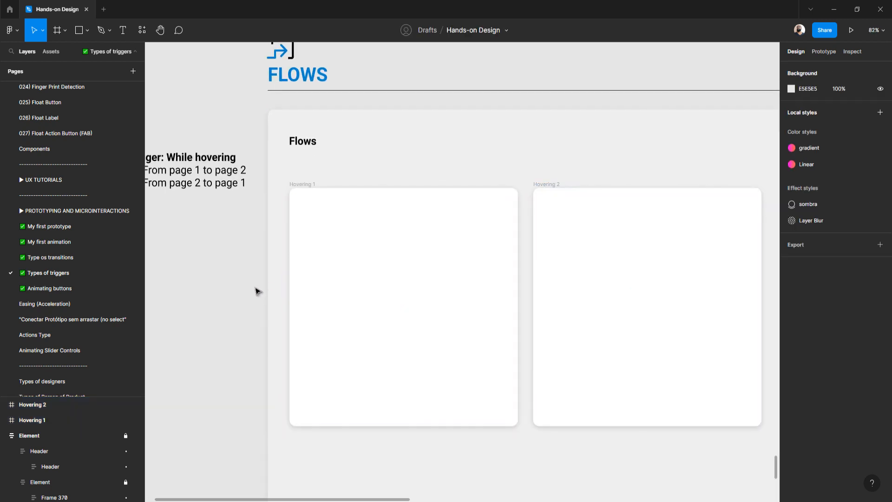
pyautogui.hscroll(-2, 259, 289)
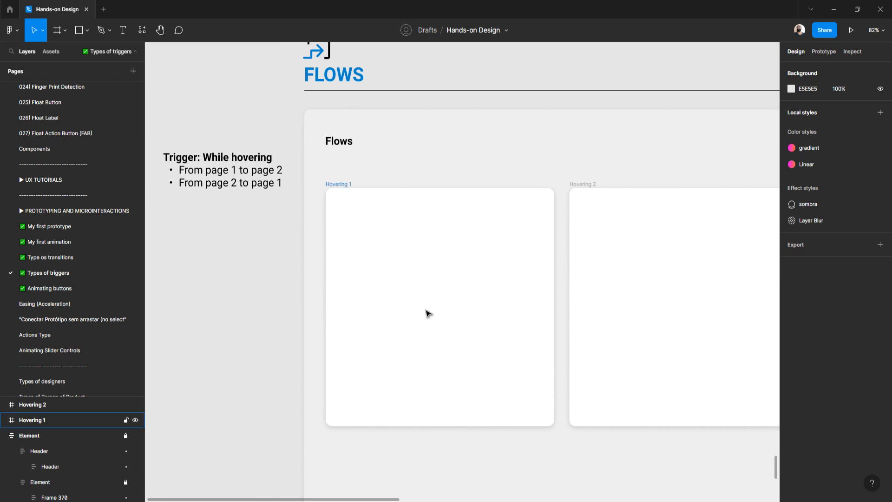
# Step: Add the text "While hovering" inside the Hovering 1 frame
pyautogui.click(238, 154)
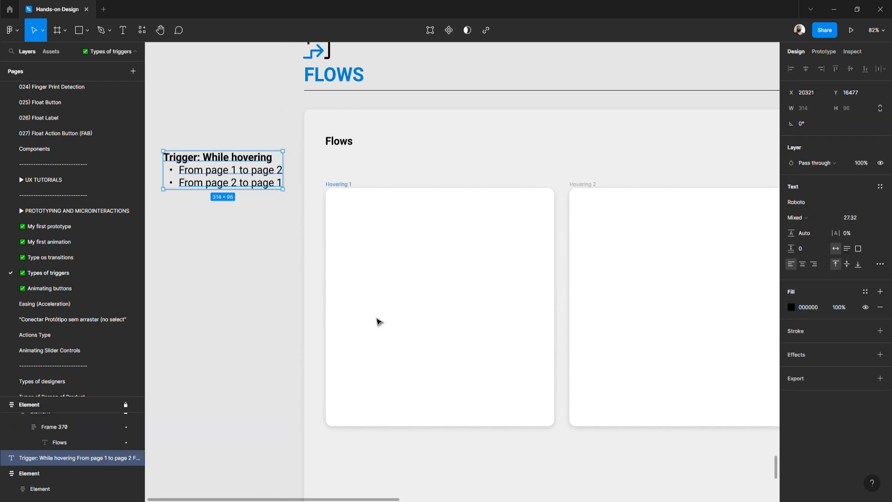
pyautogui.click(378, 320)
pyautogui.press('t')
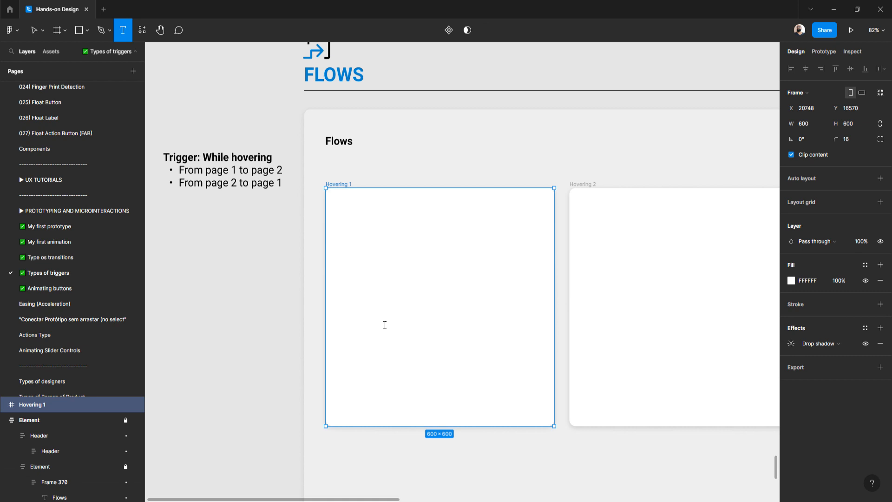
pyautogui.click(385, 325)
pyautogui.press('Escape')
pyautogui.write('wHI')
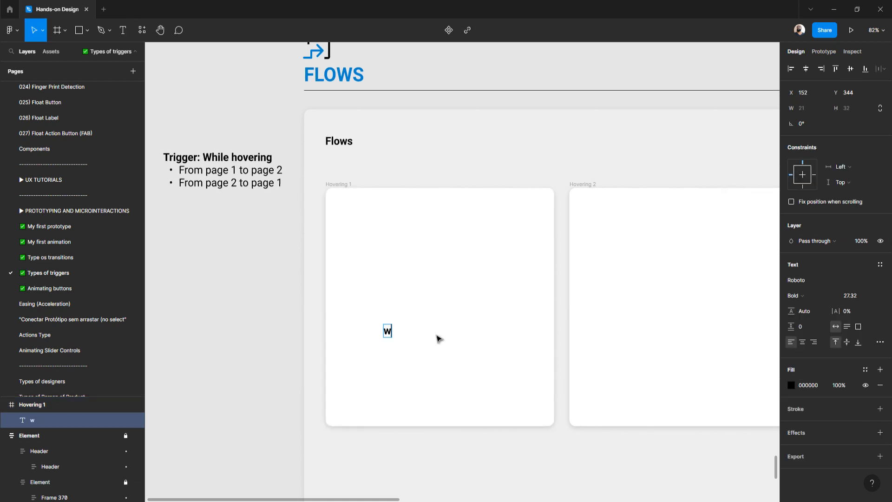
pyautogui.press('BackSpace')
pyautogui.press('BackSpace')
pyautogui.press('BackSpace')
pyautogui.write('While hovering')
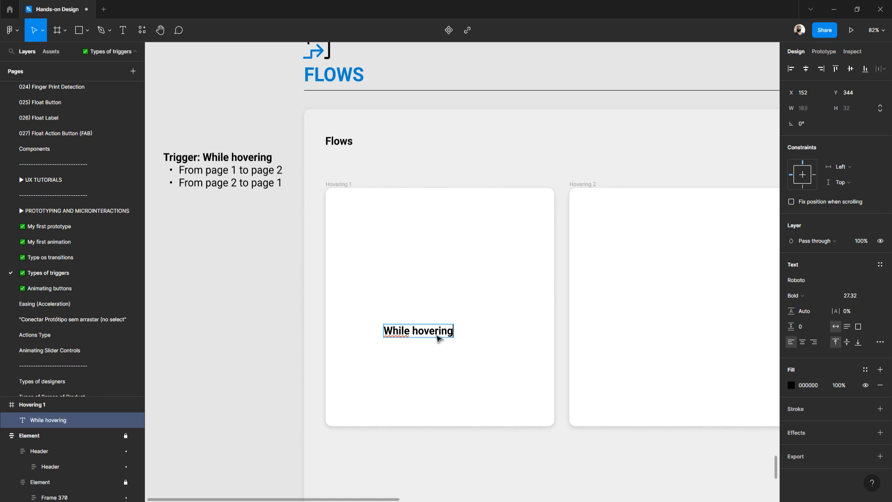
pyautogui.press('Escape')
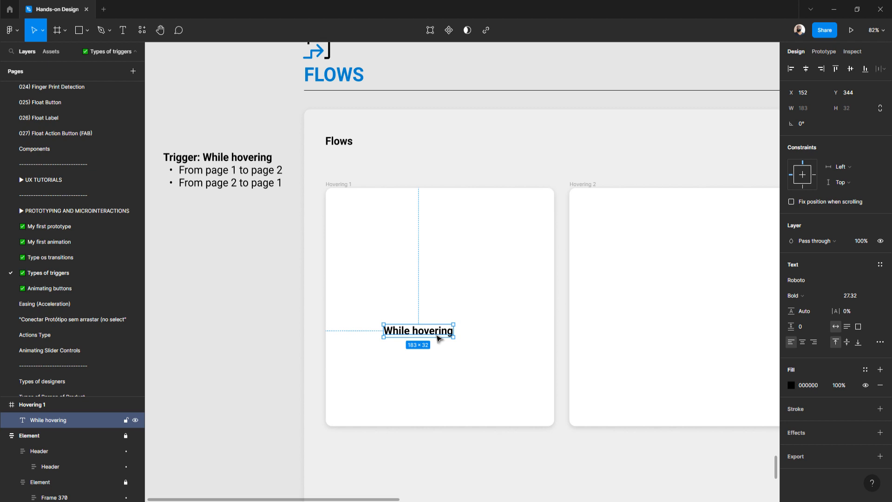
# Step: Enlarge the "While hovering" text to a font size of 53.32
pyautogui.hotkey('ctrl', 'shift', '.')
pyautogui.hotkey('ctrl', 'shift', '.')
pyautogui.hotkey('ctrl', 'shift', '.')
pyautogui.hotkey('ctrl', 'shift', '.')
pyautogui.hotkey('ctrl', 'shift', '.')
pyautogui.hotkey('ctrl', 'shift', '.')
pyautogui.hotkey('ctrl', 'shift', '.')
pyautogui.hotkey('ctrl', 'shift', '.')
pyautogui.hotkey('ctrl', 'shift', '.')
pyautogui.hotkey('ctrl', 'shift', '.')
pyautogui.hotkey('ctrl', 'shift', '.')
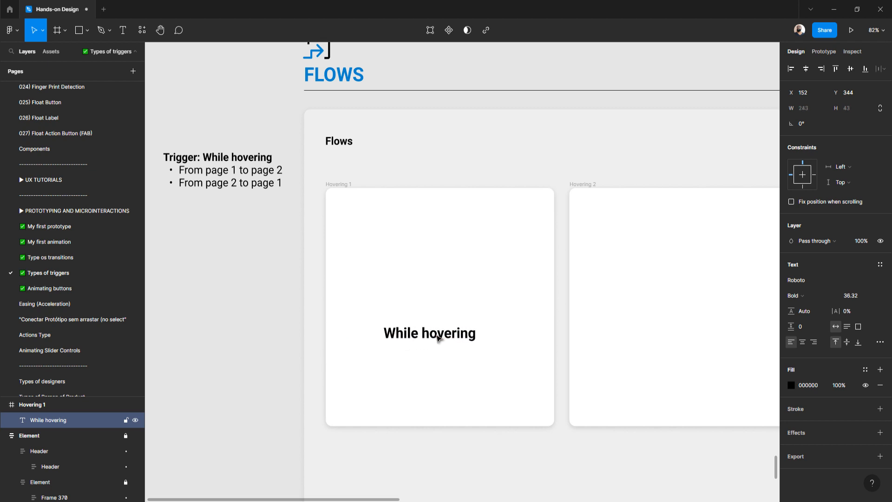
pyautogui.hotkey('ctrl', 'shift', '.')
pyautogui.hotkey('ctrl', 'shift', '.')
pyautogui.hotkey('ctrl', 'shift', '.')
pyautogui.hotkey('ctrl', 'shift', '.')
pyautogui.hotkey('ctrl', 'shift', '.')
pyautogui.hotkey('ctrl', 'shift', '.')
pyautogui.hotkey('ctrl', 'shift', '.')
pyautogui.hotkey('ctrl', 'shift', '.')
pyautogui.hotkey('ctrl', 'shift', '.')
pyautogui.hotkey('ctrl', 'shift', '.')
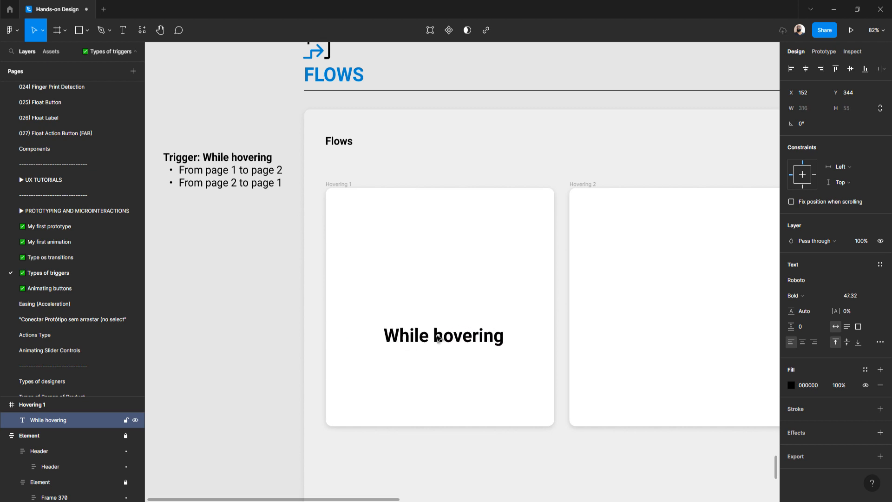
pyautogui.hotkey('ctrl', 'shift', '.')
pyautogui.hotkey('ctrl', 'shift', '.')
pyautogui.hotkey('ctrl', 'shift', '.')
pyautogui.hotkey('ctrl', 'shift', '.')
pyautogui.hotkey('ctrl', 'shift', '.')
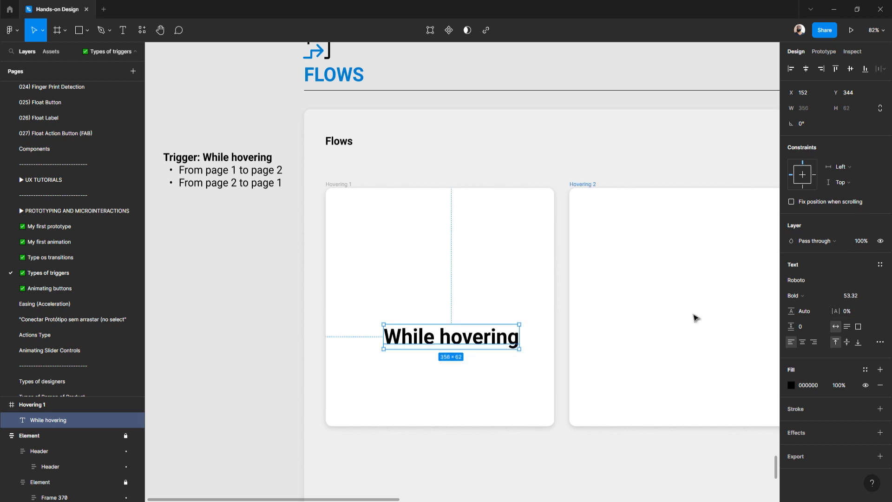
# Step: Center the "While hovering" text near the bottom of Hovering 1 and fill it with gray 7B7B7B
pyautogui.click(281, 336)
pyautogui.moveTo(441, 341); pyautogui.dragTo(436, 405)
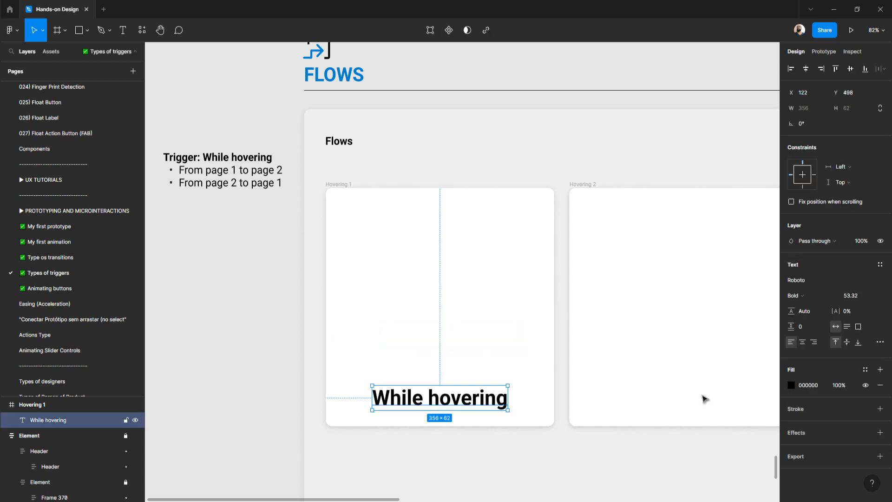
pyautogui.click(803, 391)
pyautogui.click(792, 385)
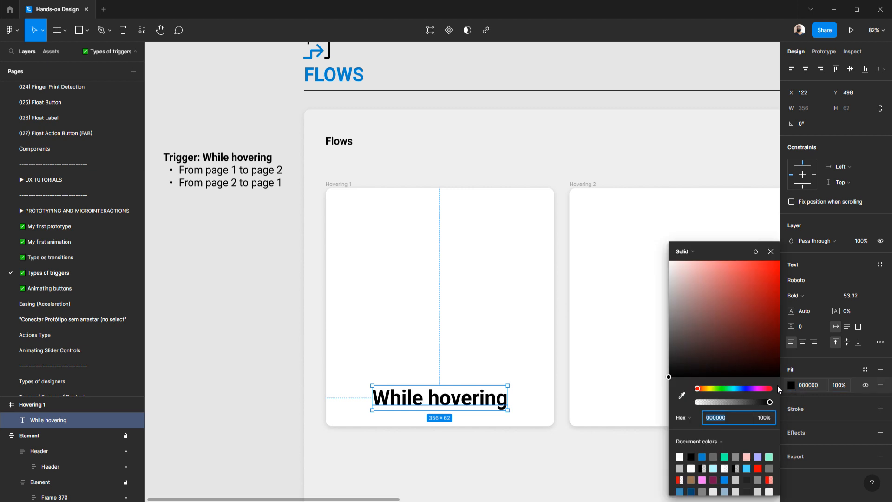
pyautogui.click(699, 350)
pyautogui.moveTo(656, 333); pyautogui.dragTo(650, 321)
pyautogui.click(275, 396)
pyautogui.hscroll(2, 326, 398)
# Step: Try placing a copy of the "While hovering" text near the bottom of Hovering 2, and remove it
pyautogui.click(401, 398)
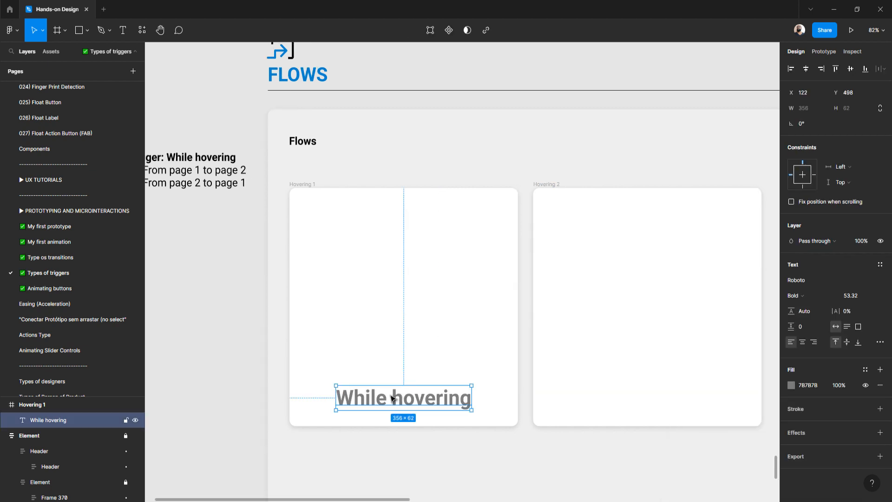
pyautogui.click(604, 401)
pyautogui.hotkey('ctrl', 'v')
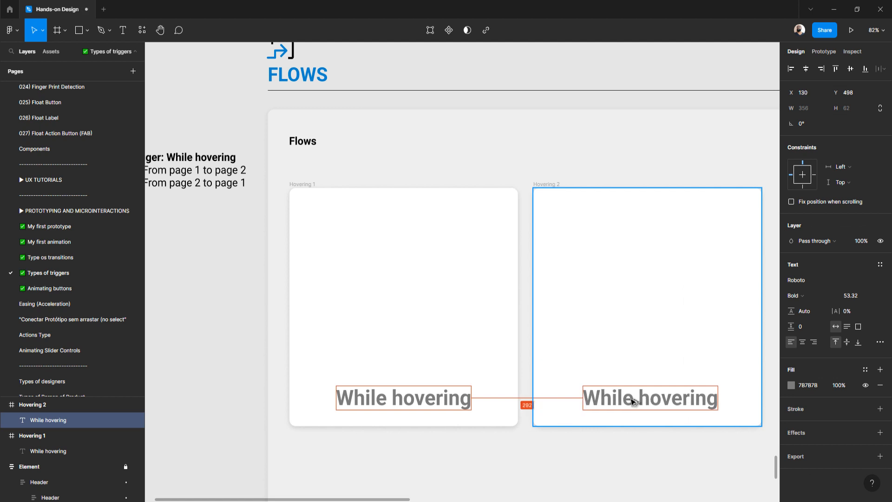
pyautogui.moveTo(631, 399); pyautogui.dragTo(589, 404)
pyautogui.hscroll(1, 613, 399)
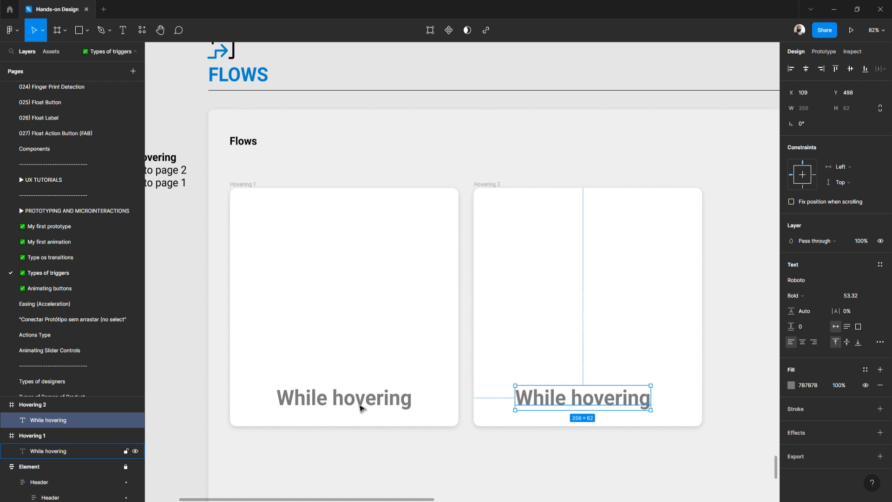
pyautogui.press('Escape')
# Step: Copy the "While hovering" text from Hovering 1 into Hovering 2 at the same relative position
pyautogui.click(333, 403)
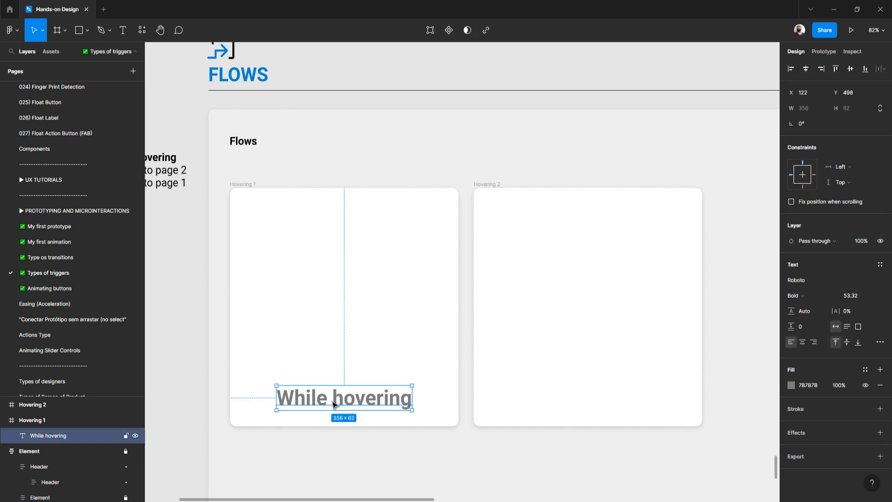
pyautogui.click(589, 264)
pyautogui.hotkey('ctrl', 'v')
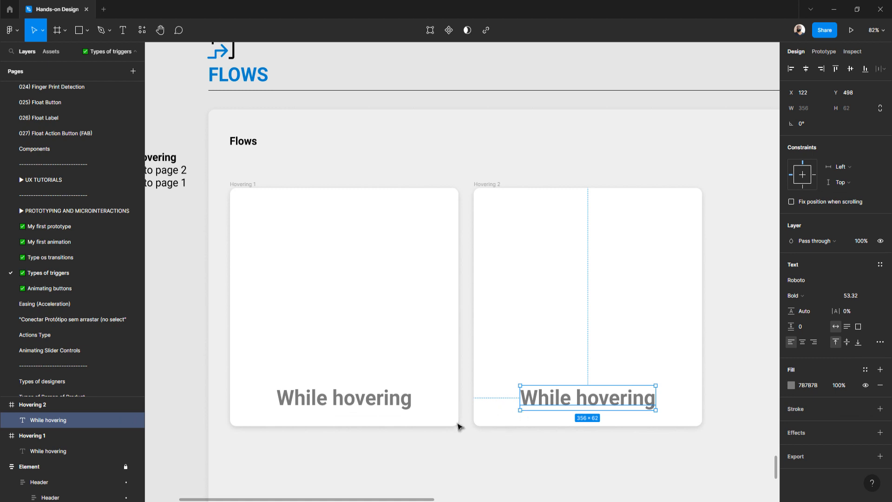
# Step: Center the "While hovering" text horizontally within both Hovering 1 and Hovering 2
pyautogui.click(405, 404)
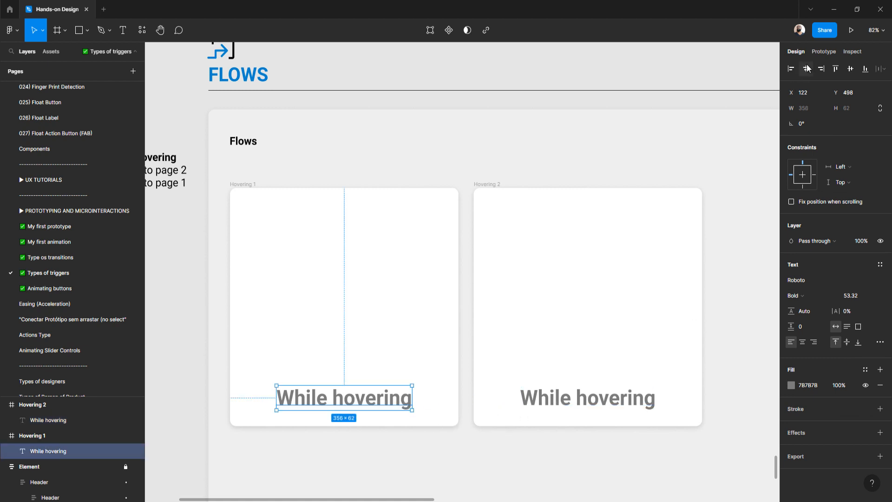
pyautogui.click(617, 399)
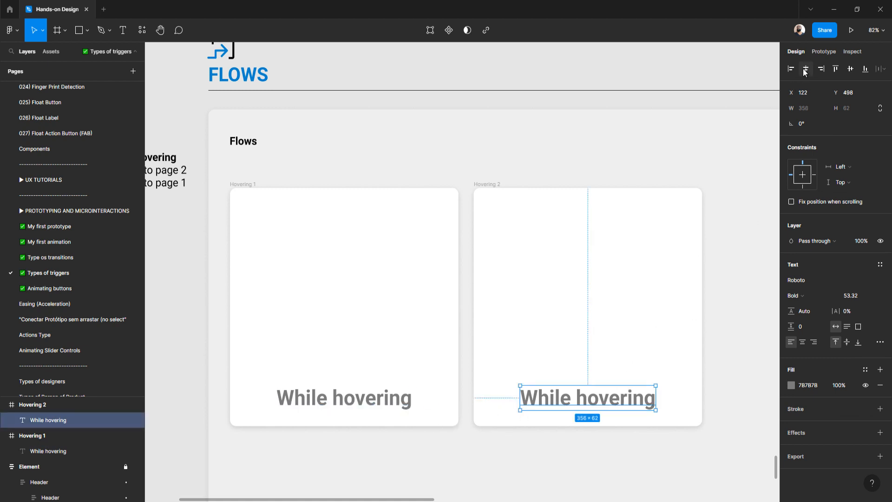
pyautogui.click(193, 280)
# Step: Draw a rectangle about 518 × 423 above the text in Hovering 1 and center it horizontally in the frame
pyautogui.hscroll(-2, 195, 283)
pyautogui.hscroll(-4, 195, 283)
pyautogui.hscroll(1, 194, 283)
pyautogui.hscroll(3, 194, 283)
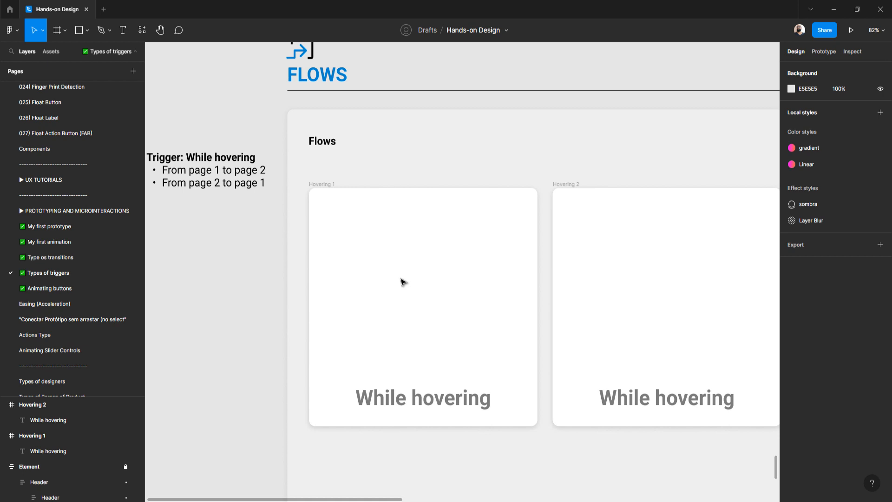
pyautogui.press('r')
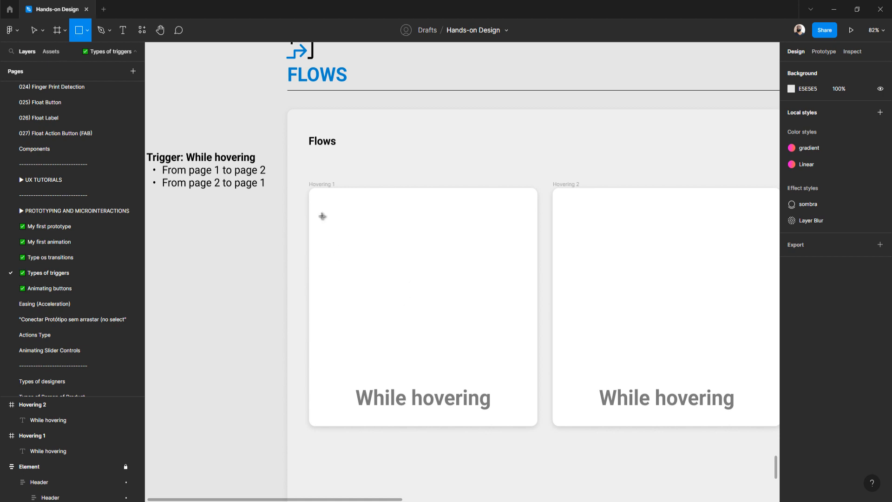
pyautogui.moveTo(324, 203); pyautogui.dragTo(522, 372)
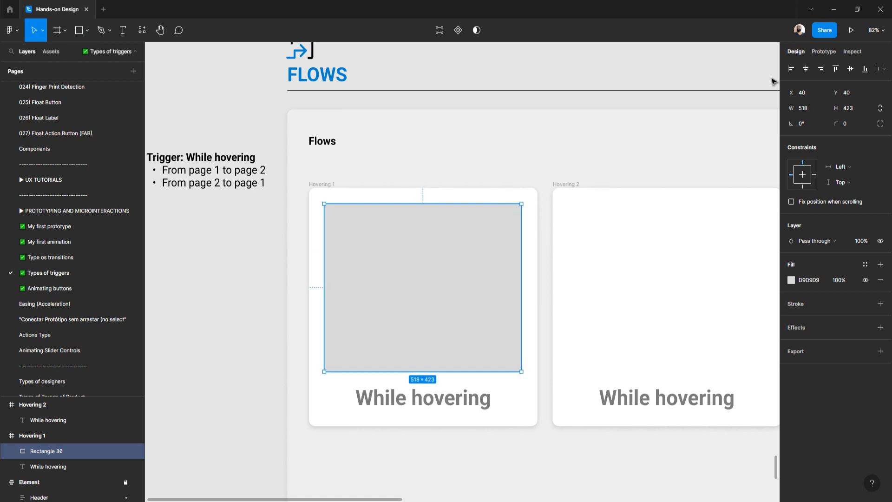
pyautogui.click(807, 68)
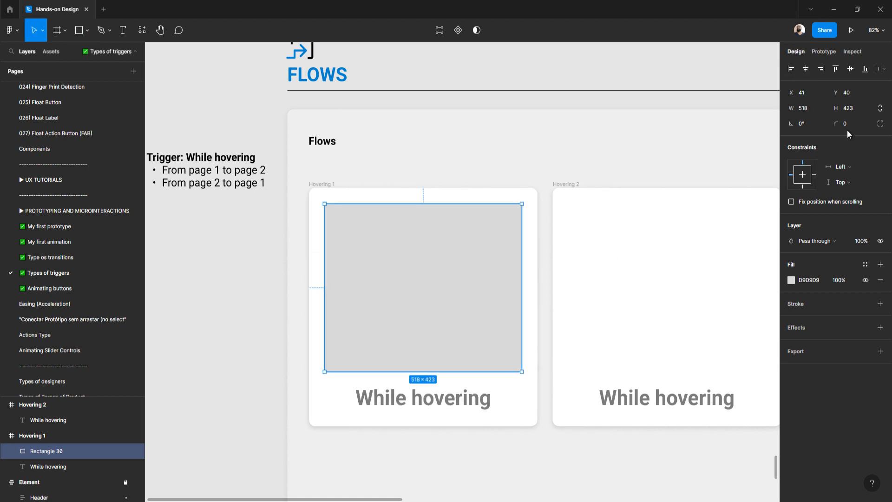
# Step: Give the rectangle in Hovering 1 a corner radius of 16 and a coral red FF8282 fill
pyautogui.write('16')
pyautogui.press('Return')
pyautogui.click(792, 280)
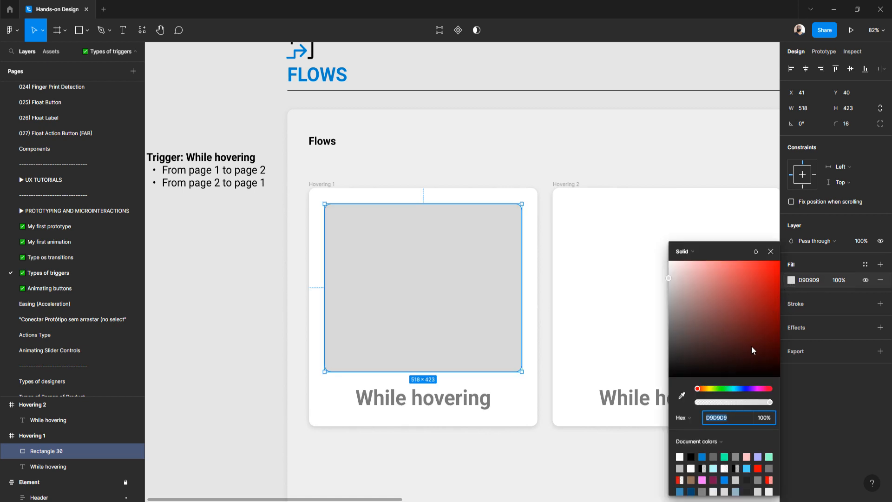
pyautogui.moveTo(764, 330); pyautogui.dragTo(725, 250)
pyautogui.click(239, 284)
pyautogui.click(397, 289)
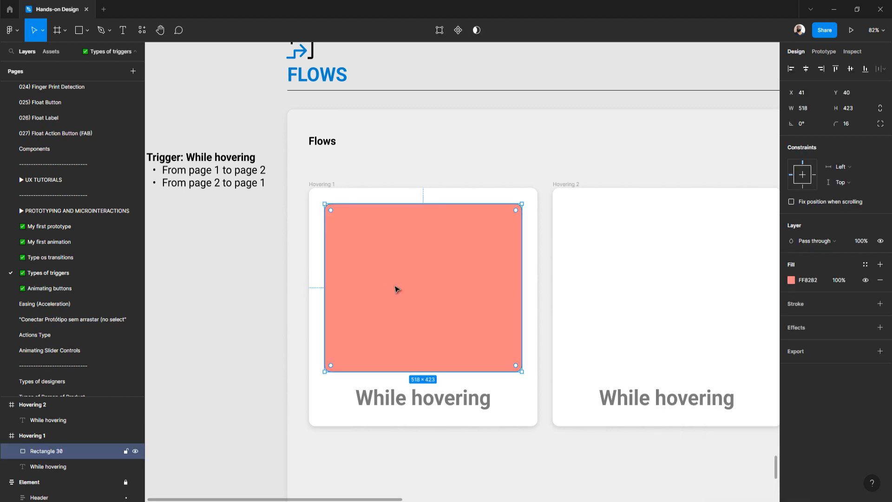
# Step: Rename the red rectangle's layer in Hovering 1 to "Shape"
pyautogui.doubleClick(49, 453)
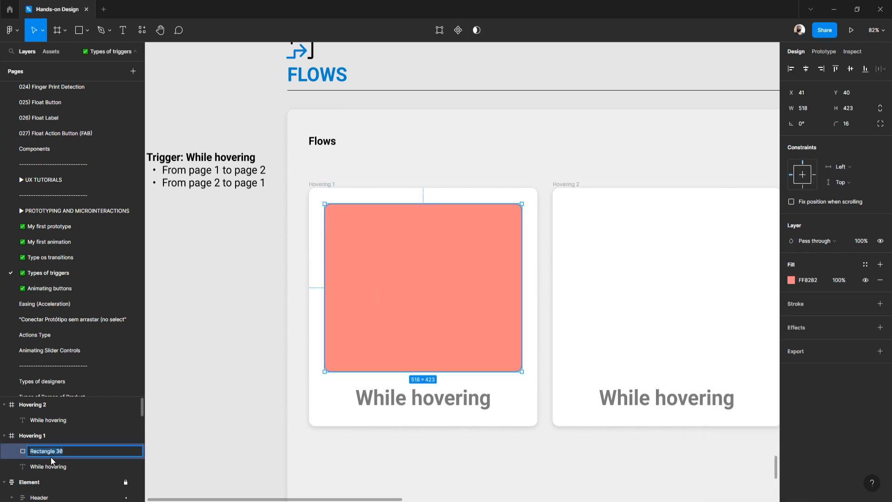
pyautogui.write('Shape')
pyautogui.press('Return')
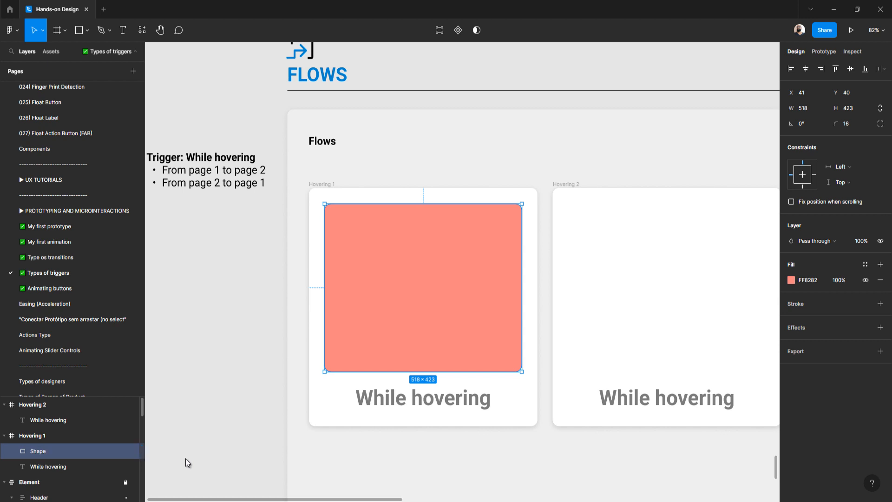
# Step: Copy the red Shape into Hovering 2 at the same relative position and fill the copy with light blue 82C3FF
pyautogui.hscroll(2, 489, 252)
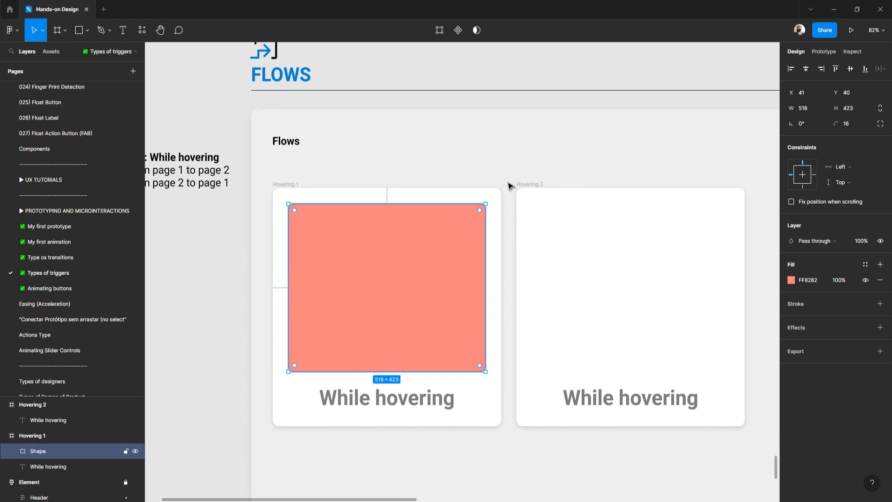
pyautogui.click(532, 185)
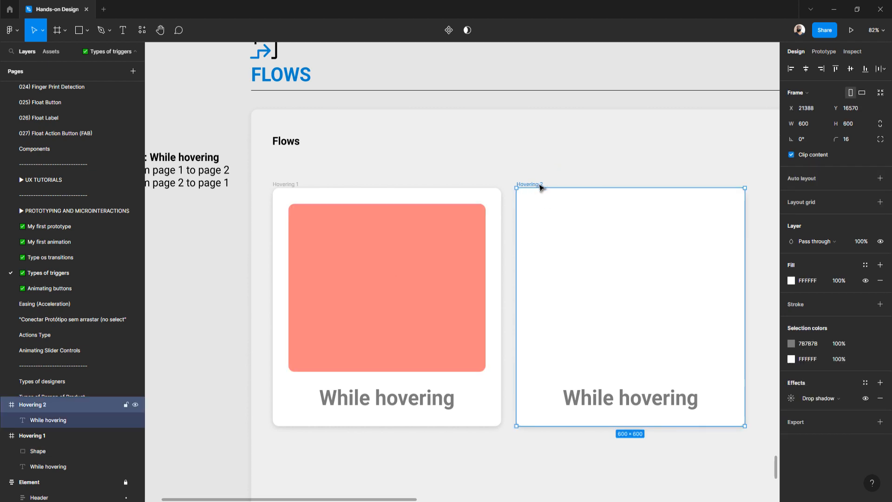
pyautogui.hotkey('ctrl', 'v')
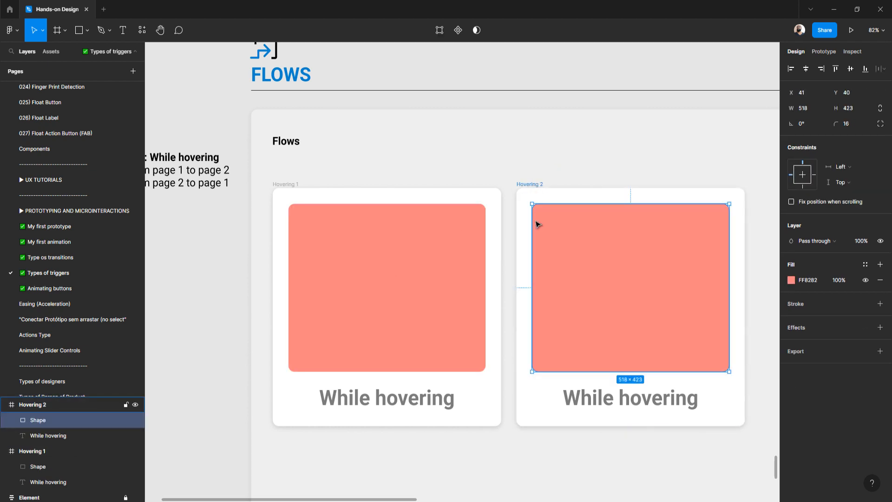
pyautogui.click(791, 281)
pyautogui.moveTo(707, 389); pyautogui.dragTo(739, 389)
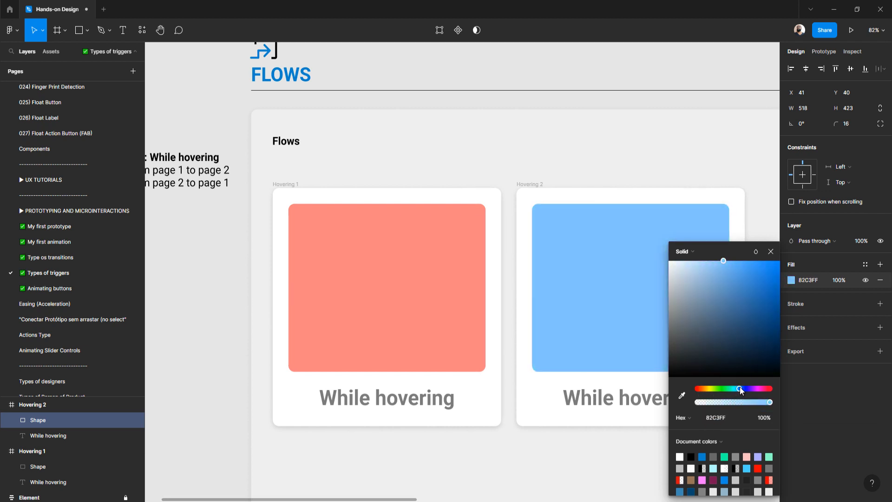
pyautogui.click(248, 291)
# Step: Delete the "Trigger: While hovering" note beside the Flows panel
pyautogui.scroll(-3, 309, 233)
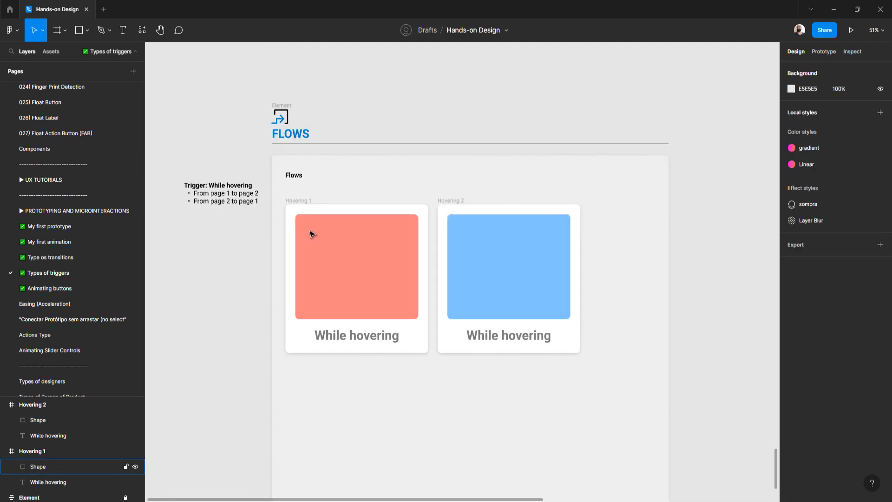
pyautogui.scroll(2, 355, 251)
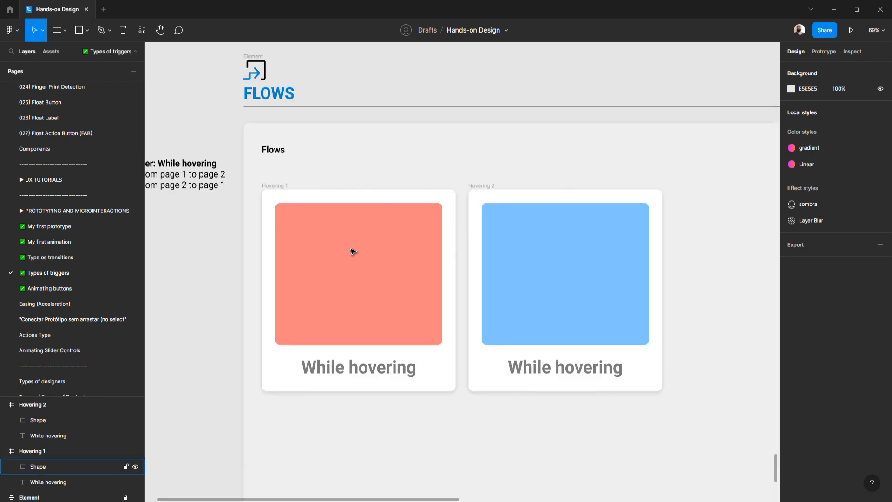
pyautogui.hscroll(-4, 351, 251)
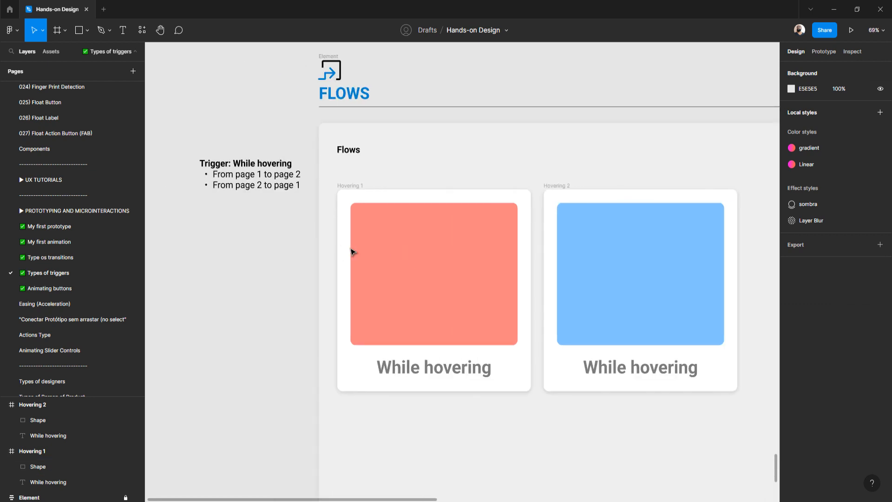
pyautogui.click(268, 185)
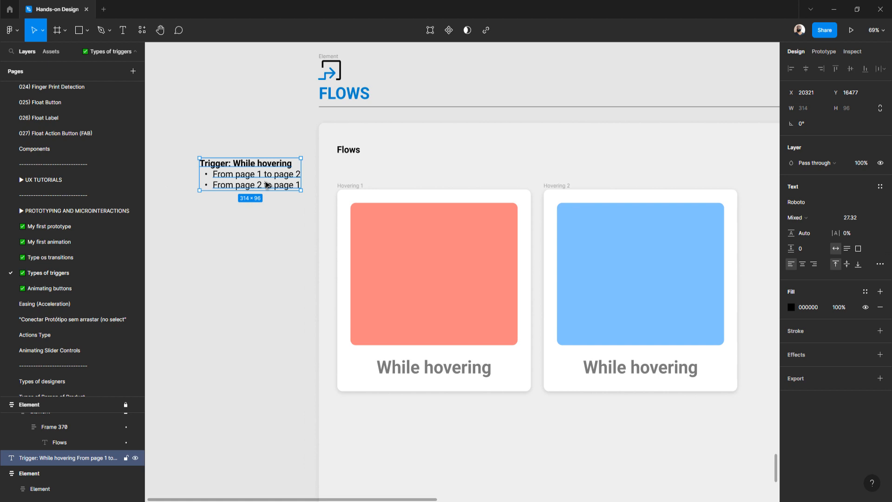
pyautogui.press('Delete')
pyautogui.hscroll(8, 267, 186)
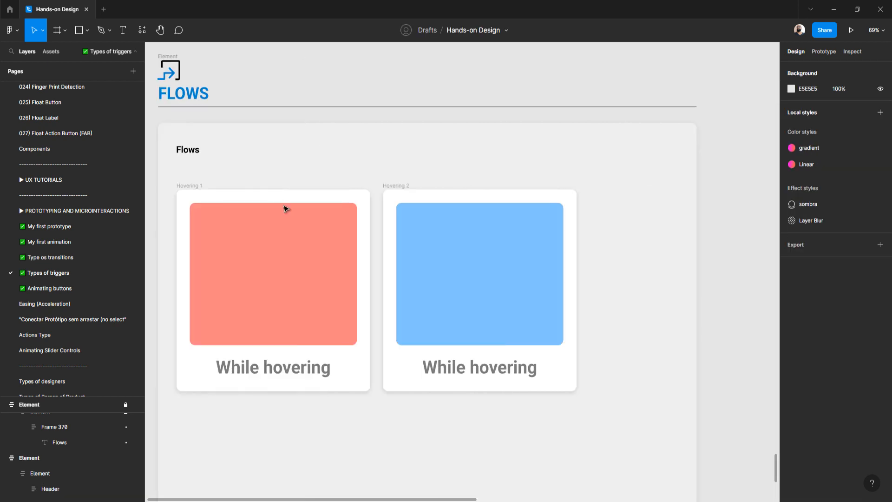
# Step: Add a prototype interaction to the red Shape in Hovering 1 with the While hovering trigger
pyautogui.click(279, 258)
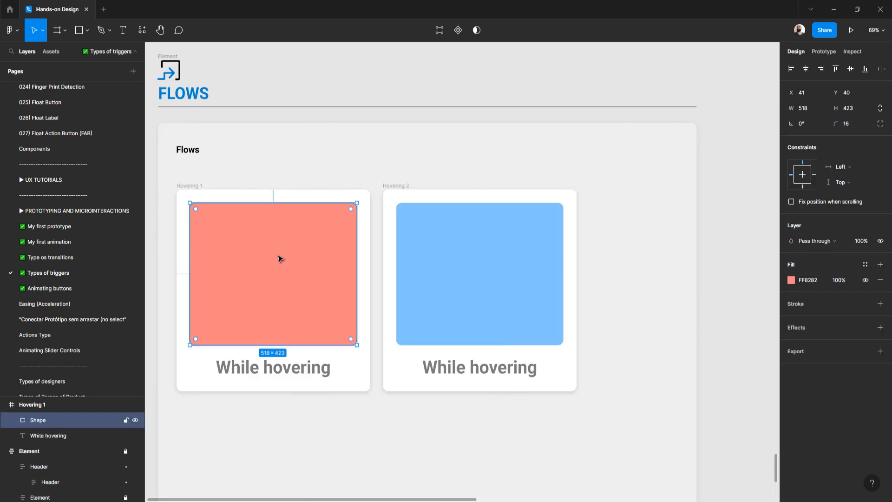
pyautogui.click(822, 51)
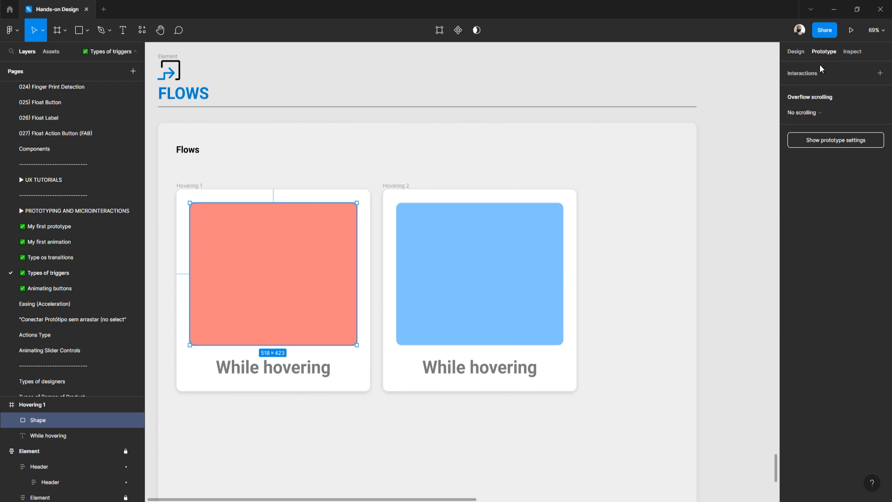
pyautogui.click(880, 73)
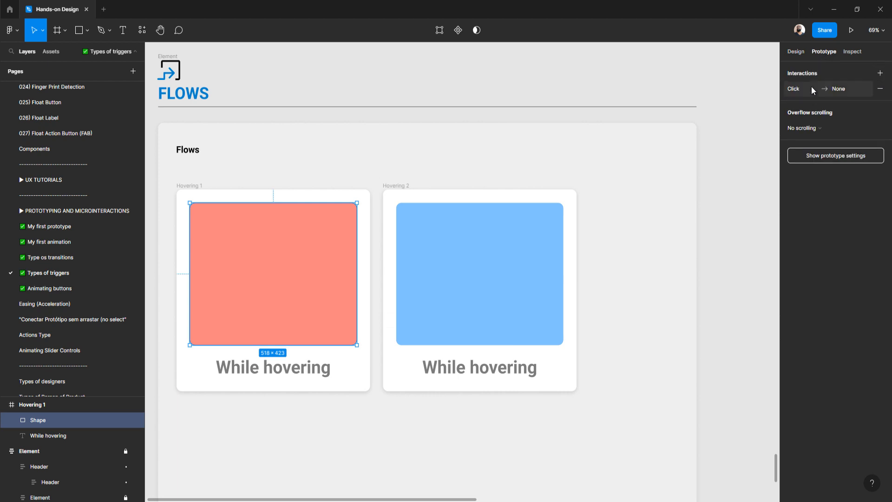
pyautogui.hscroll(-2, 439, 143)
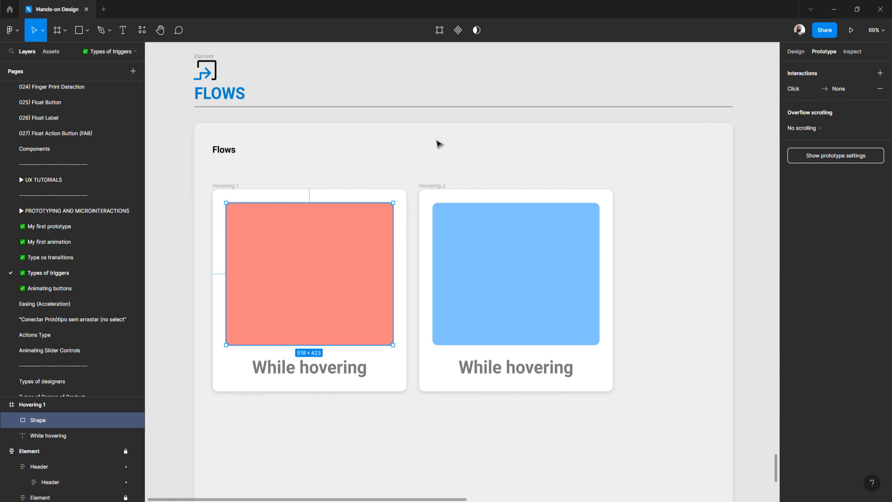
pyautogui.click(798, 90)
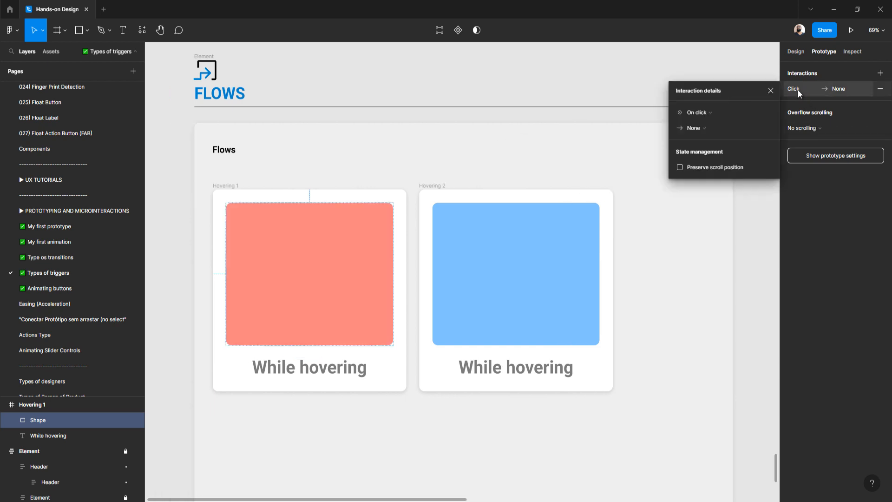
pyautogui.click(713, 114)
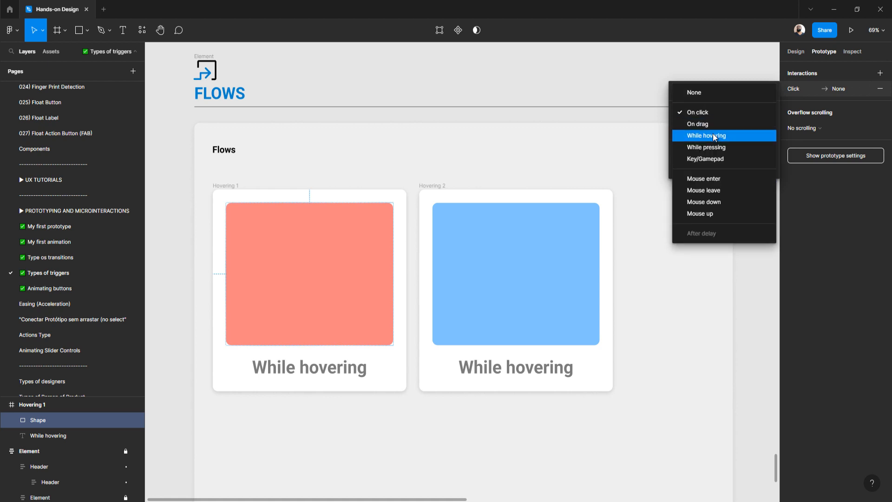
pyautogui.click(713, 136)
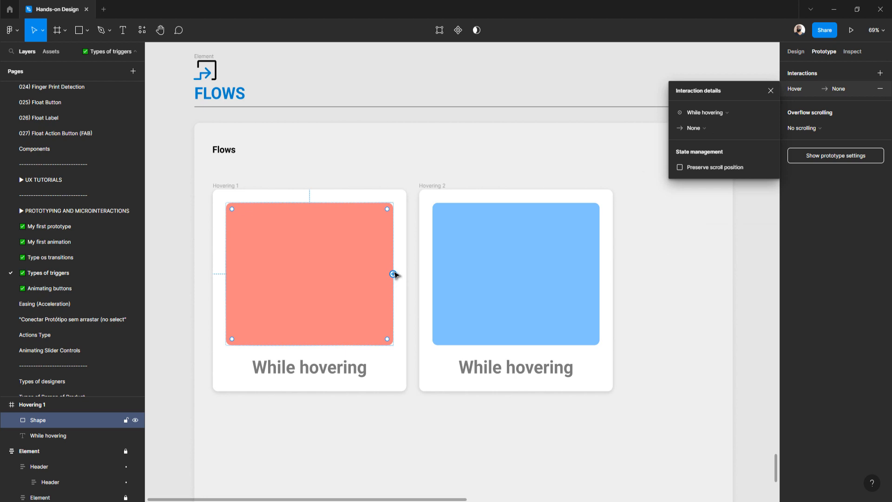
# Step: Try to connect the red Shape's hover interaction to the Hovering 2 frame
pyautogui.moveTo(393, 274); pyautogui.dragTo(447, 272)
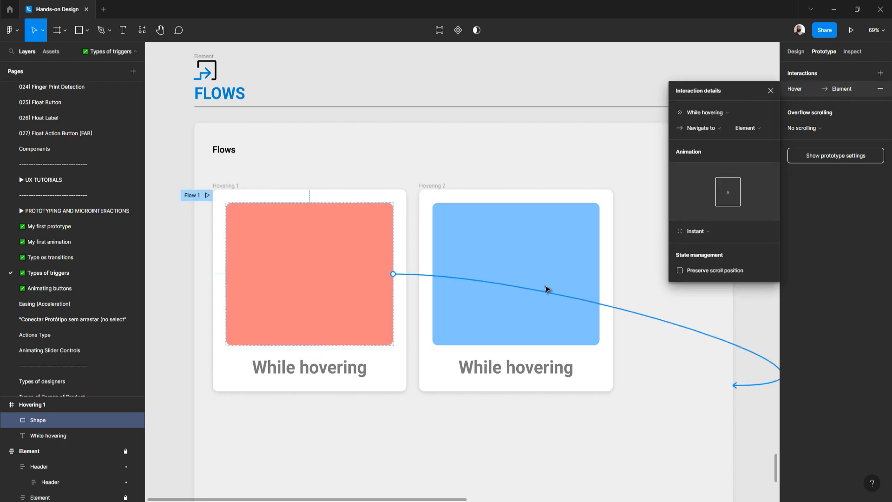
pyautogui.click(772, 90)
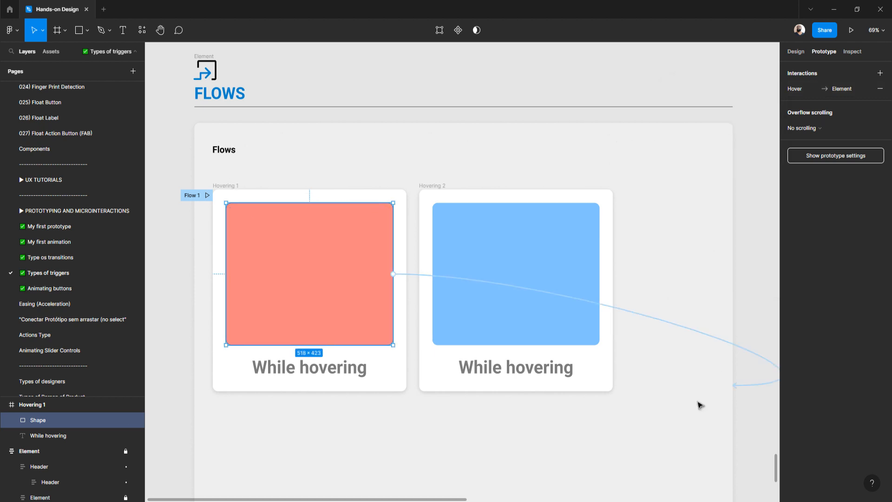
# Step: Move the Hovering 1 and Hovering 2 frames together out of the Flows panel onto the empty canvas beside it
pyautogui.scroll(-4, 509, 154)
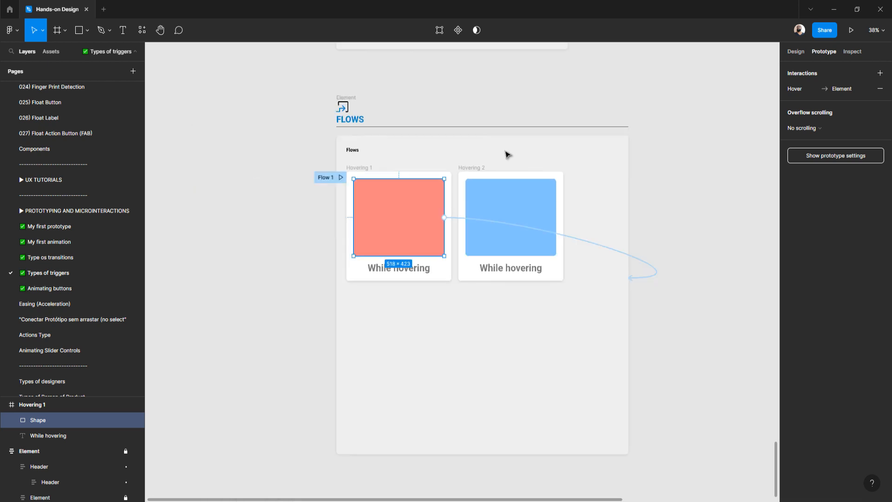
pyautogui.click(336, 186)
pyautogui.scroll(-2, 336, 186)
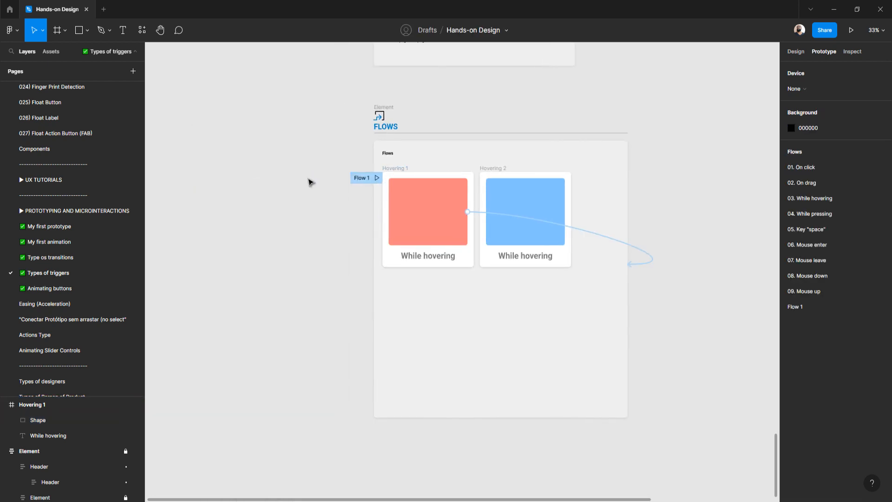
pyautogui.moveTo(703, 350); pyautogui.dragTo(337, 163)
pyautogui.hscroll(-3, 441, 193)
pyautogui.moveTo(574, 205); pyautogui.dragTo(327, 204)
pyautogui.click(366, 214)
pyautogui.moveTo(760, 297); pyautogui.dragTo(245, 193)
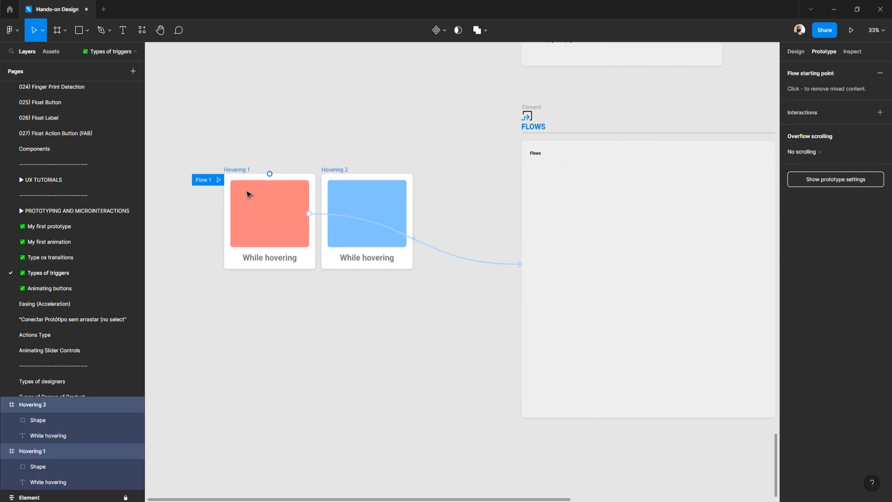
# Step: Redirect the red Shape's While hovering connection so that it navigates to Hovering 2
pyautogui.click(453, 259)
pyautogui.moveTo(450, 263); pyautogui.dragTo(398, 249)
pyautogui.scroll(3, 313, 225)
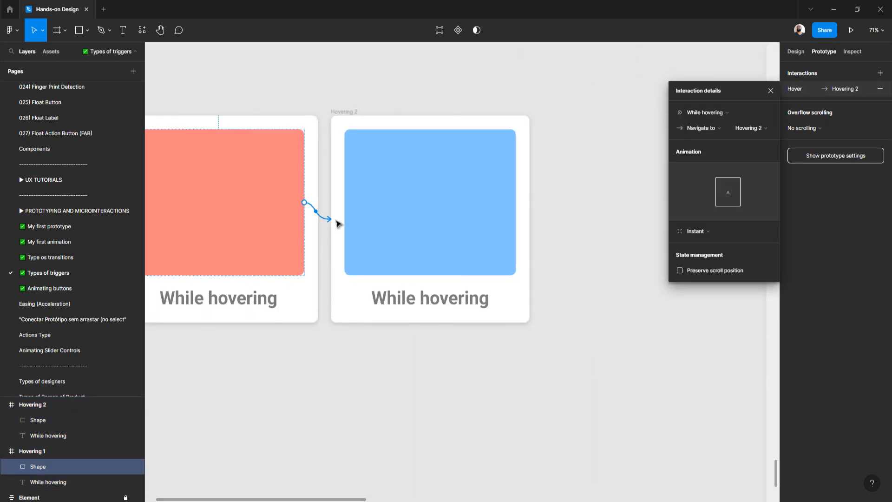
pyautogui.scroll(-5, 341, 222)
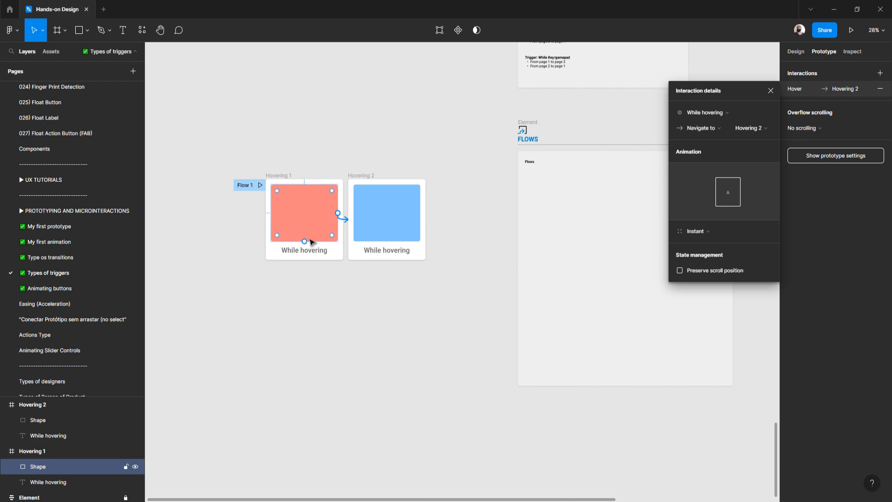
pyautogui.hscroll(-2, 311, 242)
pyautogui.scroll(4, 341, 232)
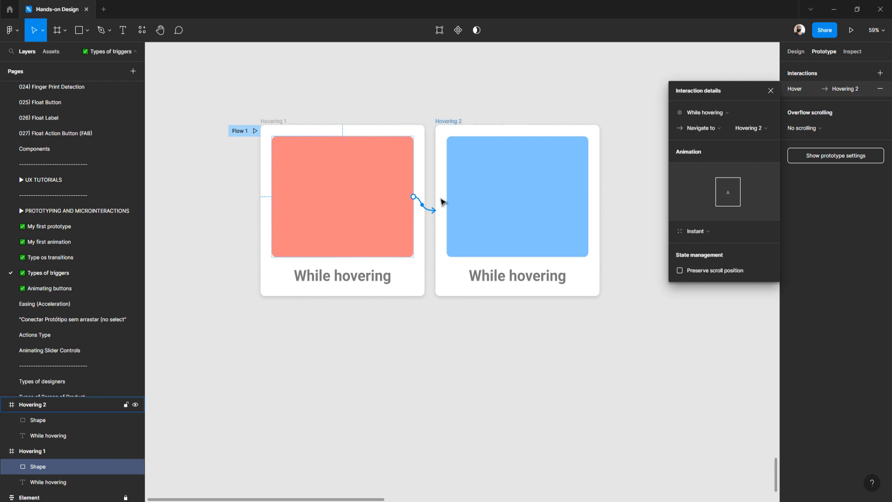
pyautogui.scroll(3, 442, 200)
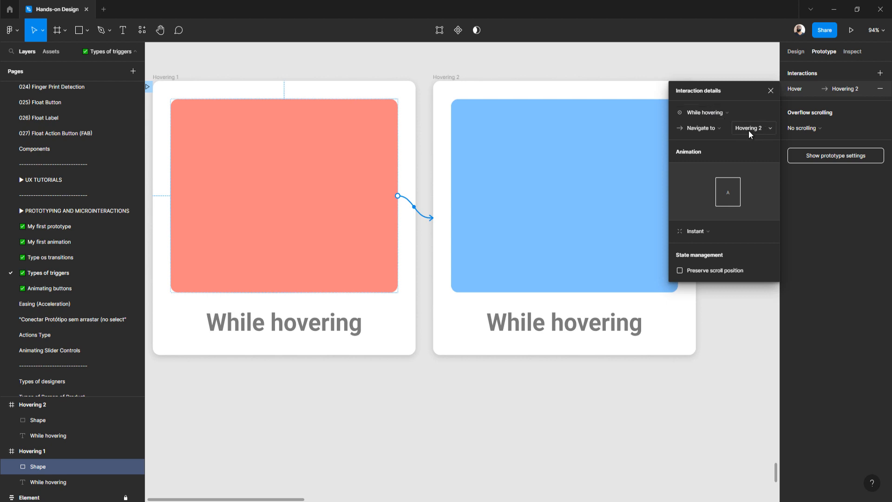
# Step: Set the transition of the red Shape's While hovering interaction to Smart animate
pyautogui.click(703, 233)
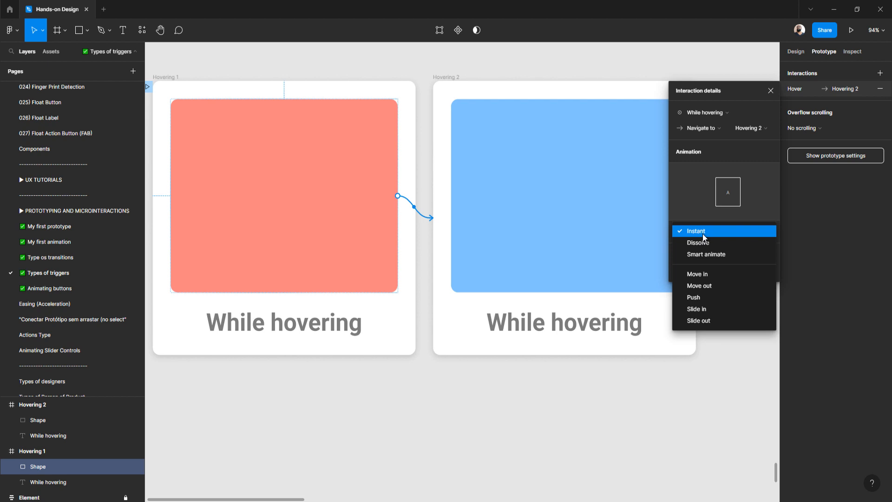
pyautogui.click(727, 255)
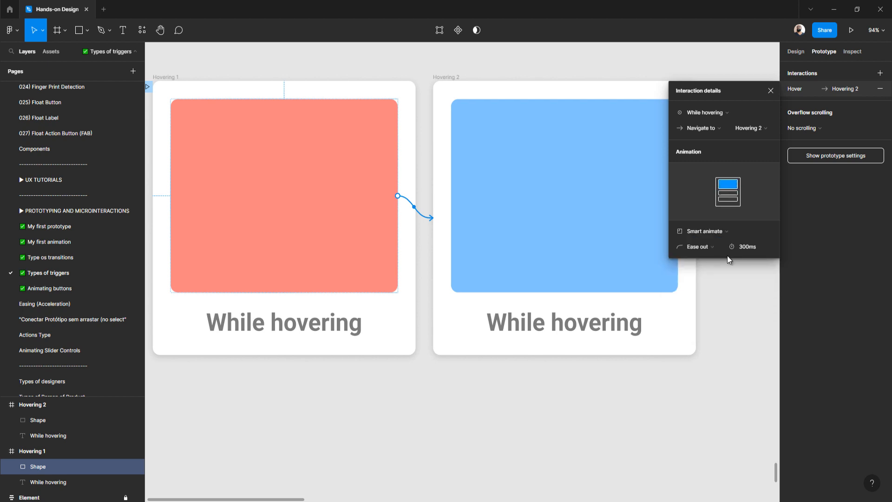
pyautogui.click(771, 91)
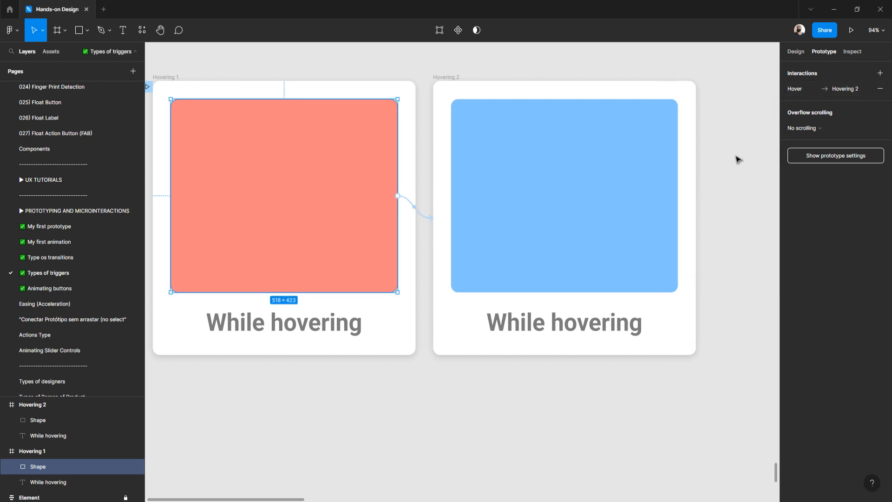
# Step: Connect the blue Shape in Hovering 2 back to the Hovering 1 frame with the While hovering trigger
pyautogui.click(508, 151)
pyautogui.moveTo(451, 196); pyautogui.dragTo(323, 214)
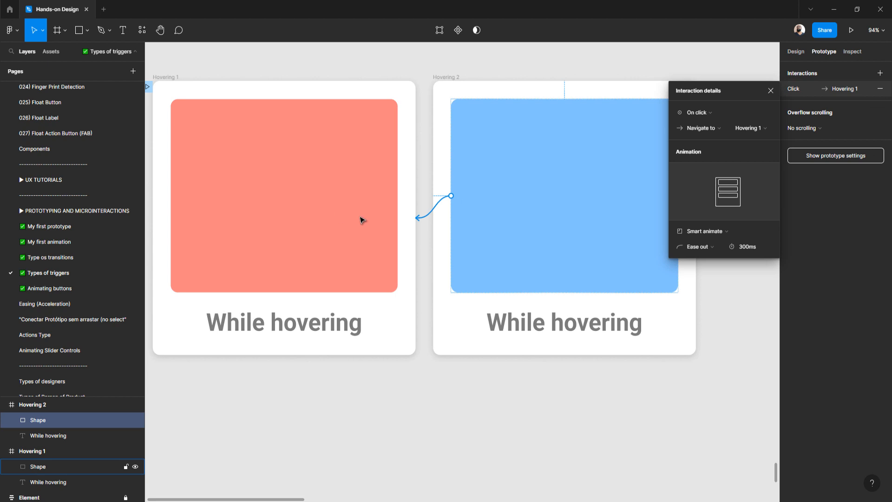
pyautogui.click(704, 113)
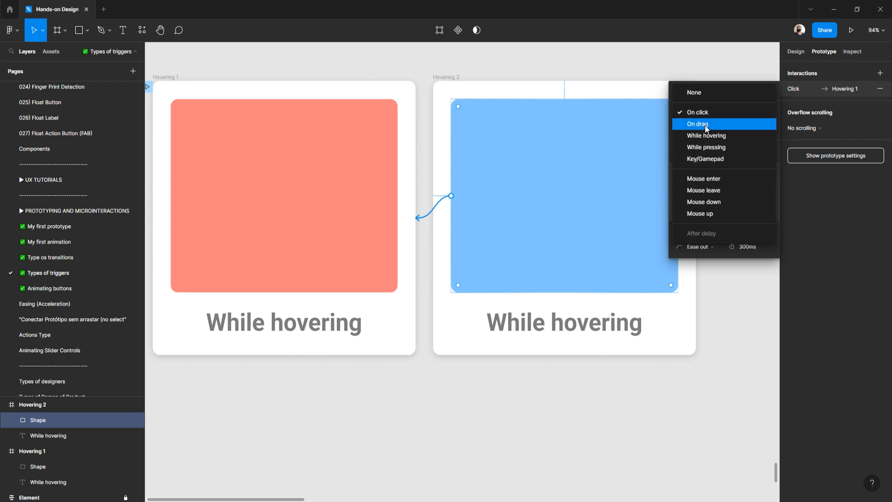
pyautogui.click(706, 133)
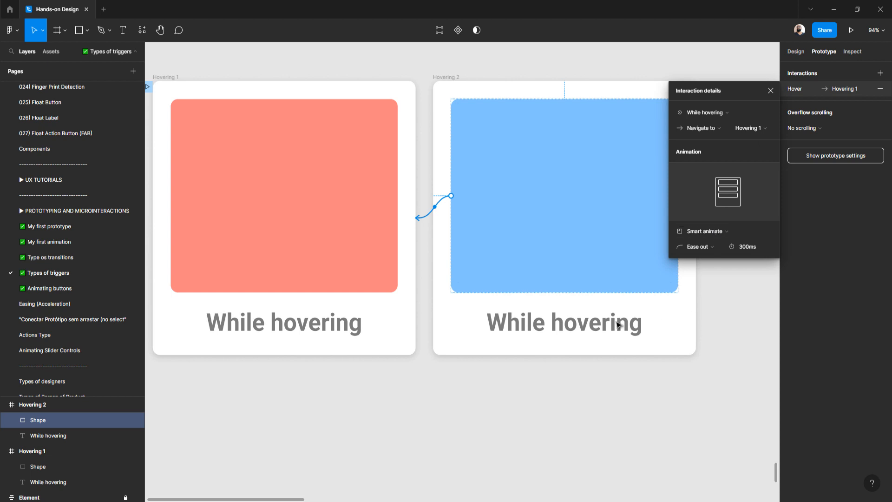
pyautogui.click(448, 404)
# Step: Rename the flow starting point on Hovering 1 to "1- While hovering" and preview that flow
pyautogui.scroll(-5, 365, 186)
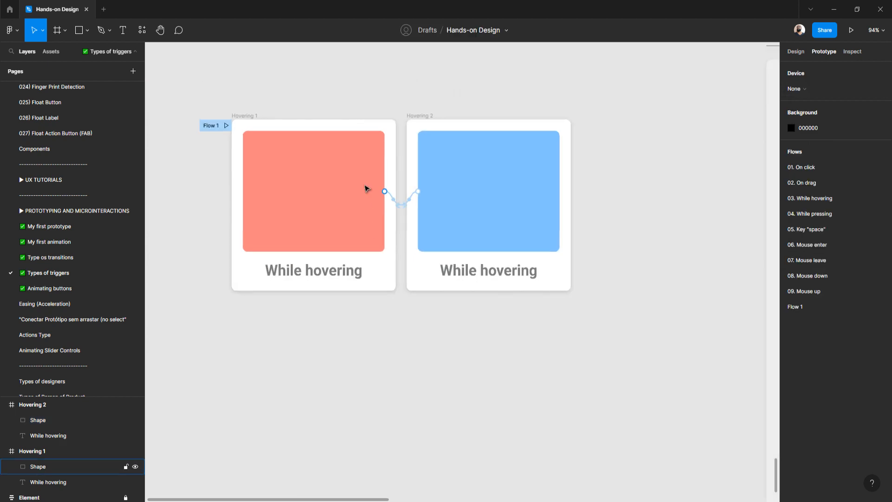
pyautogui.doubleClick(211, 126)
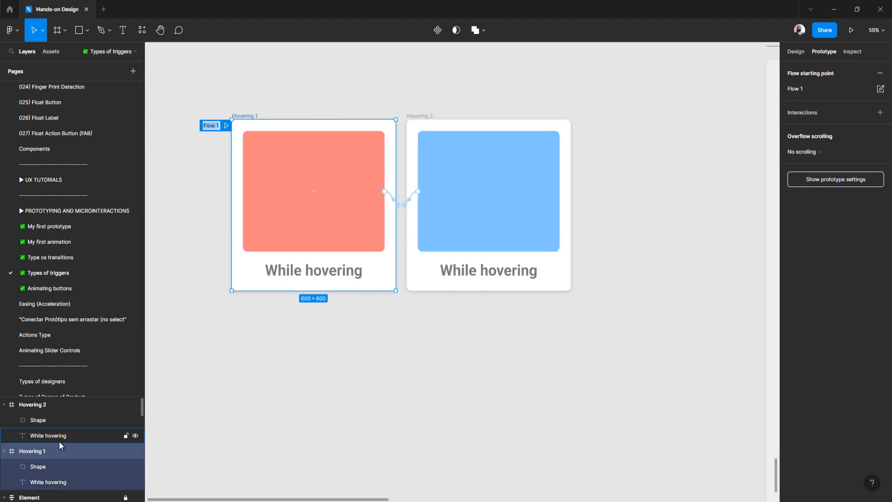
pyautogui.doubleClick(799, 89)
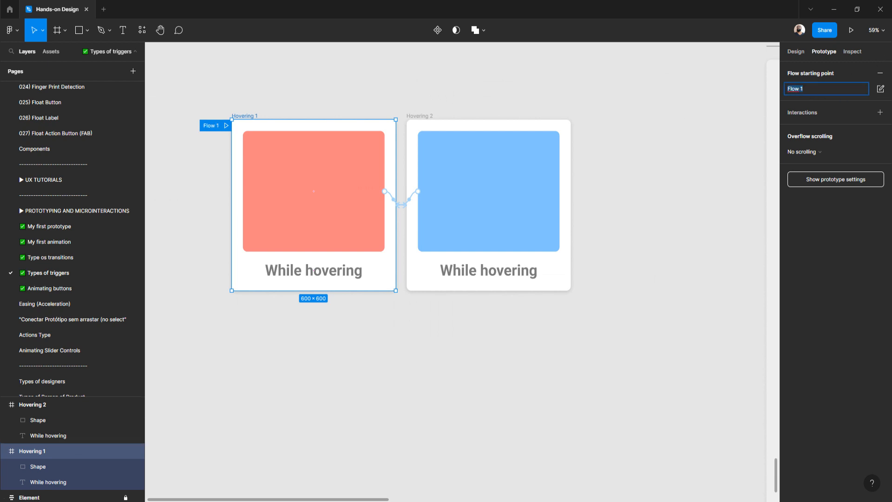
pyautogui.write('1')
pyautogui.write('- While hovering')
pyautogui.press('Return')
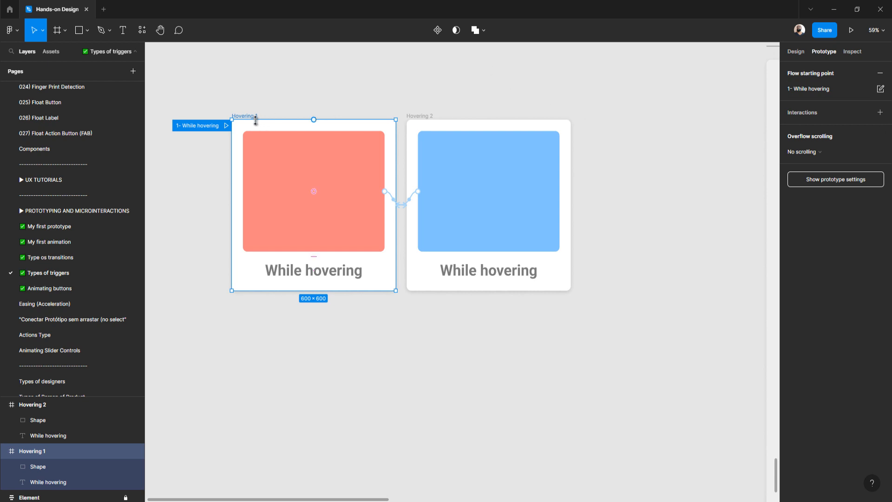
pyautogui.click(226, 126)
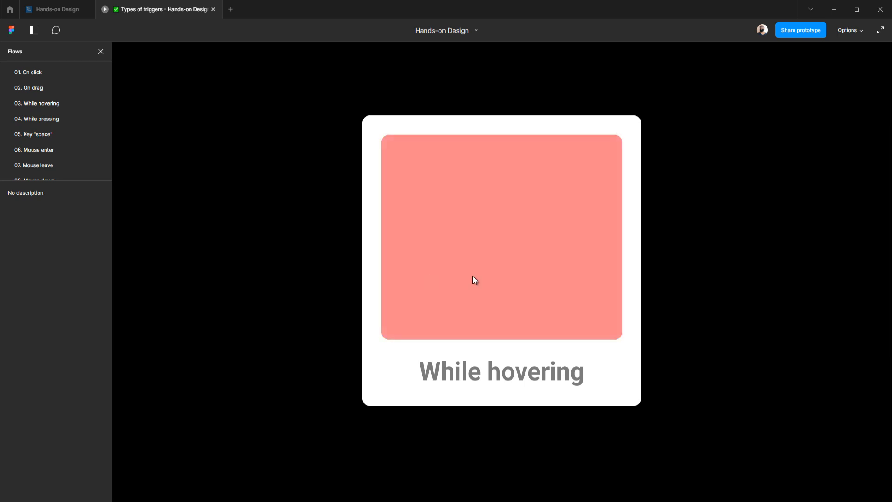
pyautogui.click(63, 12)
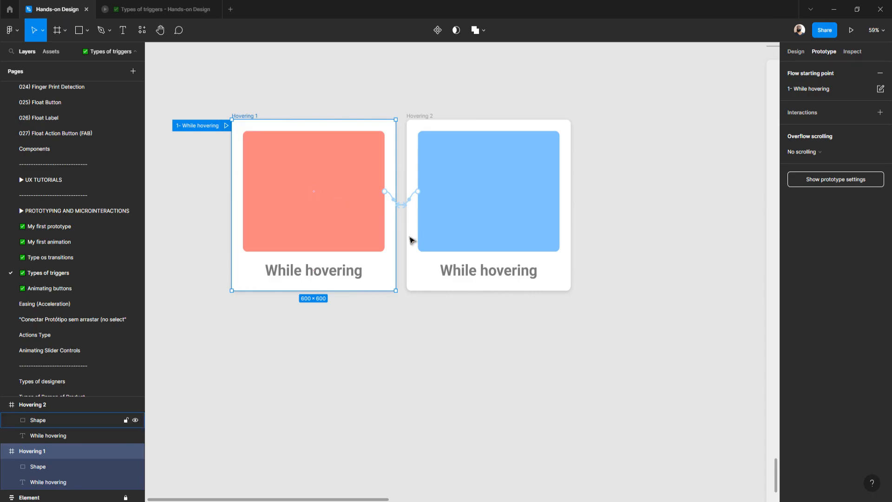
# Step: Change the red Shape's While hovering transition to Dissolve and check it in the prototype preview
pyautogui.hscroll(-2, 409, 202)
pyautogui.scroll(3, 434, 194)
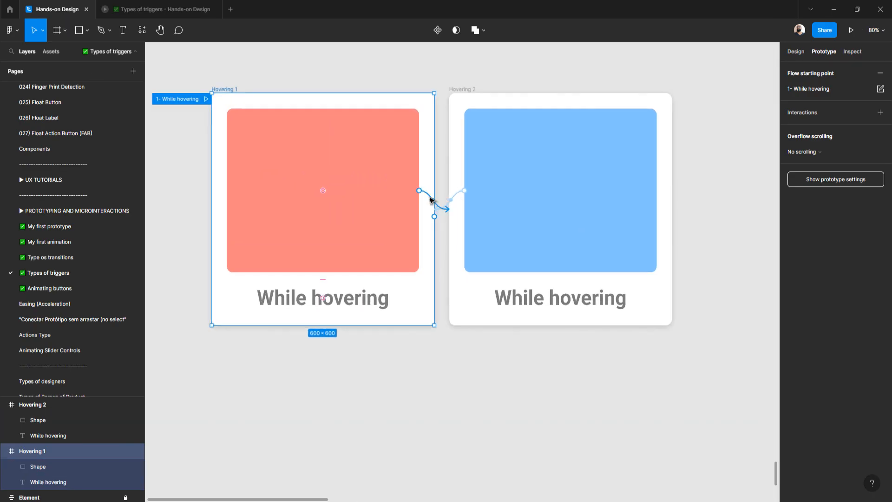
pyautogui.click(437, 199)
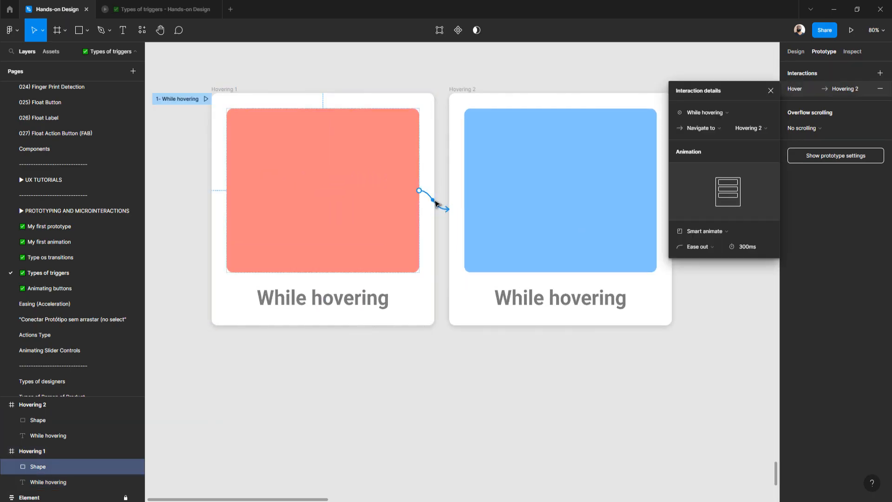
pyautogui.scroll(5, 436, 201)
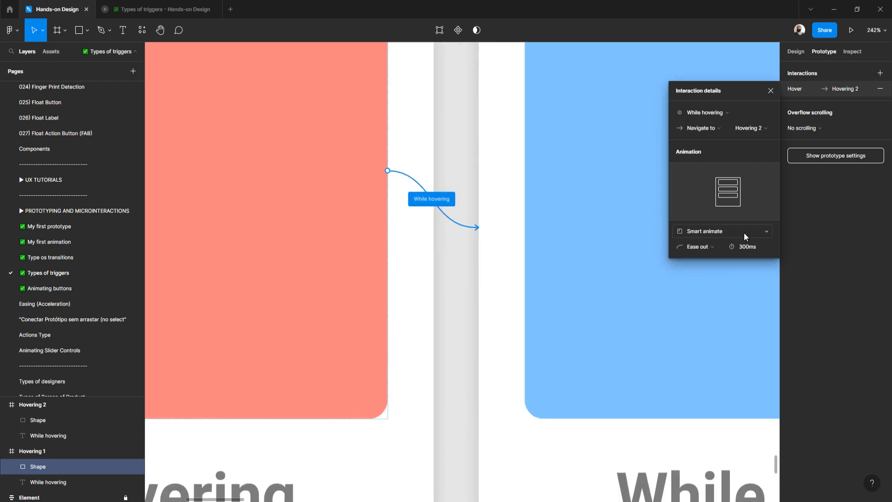
pyautogui.click(701, 230)
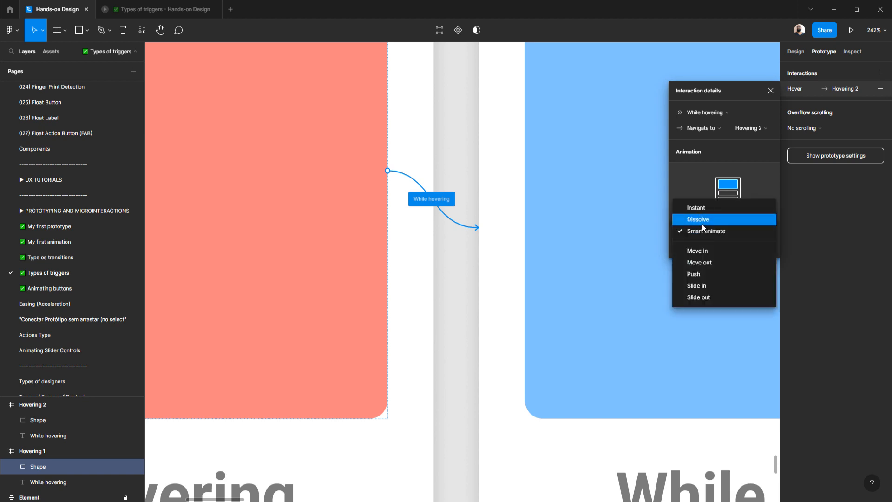
pyautogui.click(701, 224)
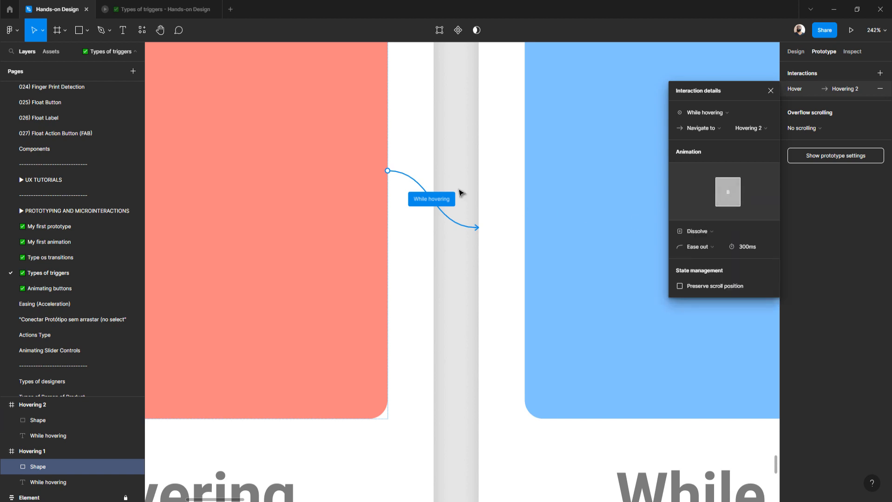
pyautogui.click(154, 9)
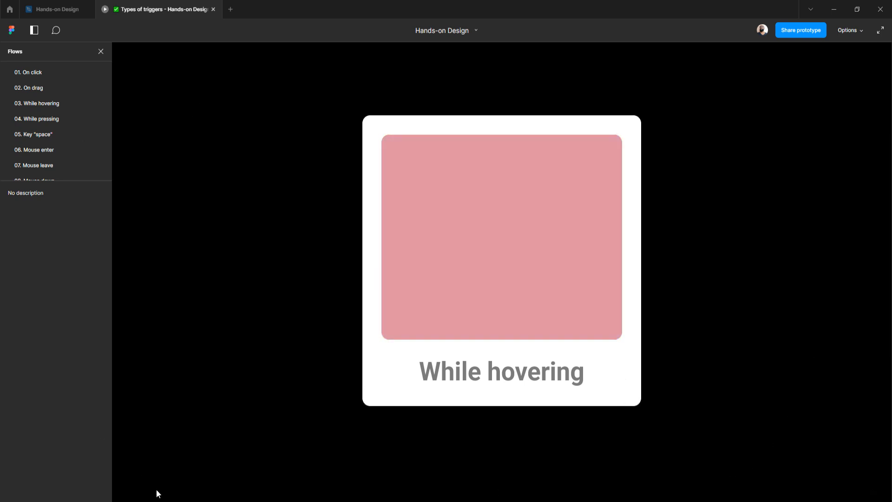
pyautogui.click(56, 8)
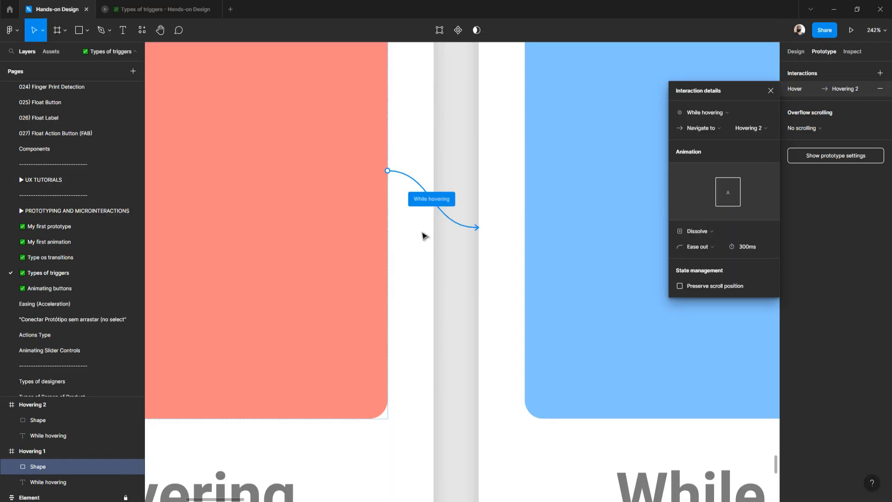
# Step: Change the blue Shape's While hovering transition to Dissolve and check it in the prototype preview
pyautogui.scroll(-10, 423, 235)
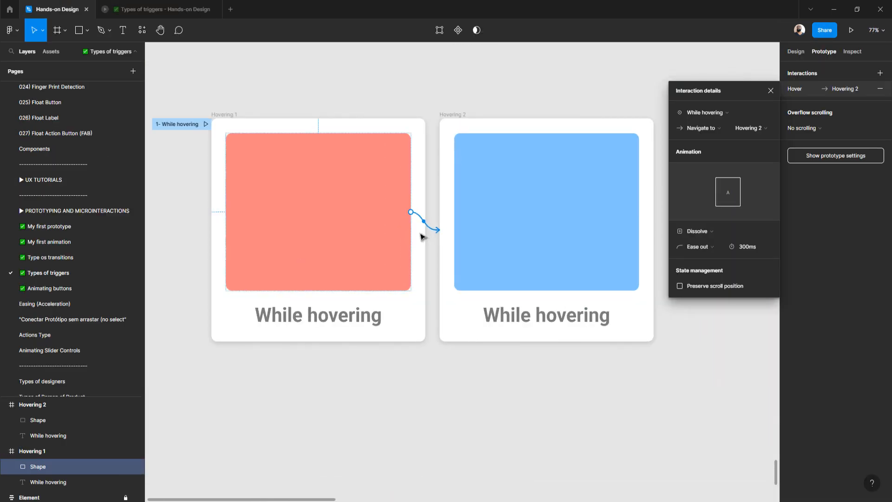
pyautogui.click(461, 116)
pyautogui.moveTo(440, 237); pyautogui.dragTo(449, 216)
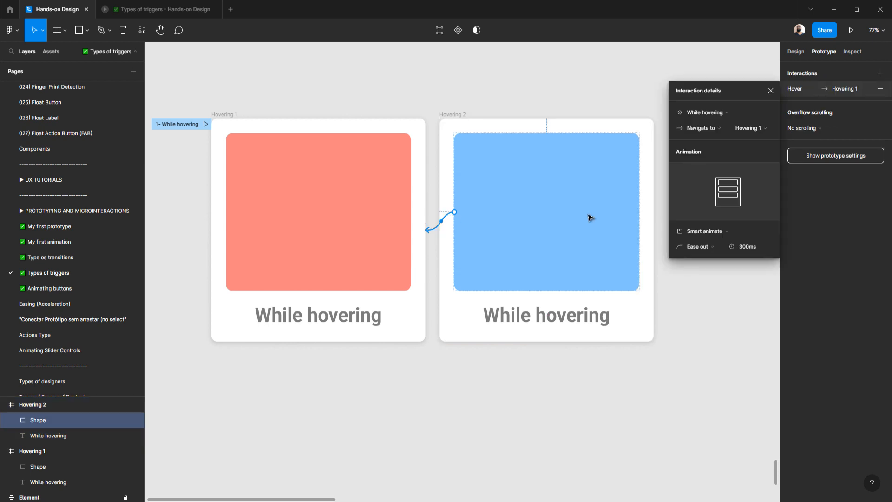
pyautogui.click(705, 231)
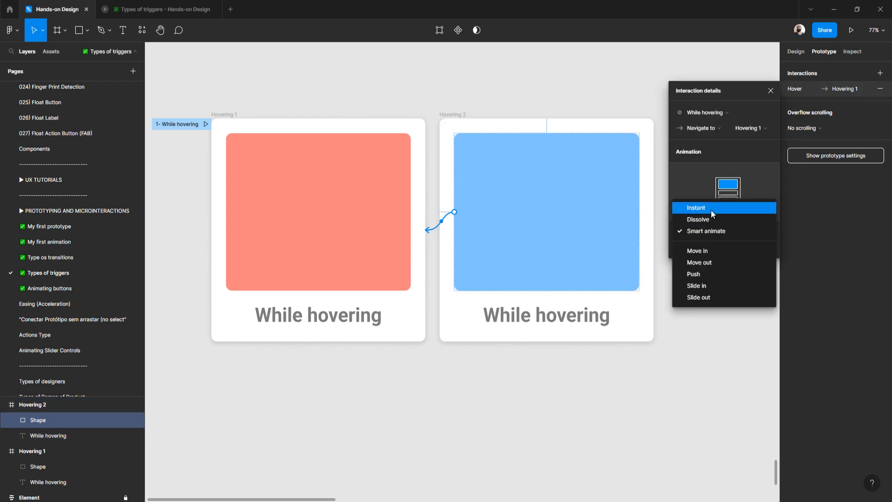
pyautogui.click(710, 217)
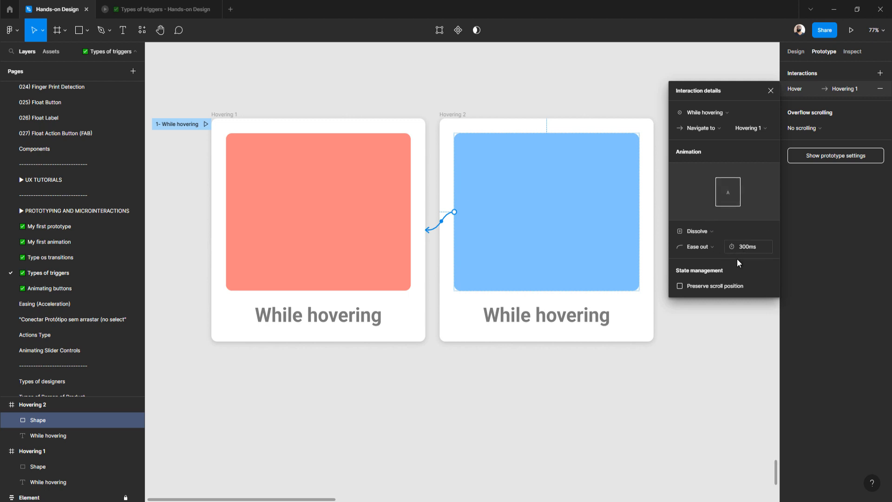
pyautogui.click(171, 9)
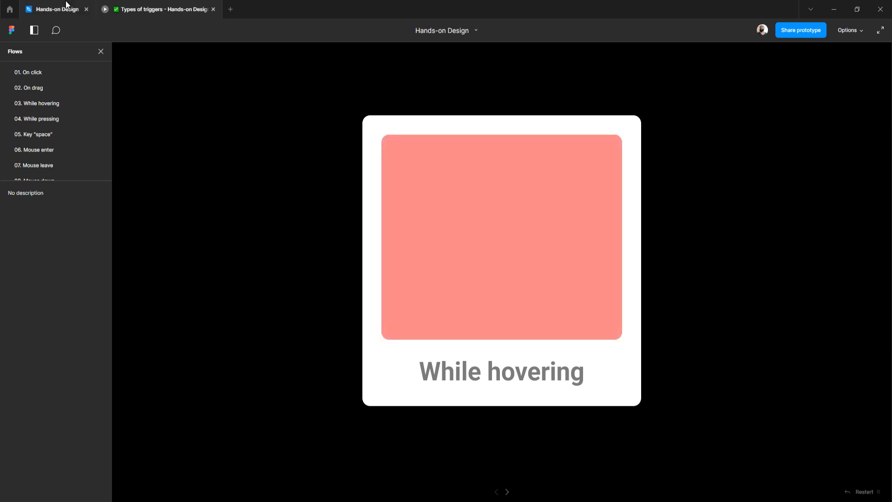
pyautogui.click(64, 7)
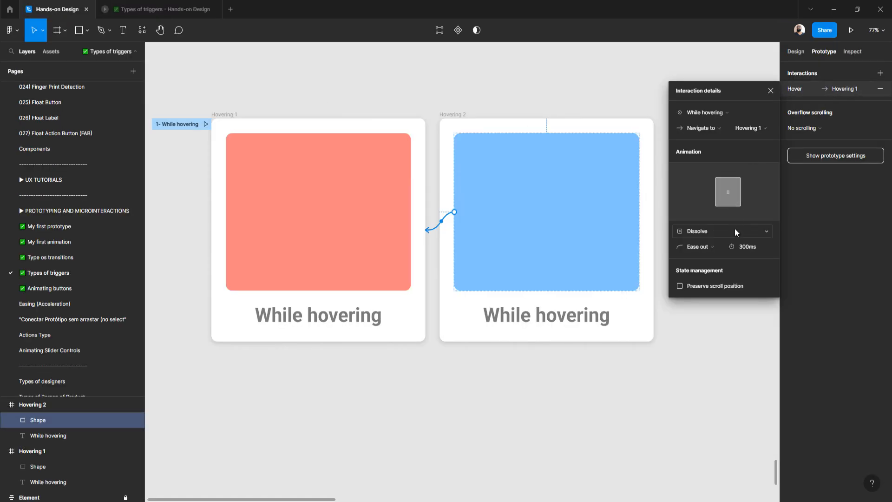
# Step: Set the duration of the blue Shape's Dissolve transition to 200 ms
pyautogui.click(748, 247)
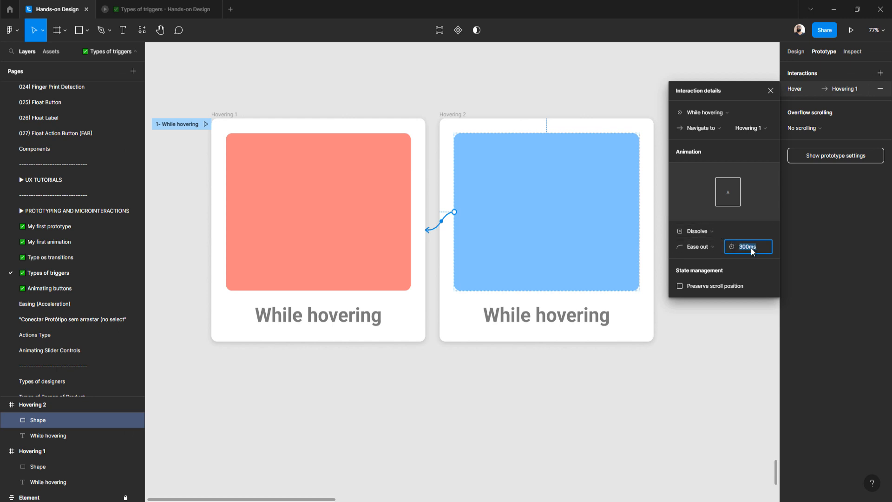
pyautogui.hotkey('shift', 'Left')
pyautogui.hotkey('shift', 'Left')
pyautogui.hotkey('shift', 'Left')
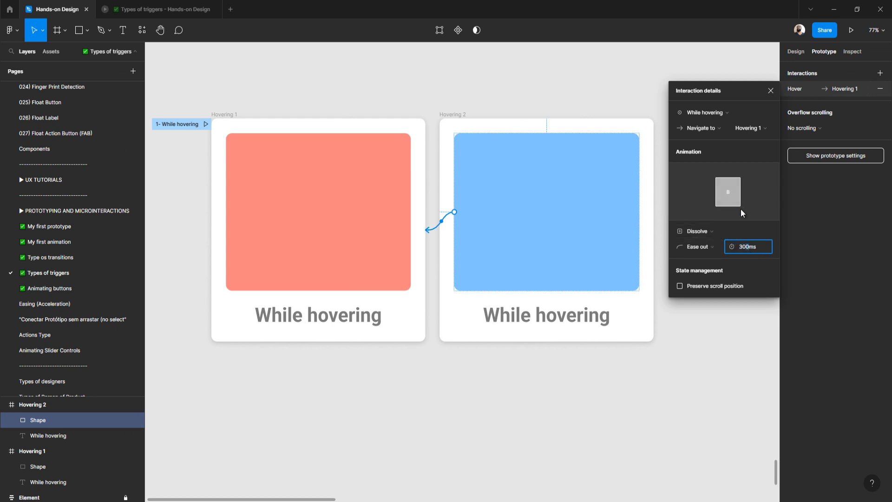
pyautogui.write('2000')
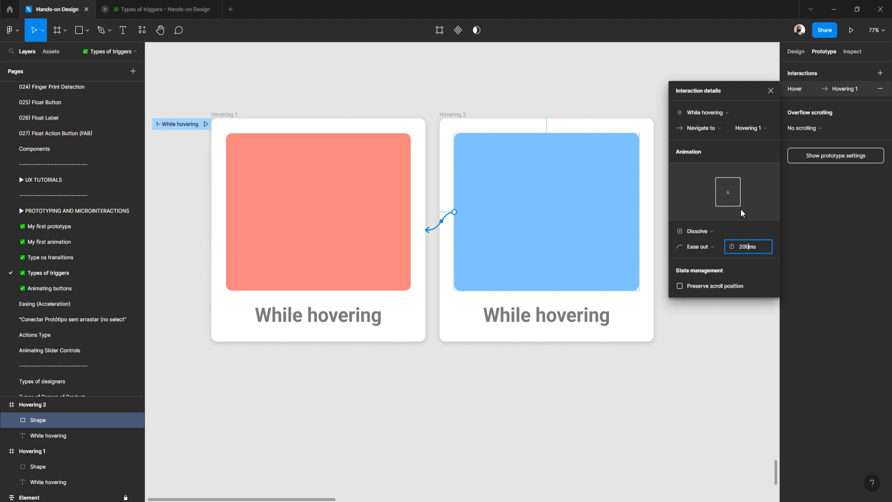
pyautogui.press('Return')
# Step: Open the red Shape's While hovering interaction that navigates to Hovering 2
pyautogui.click(220, 115)
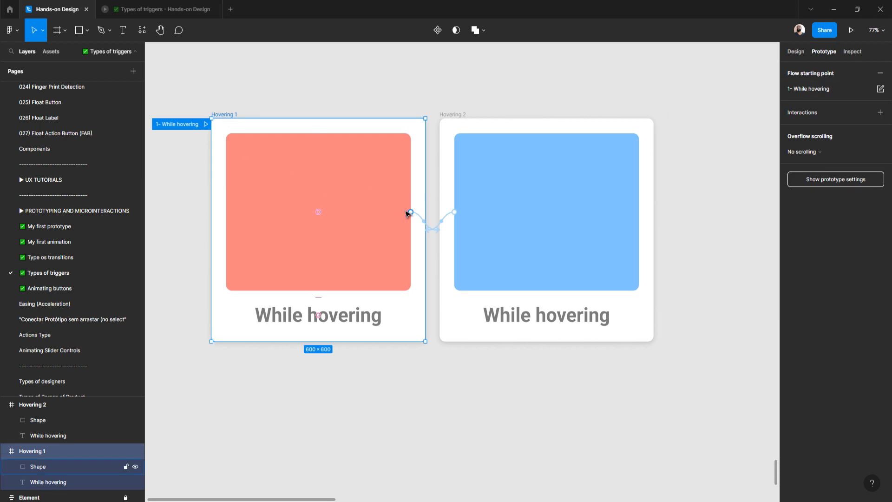
pyautogui.click(420, 218)
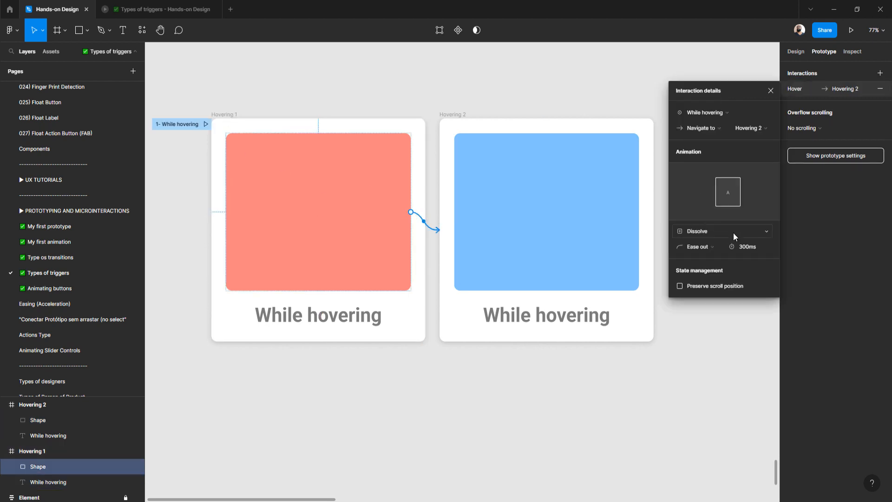
# Step: Set the dissolve duration of the red shape's hover interaction to 2000 ms and preview the prototype
pyautogui.click(749, 245)
pyautogui.write('2000')
pyautogui.press('Return')
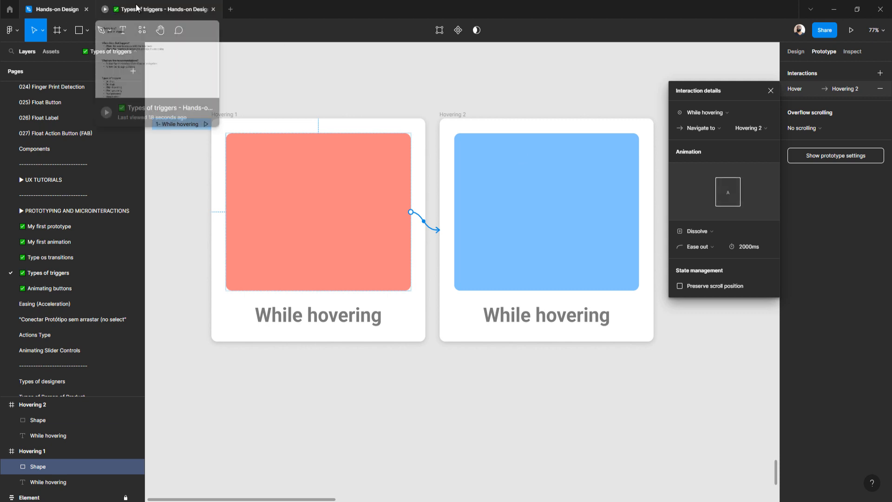
pyautogui.click(158, 9)
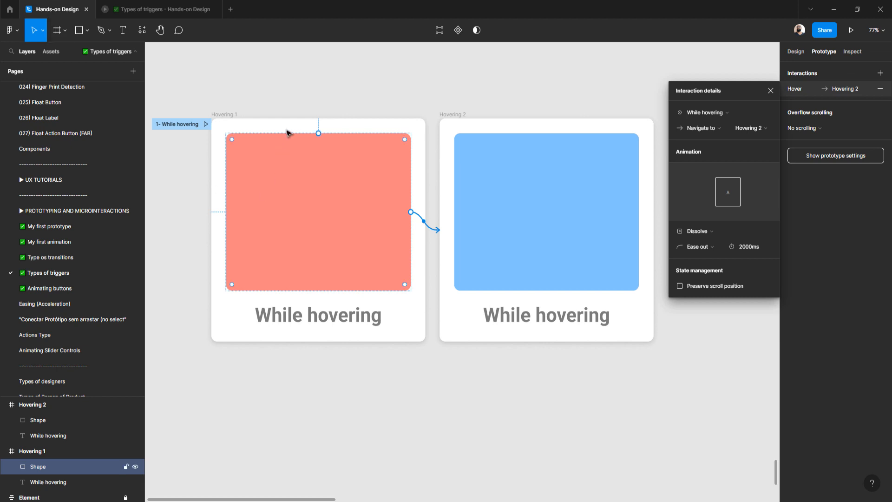
# Step: Change the animation of the red shape's hover interaction to Push
pyautogui.click(279, 99)
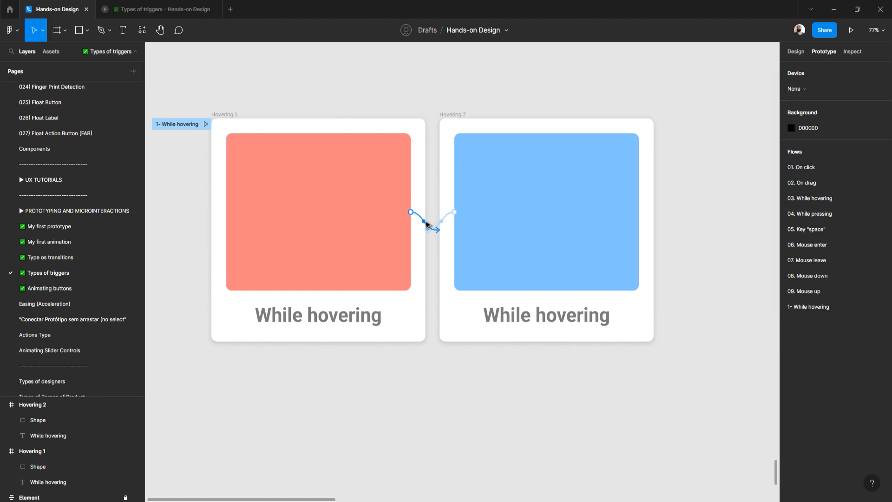
pyautogui.click(426, 224)
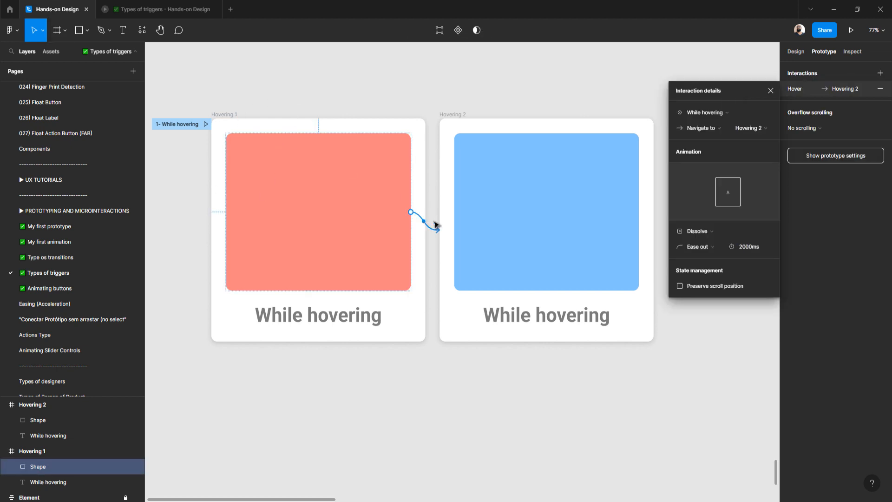
pyautogui.click(704, 237)
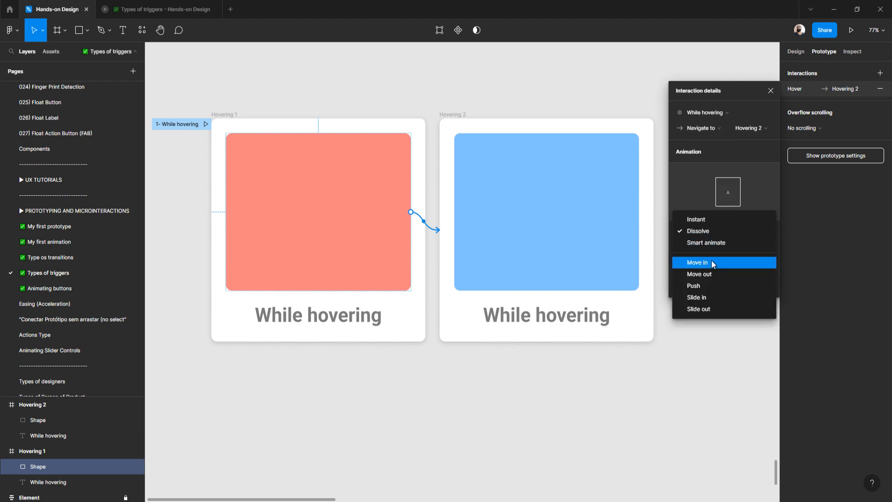
pyautogui.click(707, 286)
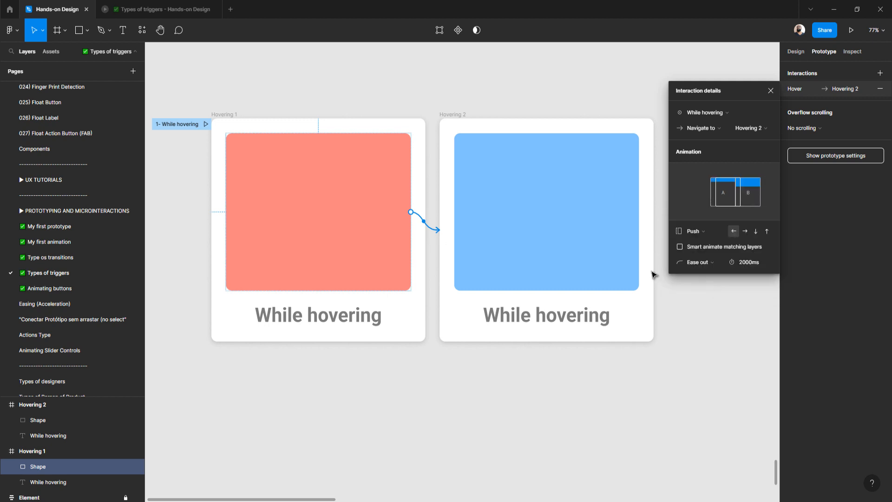
# Step: Change the animation of the blue shape's hover interaction, leading back to Hovering 1, to Push
pyautogui.click(453, 111)
pyautogui.moveTo(447, 215); pyautogui.dragTo(426, 229)
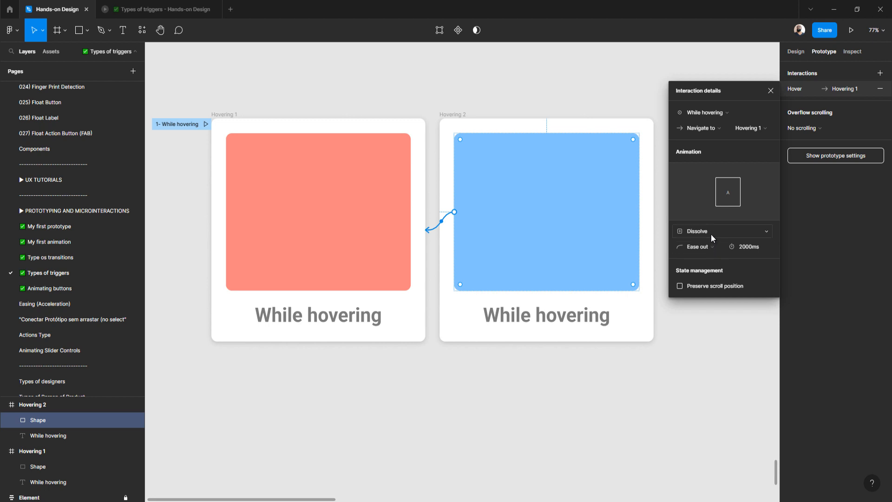
pyautogui.click(711, 233)
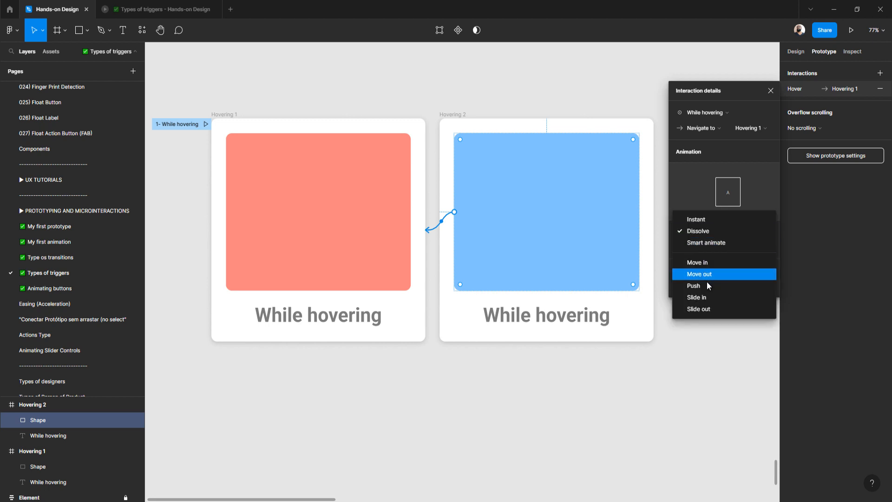
pyautogui.click(707, 286)
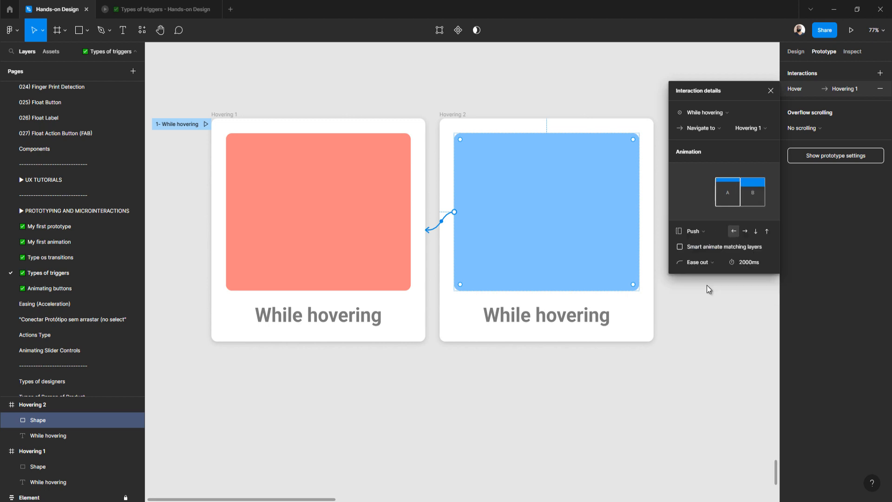
# Step: Play the "1- While hovering" flow to test its push transitions, and return to the design file
pyautogui.click(205, 124)
pyautogui.moveTo(391, 162)
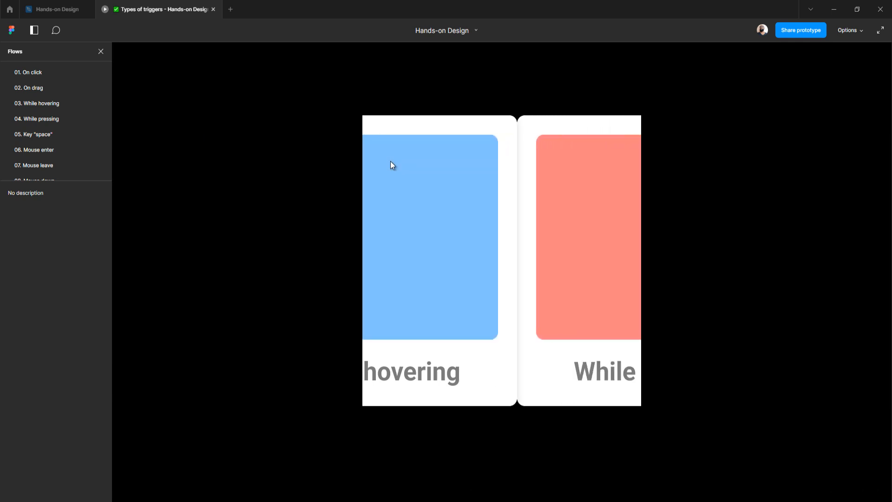
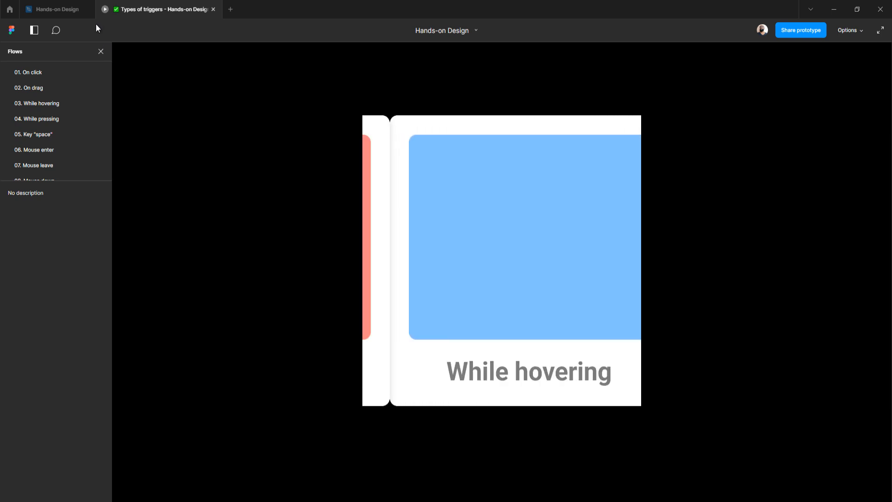
pyautogui.click(61, 13)
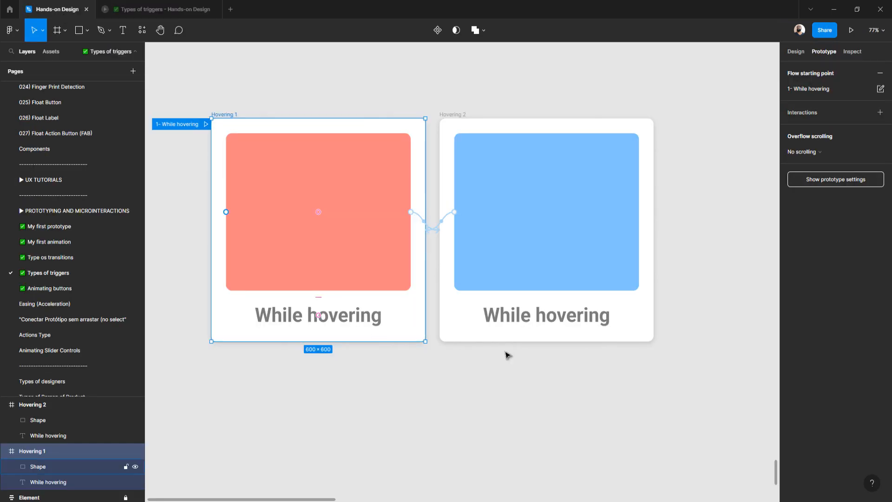
# Step: Change the animation of the red shape's hover interaction to Slide in, keeping Hovering 2 as its destination
pyautogui.click(425, 222)
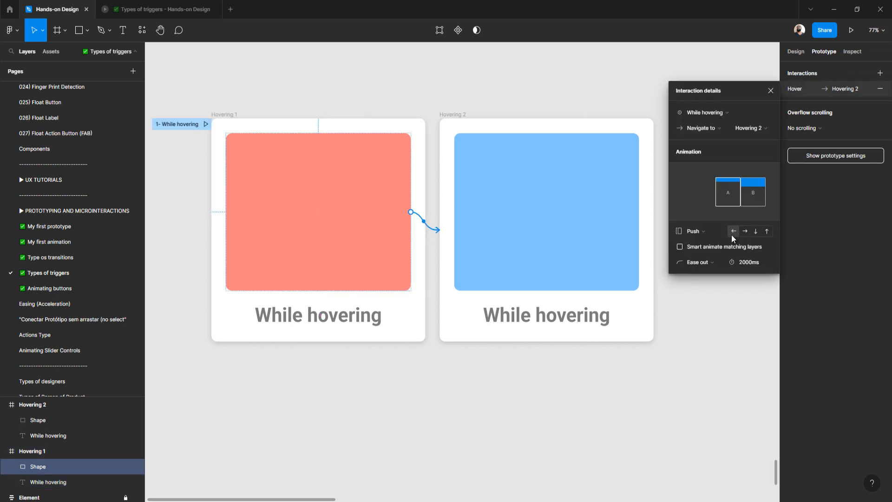
pyautogui.click(694, 232)
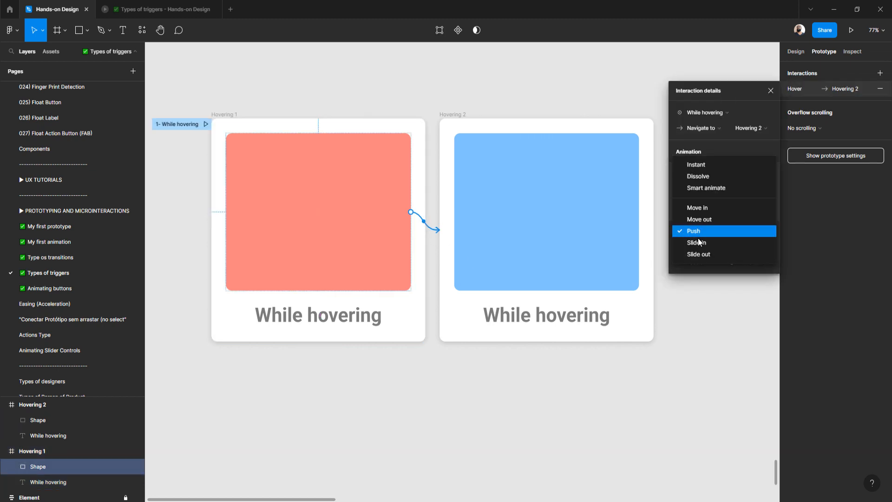
pyautogui.click(699, 243)
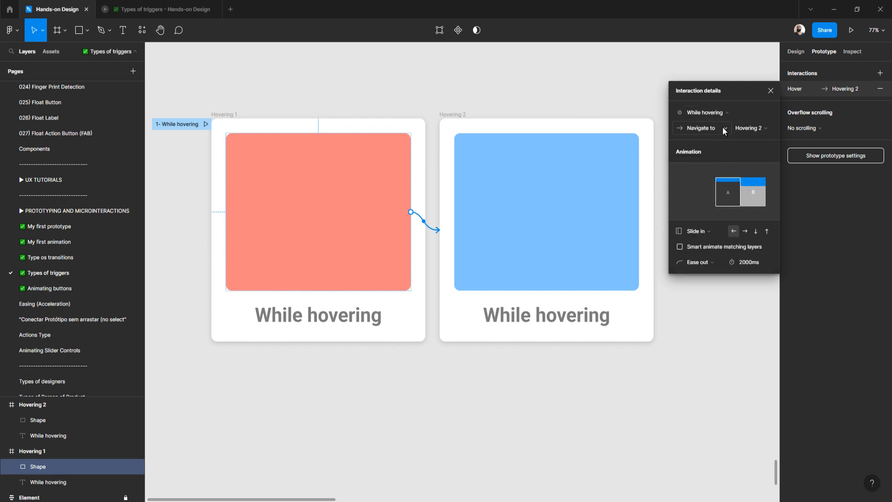
pyautogui.click(741, 128)
pyautogui.press('Escape')
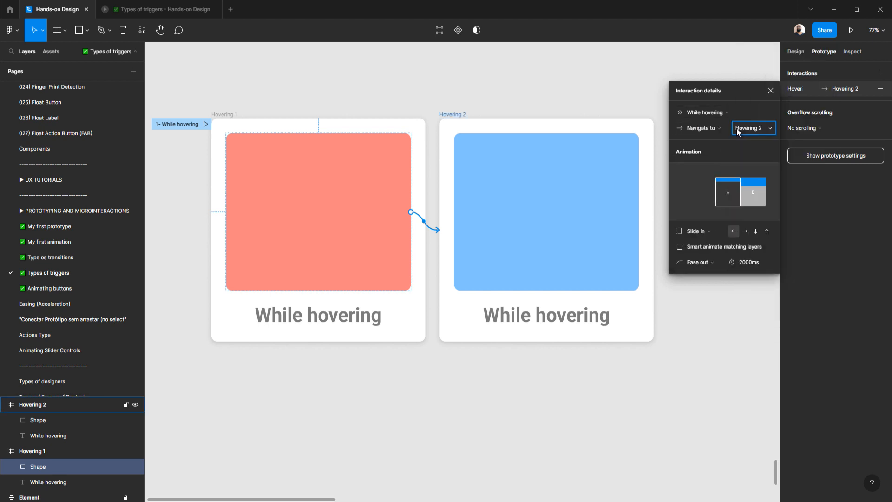
# Step: Change the animation of the blue shape's hover interaction to Move in
pyautogui.click(462, 120)
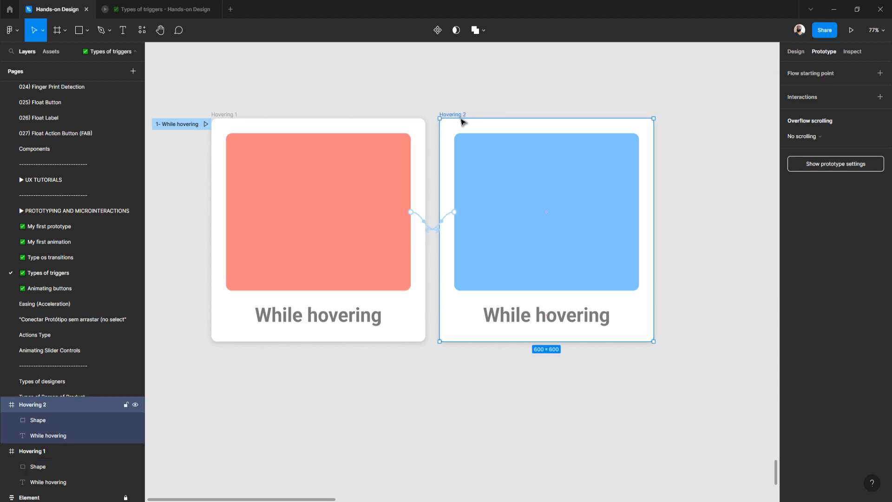
pyautogui.click(441, 223)
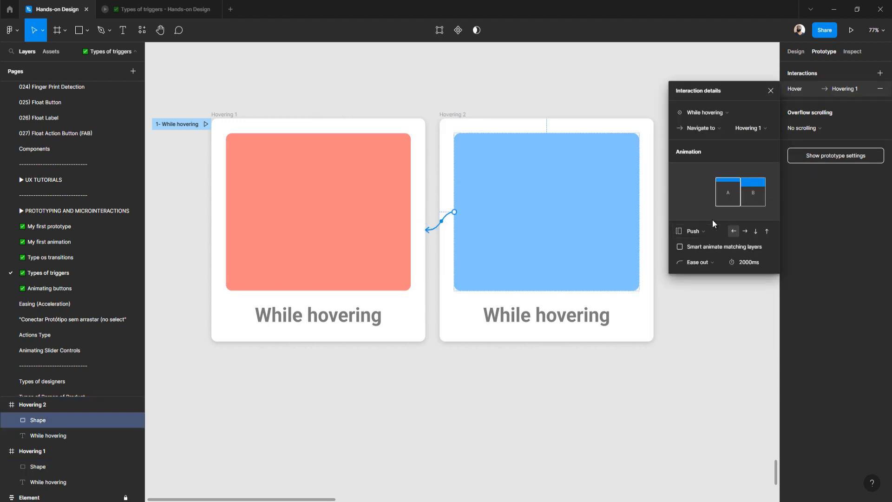
pyautogui.click(703, 231)
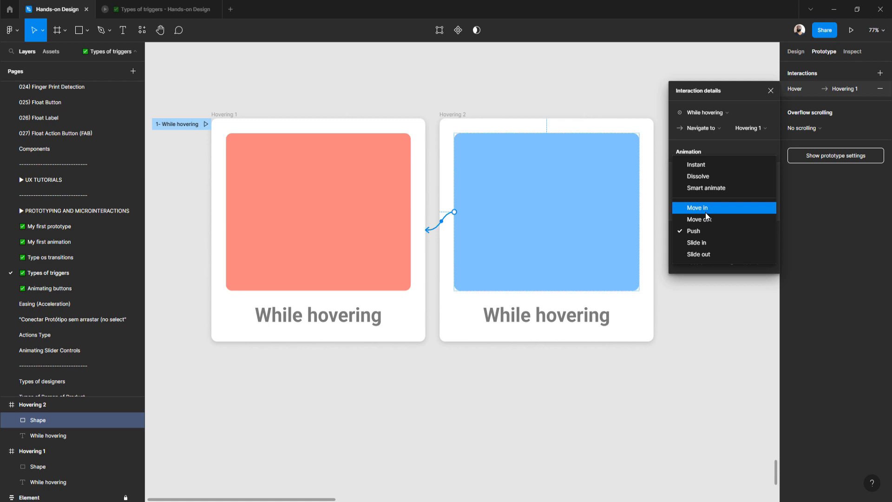
pyautogui.click(707, 209)
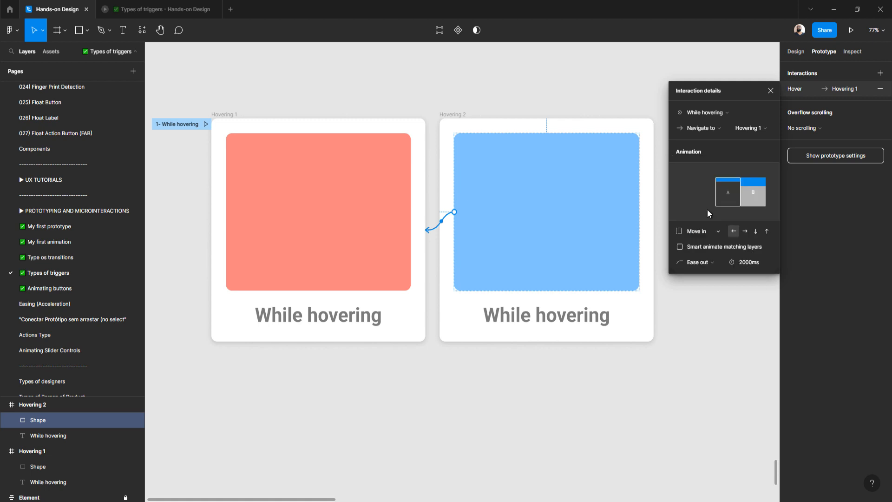
# Step: Check the red shape's hover connection, and change the blue shape's hover animation to Slide in
pyautogui.click(213, 112)
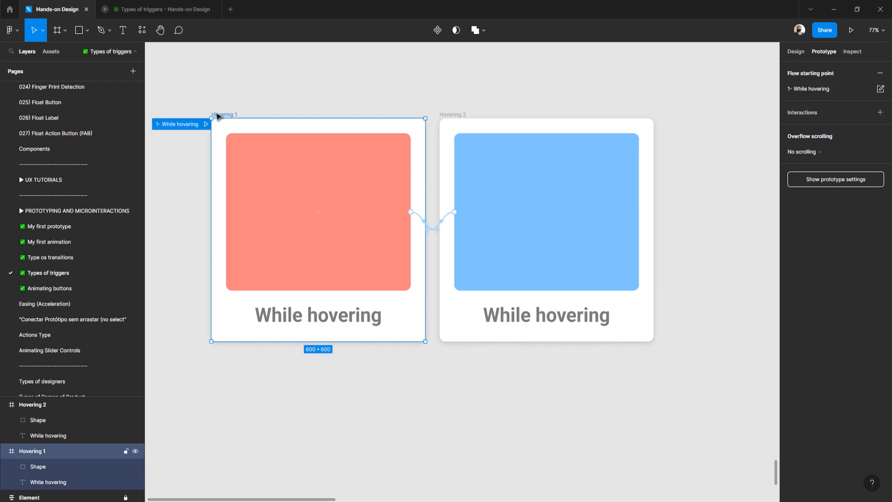
pyautogui.scroll(5, 424, 225)
pyautogui.click(437, 223)
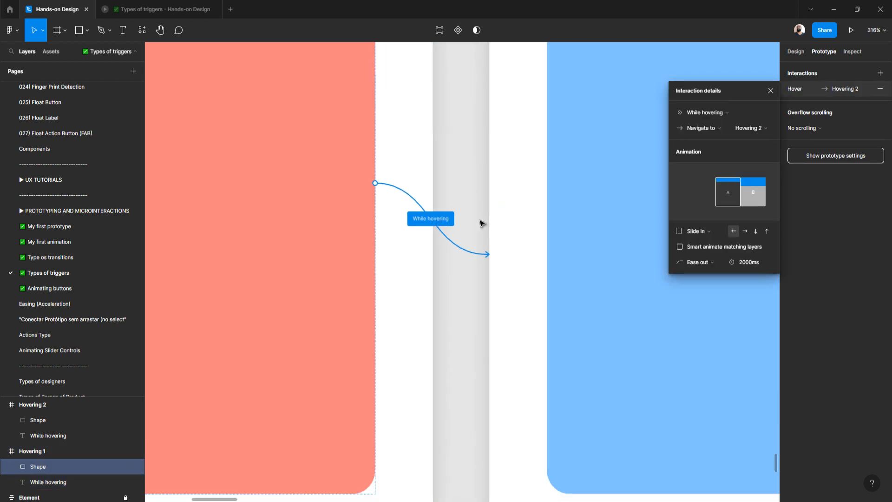
pyautogui.scroll(-3, 481, 224)
pyautogui.click(511, 205)
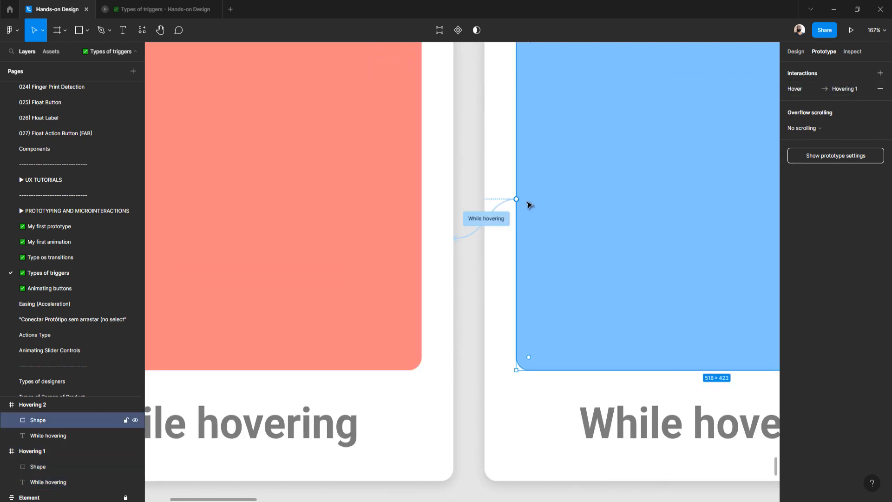
pyautogui.click(496, 221)
pyautogui.click(697, 231)
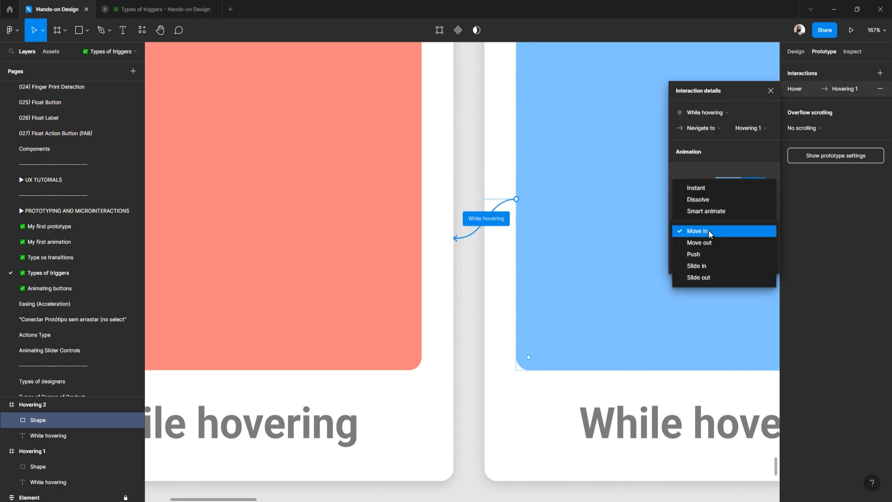
pyautogui.click(706, 266)
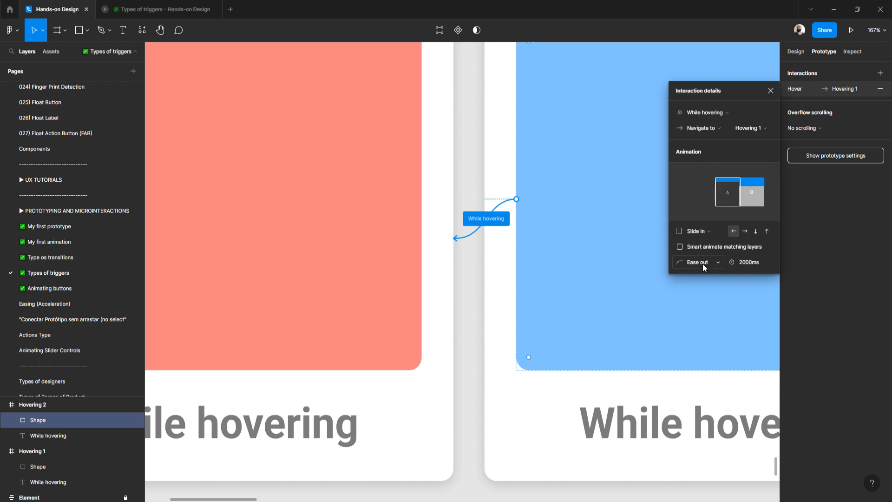
# Step: Set the duration of the blue shape's hover interaction to 300 ms, keep the Navigate to action, and close the interaction details
pyautogui.click(746, 262)
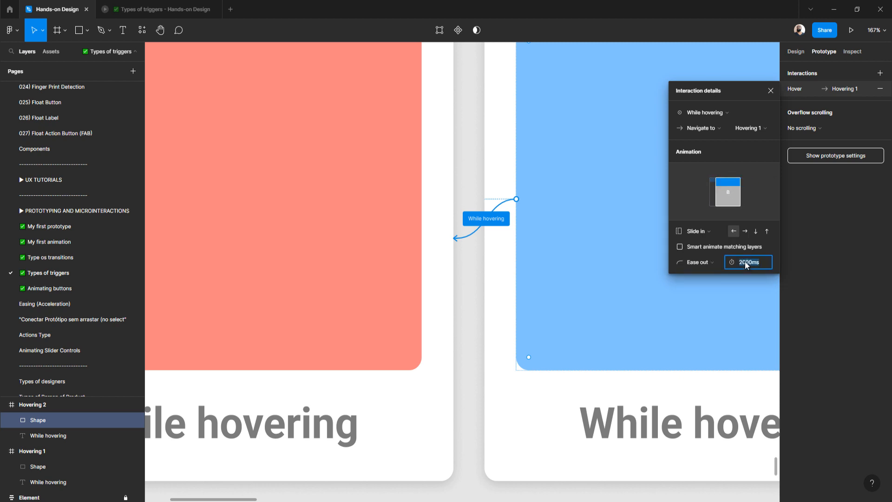
pyautogui.write('300')
pyautogui.press('Return')
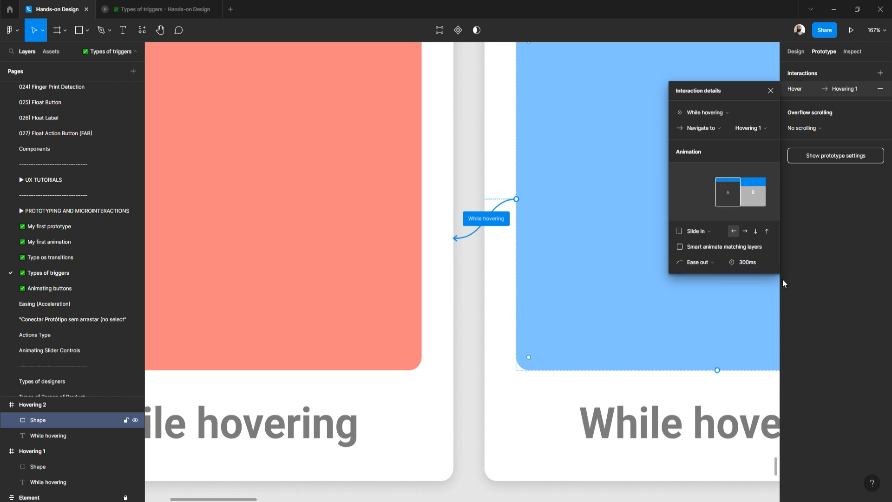
pyautogui.click(713, 130)
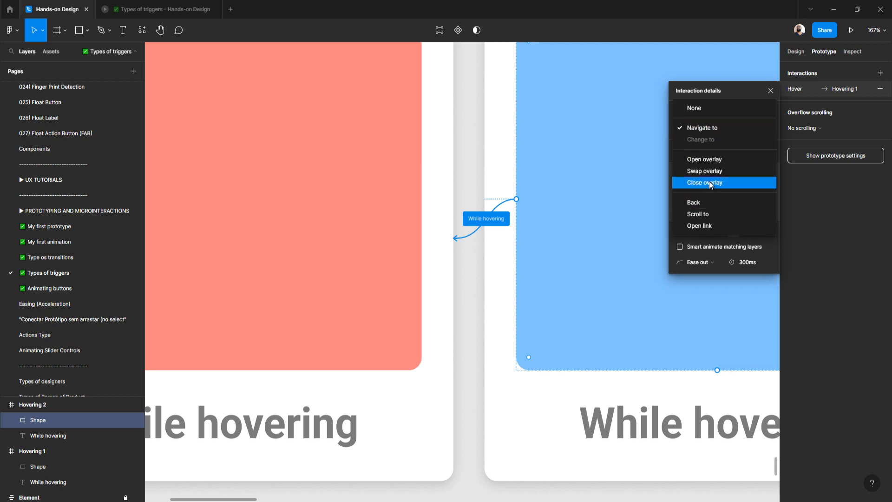
pyautogui.click(746, 86)
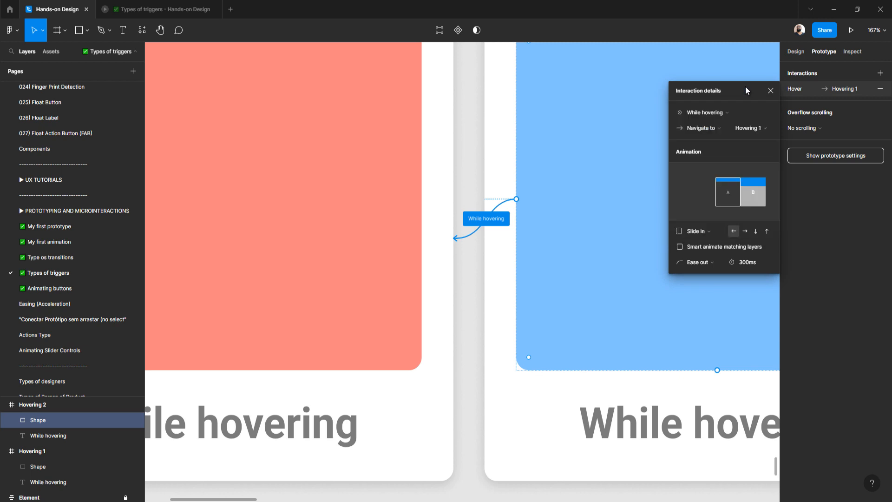
pyautogui.click(818, 206)
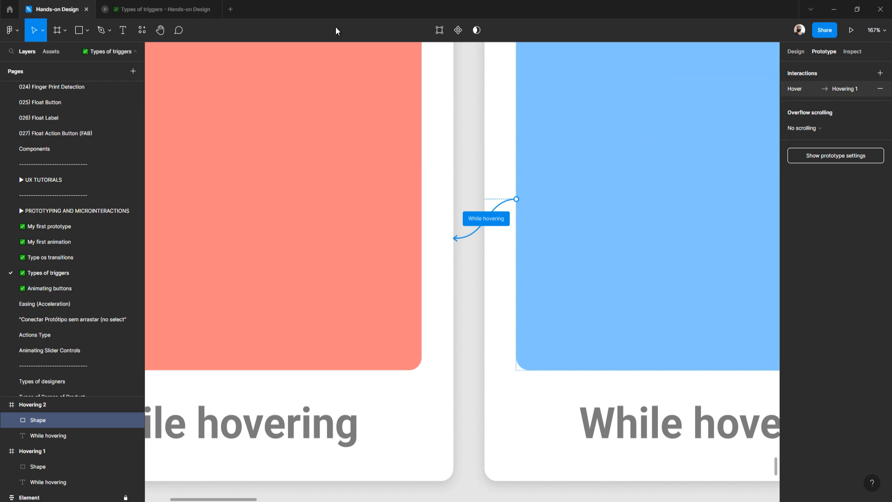
# Step: Preview the slide-in hover transitions in the prototype and return to the design file
pyautogui.click(184, 8)
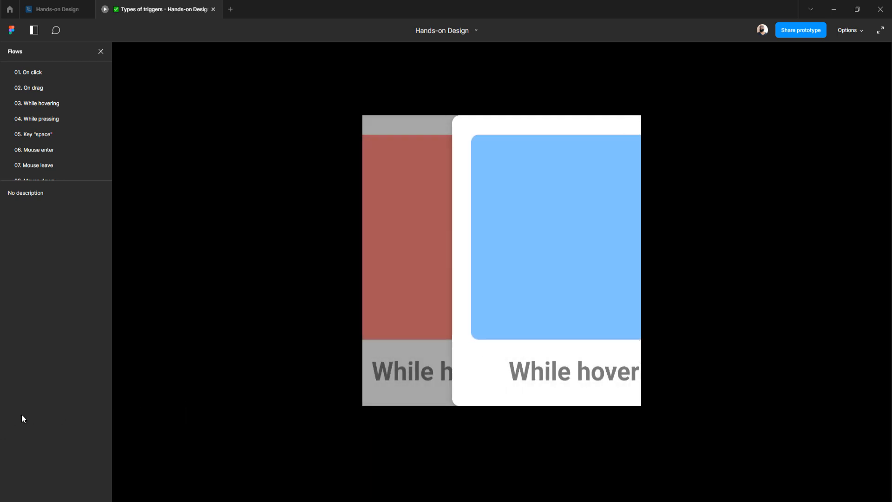
pyautogui.click(52, 9)
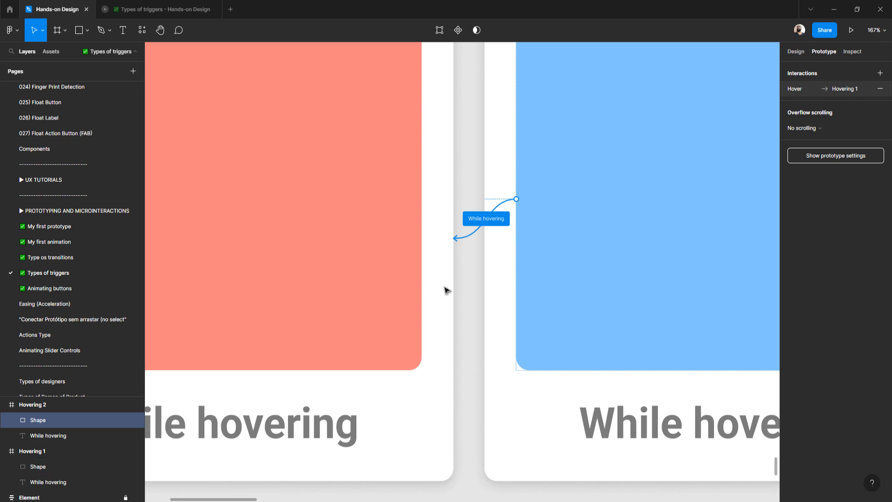
# Step: Inspect the hover interactions attached to the red and blue shapes in turn
pyautogui.scroll(-5, 446, 291)
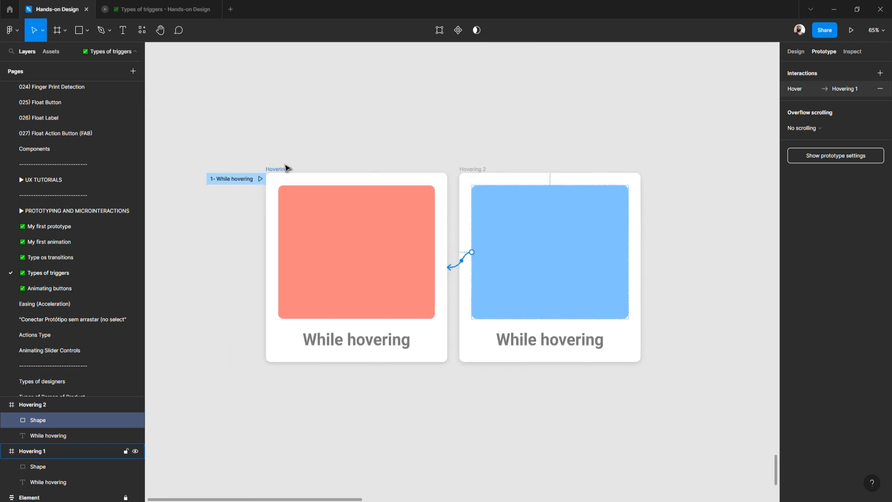
pyautogui.click(289, 208)
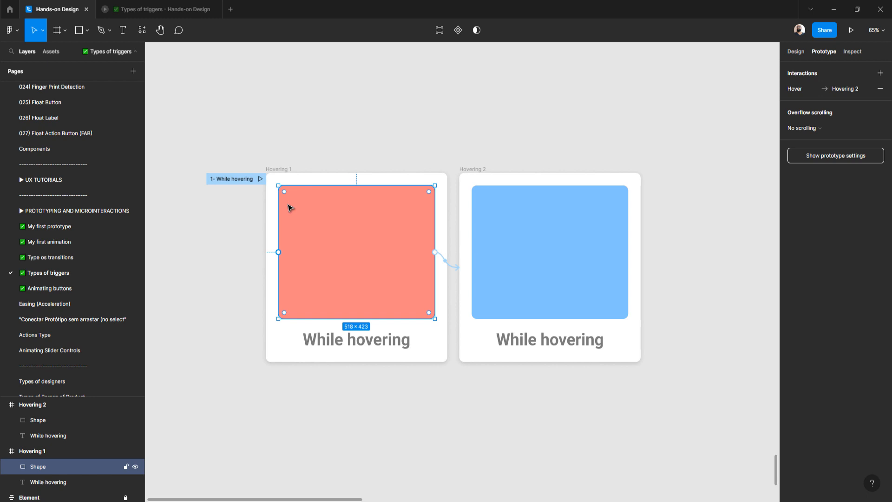
pyautogui.click(511, 232)
pyautogui.click(353, 215)
pyautogui.click(499, 232)
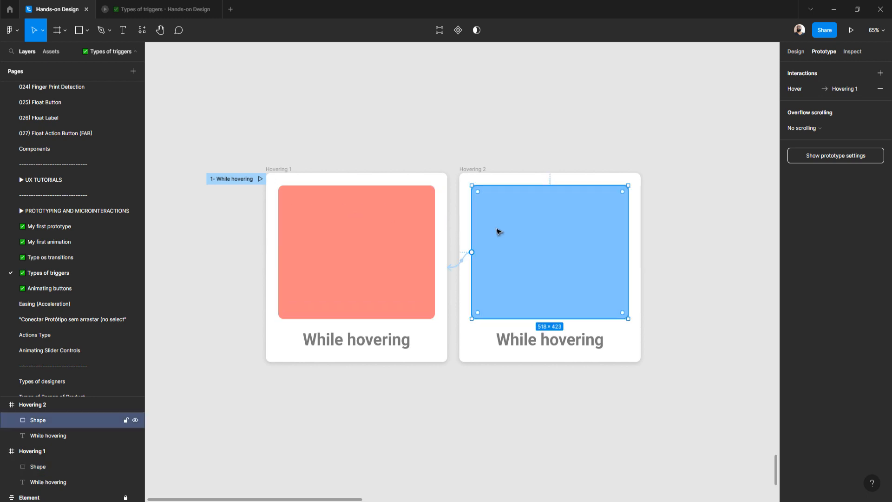
# Step: Rename the blue shape's layer in the Hovering 2 frame to Shape2
pyautogui.click(369, 273)
pyautogui.click(537, 256)
pyautogui.doubleClick(54, 421)
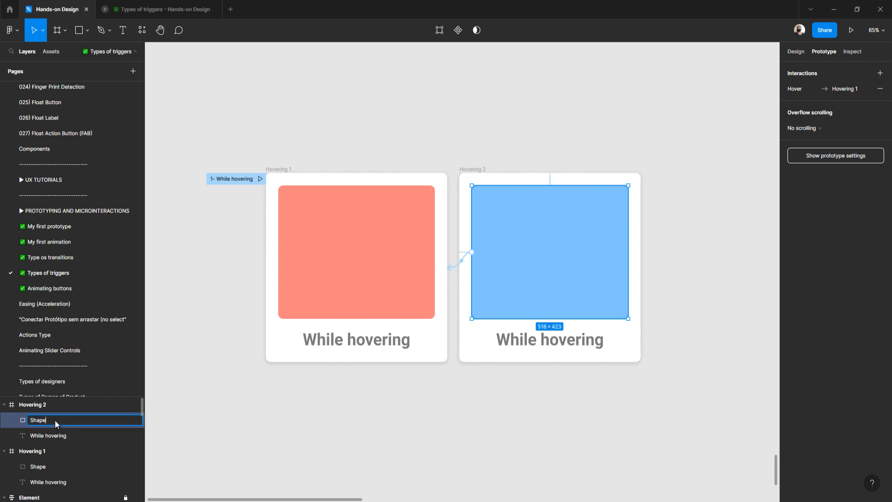
pyautogui.write('2')
pyautogui.press('Return')
# Step: Rename the red shape's layer in the Hovering 1 frame to Shape1 and clear the selection
pyautogui.click(338, 290)
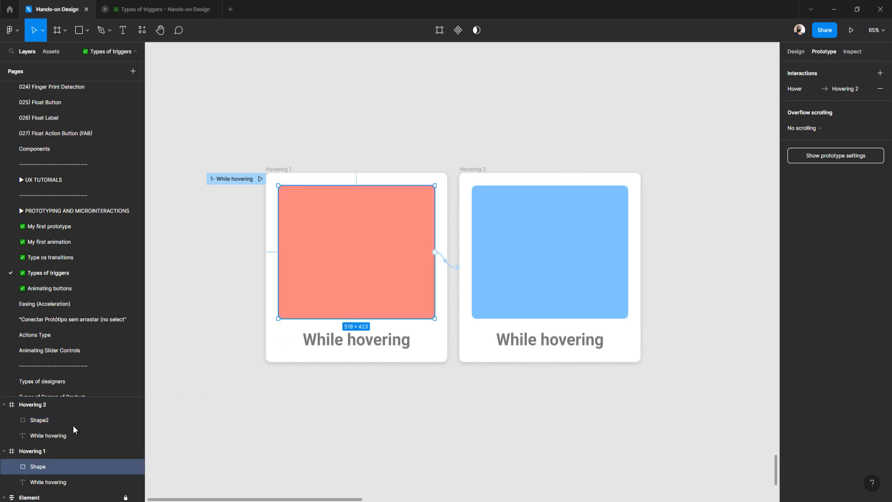
pyautogui.doubleClick(54, 469)
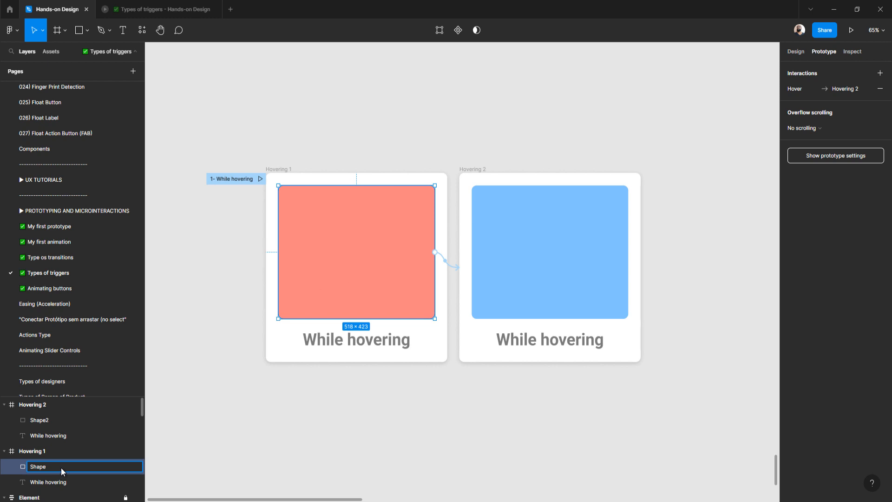
pyautogui.press('Return')
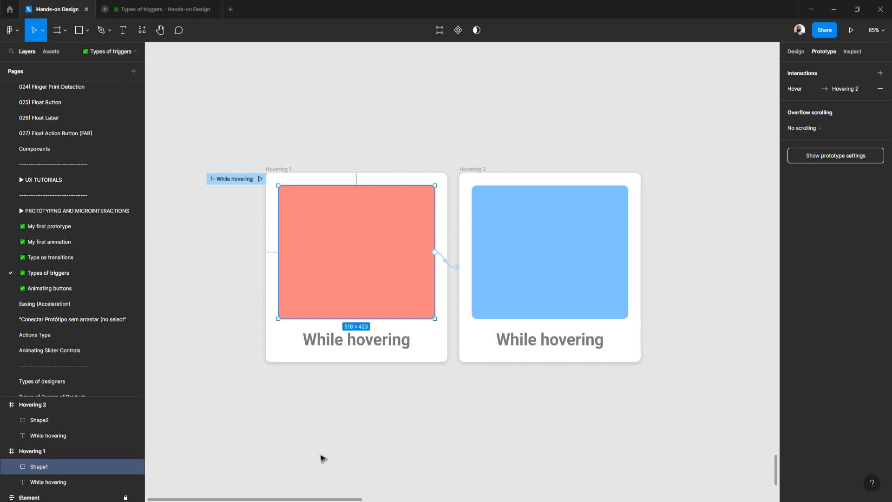
pyautogui.click(458, 205)
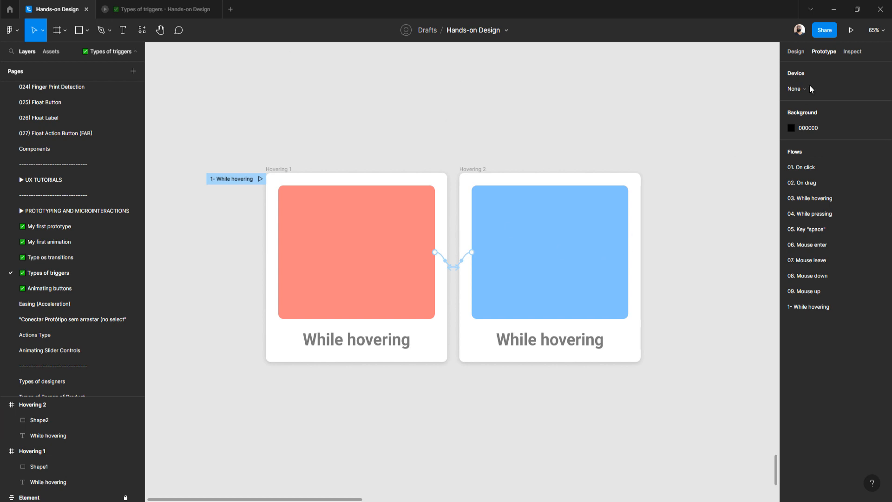
# Step: Shorten the blue shape to a bar just above its label, and shorten the red shape to about 156 high at its frame's top
pyautogui.click(795, 52)
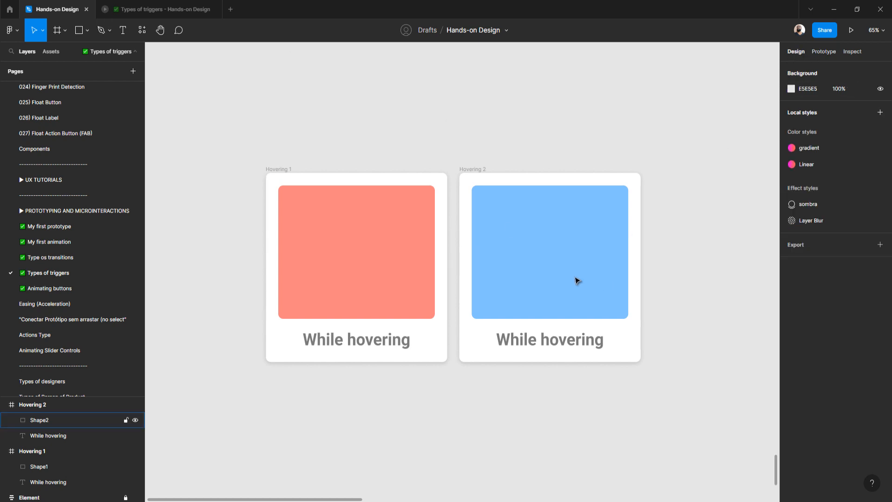
pyautogui.click(547, 245)
pyautogui.moveTo(534, 200); pyautogui.dragTo(539, 274)
pyautogui.click(377, 277)
pyautogui.moveTo(365, 319); pyautogui.dragTo(374, 235)
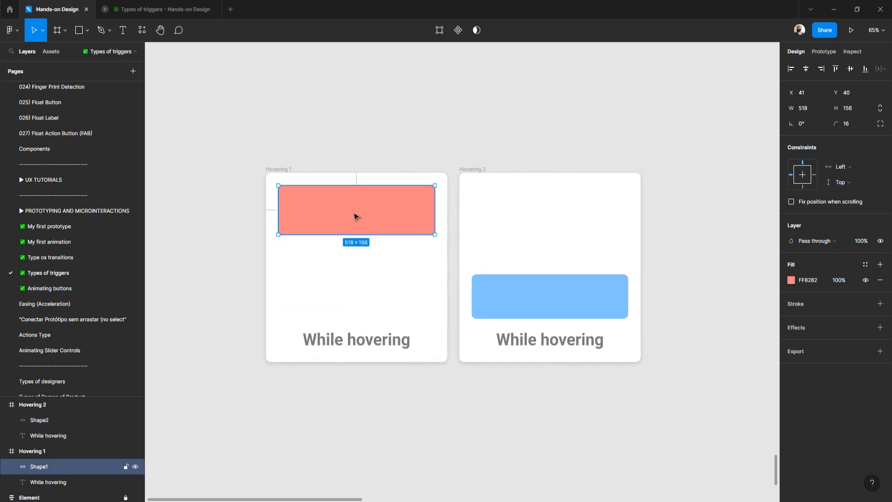
pyautogui.click(373, 151)
# Step: Change the animation of the red shape's hover interaction with Hovering 2 to Smart animate
pyautogui.click(288, 169)
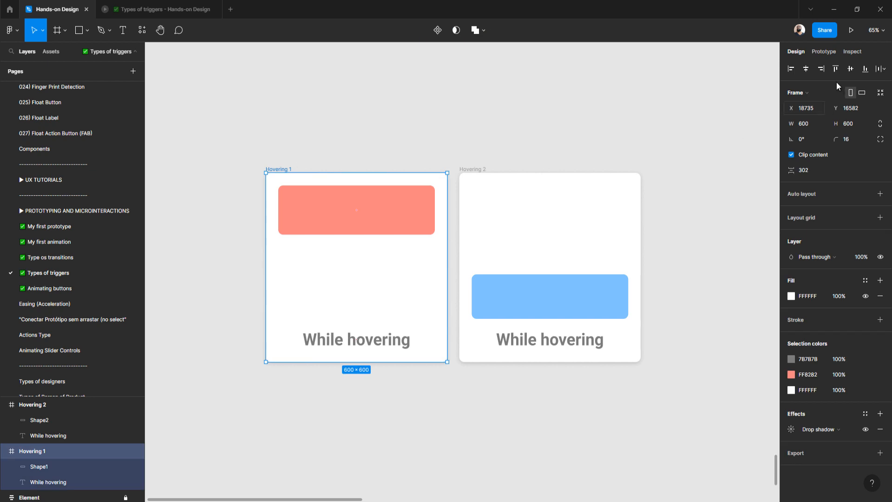
pyautogui.click(826, 53)
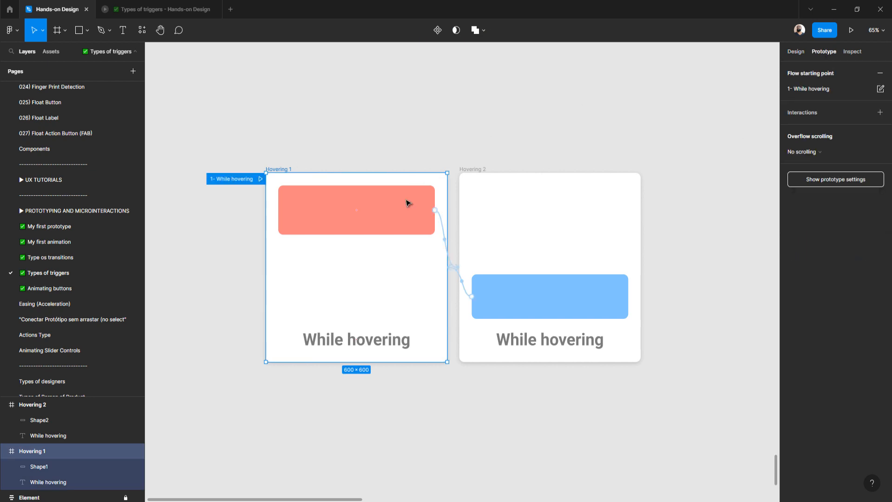
pyautogui.click(446, 242)
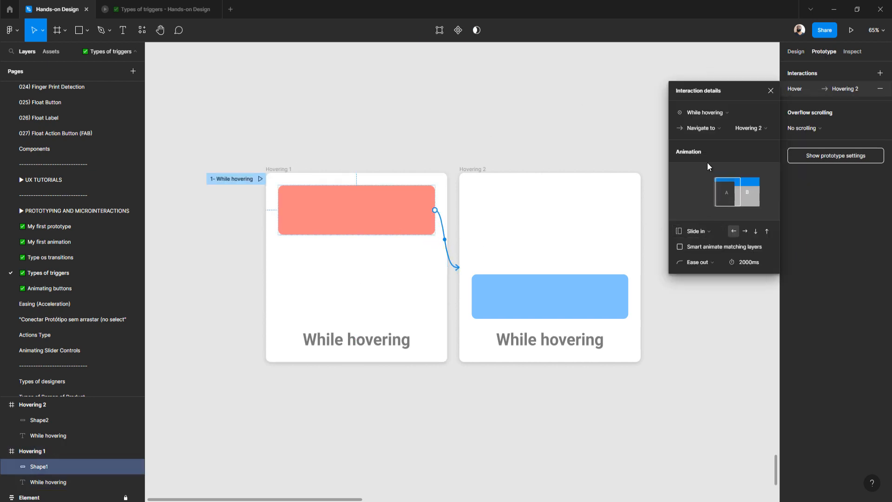
pyautogui.click(710, 229)
pyautogui.click(709, 178)
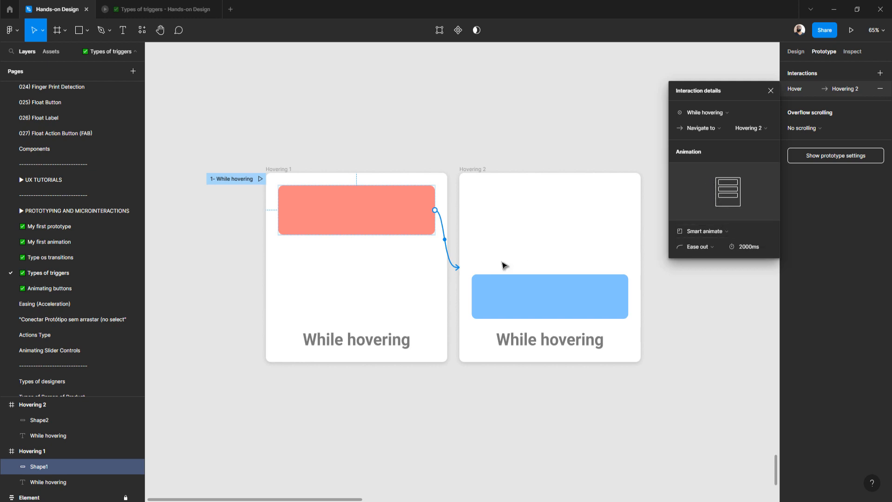
# Step: Change the animation of the blue shape's hover interaction with Hovering 1 to Smart animate
pyautogui.click(466, 171)
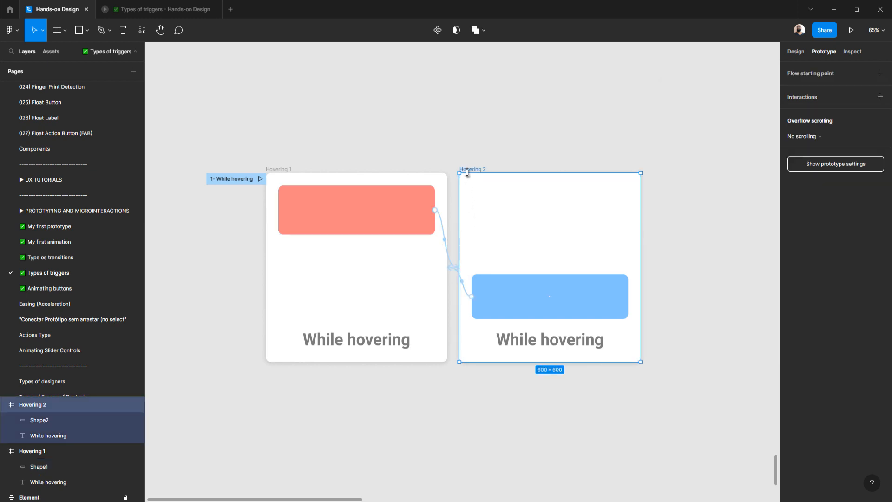
pyautogui.keyDown('ctrl'); pyautogui.scroll(5, 466, 288); pyautogui.keyUp('ctrl')
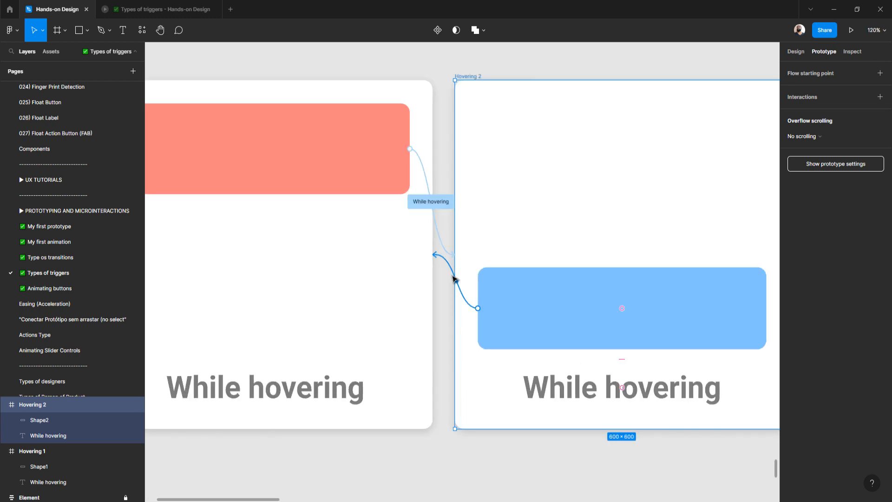
pyautogui.click(458, 285)
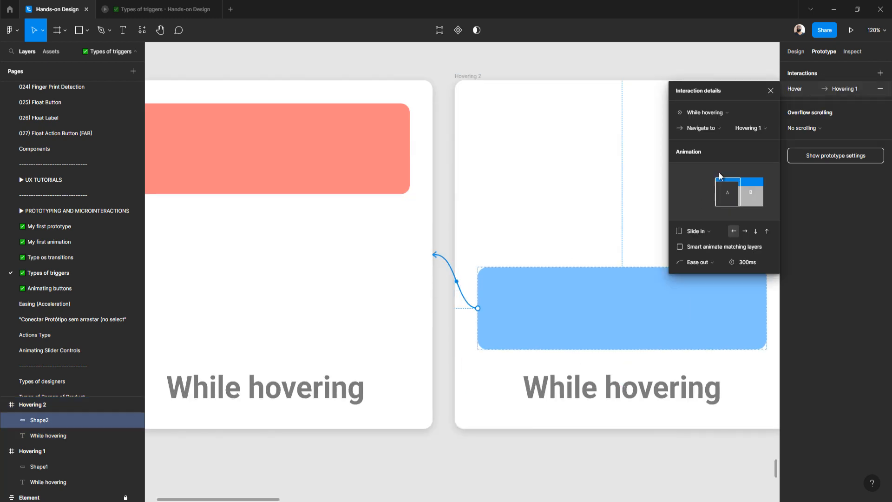
pyautogui.click(696, 231)
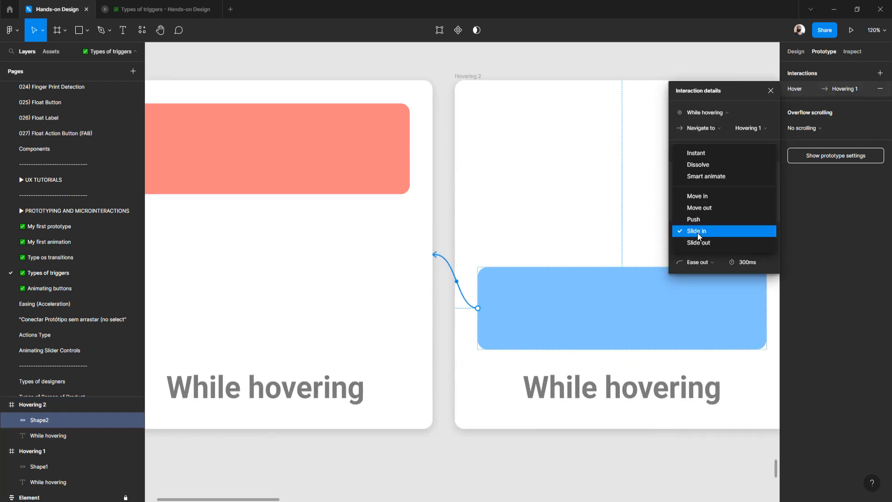
pyautogui.click(708, 177)
# Step: Preview the 1- While hovering flow by hovering over the red shape, and return to the design file
pyautogui.keyDown('ctrl'); pyautogui.scroll(-5, 274, 308); pyautogui.keyUp('ctrl')
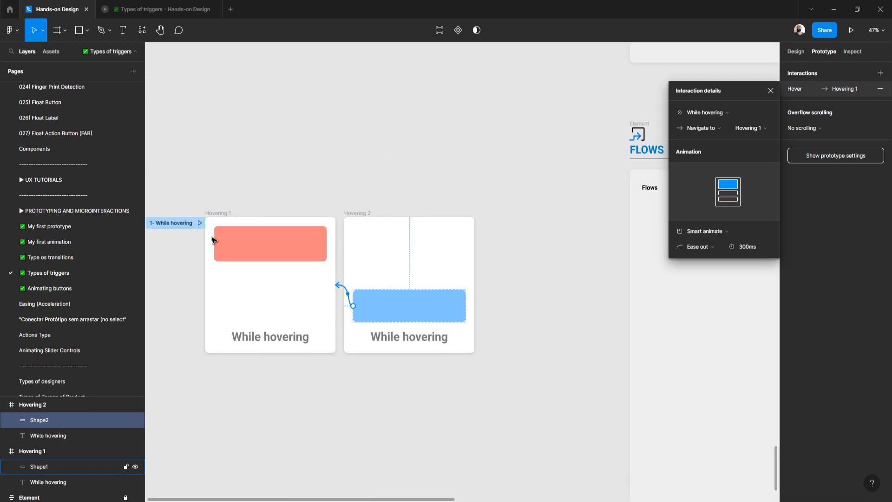
pyautogui.click(199, 223)
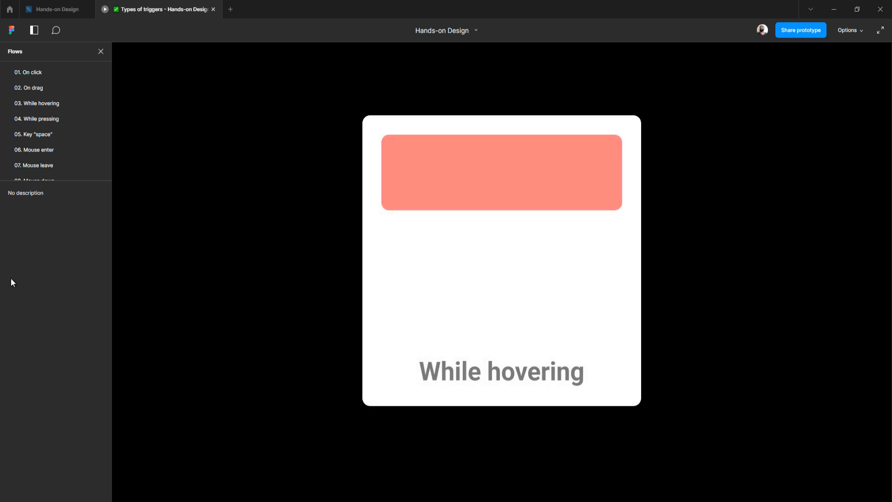
pyautogui.moveTo(482, 169)
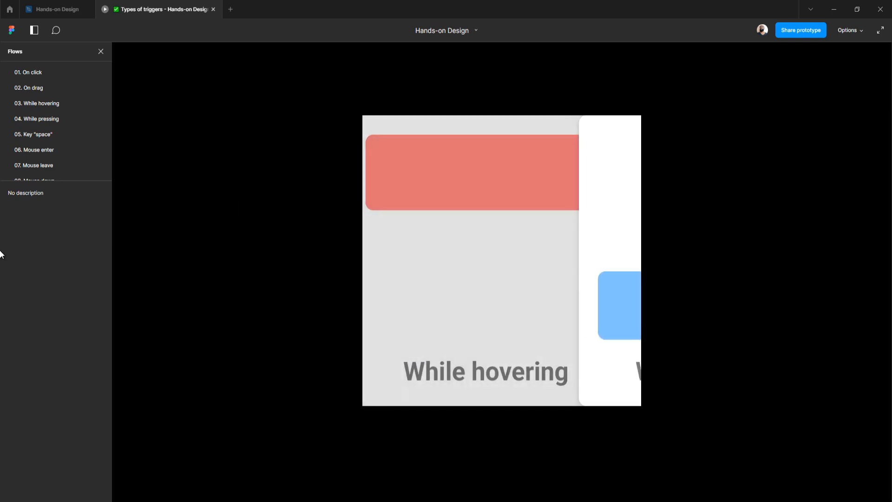
pyautogui.click(57, 9)
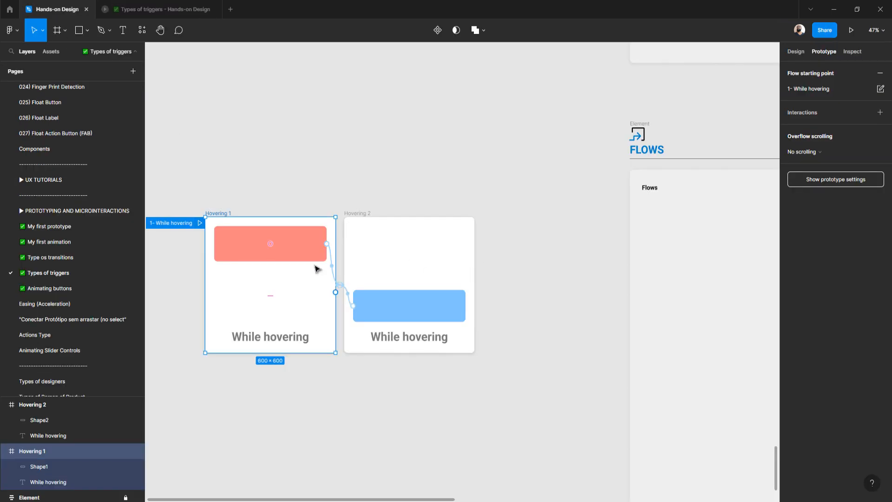
# Step: Review the red shape's hover interaction details and compare the prototype settings of the Hovering 1 and Hovering 2 frames
pyautogui.click(333, 269)
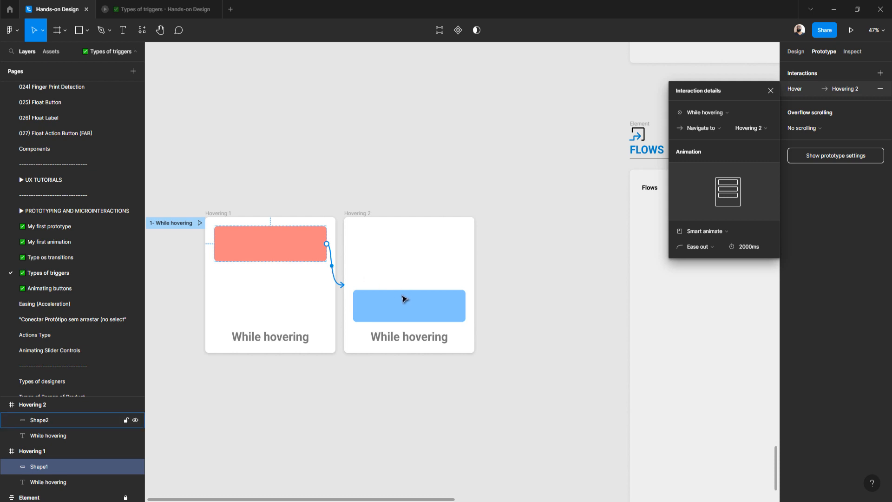
pyautogui.click(228, 215)
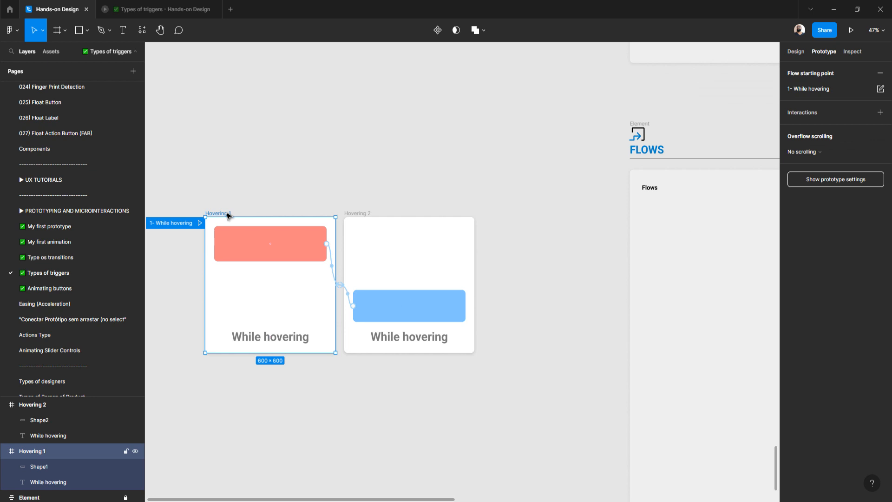
pyautogui.click(367, 214)
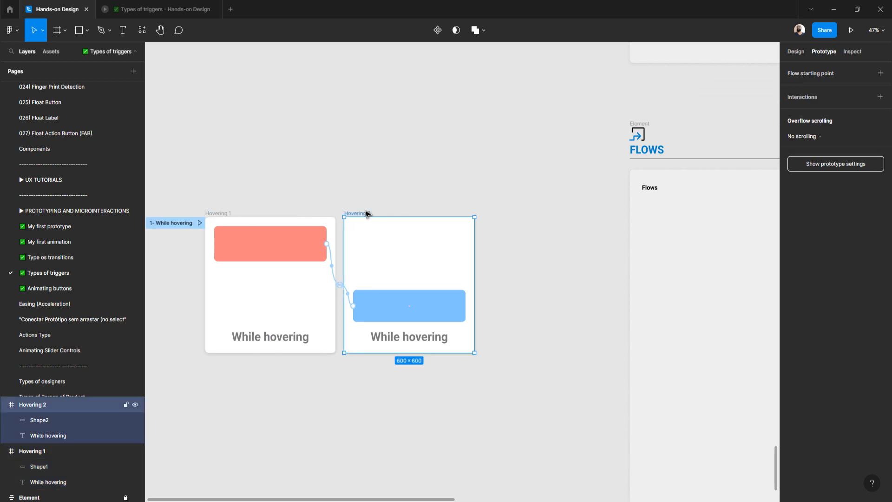
pyautogui.click(221, 214)
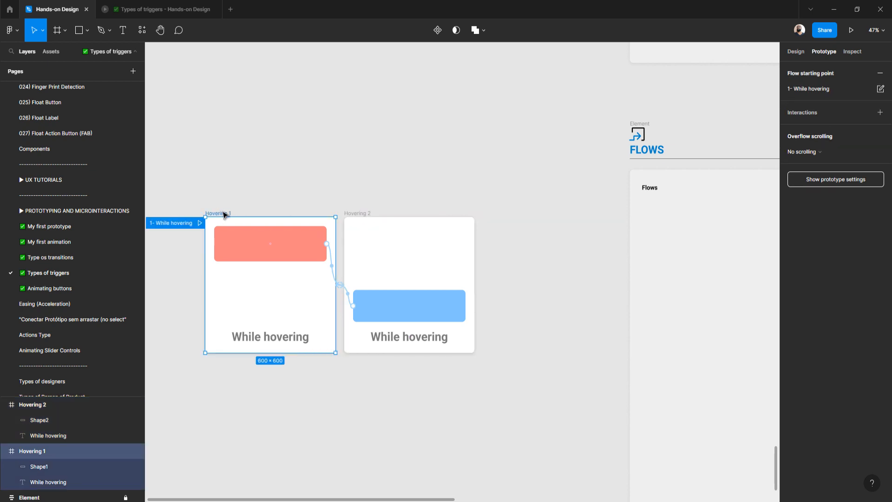
pyautogui.click(233, 245)
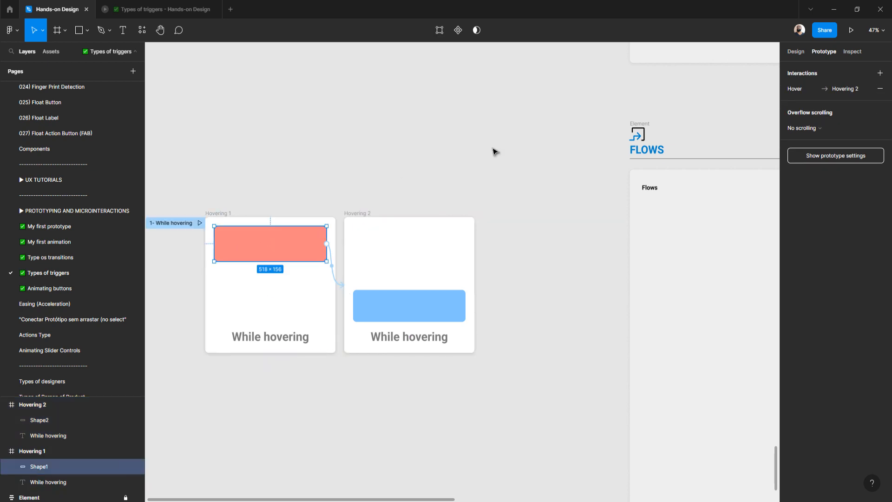
pyautogui.click(333, 268)
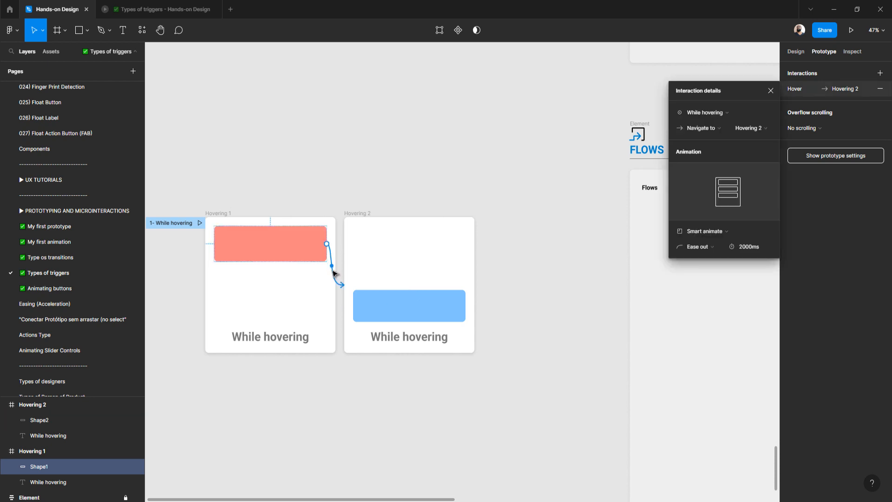
# Step: Inspect the blue shape's hover interaction back to Hovering 1 and view its easing options without changing them
pyautogui.click(363, 214)
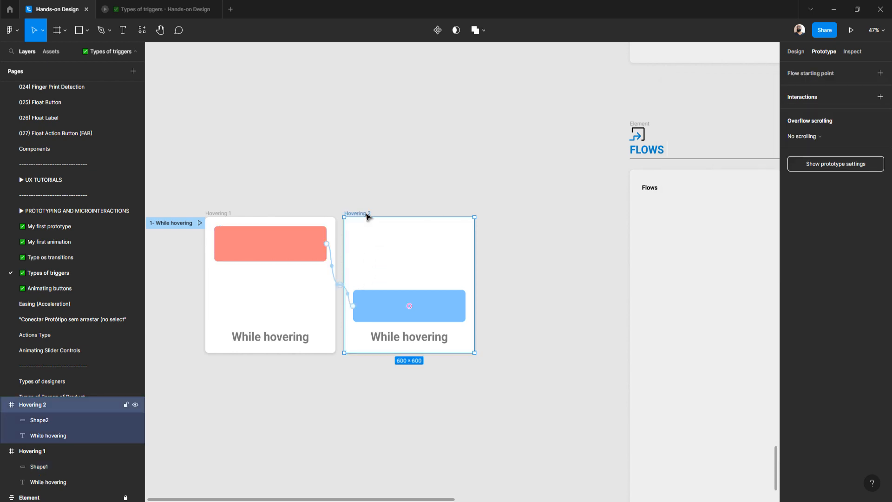
pyautogui.scroll(5, 349, 298)
pyautogui.click(339, 285)
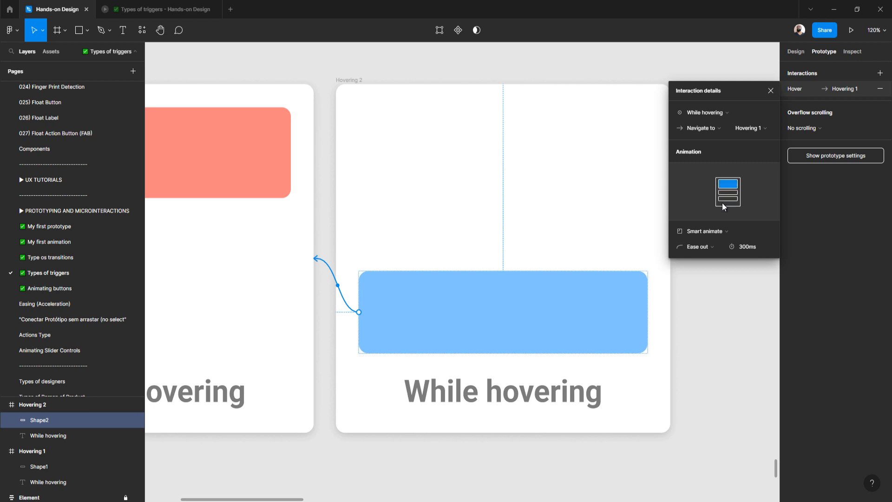
pyautogui.click(701, 247)
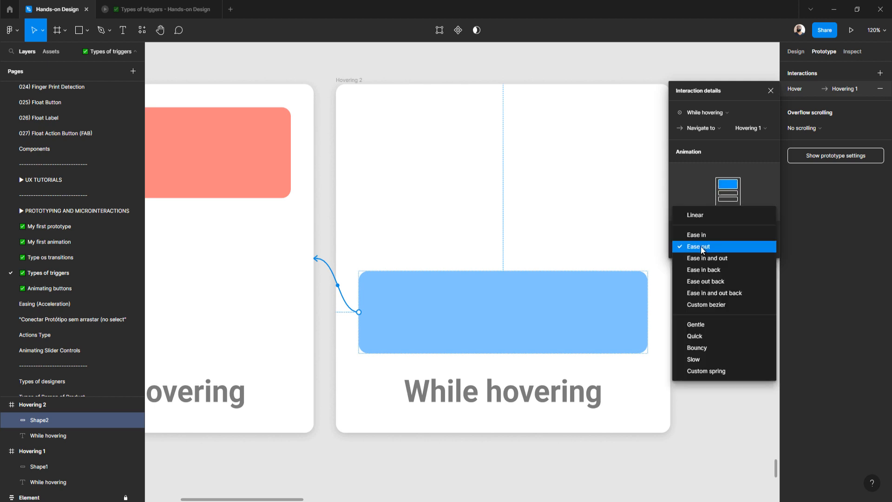
pyautogui.click(388, 74)
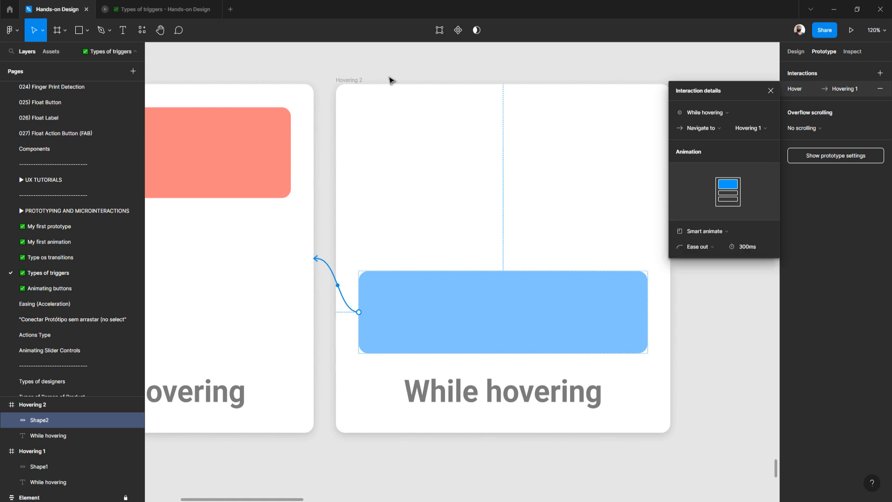
# Step: Run the 1- While hovering flow again to check the Smart animate transitions, and go back to the design file
pyautogui.scroll(-10, 414, 112)
pyautogui.scroll(2, 403, 218)
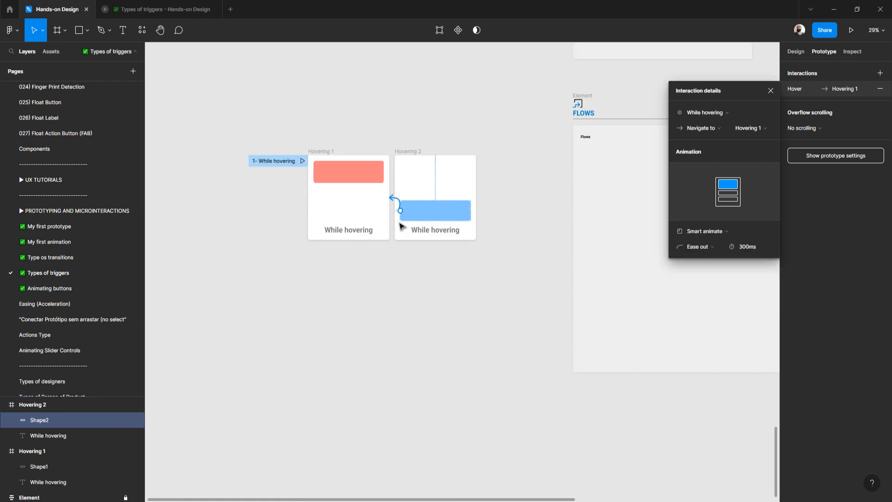
pyautogui.click(302, 161)
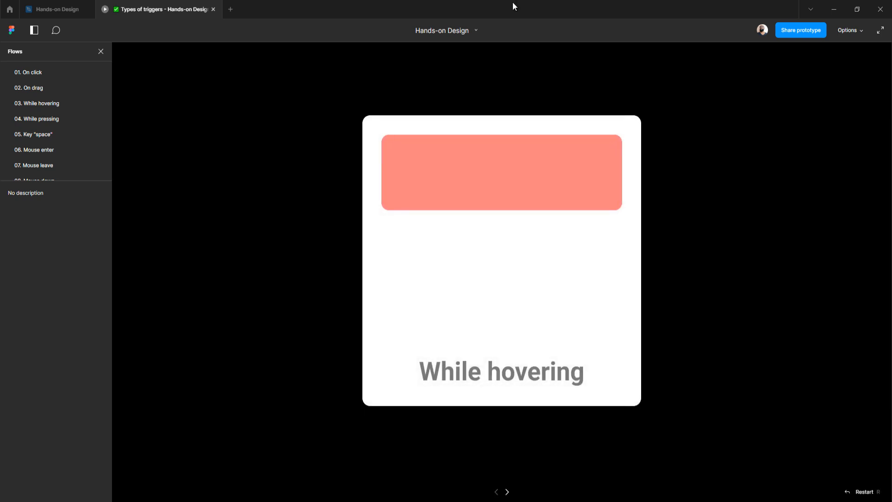
pyautogui.click(37, 8)
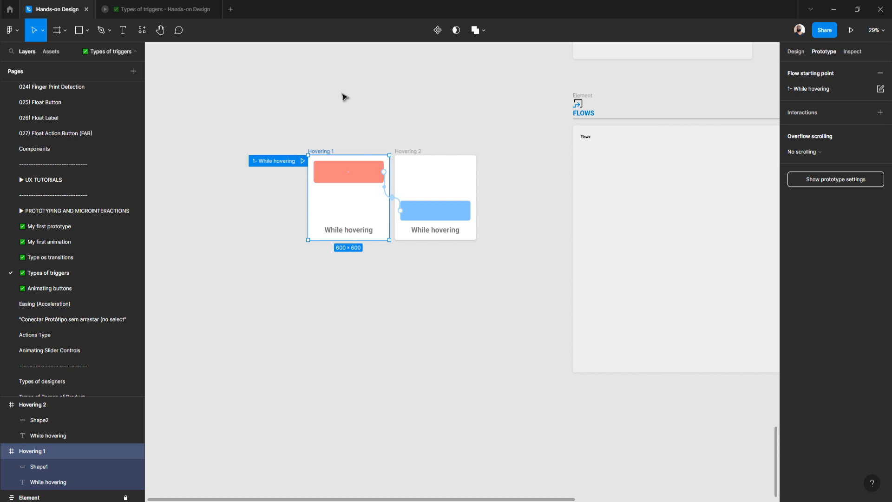
# Step: Check the prototype settings of the red shape and of the Hovering 1 frame
pyautogui.scroll(5, 384, 181)
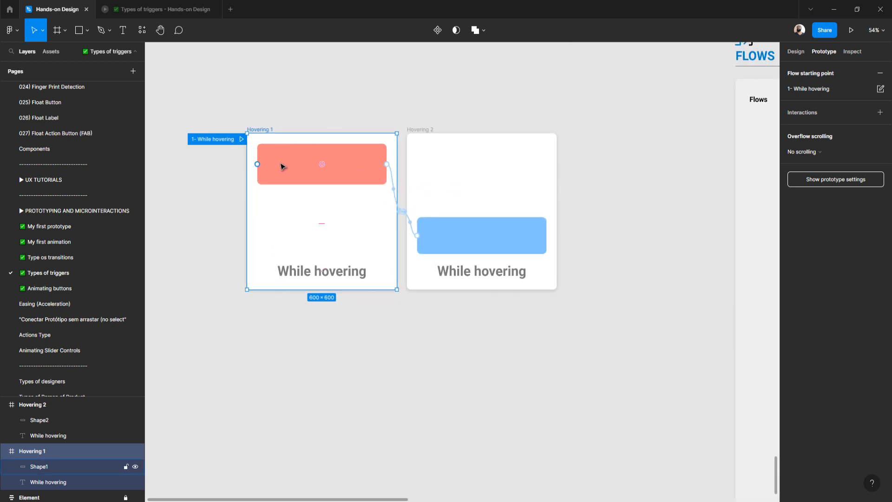
pyautogui.click(281, 166)
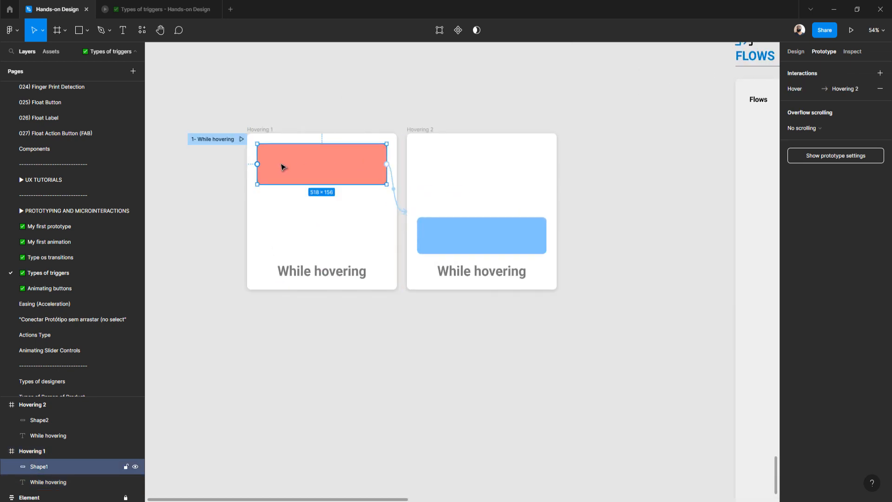
pyautogui.click(269, 129)
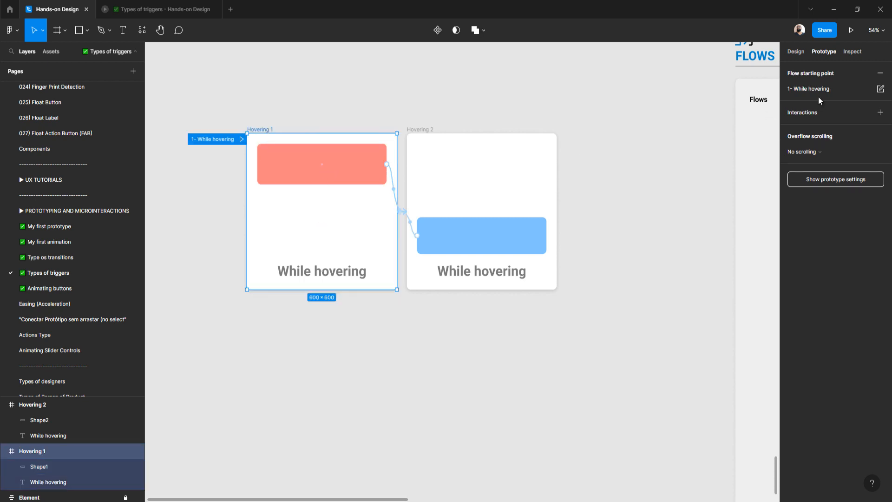
# Step: Check the blue shape's fill colour in Hovering 2 and delete the shape from the frame
pyautogui.scroll(3, 374, 198)
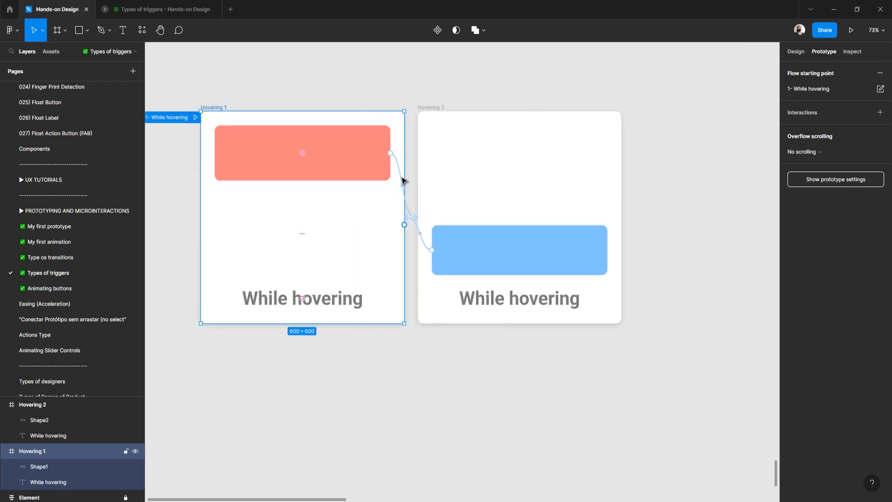
pyautogui.click(473, 247)
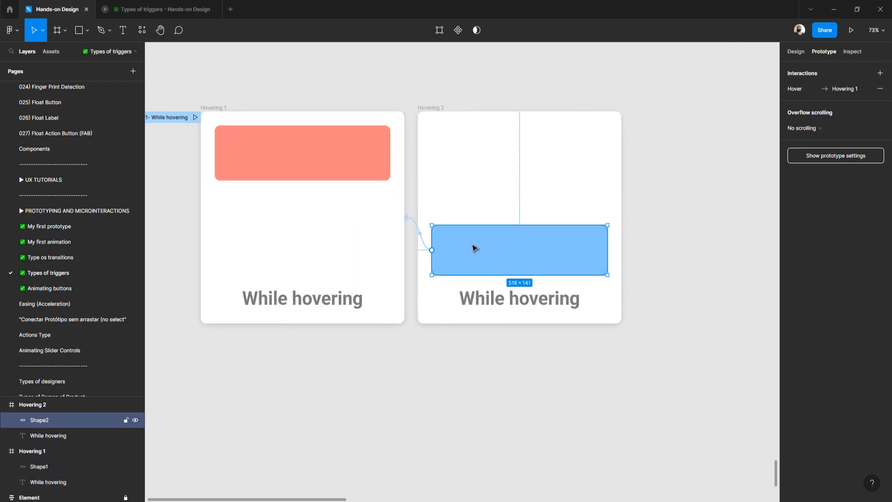
pyautogui.click(796, 52)
pyautogui.click(790, 280)
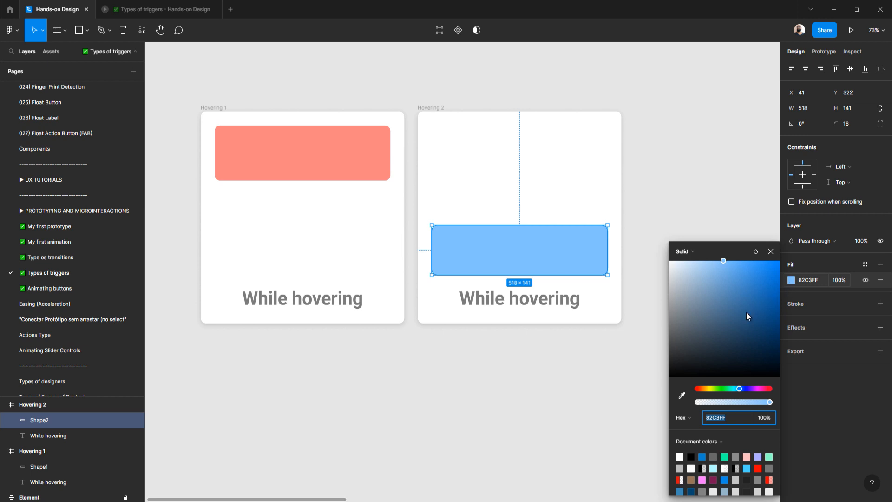
pyautogui.press('Escape')
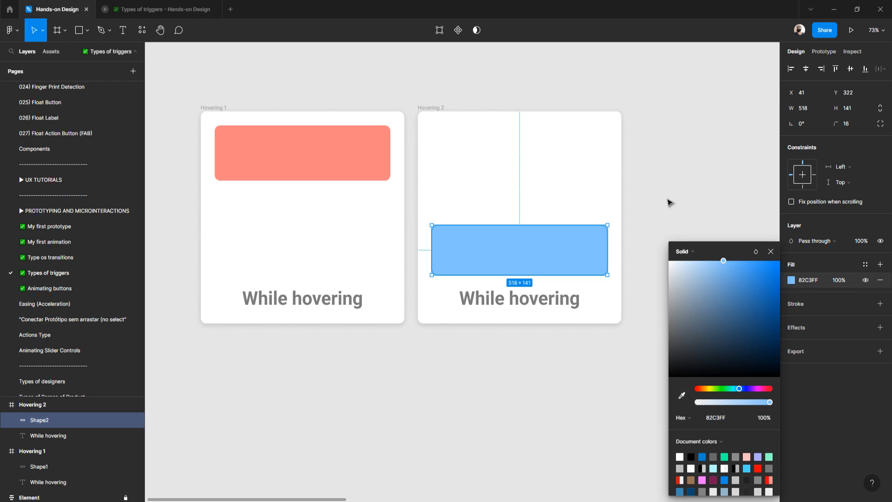
pyautogui.click(670, 201)
pyautogui.click(533, 274)
pyautogui.press('Delete')
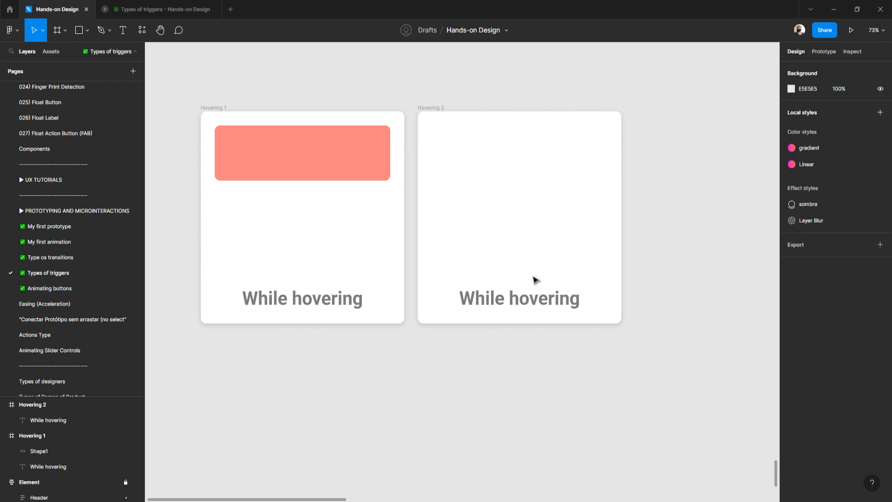
# Step: Copy the red shape from Hovering 1 into Hovering 2 and move the copy down to Y 319
pyautogui.click(345, 153)
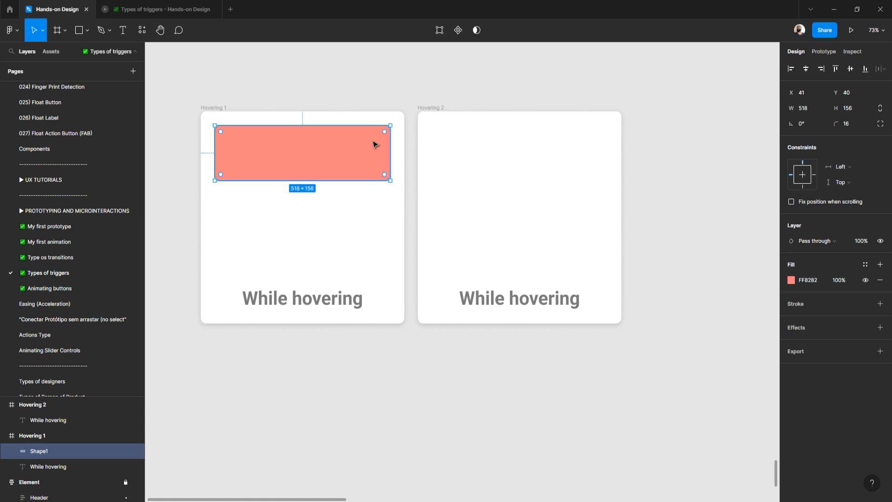
pyautogui.click(431, 109)
pyautogui.hotkey('ctrl', 'v')
pyautogui.moveTo(479, 155); pyautogui.dragTo(476, 253)
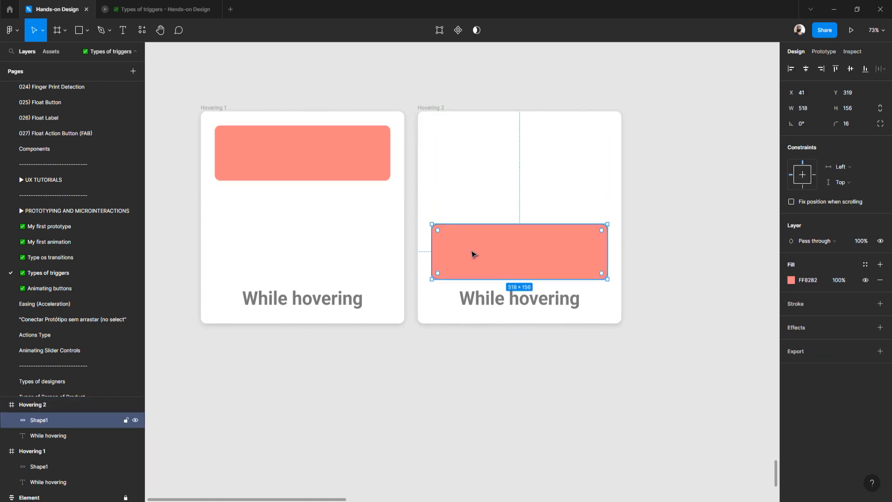
# Step: Preview the hover animation with the copied shape in the running prototype, and return to the design file
pyautogui.click(154, 10)
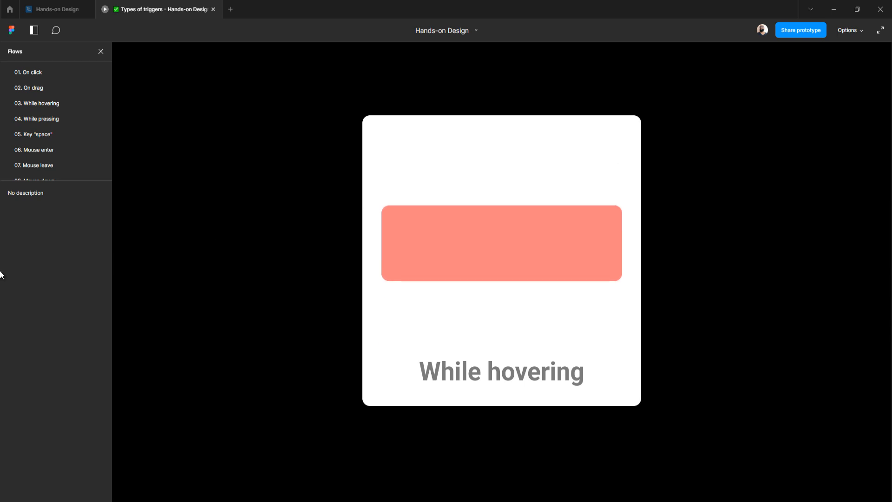
pyautogui.click(57, 9)
pyautogui.click(464, 351)
# Step: Change the fill of the copied shape in Hovering 2 to the blue 5F6CDA
pyautogui.click(453, 253)
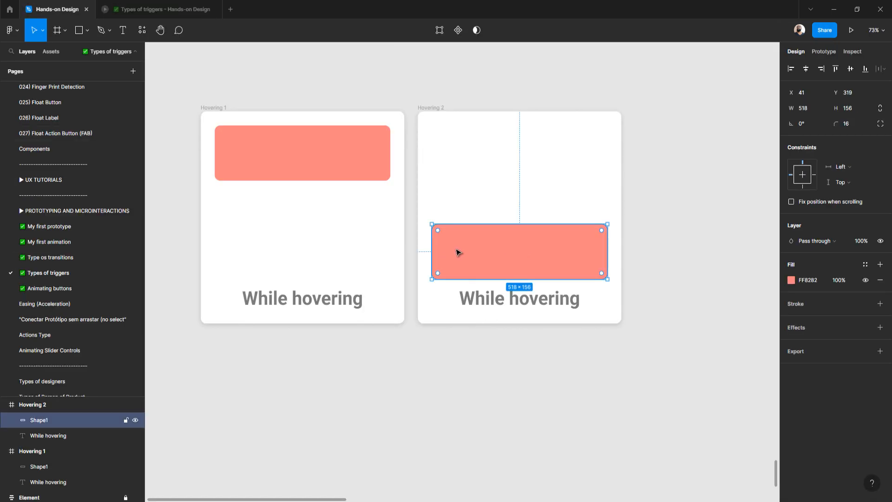
pyautogui.click(791, 280)
pyautogui.moveTo(762, 289); pyautogui.dragTo(765, 314)
pyautogui.click(745, 388)
pyautogui.moveTo(745, 349); pyautogui.dragTo(731, 281)
# Step: Hover over the shape in the running prototype to check its position and colour animation, and return to the design file
pyautogui.click(165, 10)
pyautogui.moveTo(436, 150)
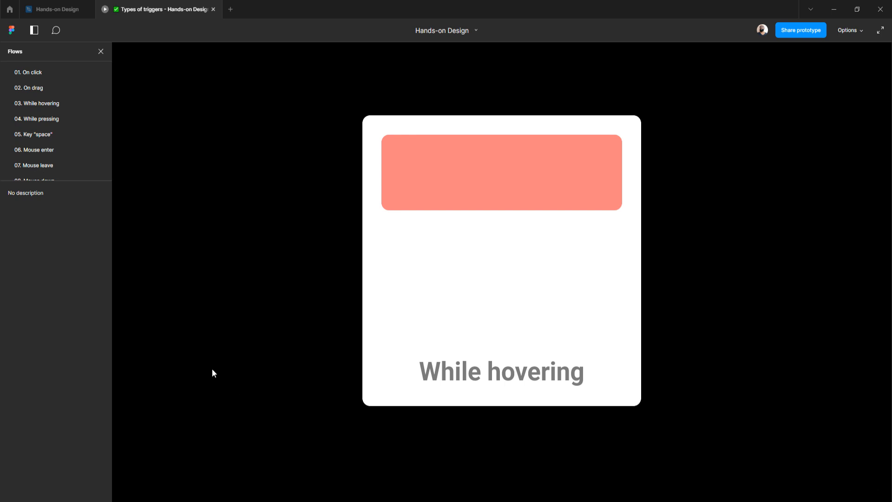
pyautogui.moveTo(417, 172)
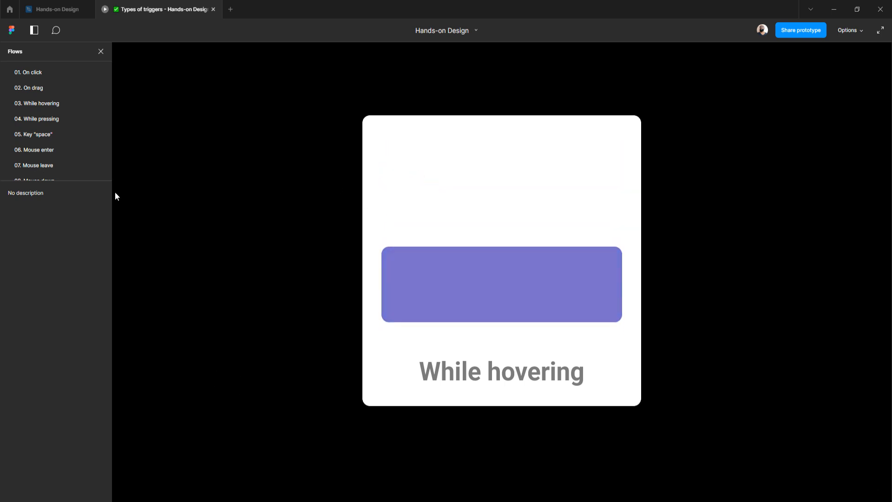
pyautogui.click(59, 9)
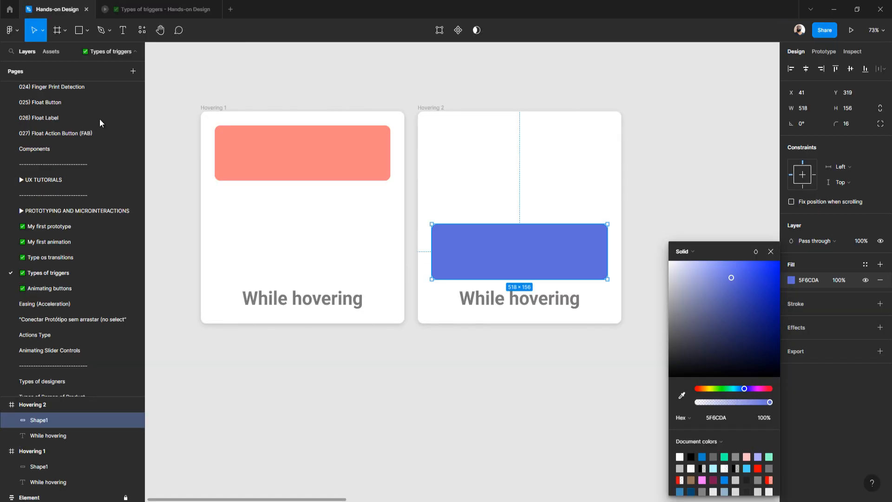
# Step: Set the Smart animate duration of the red shape's hover interaction to Hovering 2 to 300 ms
pyautogui.click(203, 108)
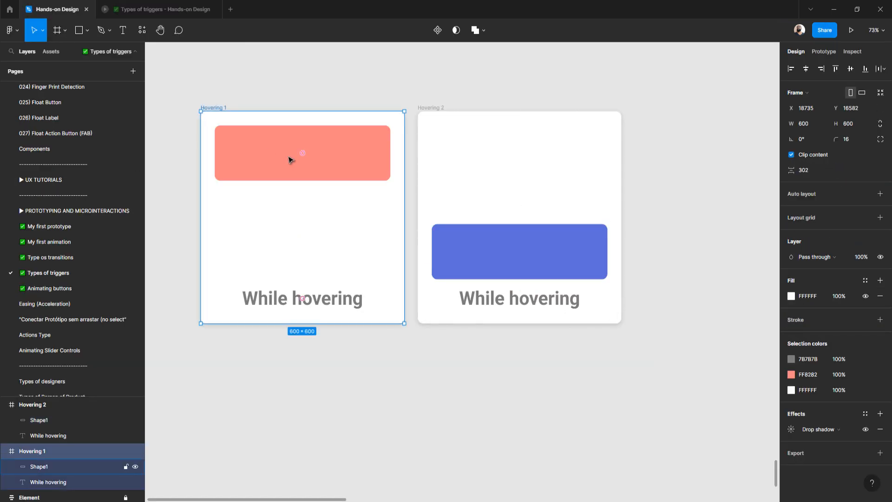
pyautogui.click(291, 159)
pyautogui.click(813, 52)
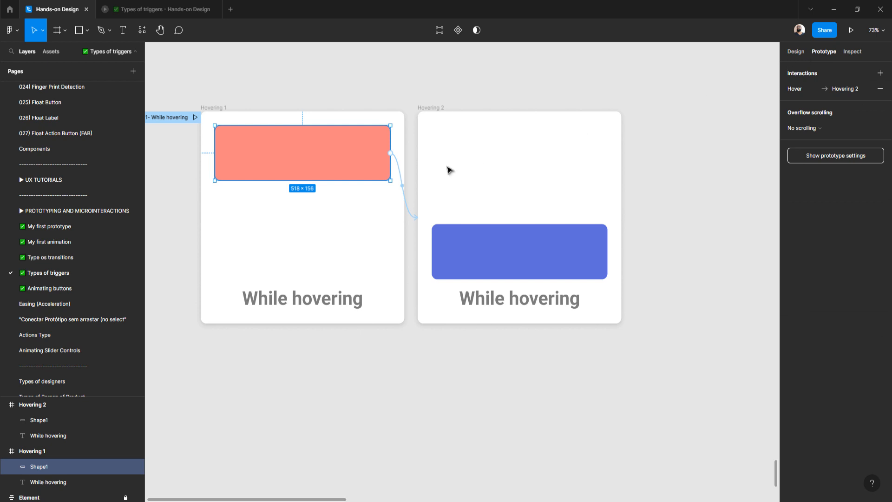
pyautogui.click(402, 181)
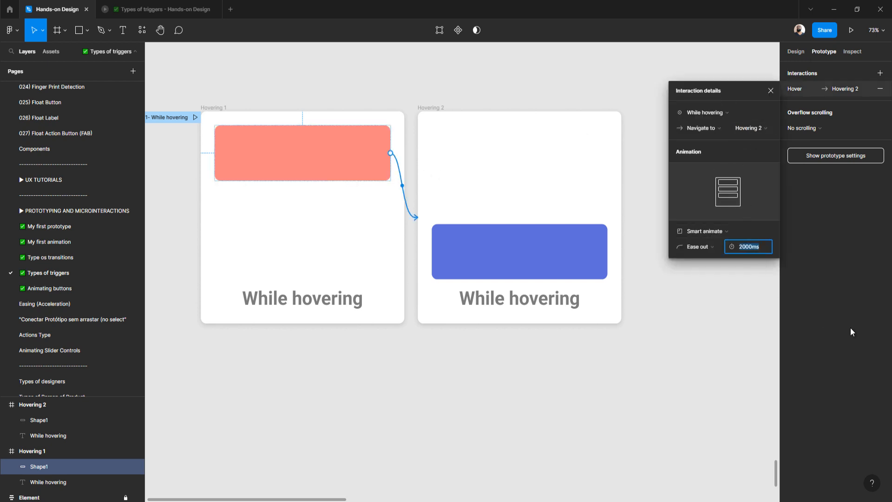
pyautogui.write('300')
pyautogui.press('Return')
# Step: Redirect the blue shape's hover interaction from its own frame to Hovering 1 and set its duration to 300 ms
pyautogui.click(445, 109)
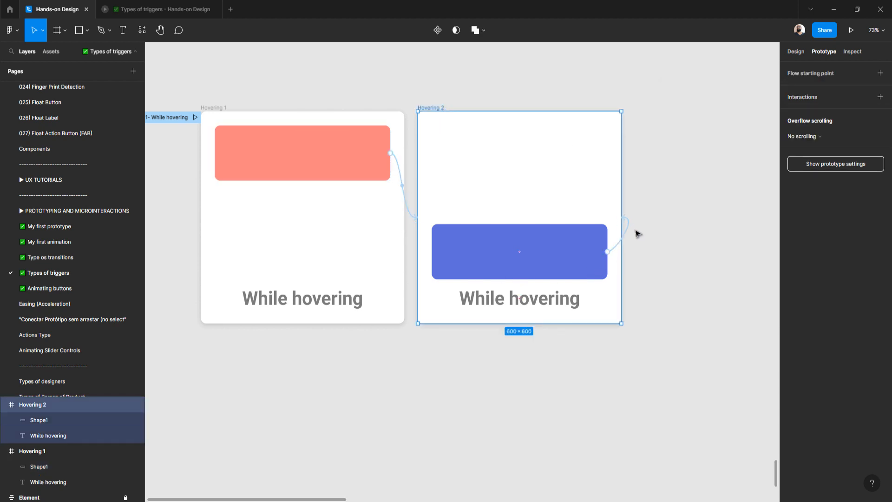
pyautogui.moveTo(630, 227); pyautogui.dragTo(358, 237)
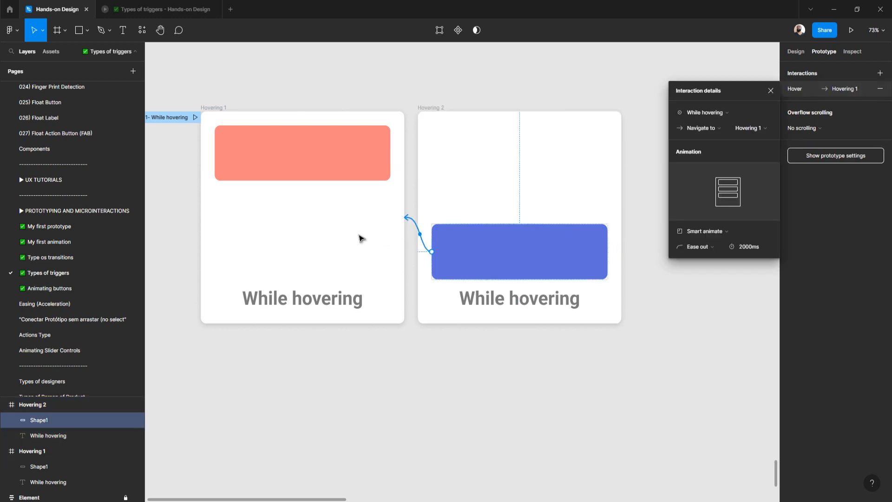
pyautogui.click(752, 247)
pyautogui.write('300')
pyautogui.press('Return')
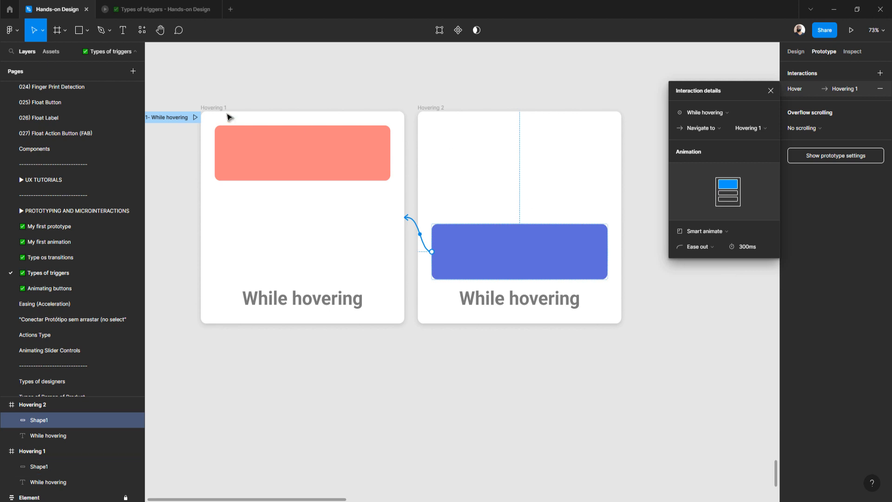
# Step: Run the 1- While hovering flow to test the faster hover transitions in both directions, and return to the design file
pyautogui.click(194, 117)
pyautogui.moveTo(431, 172)
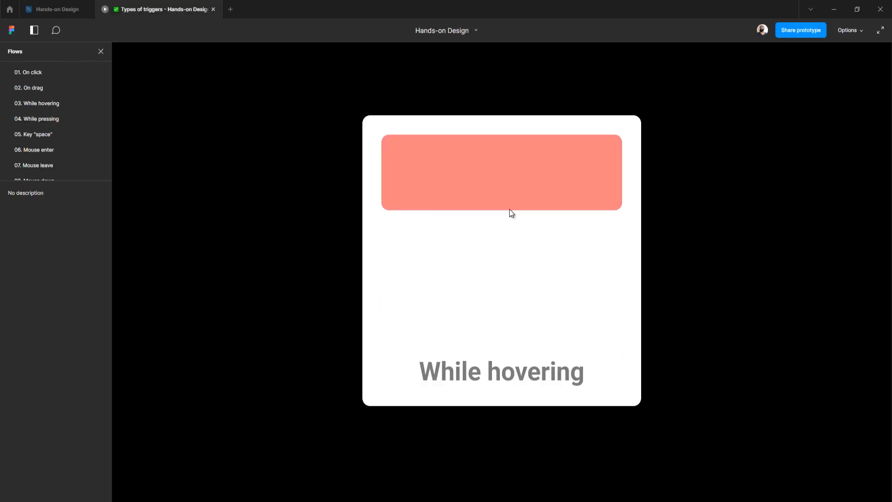
pyautogui.moveTo(424, 210)
pyautogui.moveTo(524, 205)
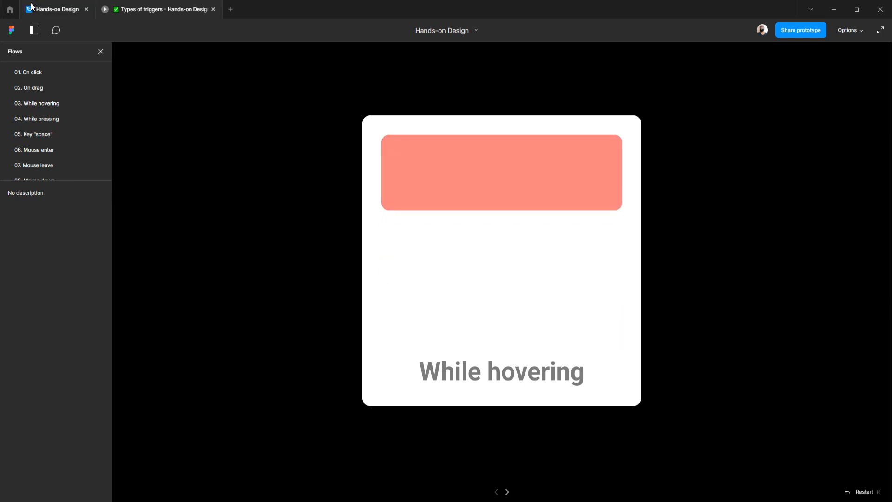
pyautogui.click(56, 9)
# Step: Move the Hovering 1 and Hovering 2 frames into the Flows card and run the 1- While hovering flow from there
pyautogui.click(314, 351)
pyautogui.scroll(-5, 407, 257)
pyautogui.moveTo(239, 164); pyautogui.dragTo(511, 336)
pyautogui.moveTo(445, 225); pyautogui.dragTo(679, 226)
pyautogui.click(490, 245)
pyautogui.hscroll(1, 501, 241)
pyautogui.scroll(5, 555, 216)
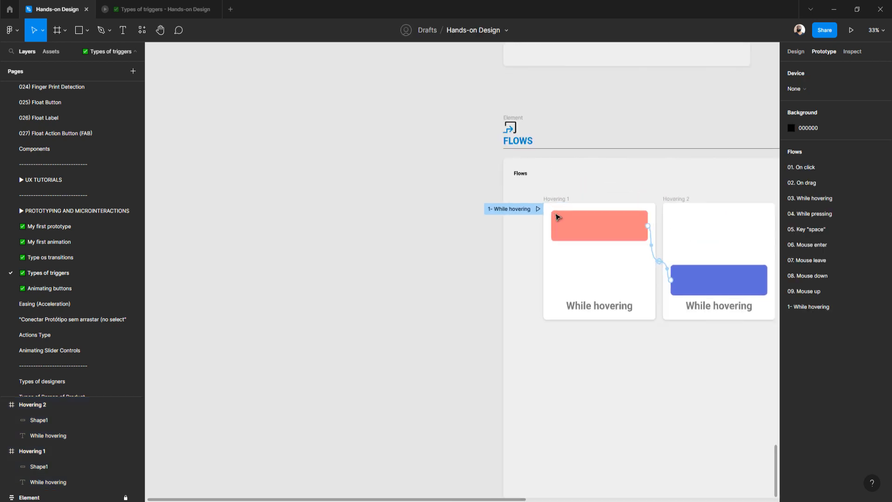
pyautogui.hscroll(5, 556, 215)
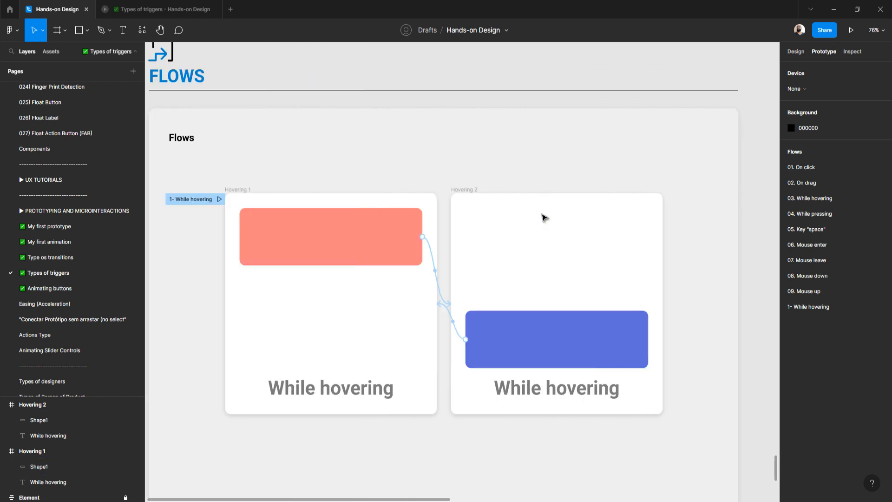
pyautogui.click(220, 199)
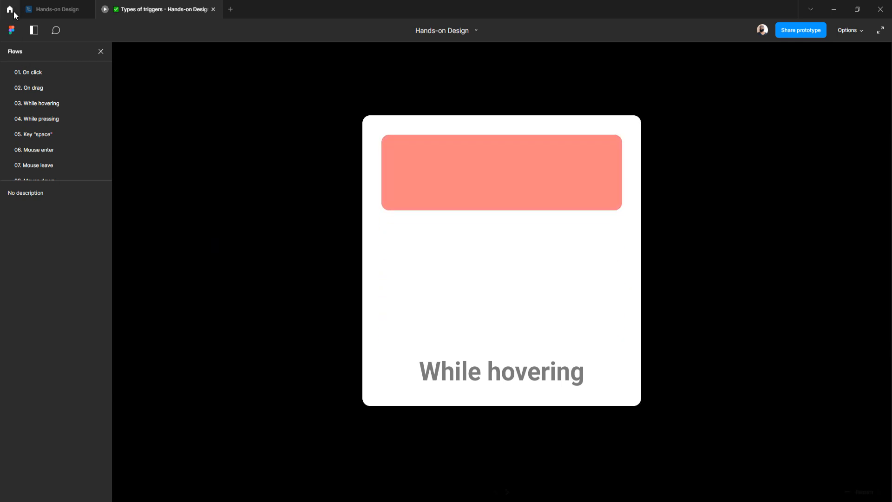
pyautogui.click(56, 10)
# Step: Darken the fill of the blue shape in Hovering 2 to 061495
pyautogui.click(492, 333)
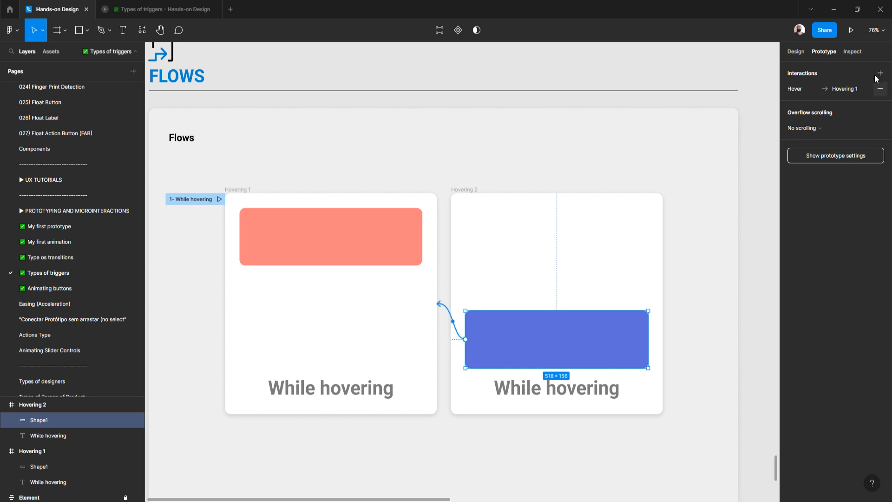
pyautogui.click(796, 52)
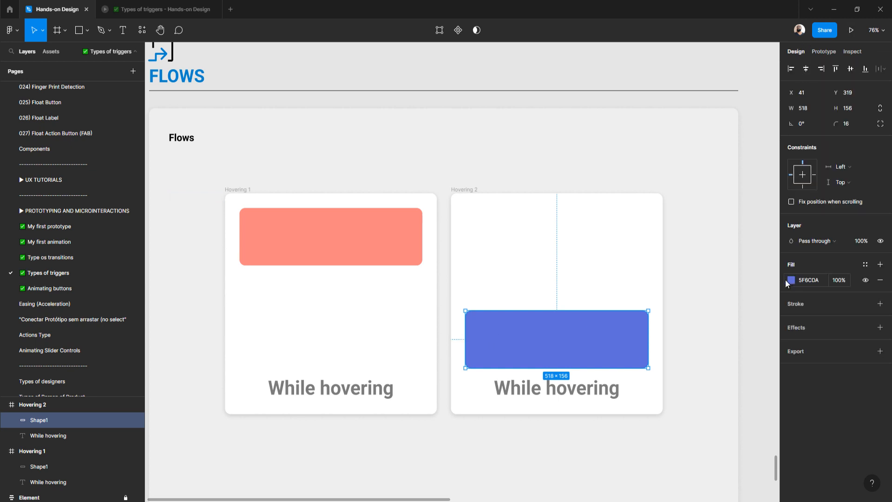
pyautogui.click(787, 281)
pyautogui.moveTo(727, 291); pyautogui.dragTo(778, 316)
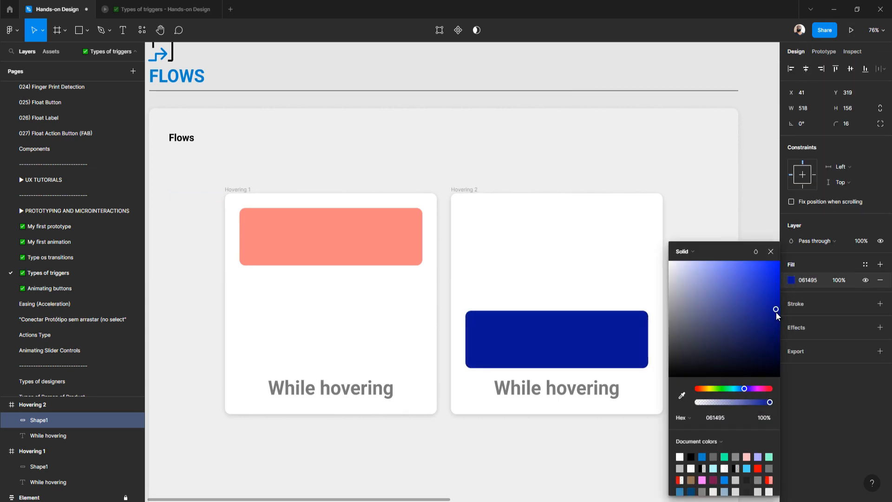
# Step: Preview the hover animation with the dark blue colour, and return to the design file
pyautogui.click(185, 7)
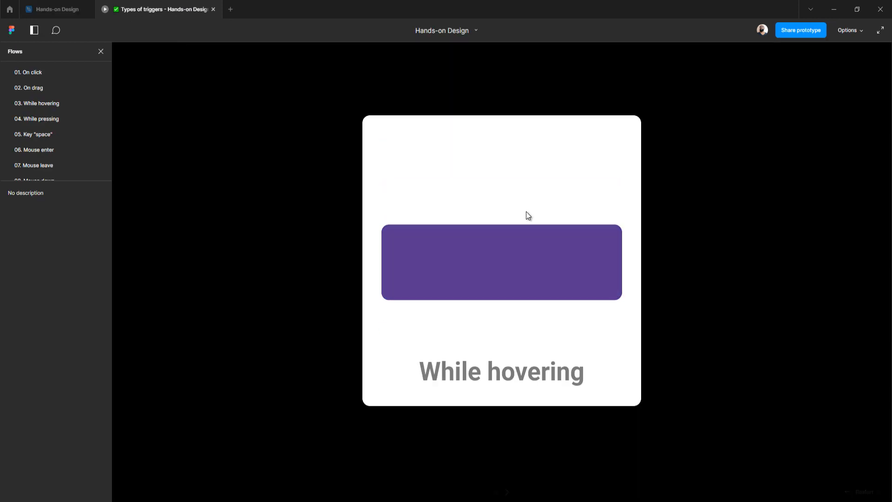
pyautogui.moveTo(478, 199)
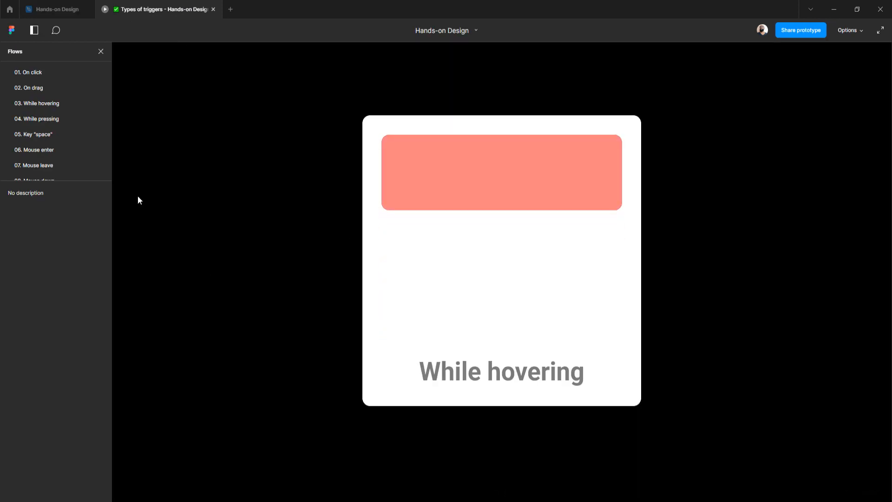
pyautogui.click(46, 10)
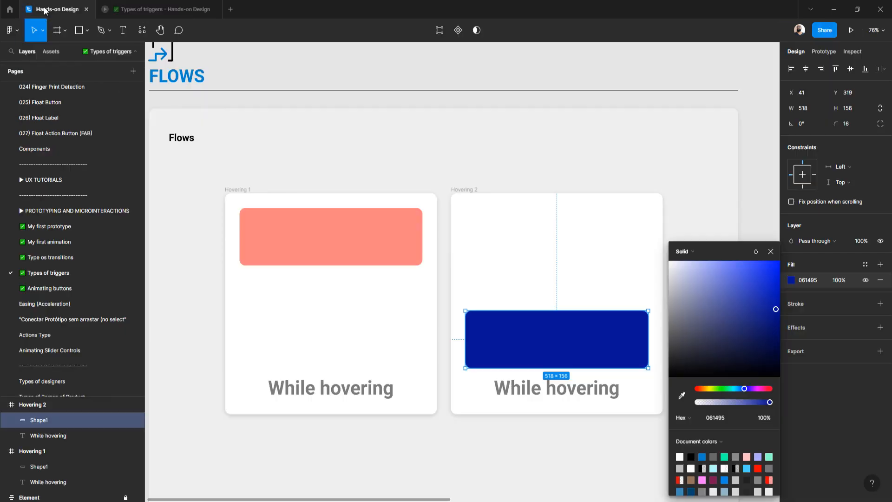
# Step: Review the three triggers listed in the Briefing section and compare them with the Flows section
pyautogui.click(347, 83)
pyautogui.scroll(-6, 384, 163)
pyautogui.scroll(4, 324, 167)
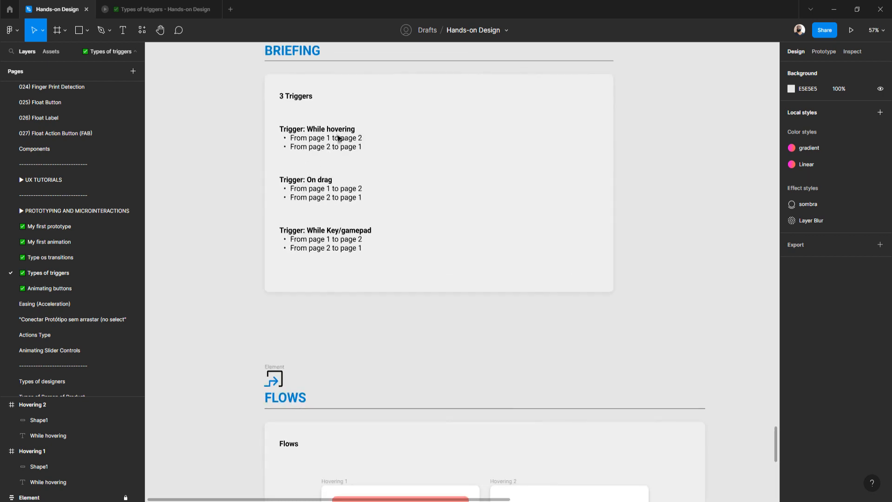
pyautogui.scroll(4, 298, 143)
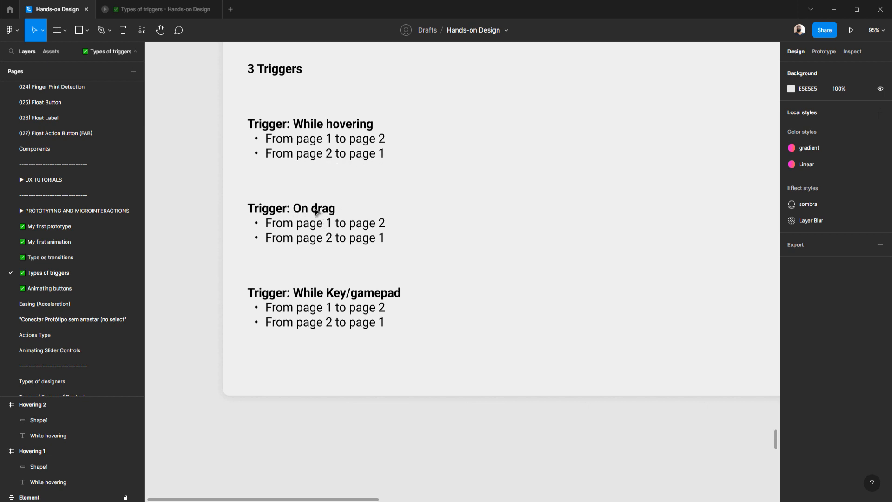
pyautogui.scroll(-10, 355, 213)
pyautogui.scroll(-3, 390, 251)
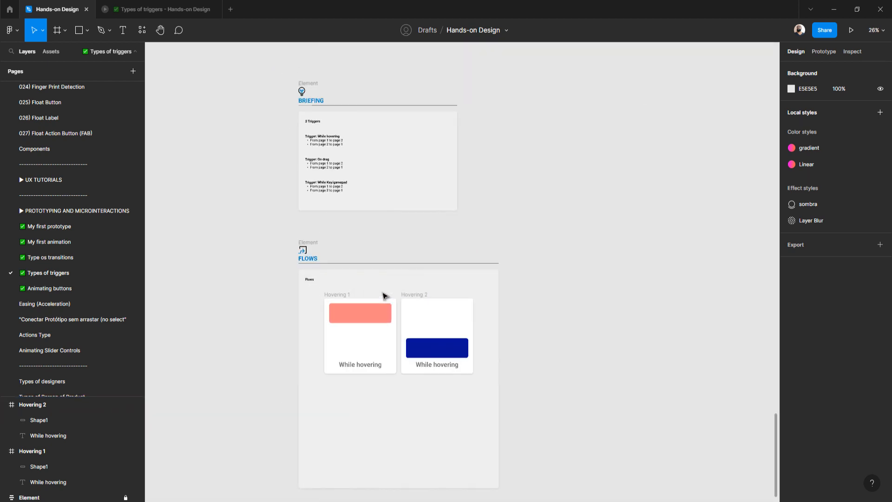
# Step: Unlock the FLOWS element and select the grey card inside it
pyautogui.scroll(3, 375, 306)
pyautogui.rightClick(376, 305)
pyautogui.press('Escape')
pyautogui.scroll(3, 349, 148)
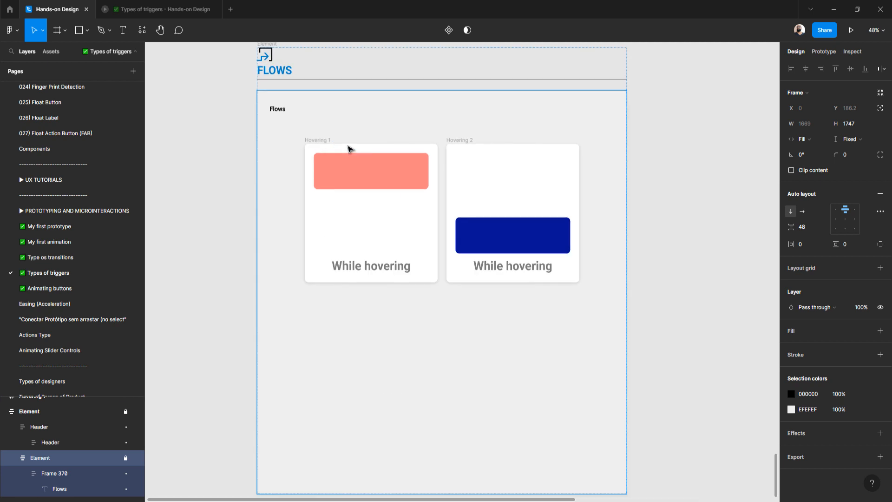
pyautogui.scroll(-3, 349, 148)
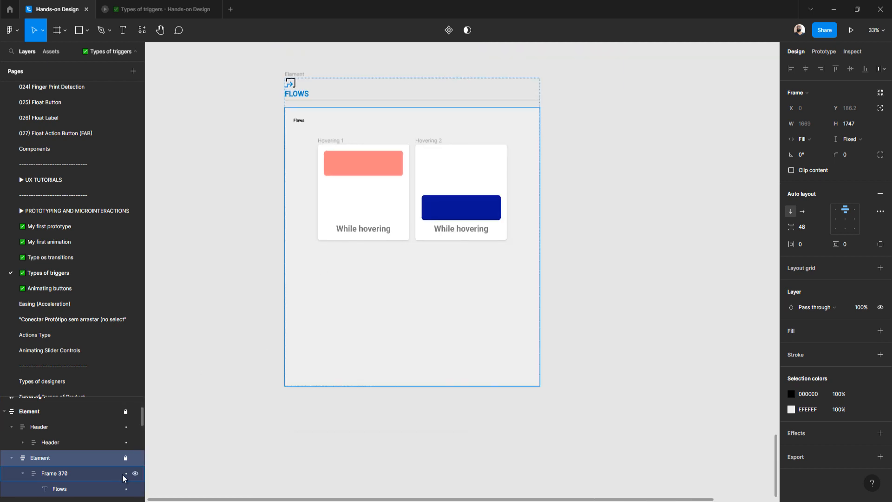
pyautogui.scroll(1, 126, 463)
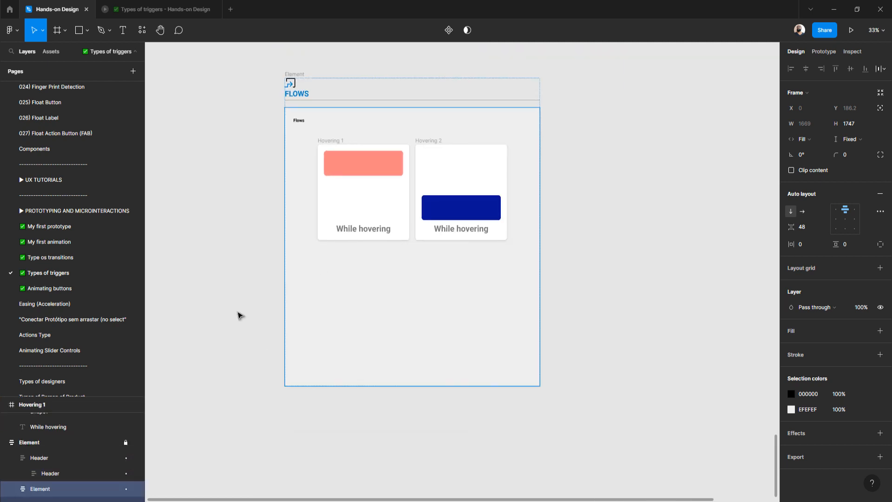
pyautogui.click(245, 335)
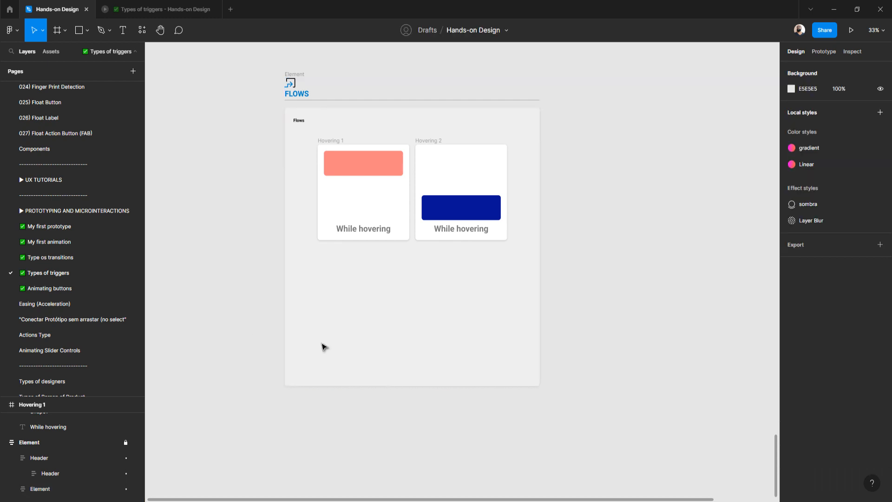
pyautogui.rightClick(321, 342)
pyautogui.press('Escape')
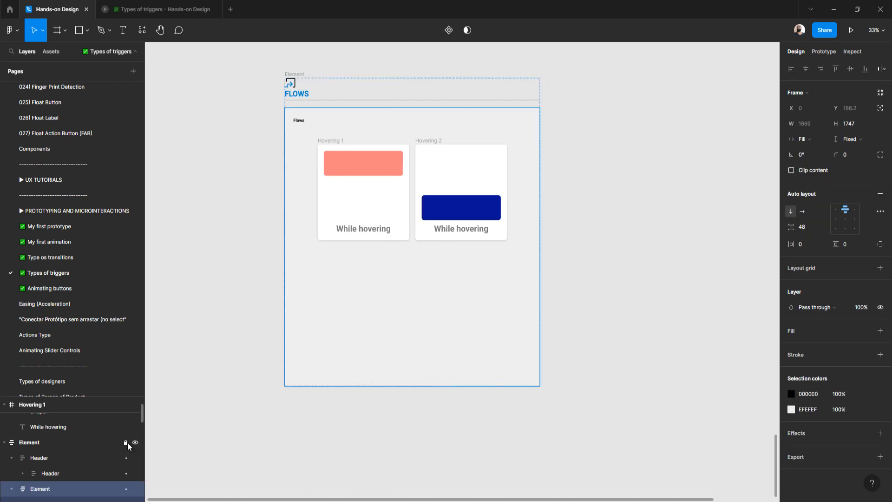
pyautogui.click(327, 343)
pyautogui.click(333, 361)
# Step: Extend the grey Flows card downward to a height of 3573 and lock it
pyautogui.scroll(-3, 337, 339)
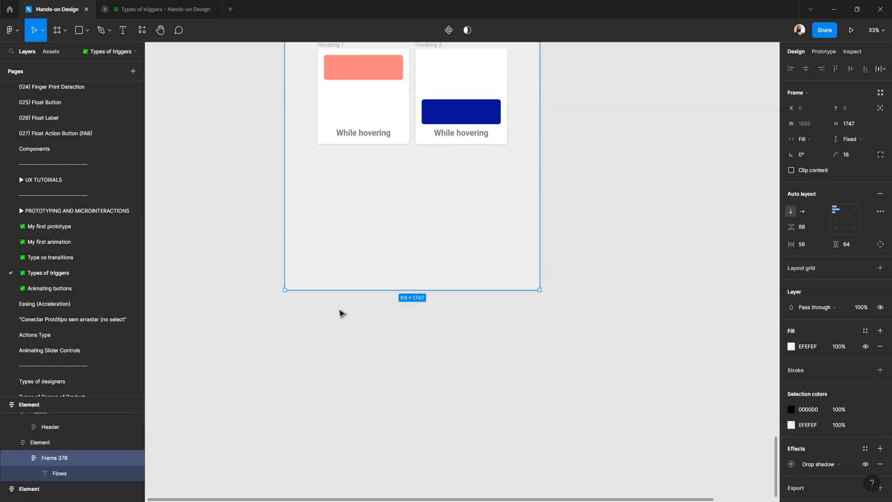
pyautogui.moveTo(340, 291); pyautogui.dragTo(327, 494)
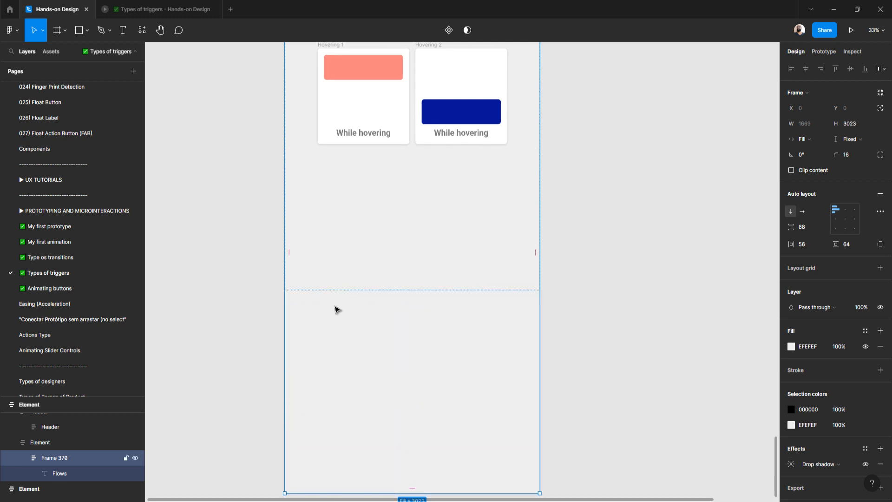
pyautogui.scroll(-3, 373, 304)
pyautogui.scroll(-3, 373, 418)
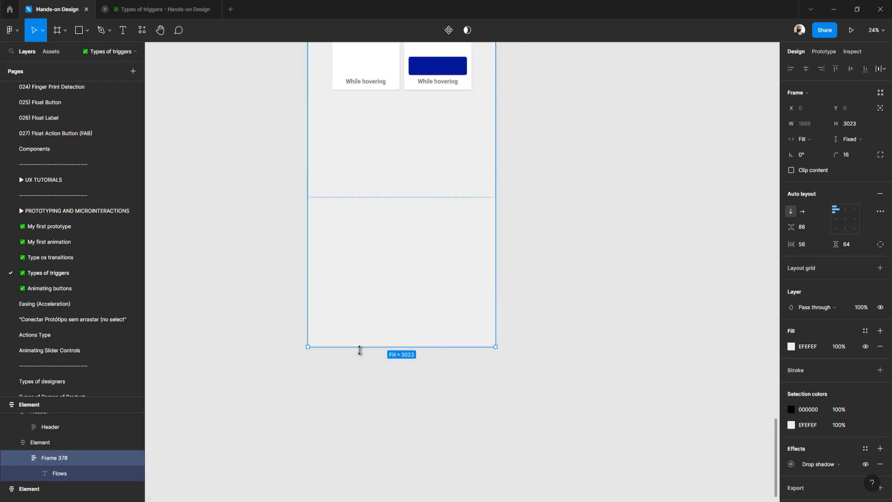
pyautogui.moveTo(357, 347); pyautogui.dragTo(356, 412)
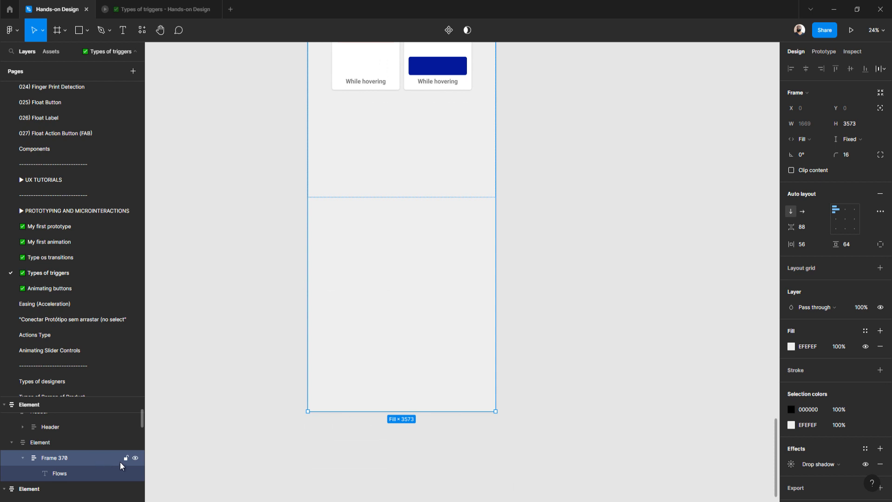
pyautogui.click(126, 458)
pyautogui.click(215, 391)
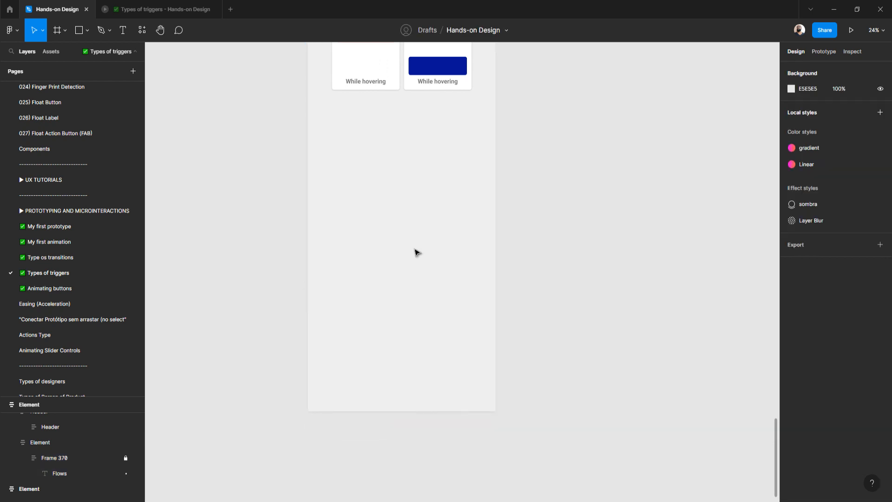
# Step: Stretch the outer FLOWS element downward to take in the taller card, and lock the element
pyautogui.scroll(3, 344, 305)
pyautogui.moveTo(538, 292); pyautogui.dragTo(336, 173)
pyautogui.click(267, 257)
pyautogui.click(335, 276)
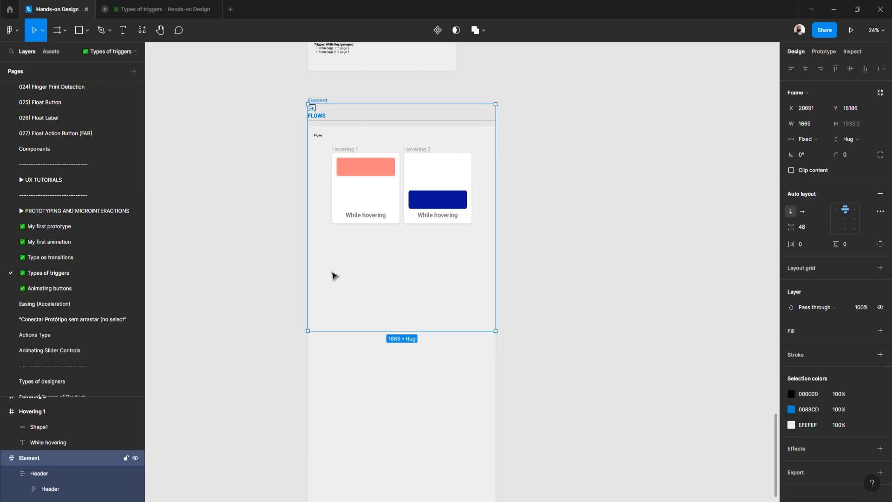
pyautogui.scroll(-1, 333, 352)
pyautogui.moveTo(353, 294); pyautogui.dragTo(358, 437)
pyautogui.scroll(-2, 348, 409)
pyautogui.click(126, 457)
pyautogui.click(126, 457)
pyautogui.click(204, 418)
pyautogui.scroll(2, 225, 349)
pyautogui.hscroll(-1, 343, 271)
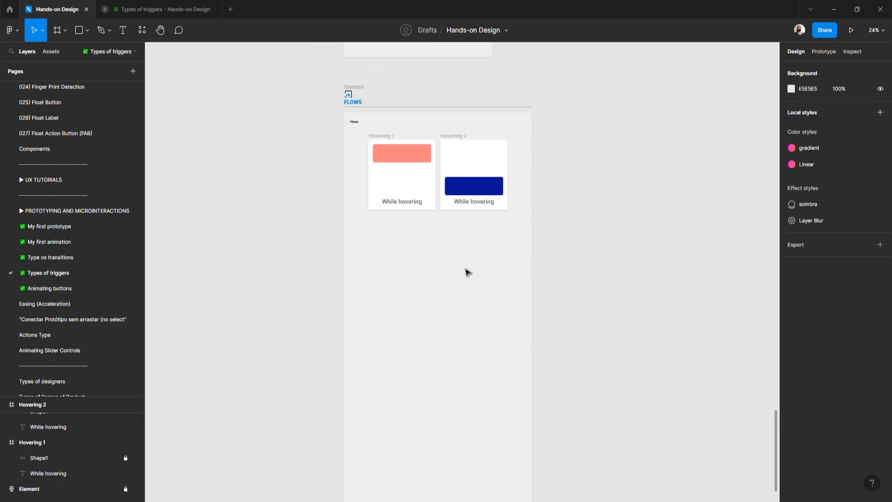
# Step: Duplicate the Hovering 1 and Hovering 2 frames onto the empty canvas beside the Flows card
pyautogui.scroll(2, 458, 228)
pyautogui.moveTo(615, 293); pyautogui.dragTo(339, 122)
pyautogui.hscroll(-4, 315, 167)
pyautogui.moveTo(476, 159); pyautogui.dragTo(255, 187)
pyautogui.hscroll(-3, 243, 176)
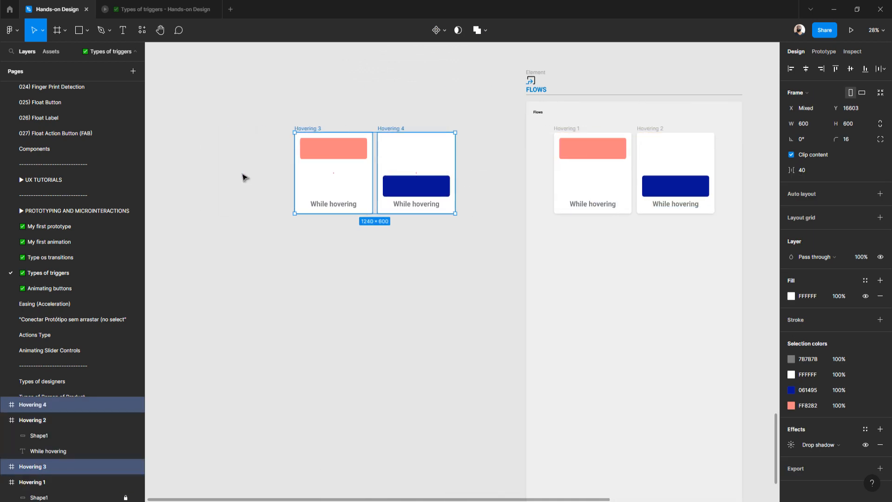
# Step: Examine the prototype connections of the duplicated frames and check the briefing for the next trigger
pyautogui.scroll(5, 335, 167)
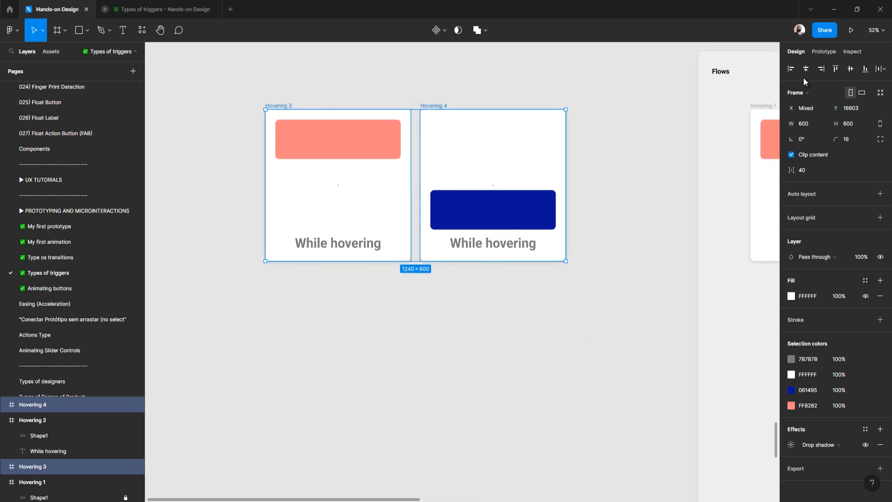
pyautogui.click(825, 52)
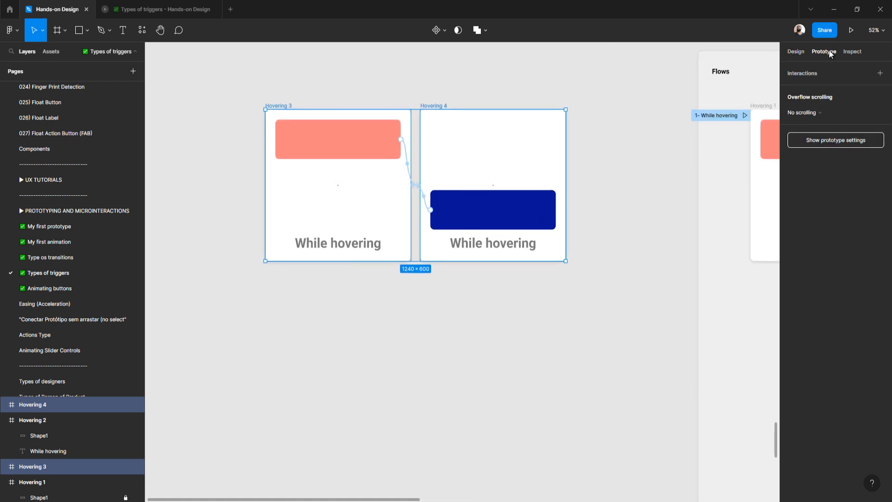
pyautogui.click(309, 82)
pyautogui.click(274, 107)
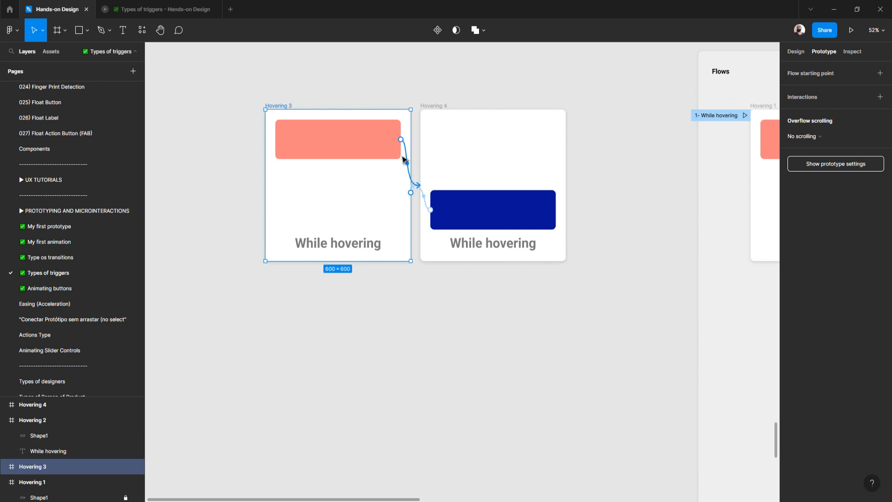
pyautogui.keyDown('ctrl'); pyautogui.scroll(-3, 385, 209); pyautogui.keyUp('ctrl')
pyautogui.scroll(5, 473, 320)
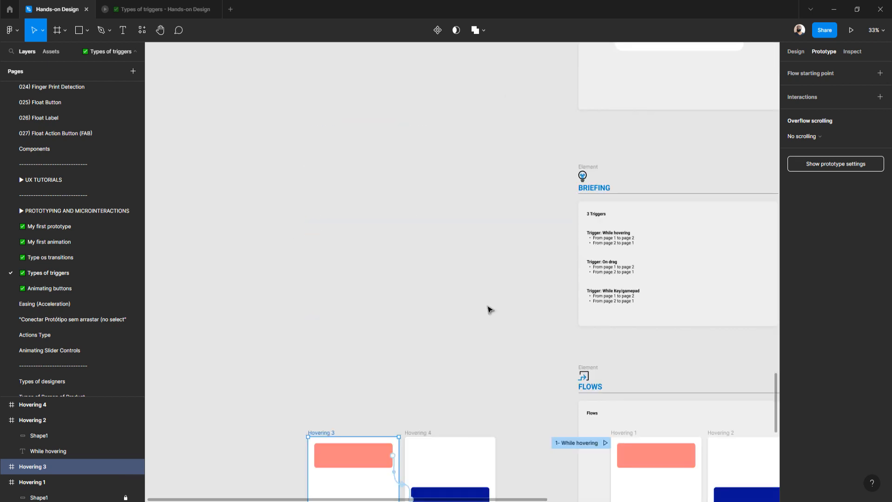
pyautogui.hscroll(3, 489, 308)
pyautogui.keyDown('ctrl'); pyautogui.scroll(1, 455, 272); pyautogui.keyUp('ctrl')
pyautogui.keyDown('ctrl'); pyautogui.scroll(-2, 446, 266); pyautogui.keyUp('ctrl')
pyautogui.keyDown('ctrl'); pyautogui.scroll(4, 367, 293); pyautogui.keyUp('ctrl')
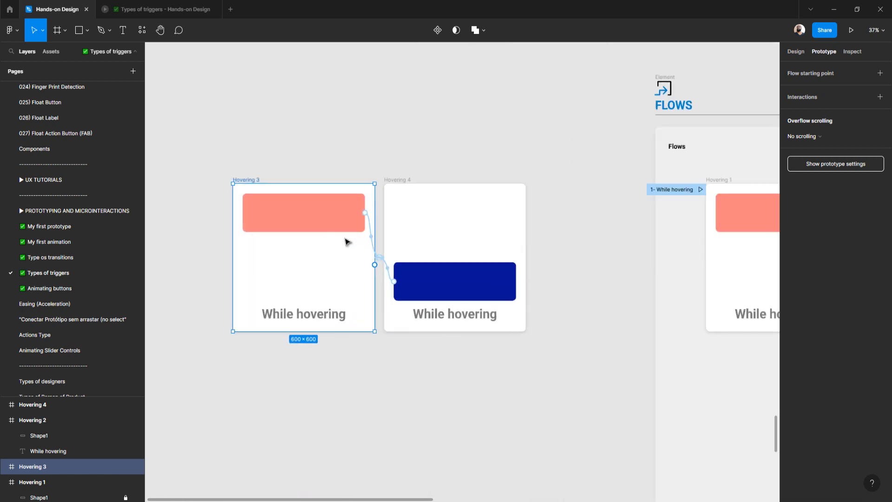
pyautogui.keyDown('ctrl'); pyautogui.scroll(5, 346, 241); pyautogui.keyUp('ctrl')
pyautogui.keyDown('ctrl'); pyautogui.scroll(-2, 346, 242); pyautogui.keyUp('ctrl')
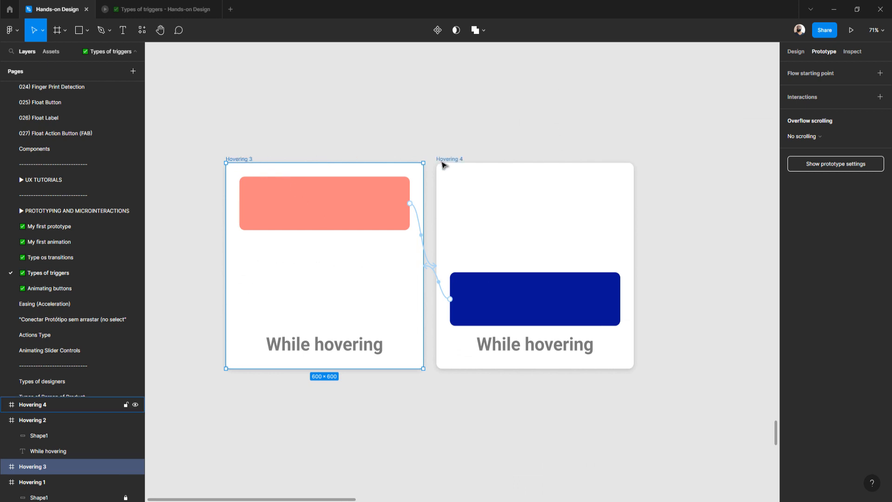
# Step: Change the label in Hovering 3 to "On drag" and centre it horizontally in the frame
pyautogui.click(354, 347)
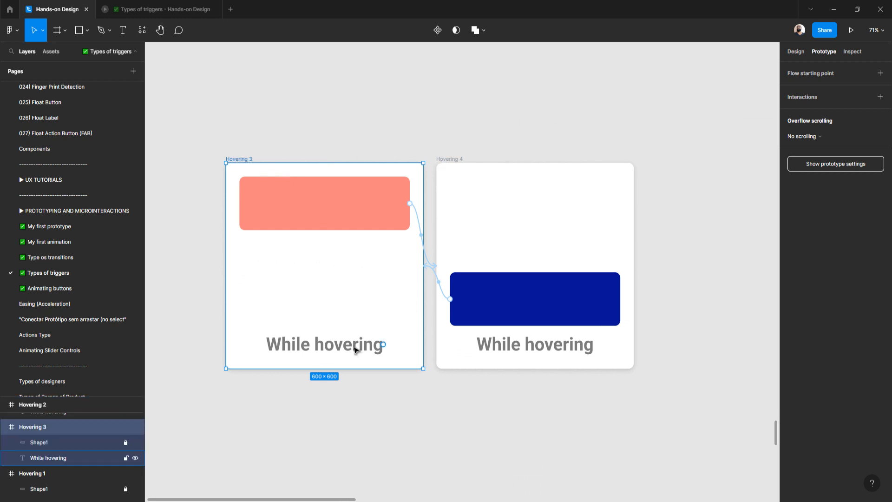
pyautogui.doubleClick(351, 346)
pyautogui.doubleClick(348, 346)
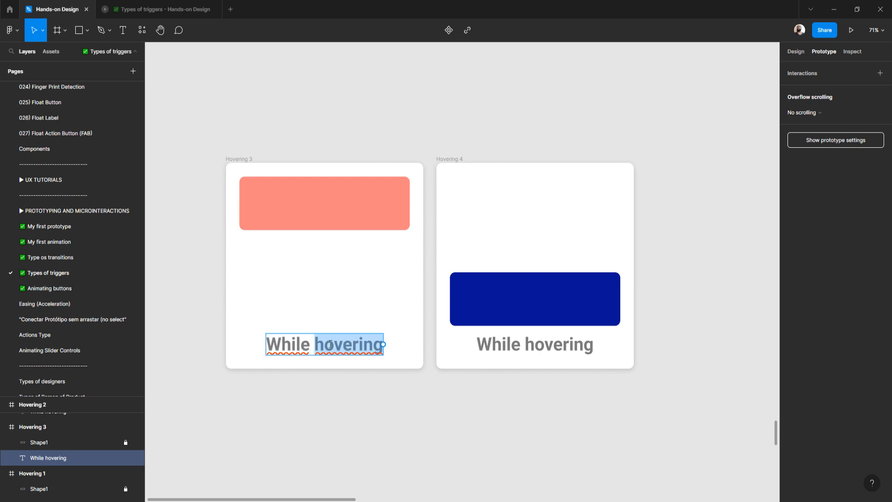
pyautogui.doubleClick(301, 345)
pyautogui.write('On')
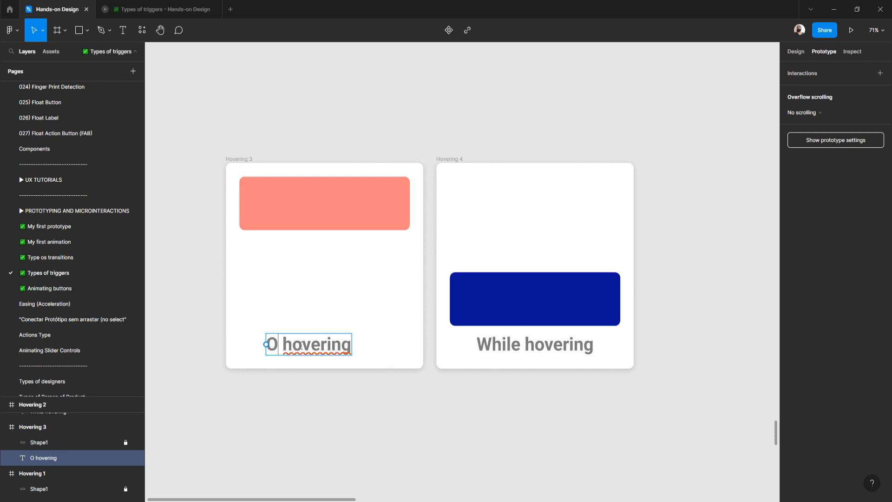
pyautogui.doubleClick(313, 348)
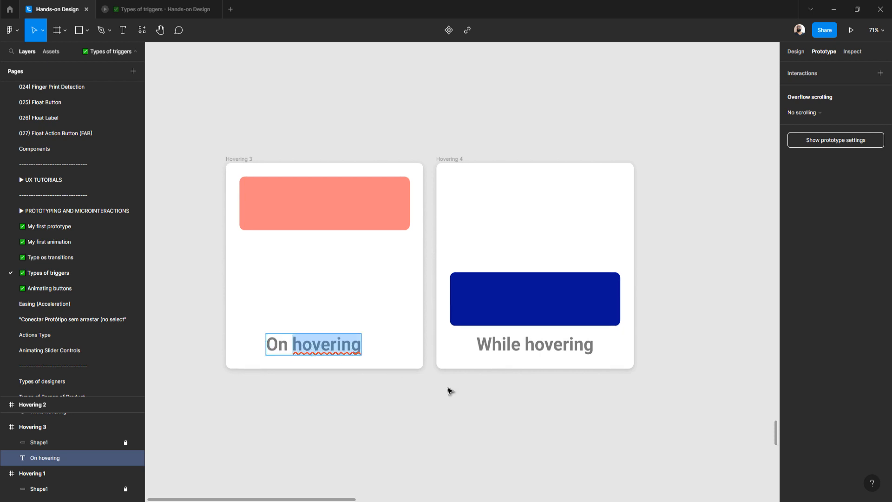
pyautogui.write('drag')
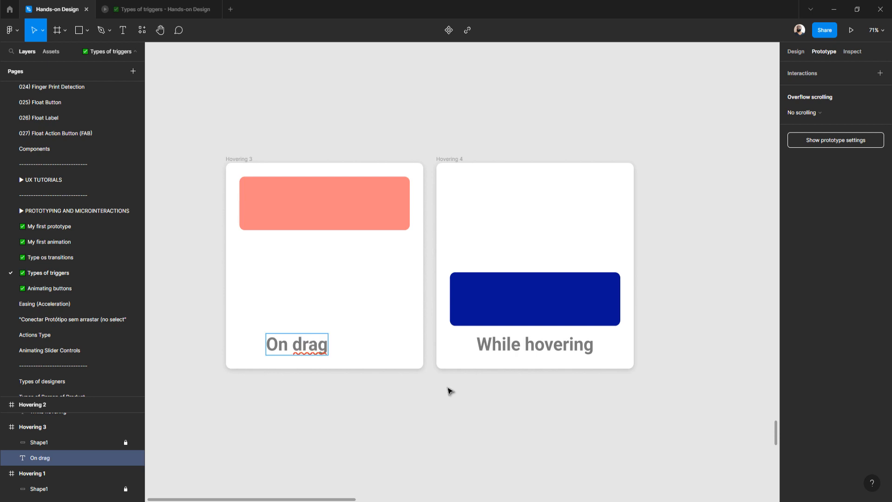
pyautogui.hotkey('ctrl', 'a')
pyautogui.press('Escape')
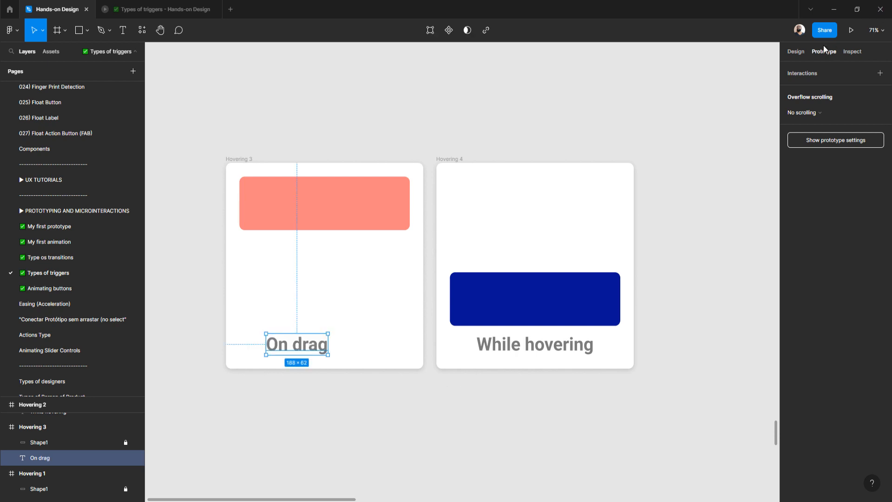
pyautogui.click(798, 53)
pyautogui.click(806, 68)
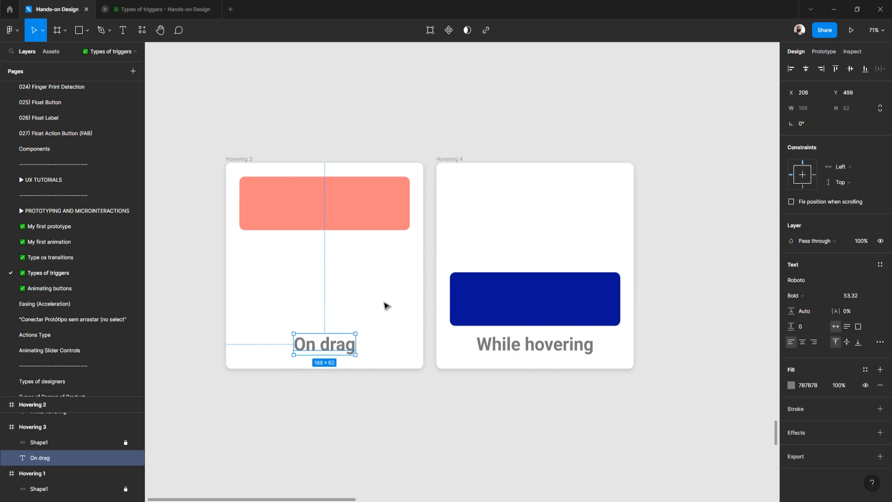
# Step: Replace the While hovering label in Hovering 4 with a copy of the On drag label
pyautogui.click(498, 344)
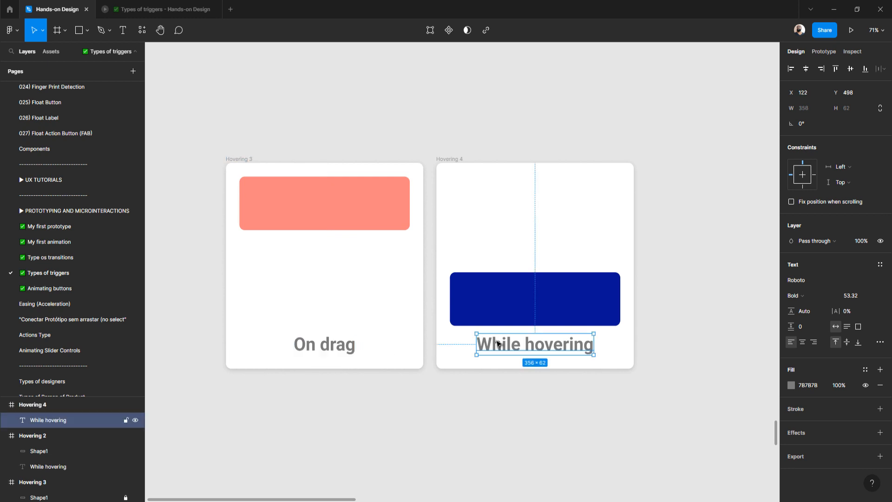
pyautogui.press('Delete')
pyautogui.click(450, 158)
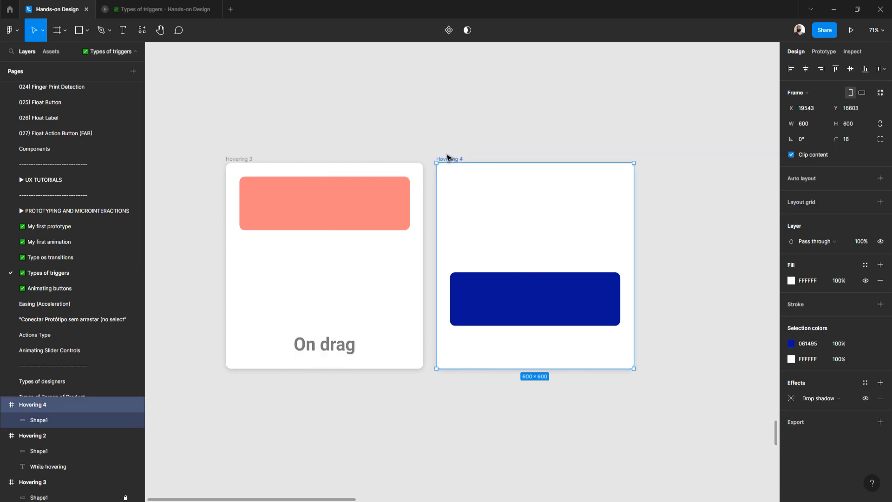
pyautogui.hotkey('ctrl', 'v')
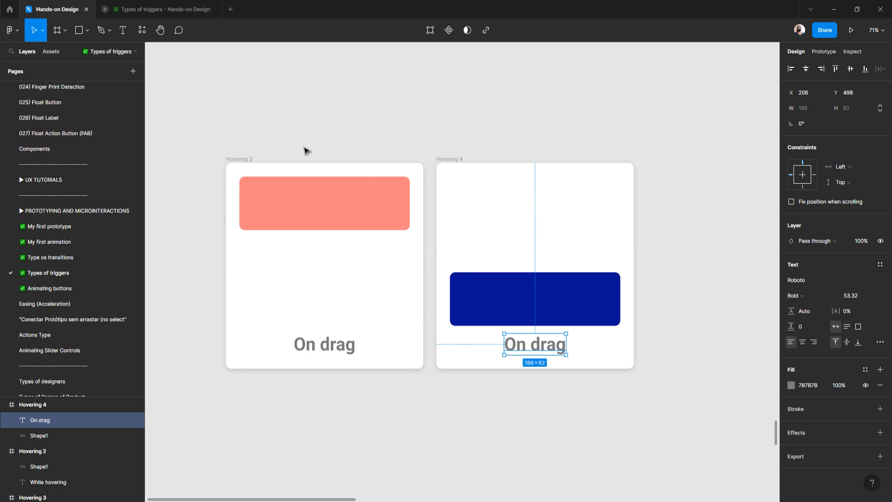
# Step: Add a flow starting point to Hovering 3 and name it "2- On drag"
pyautogui.click(239, 159)
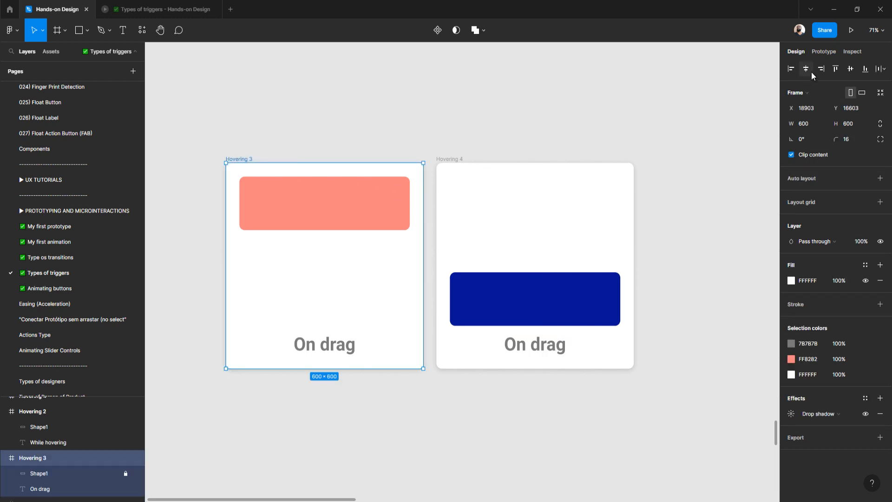
pyautogui.click(823, 52)
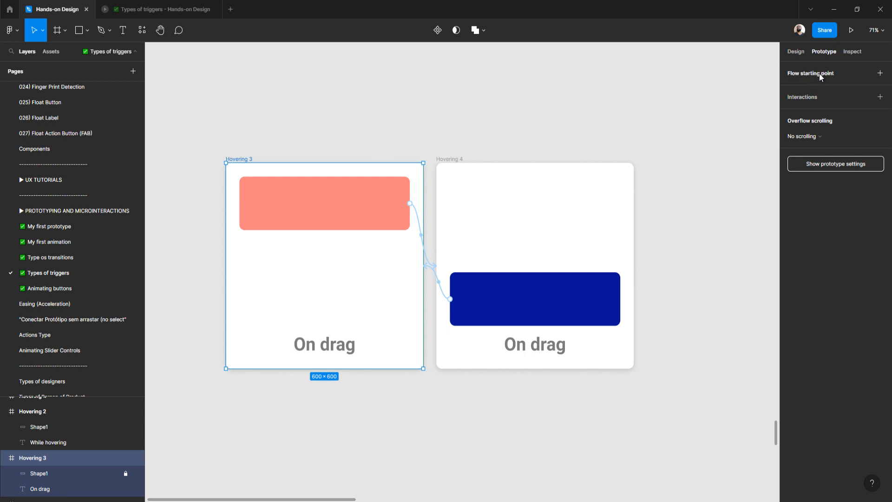
pyautogui.click(880, 73)
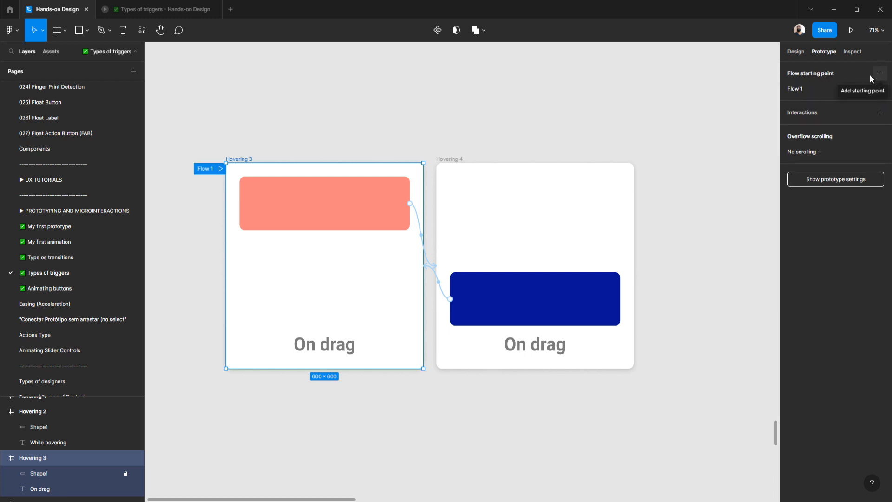
pyautogui.doubleClick(205, 170)
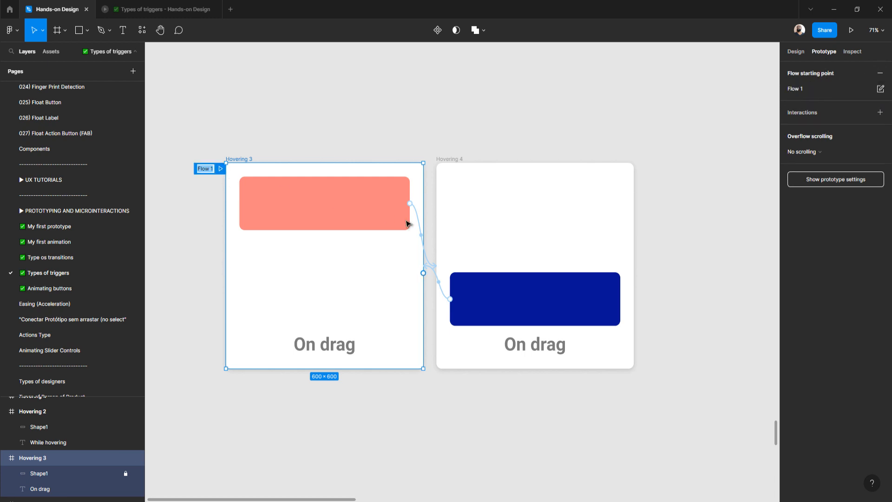
pyautogui.write('2- On drag')
pyautogui.press('Return')
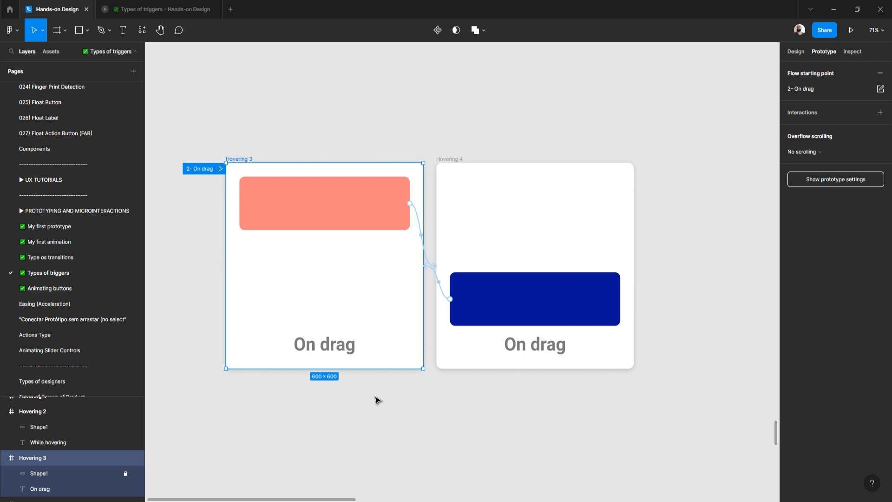
# Step: Set the trigger of both rectangle connections between Hovering 3 and Hovering 4 to On drag
pyautogui.click(420, 224)
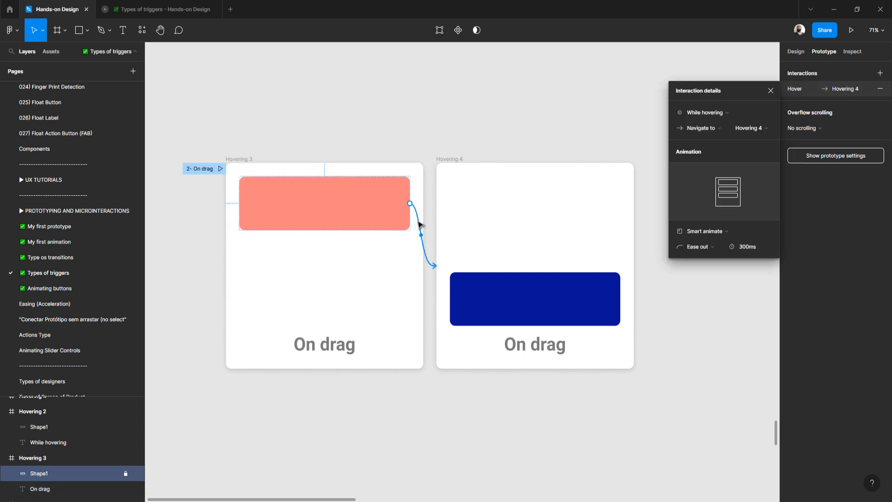
pyautogui.click(719, 115)
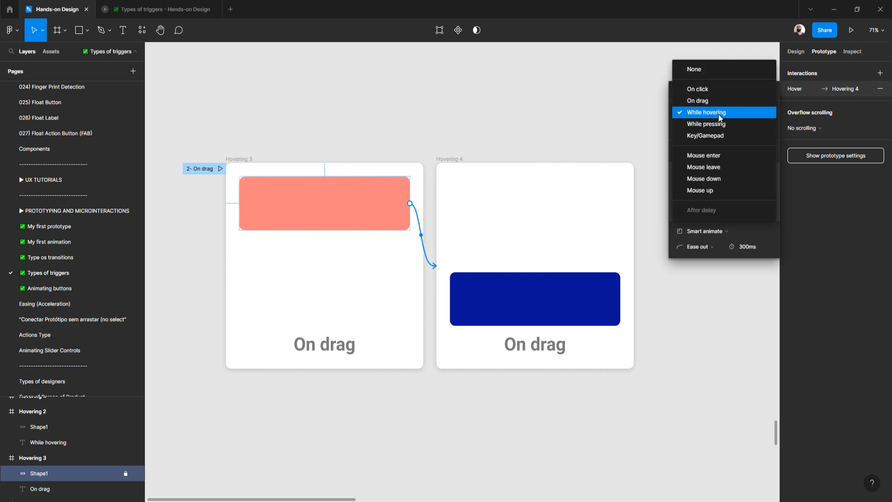
pyautogui.click(720, 100)
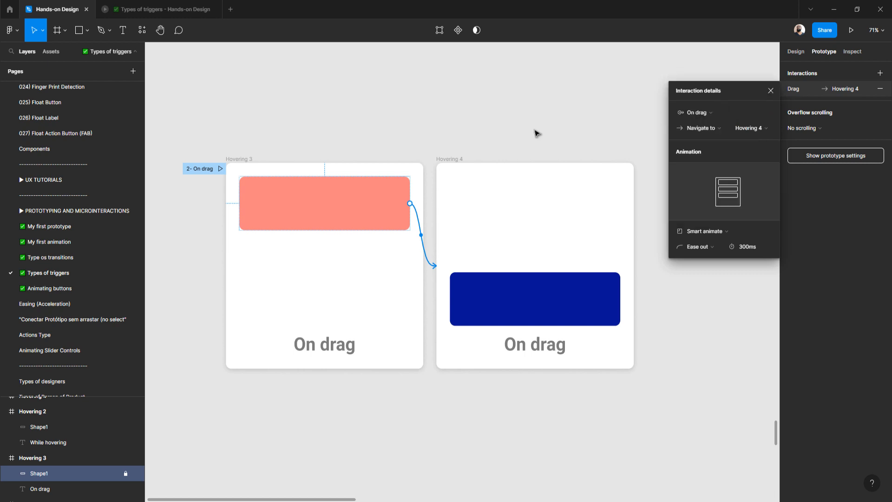
pyautogui.click(456, 160)
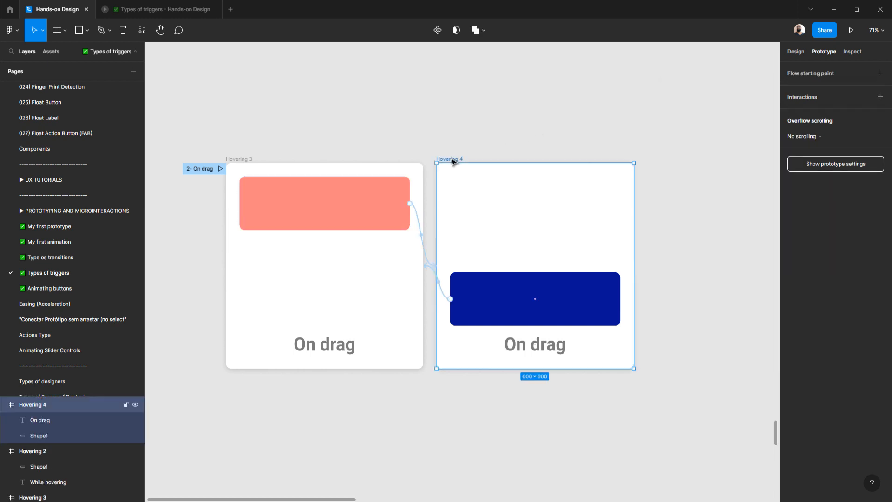
pyautogui.click(439, 281)
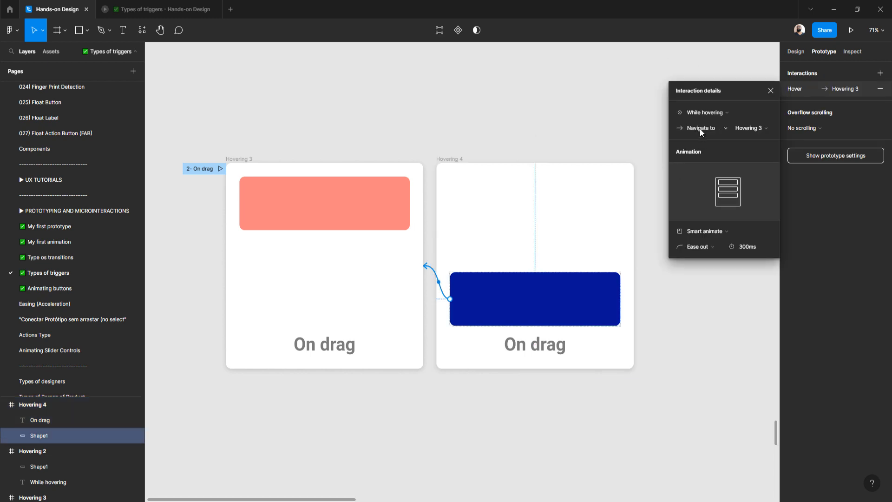
pyautogui.click(705, 114)
pyautogui.click(706, 101)
# Step: Preview the 2- On drag flow, enlarge the flows list and compare it with the 1- While hovering flow
pyautogui.click(222, 169)
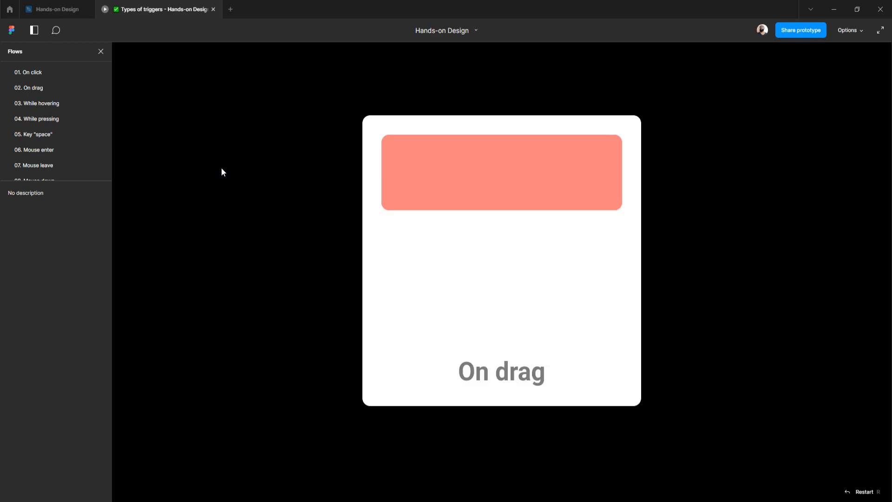
pyautogui.moveTo(71, 180); pyautogui.dragTo(72, 301)
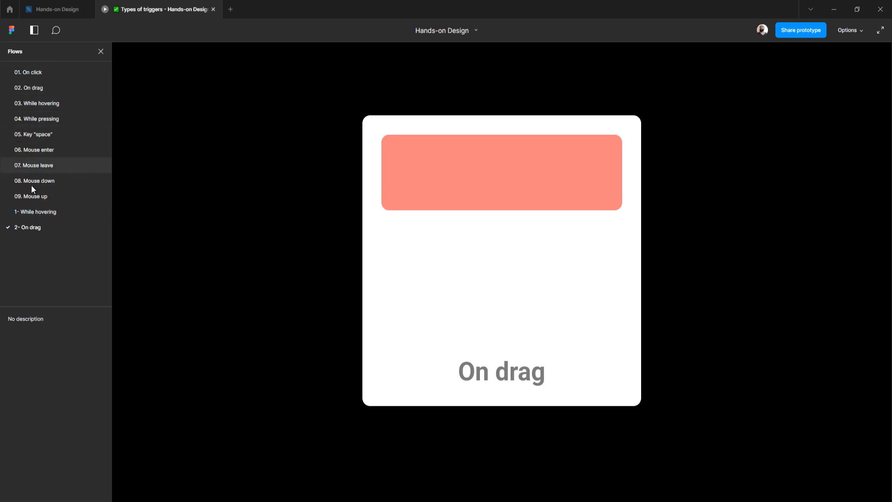
pyautogui.click(37, 210)
pyautogui.click(37, 227)
pyautogui.click(39, 213)
pyautogui.click(36, 227)
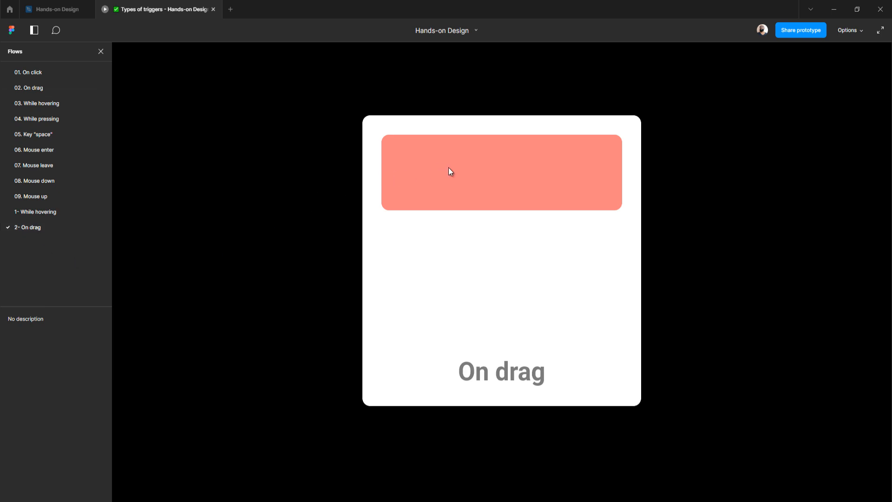
pyautogui.click(37, 214)
pyautogui.moveTo(445, 194)
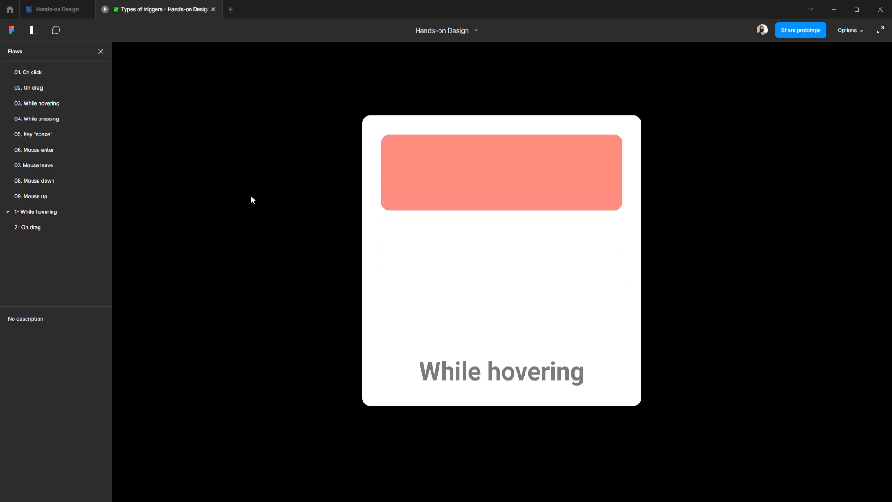
# Step: Test the 2- On drag flow's interaction by pulling the rectangle sideways, down and back up in the preview
pyautogui.click(45, 227)
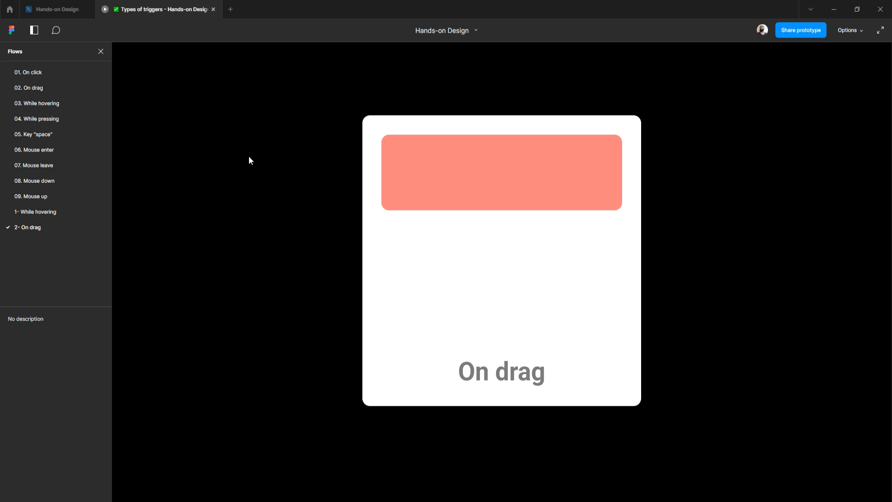
pyautogui.moveTo(543, 172); pyautogui.dragTo(761, 146)
pyautogui.moveTo(495, 166); pyautogui.dragTo(500, 321)
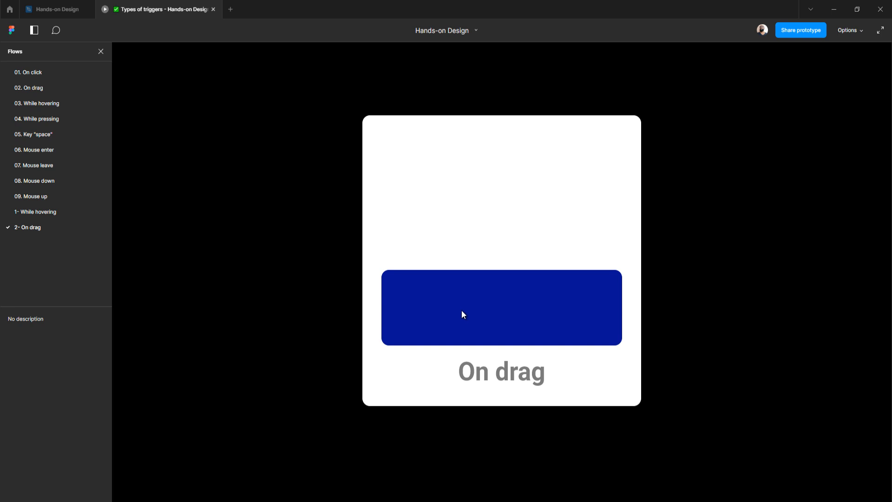
pyautogui.moveTo(482, 316); pyautogui.dragTo(496, 151)
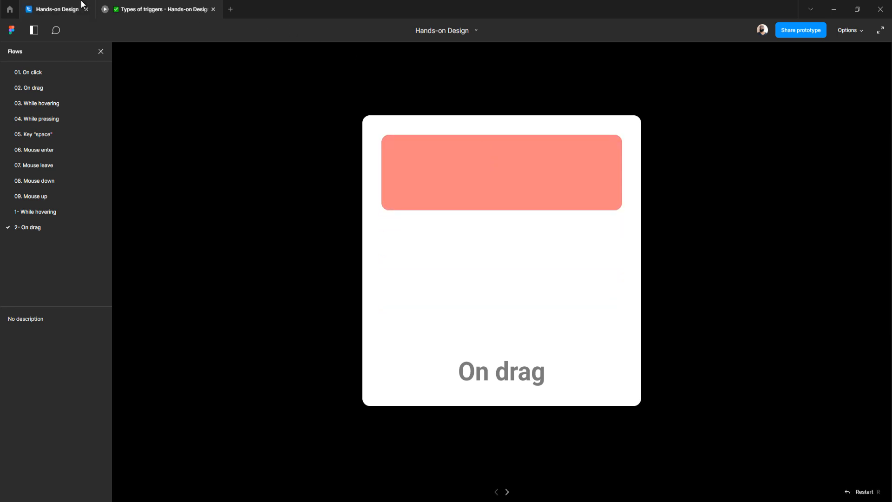
# Step: Narrow the blue rectangle in Hovering 4 to 68 × 156 about its centre and check both connections' interaction details
pyautogui.click(57, 9)
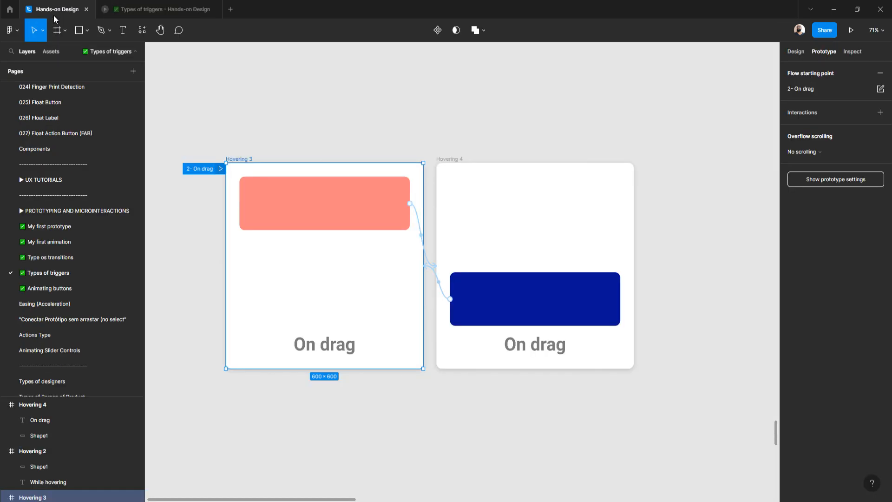
pyautogui.click(504, 303)
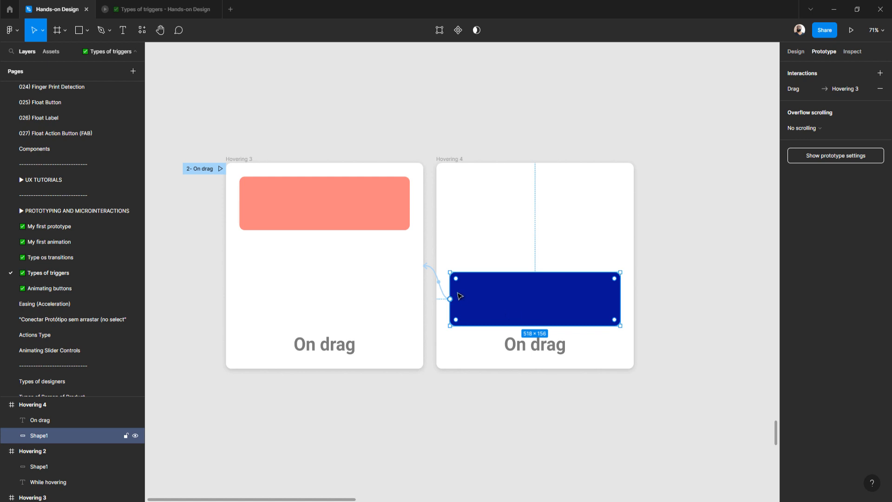
pyautogui.moveTo(452, 290); pyautogui.dragTo(524, 290)
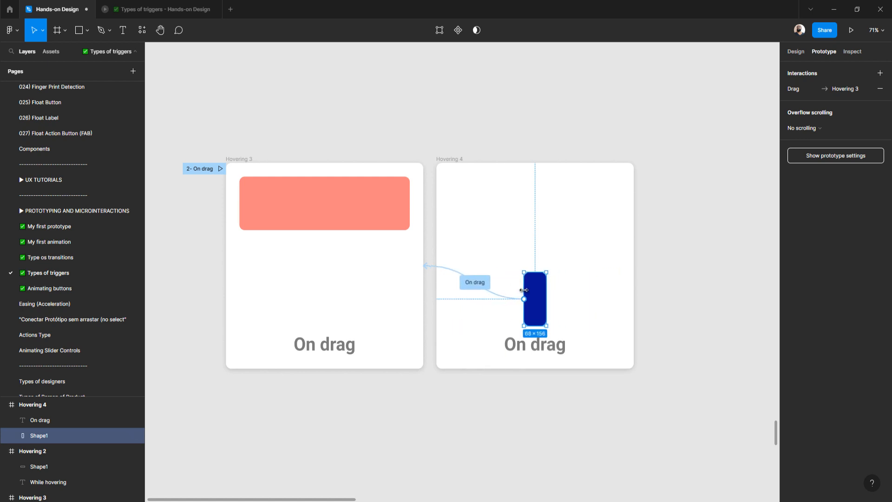
pyautogui.click(482, 285)
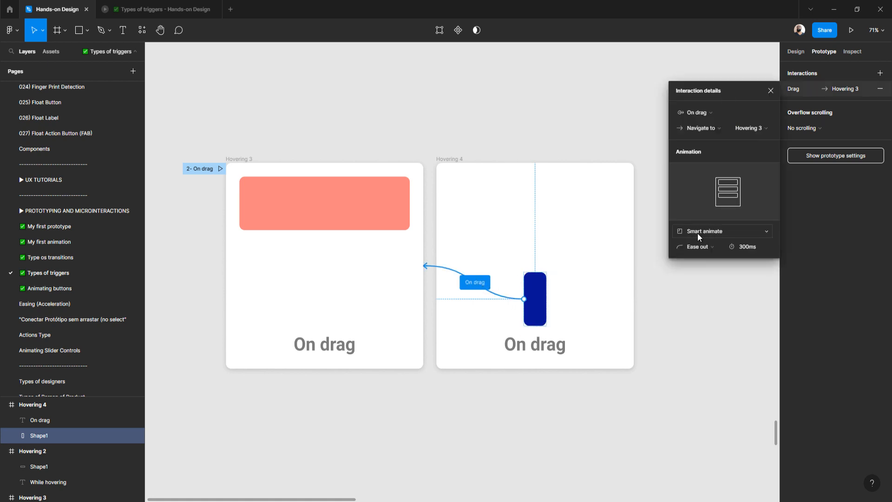
pyautogui.click(238, 158)
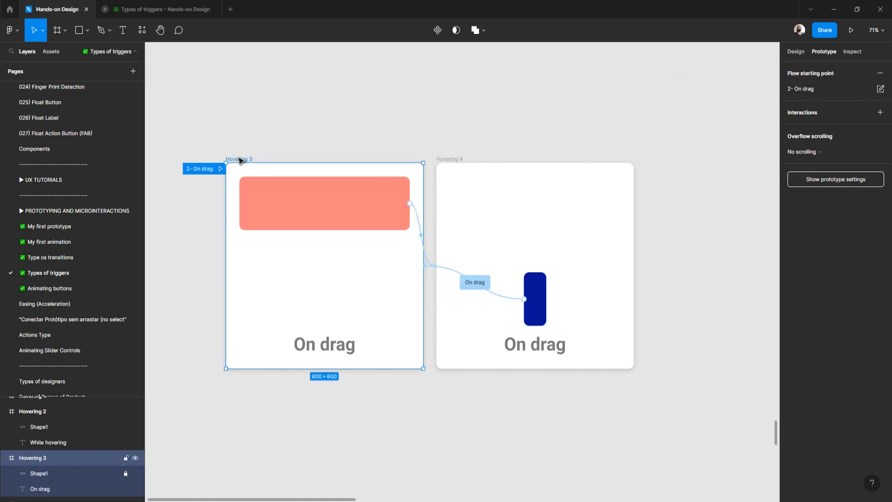
pyautogui.click(423, 236)
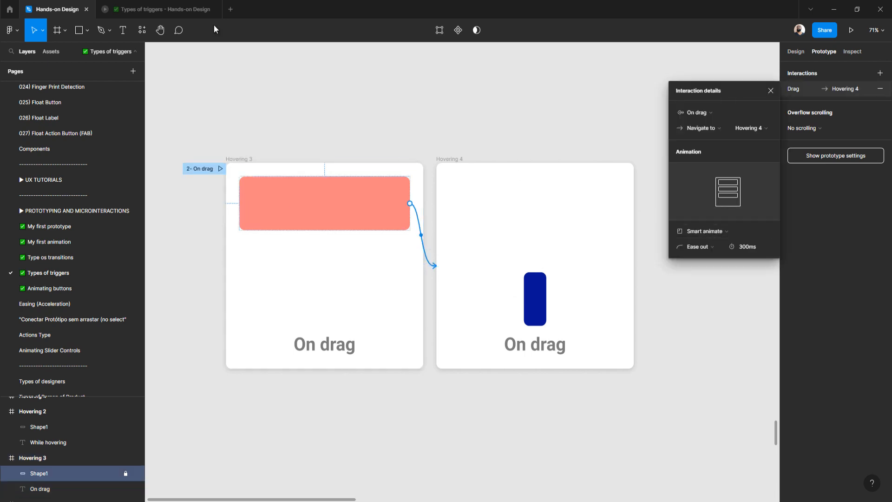
# Step: Test in the preview how the coral rectangle transforms into the narrowed blue one when pulled down and back up
pyautogui.click(177, 8)
pyautogui.moveTo(505, 158); pyautogui.dragTo(504, 288)
pyautogui.moveTo(506, 330); pyautogui.dragTo(529, 340)
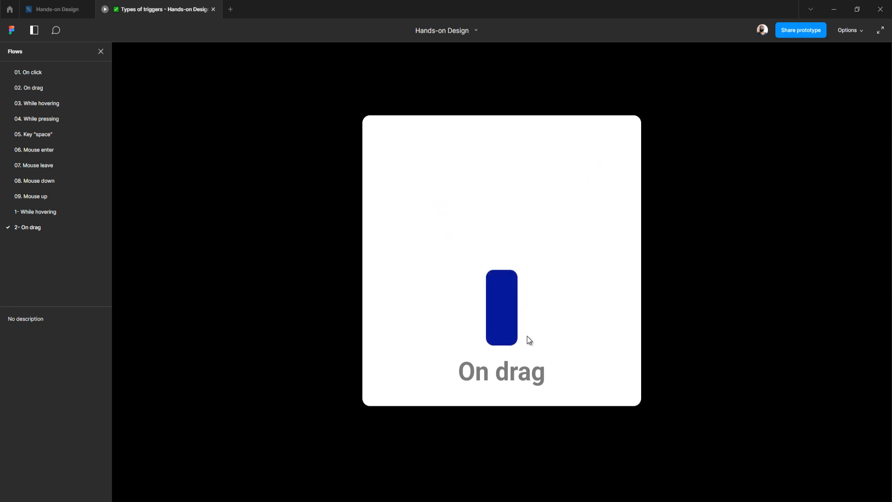
pyautogui.moveTo(529, 272); pyautogui.dragTo(532, 135)
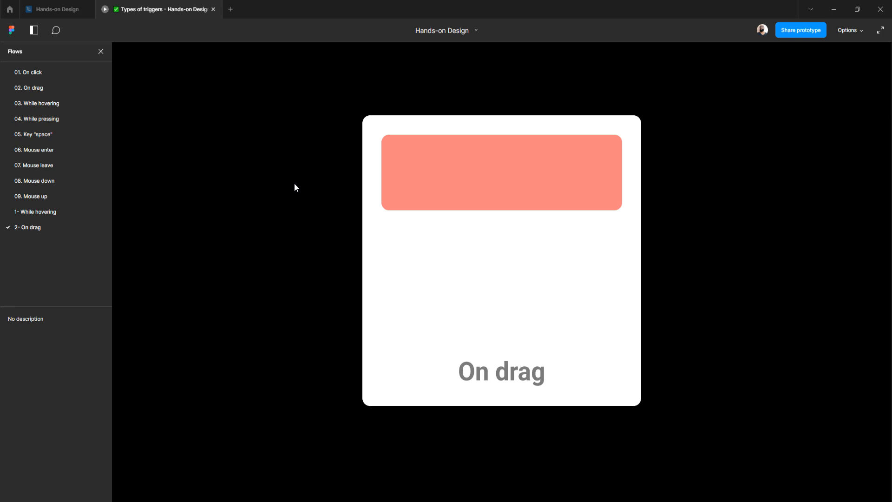
pyautogui.moveTo(461, 222); pyautogui.dragTo(479, 388)
pyautogui.moveTo(500, 316); pyautogui.dragTo(513, 110)
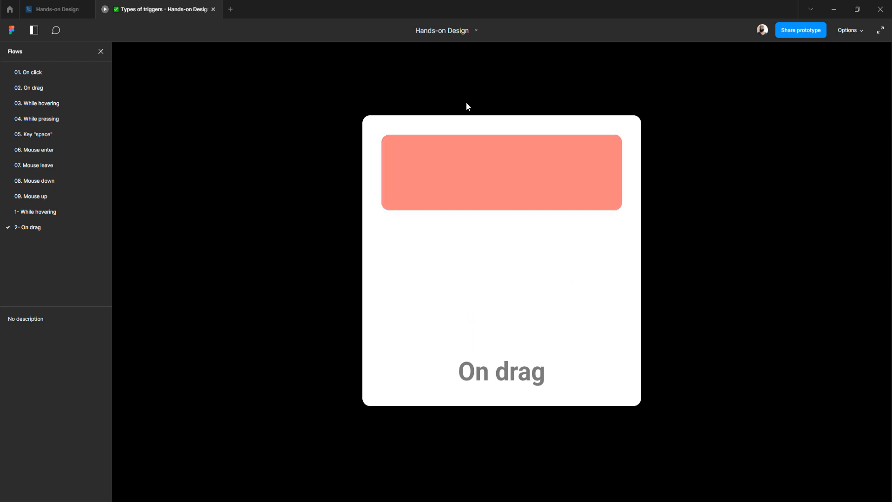
# Step: Undo the narrowing of the blue rectangle in Hovering 4
pyautogui.click(65, 7)
pyautogui.hotkey('ctrl', 'z')
pyautogui.hotkey('ctrl', 'z')
pyautogui.hotkey('ctrl', 'z')
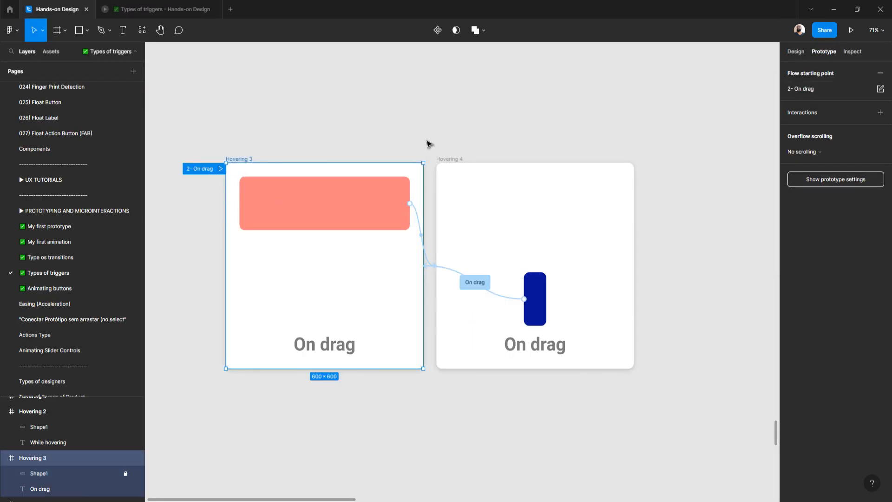
pyautogui.click(428, 145)
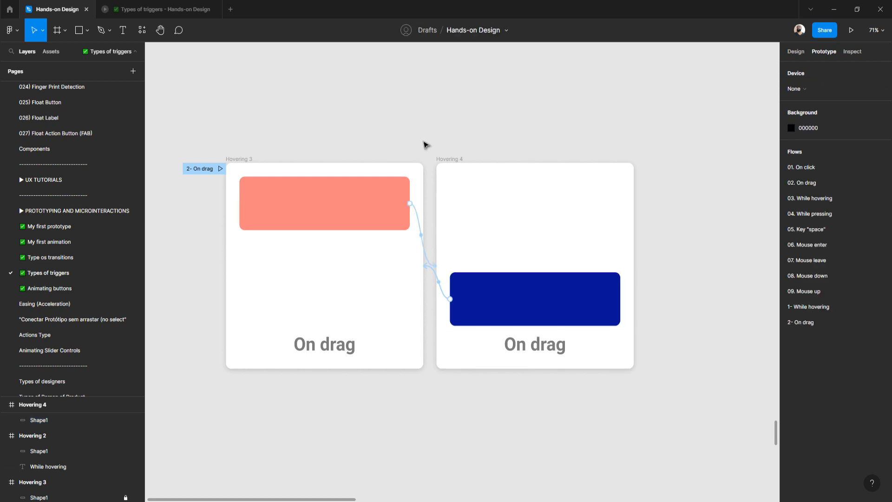
# Step: Move the Hovering 3 and Hovering 4 frames into the Flows area below Hovering 1 and Hovering 2, at about Y 17466
pyautogui.scroll(-5, 340, 133)
pyautogui.moveTo(223, 109); pyautogui.dragTo(474, 253)
pyautogui.click(795, 52)
pyautogui.click(308, 140)
pyautogui.moveTo(343, 210); pyautogui.dragTo(551, 322)
pyautogui.hotkey('ctrl', 'z')
pyautogui.moveTo(241, 95); pyautogui.dragTo(481, 275)
pyautogui.moveTo(388, 153); pyautogui.dragTo(639, 255)
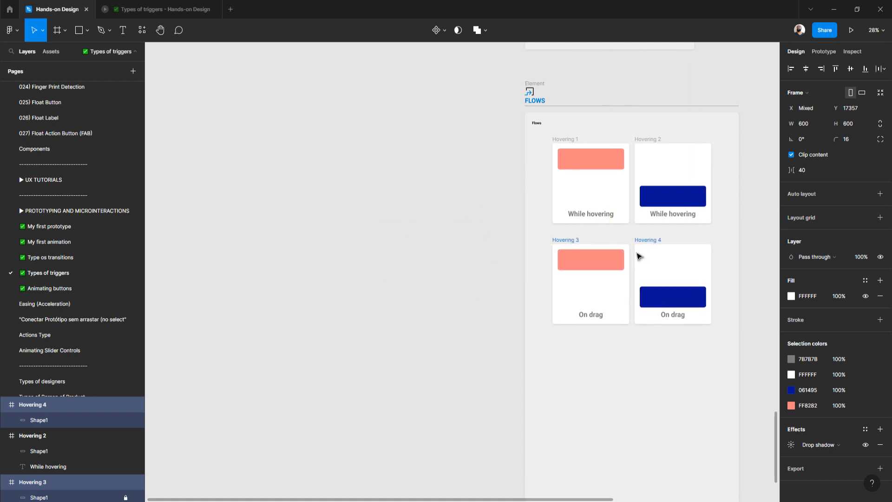
pyautogui.moveTo(627, 266); pyautogui.dragTo(630, 272)
# Step: Unlock the coral rectangle in Hovering 3 and change its fill to the yellow-orange F4C05A
pyautogui.click(607, 275)
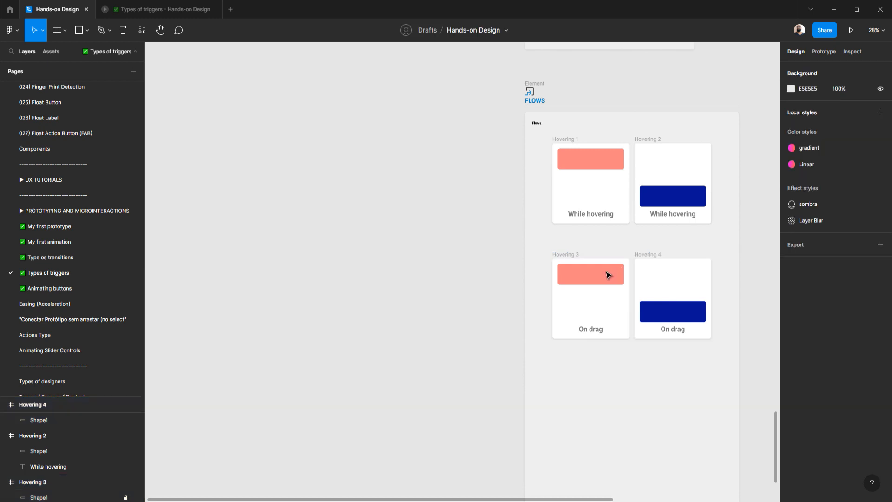
pyautogui.click(602, 277)
pyautogui.press('Escape')
pyautogui.click(575, 255)
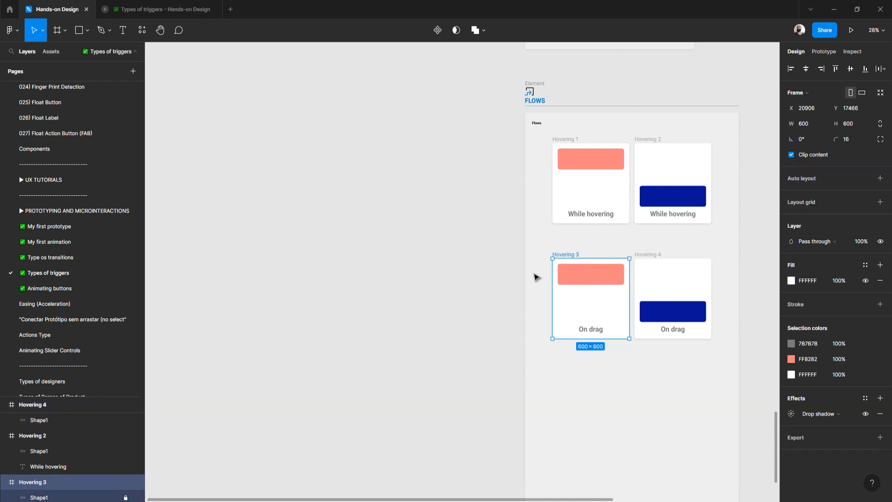
pyautogui.click(124, 498)
pyautogui.click(125, 497)
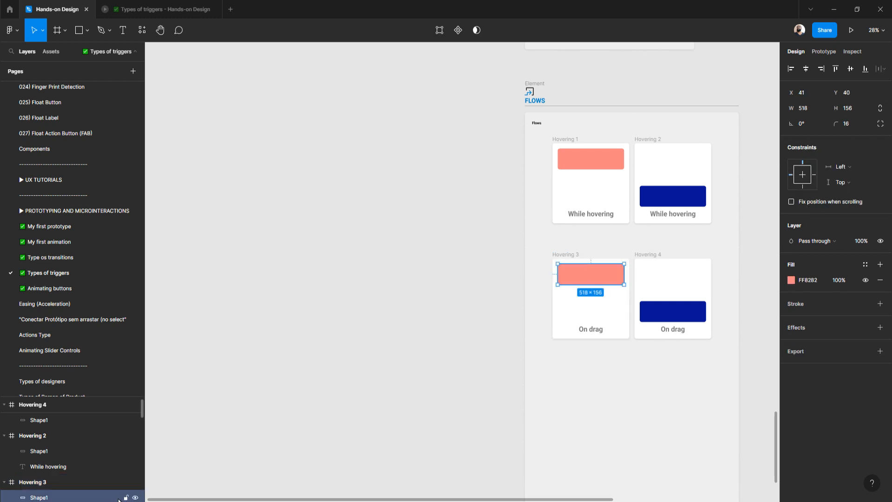
pyautogui.click(792, 280)
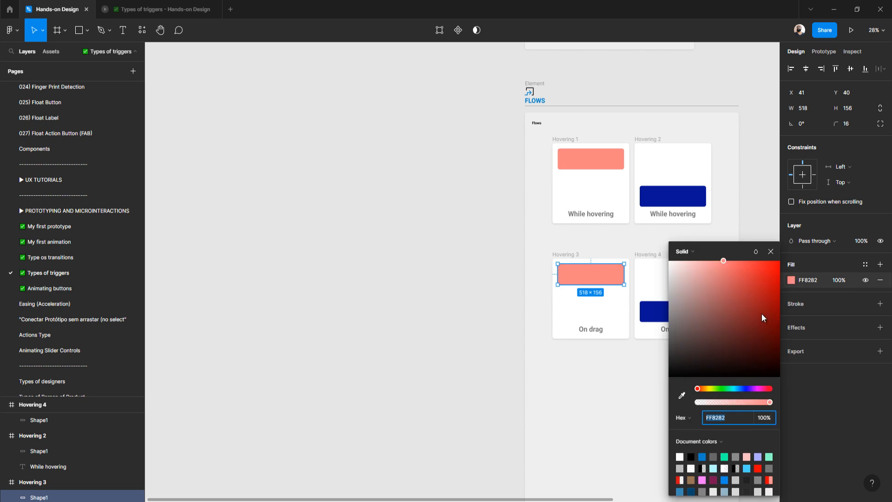
pyautogui.moveTo(699, 388)
pyautogui.mouseDown()
pyautogui.moveTo(746, 396)
pyautogui.moveTo(710, 392)
pyautogui.mouseUp()
pyautogui.moveTo(754, 290); pyautogui.dragTo(734, 265)
pyautogui.click(437, 304)
# Step: Change the fill of the blue rectangle in Hovering 4 to the teal 06958C
pyautogui.hscroll(5, 439, 303)
pyautogui.click(533, 319)
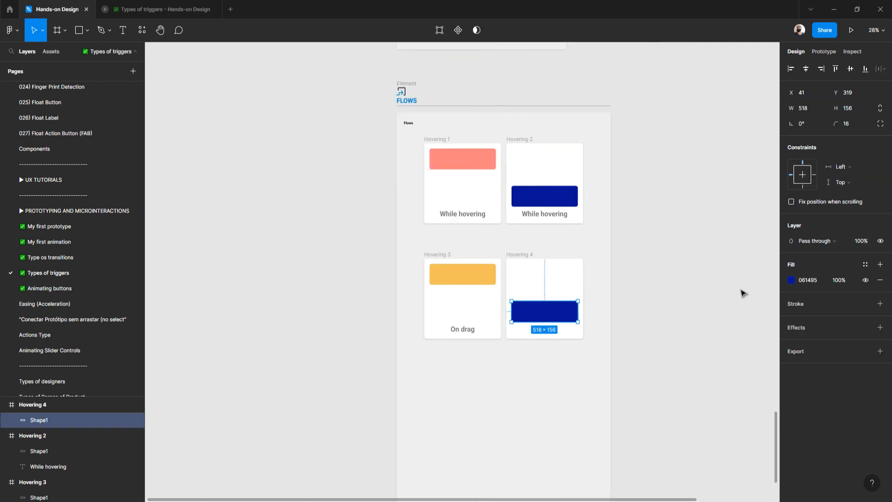
pyautogui.click(792, 280)
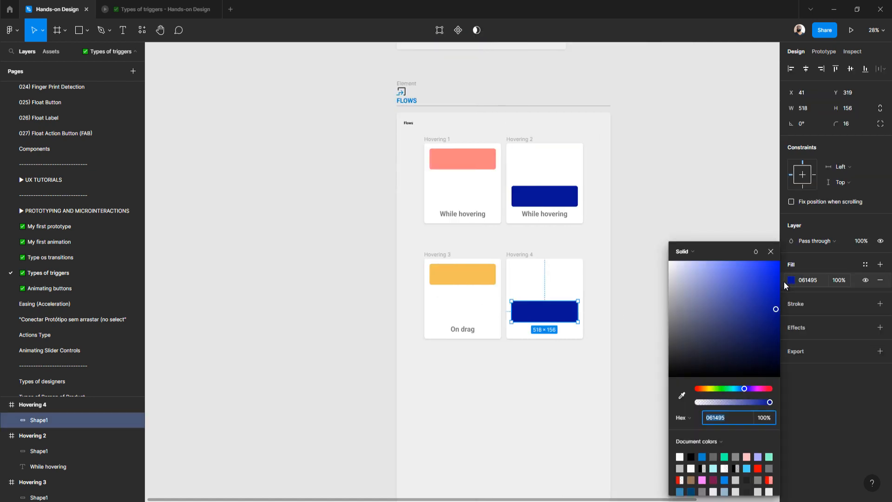
pyautogui.moveTo(740, 391); pyautogui.dragTo(733, 393)
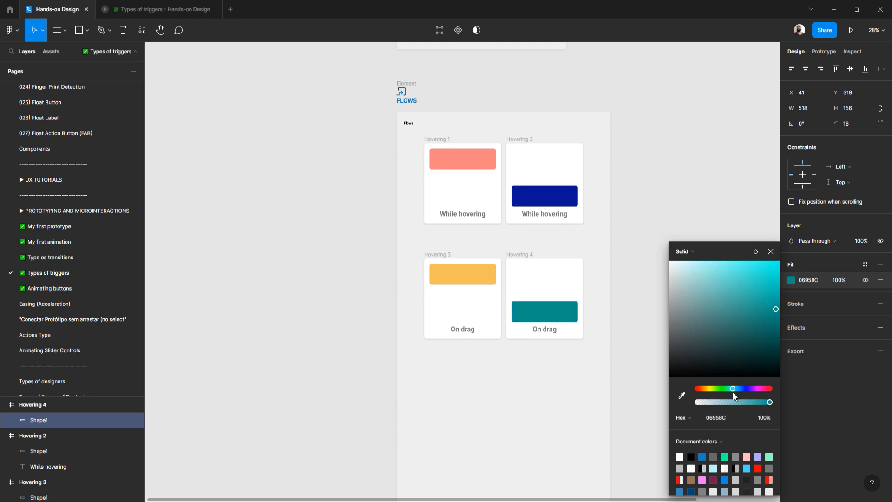
# Step: Preview the 2- On drag flow from Hovering 3 and test the recoloured rectangle's drag interaction
pyautogui.click(441, 255)
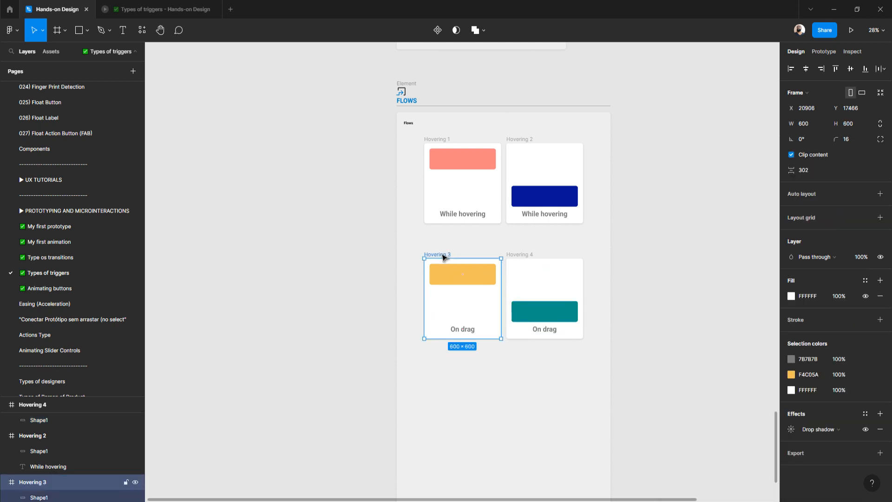
pyautogui.keyDown('ctrl'); pyautogui.scroll(3, 443, 257); pyautogui.keyUp('ctrl')
pyautogui.click(824, 51)
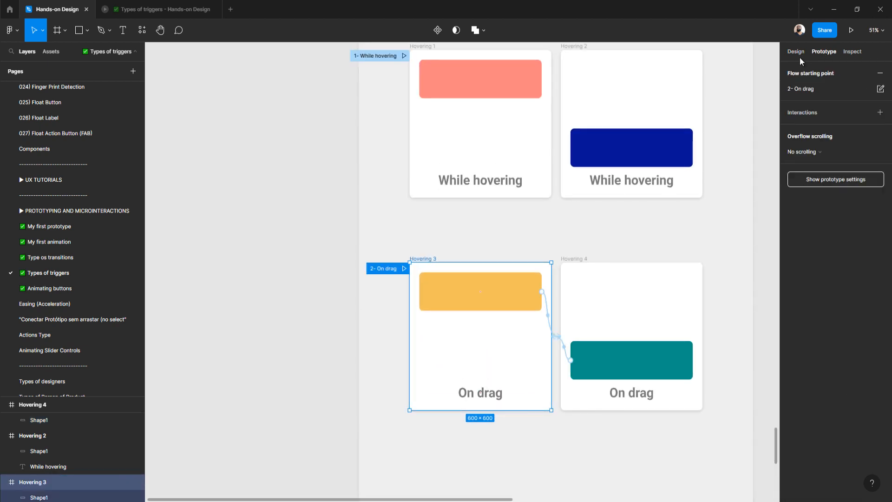
pyautogui.hscroll(2, 424, 253)
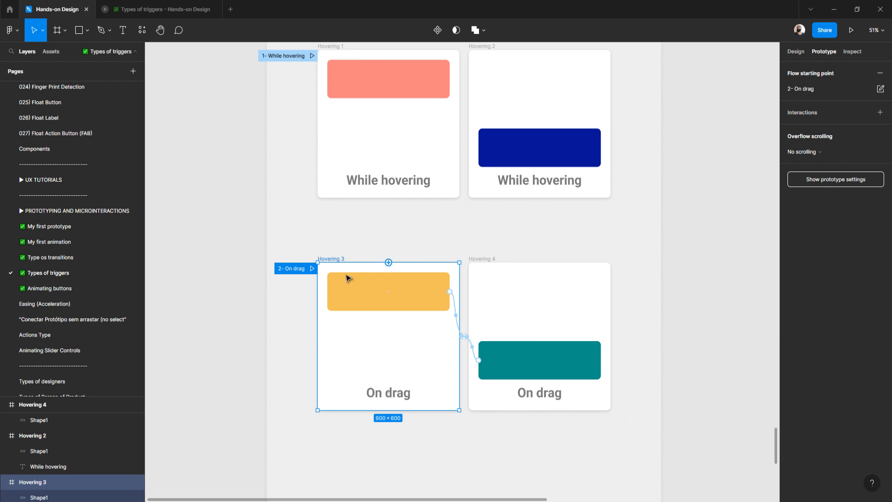
pyautogui.click(313, 269)
pyautogui.moveTo(445, 174); pyautogui.dragTo(514, 138)
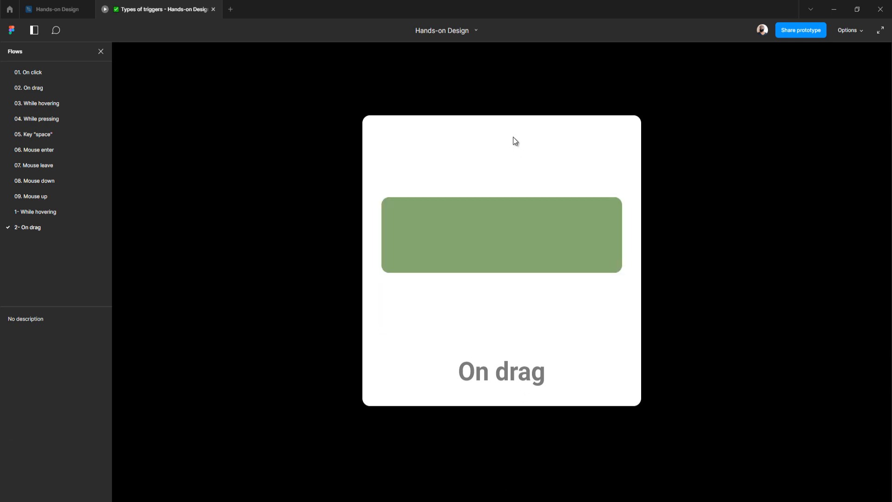
# Step: Switch back to the Hands-on Design file and shorten the third briefing heading to "Trigger: Key/gamepad"
pyautogui.click(57, 8)
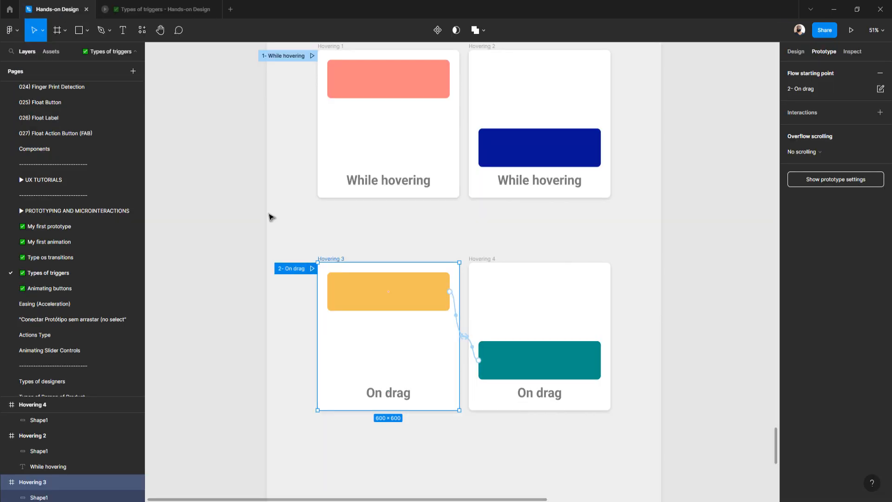
pyautogui.click(297, 229)
pyautogui.scroll(-3, 324, 224)
pyautogui.scroll(10, 323, 225)
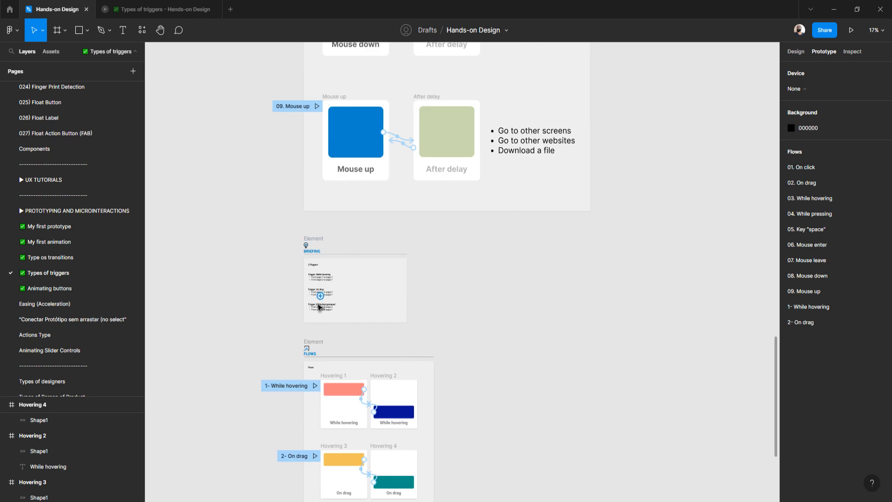
pyautogui.scroll(3, 322, 315)
pyautogui.scroll(3, 322, 315)
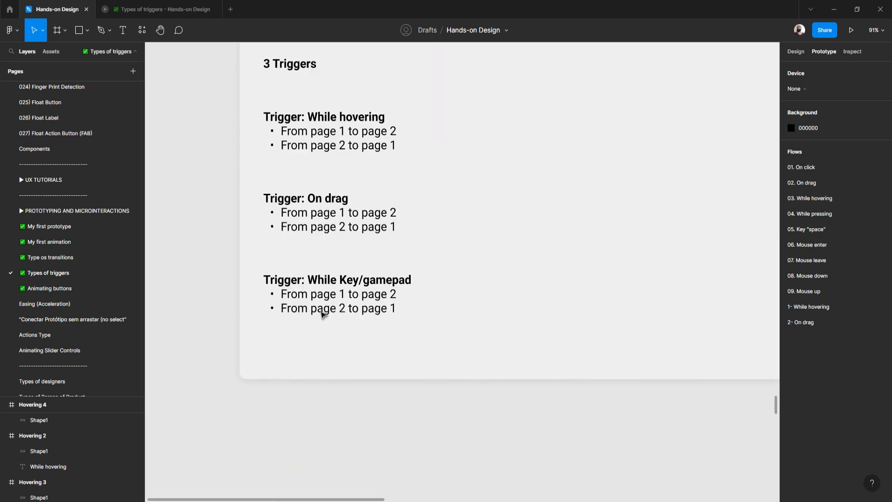
pyautogui.keyDown('ctrl'); pyautogui.doubleClick(328, 280); pyautogui.keyUp('ctrl')
pyautogui.click(328, 280)
pyautogui.doubleClick(327, 280)
pyautogui.press('BackSpace')
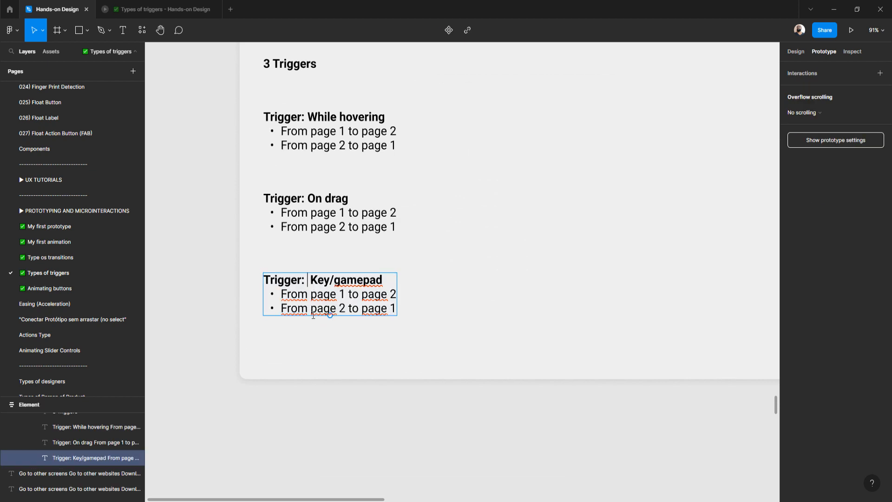
pyautogui.press('Delete')
pyautogui.press('Escape')
# Step: Duplicate the Hovering 3 and Hovering 4 frames together and place the copies on the empty canvas outside the Flows area
pyautogui.scroll(-4, 322, 254)
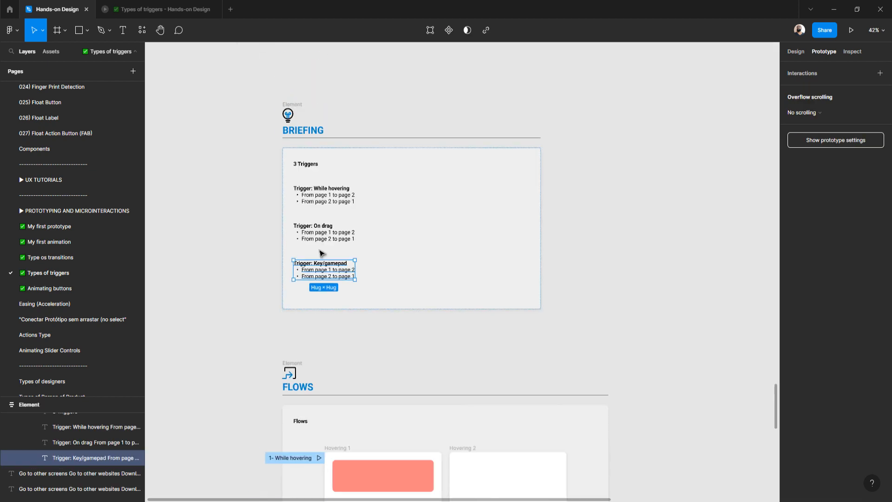
pyautogui.scroll(-10, 322, 254)
pyautogui.click(251, 116)
pyautogui.moveTo(233, 103); pyautogui.dragTo(668, 334)
pyautogui.moveTo(508, 158); pyautogui.dragTo(534, 330)
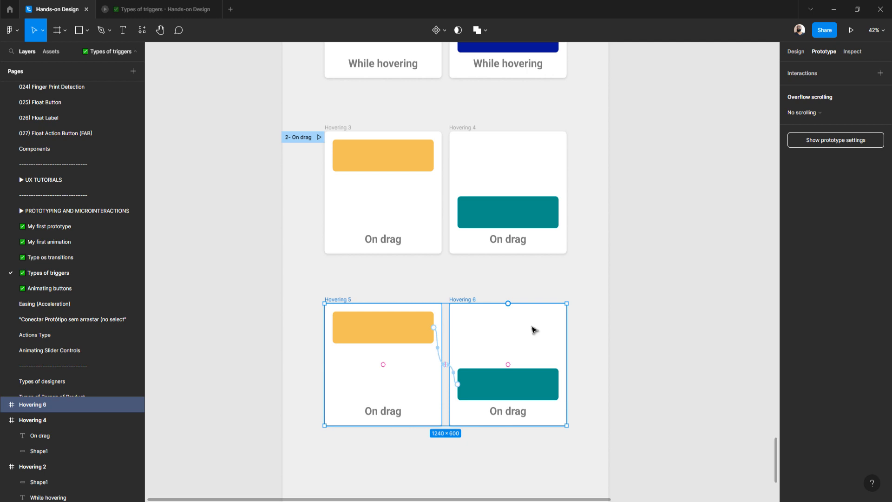
pyautogui.scroll(-3, 541, 302)
pyautogui.moveTo(571, 220); pyautogui.dragTo(342, 225)
pyautogui.hscroll(-2, 377, 222)
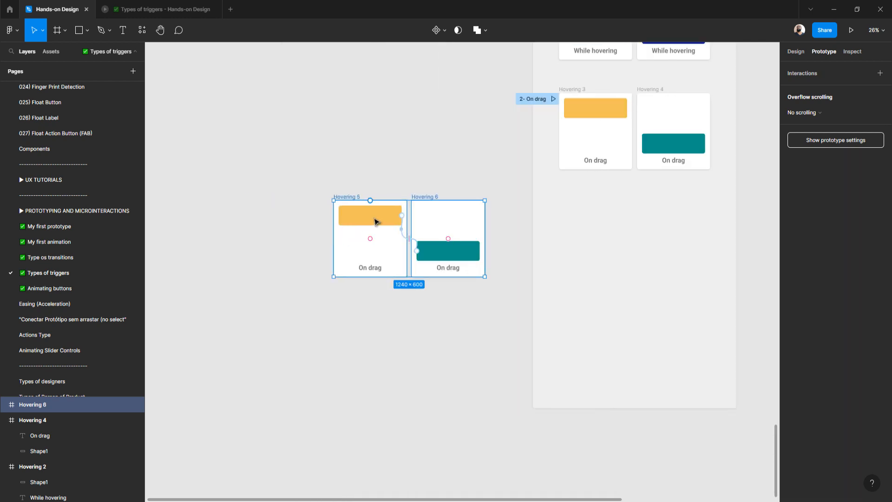
# Step: Add a flow starting point to the Hovering 5 frame and name it "3- Key"
pyautogui.scroll(5, 377, 221)
pyautogui.click(298, 177)
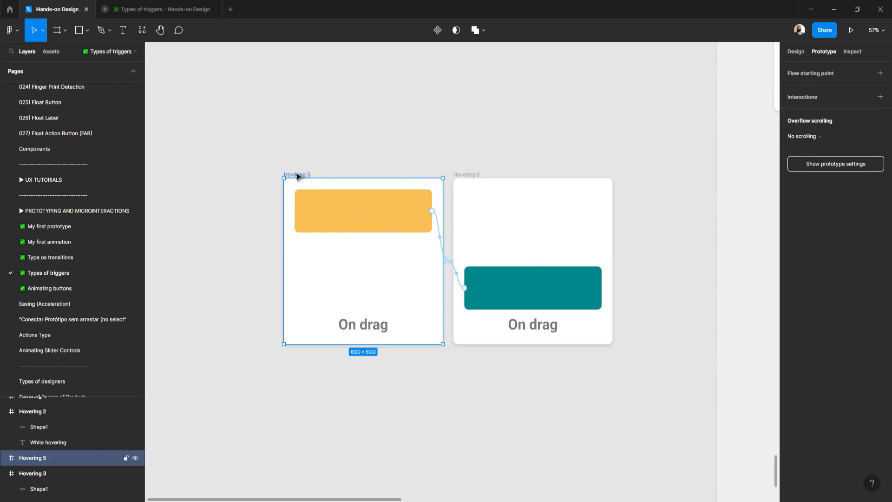
pyautogui.click(880, 74)
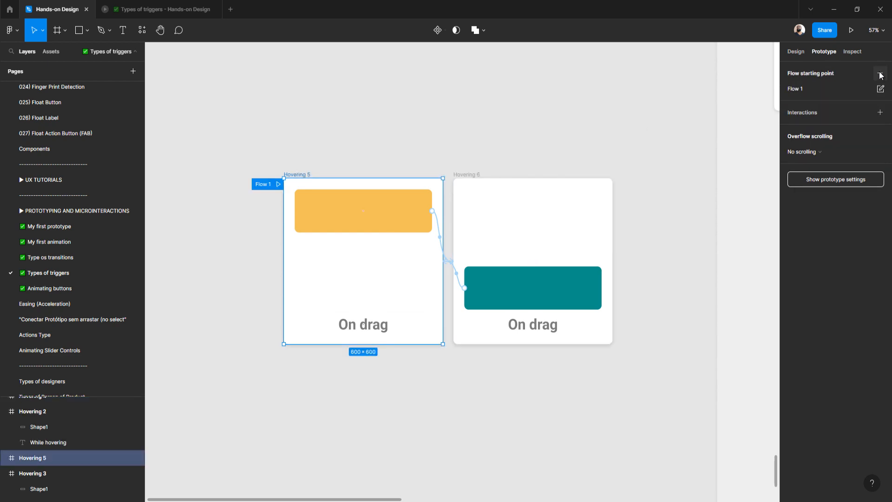
pyautogui.doubleClick(266, 184)
pyautogui.write('3- Key')
pyautogui.press('Return')
pyautogui.click(394, 136)
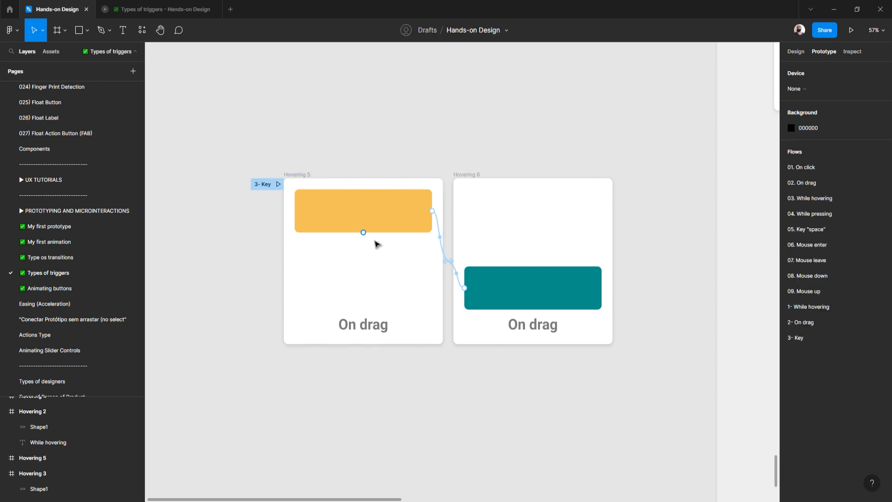
# Step: Rename the Hovering 3 frame in the Flows area to "On drag 1" and copy that name
pyautogui.click(299, 175)
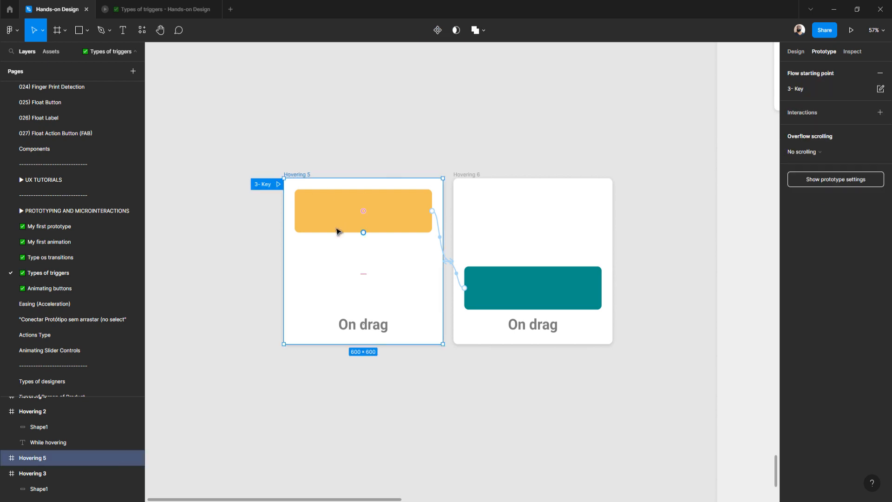
pyautogui.scroll(-3, 375, 246)
pyautogui.scroll(4, 381, 247)
pyautogui.scroll(-1, 368, 241)
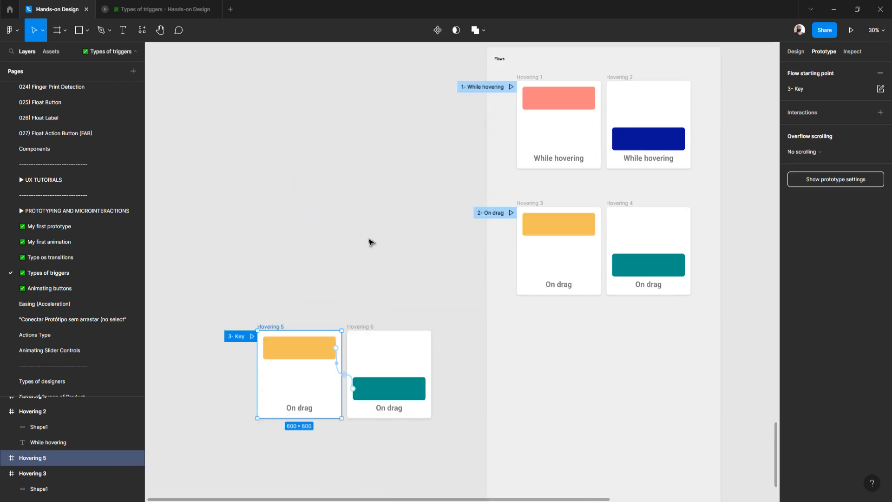
pyautogui.click(537, 205)
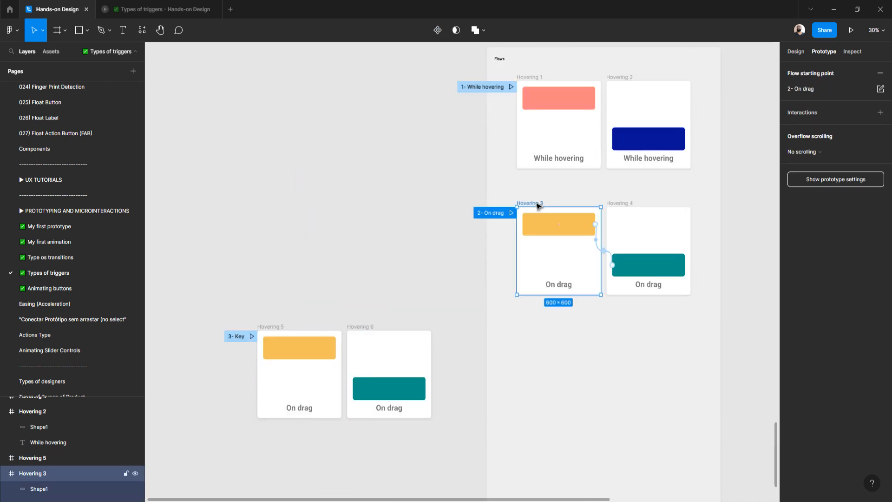
pyautogui.doubleClick(36, 474)
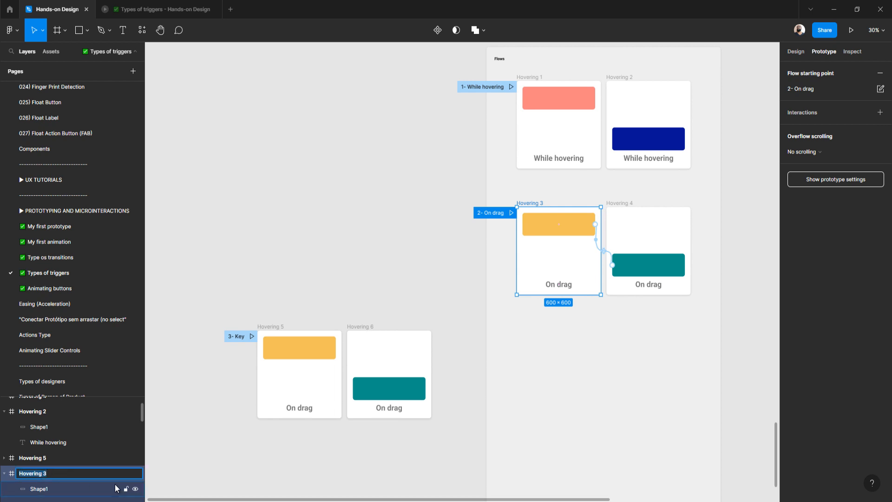
pyautogui.write('On drag 1')
pyautogui.hotkey('ctrl', 'a')
pyautogui.hotkey('ctrl', 'c')
pyautogui.press('Return')
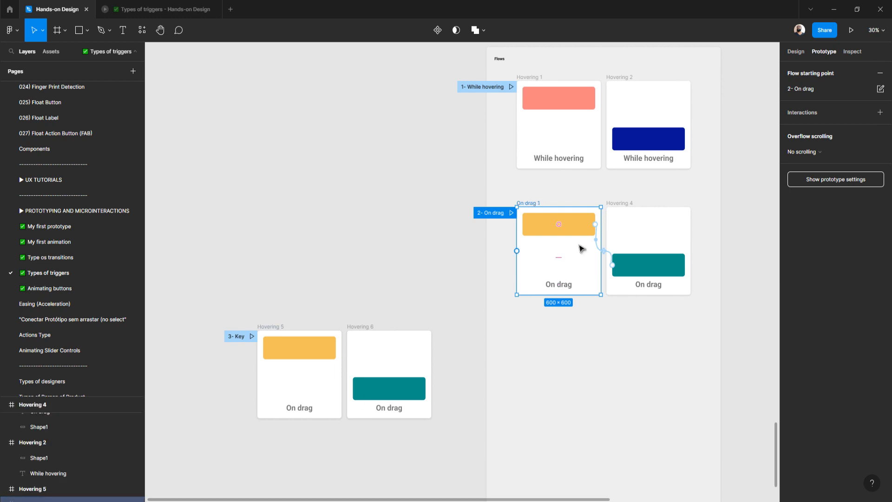
# Step: Rename the Hovering 4 frame beside On drag 1 to "On drag 2"
pyautogui.click(617, 205)
pyautogui.doubleClick(41, 406)
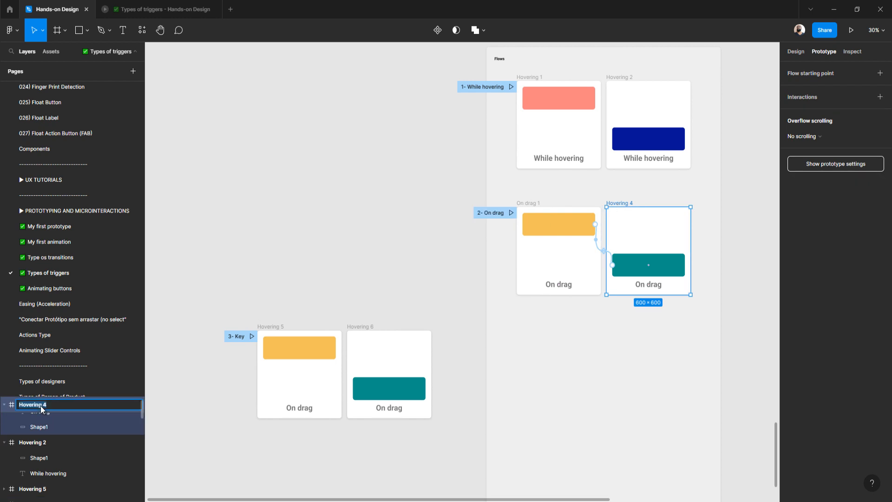
pyautogui.hotkey('ctrl', 'v')
pyautogui.press('Return')
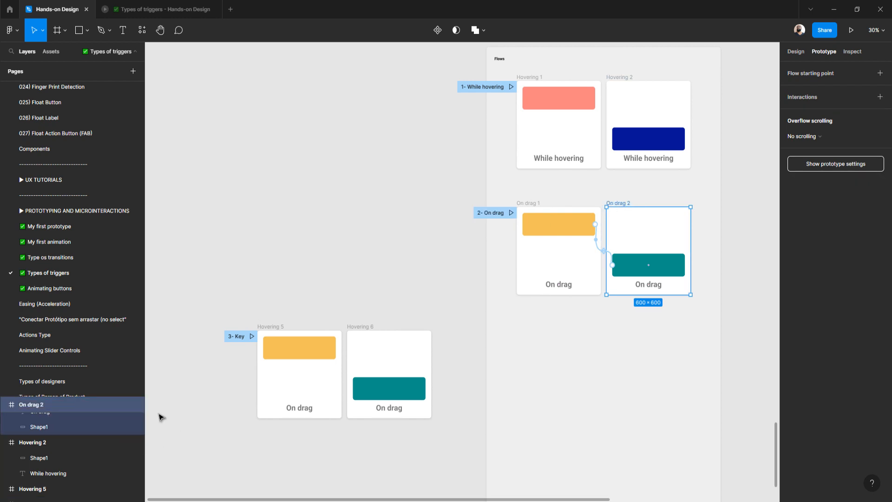
pyautogui.click(407, 259)
# Step: Rename the Hovering 5 frame to "Key 1" and the Hovering 6 frame to "Key"
pyautogui.scroll(3, 297, 319)
pyautogui.click(250, 336)
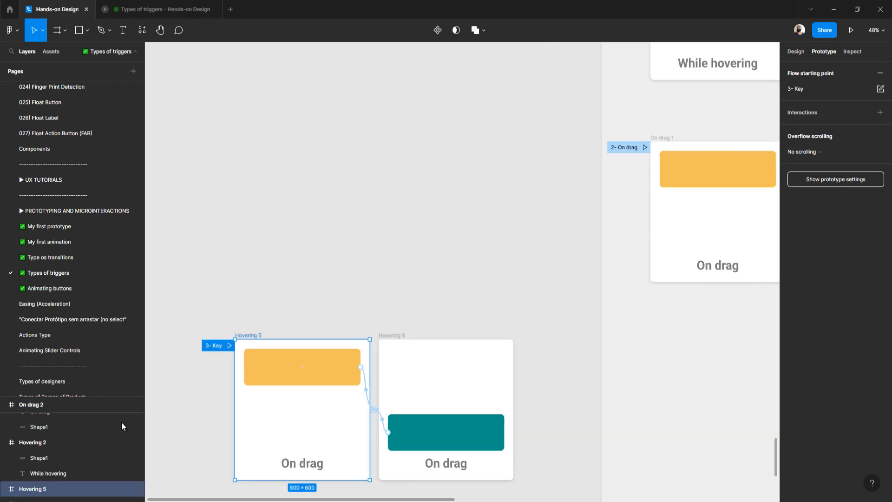
pyautogui.doubleClick(50, 488)
pyautogui.write('Key 1')
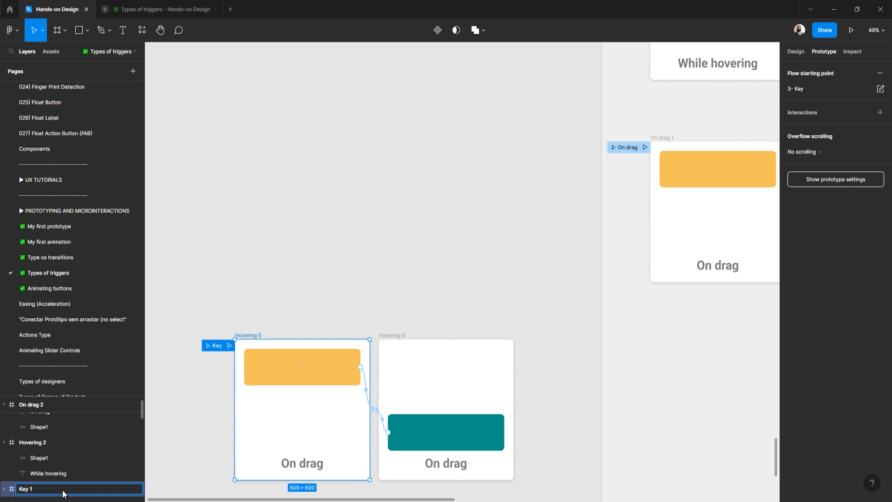
pyautogui.click(389, 335)
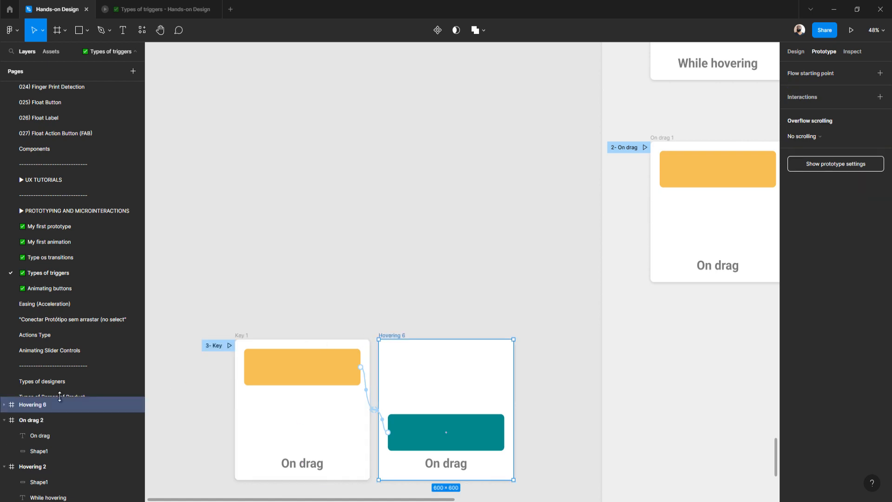
pyautogui.doubleClick(42, 404)
pyautogui.write('Key')
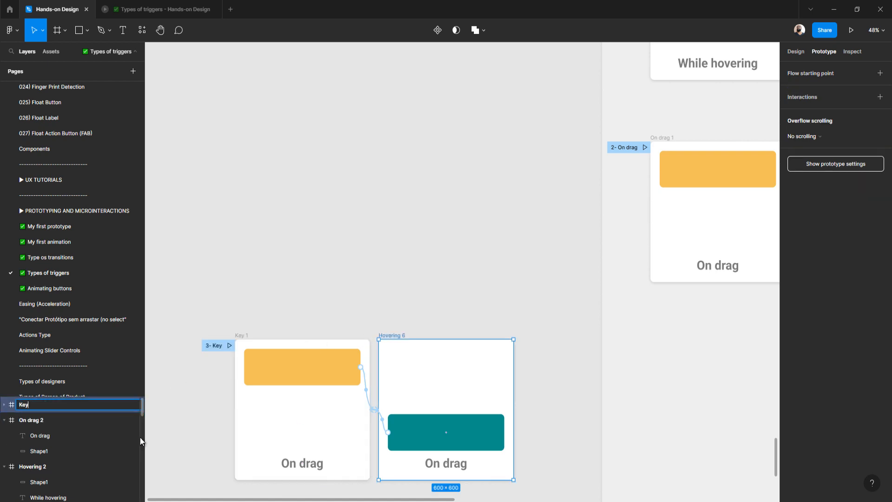
pyautogui.press('Return')
pyautogui.click(437, 240)
# Step: Change the fill of the yellow-orange rectangle in the Key 1 frame to the olive green 9DBE3F
pyautogui.scroll(-3, 312, 282)
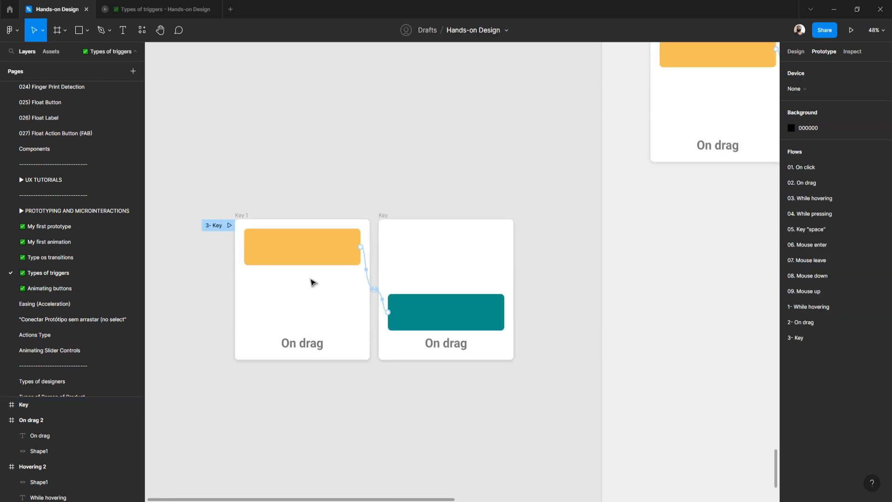
pyautogui.scroll(-2, 302, 261)
pyautogui.click(304, 258)
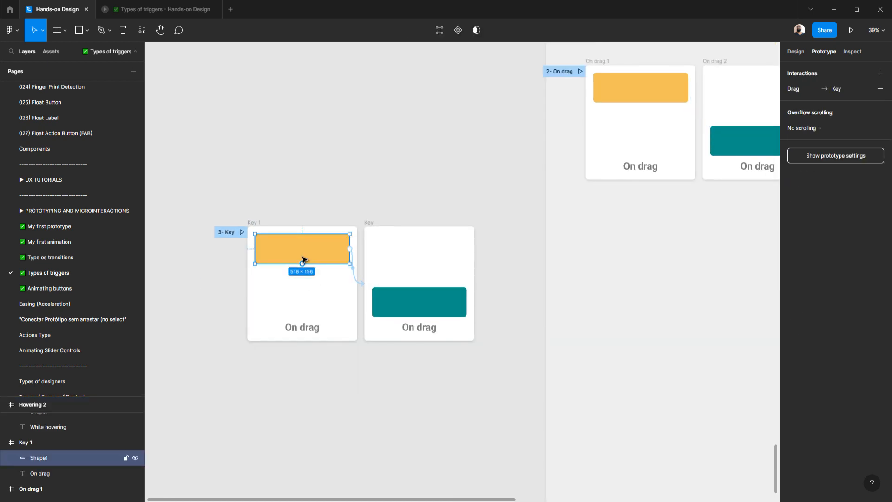
pyautogui.click(796, 52)
pyautogui.click(792, 281)
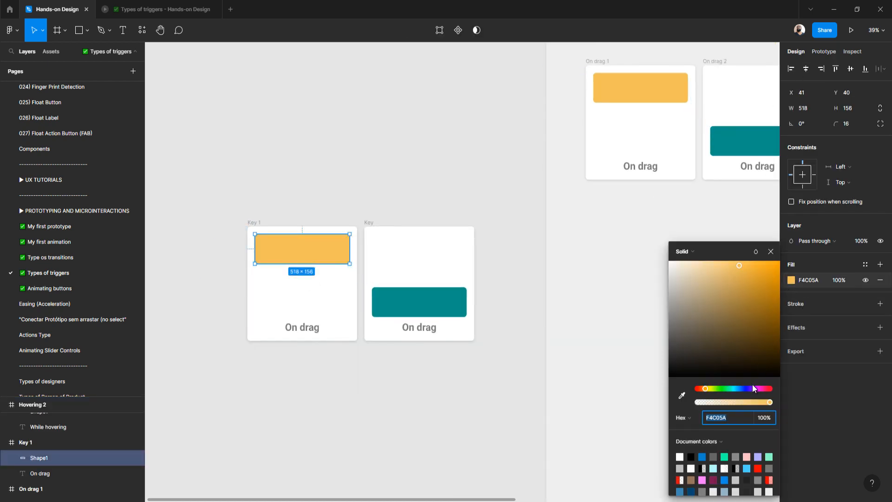
pyautogui.moveTo(707, 388); pyautogui.dragTo(712, 387)
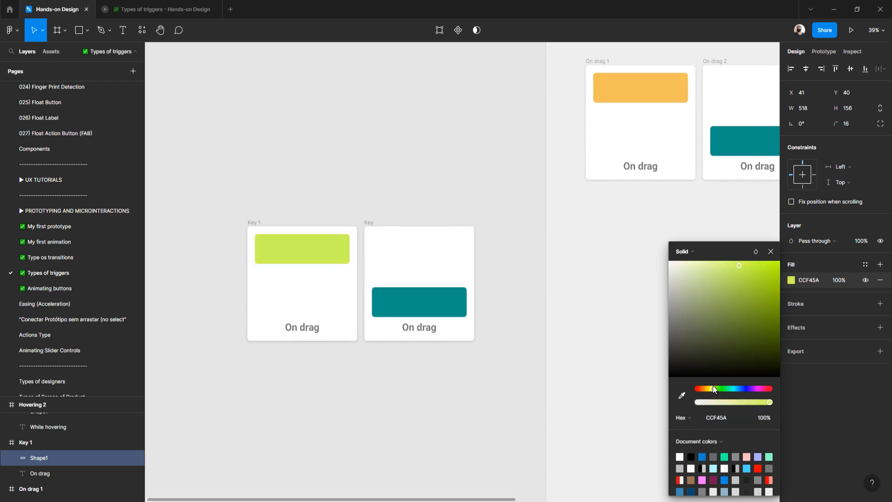
pyautogui.moveTo(757, 293); pyautogui.dragTo(743, 292)
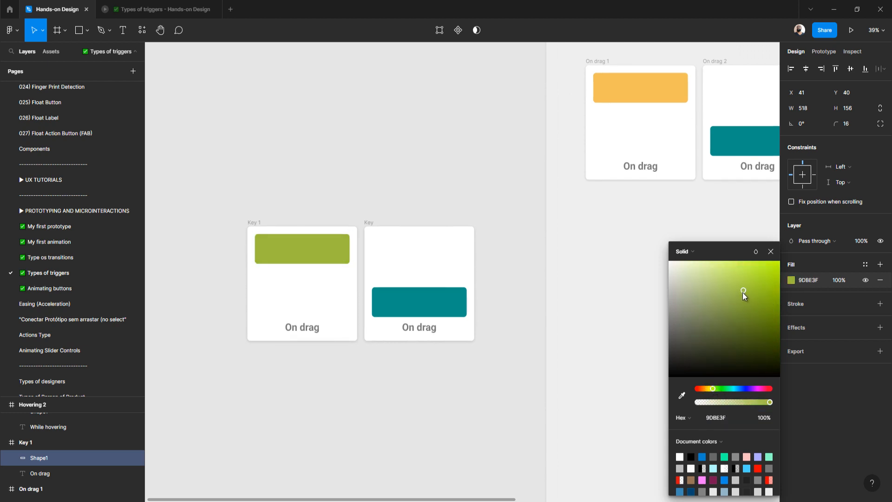
# Step: Change the fill of the teal rectangle in the Key frame to the dusty pink B56F95
pyautogui.click(436, 305)
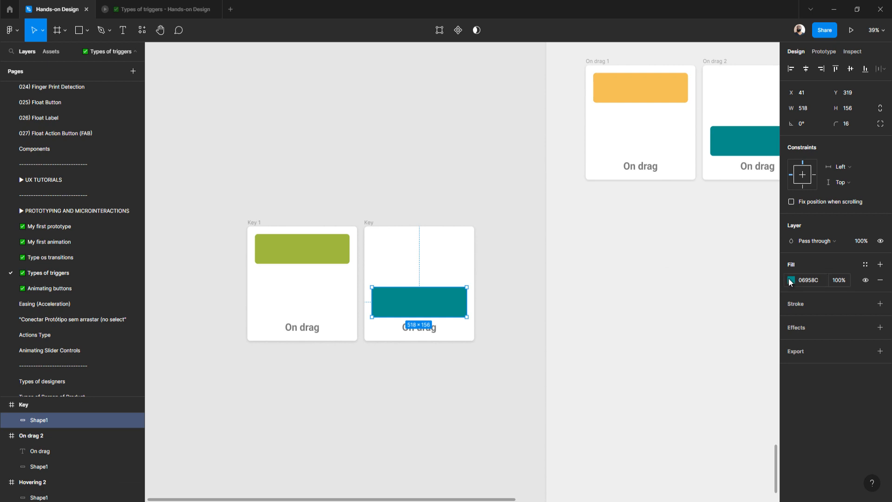
pyautogui.click(791, 280)
pyautogui.moveTo(738, 386); pyautogui.dragTo(765, 386)
pyautogui.moveTo(749, 319); pyautogui.dragTo(712, 297)
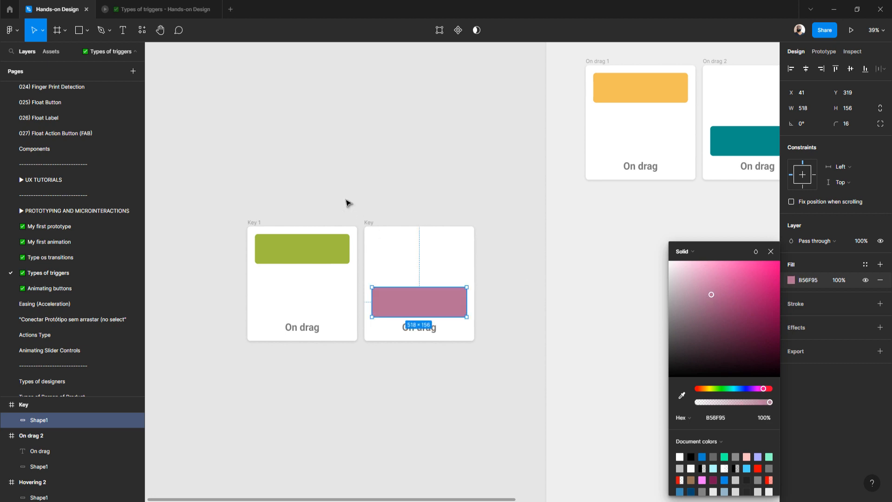
pyautogui.click(349, 200)
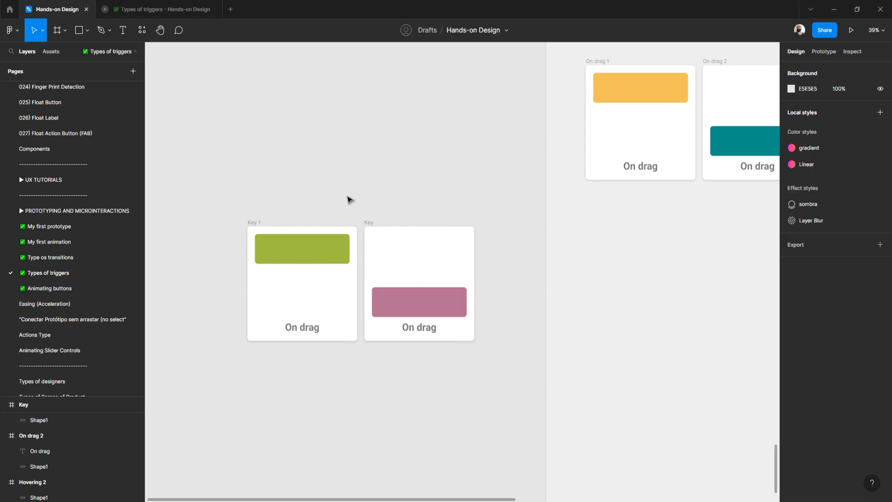
# Step: Change the label in the Key 1 frame to "Key" and centre it horizontally in the frame
pyautogui.doubleClick(302, 331)
pyautogui.write('Key')
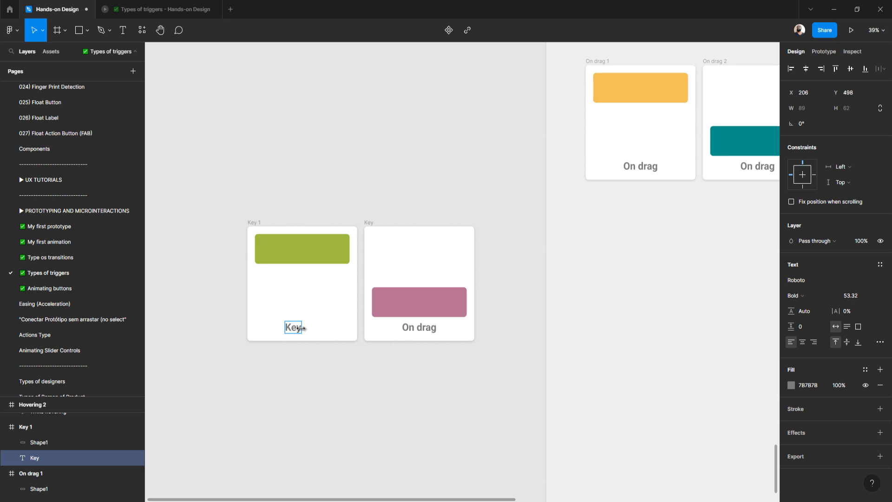
pyautogui.press('Escape')
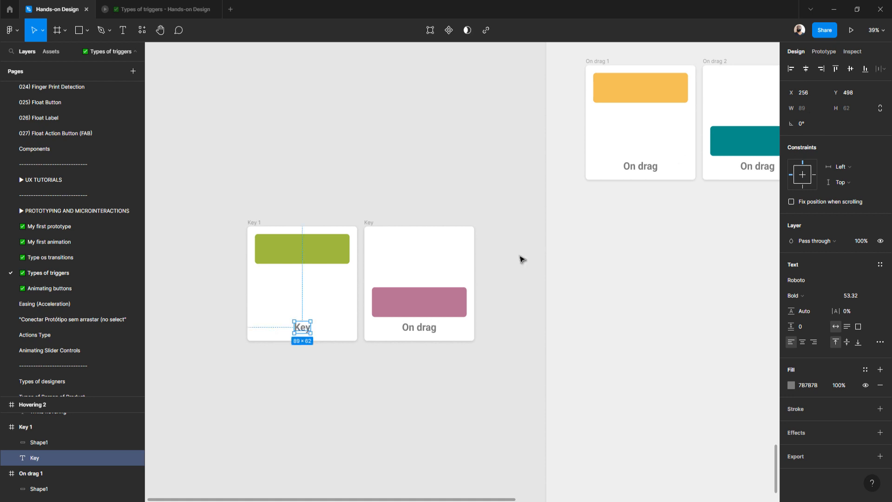
# Step: Replace the "On drag" label in the Key frame with a copy of the "Key" label from Key 1
pyautogui.click(413, 330)
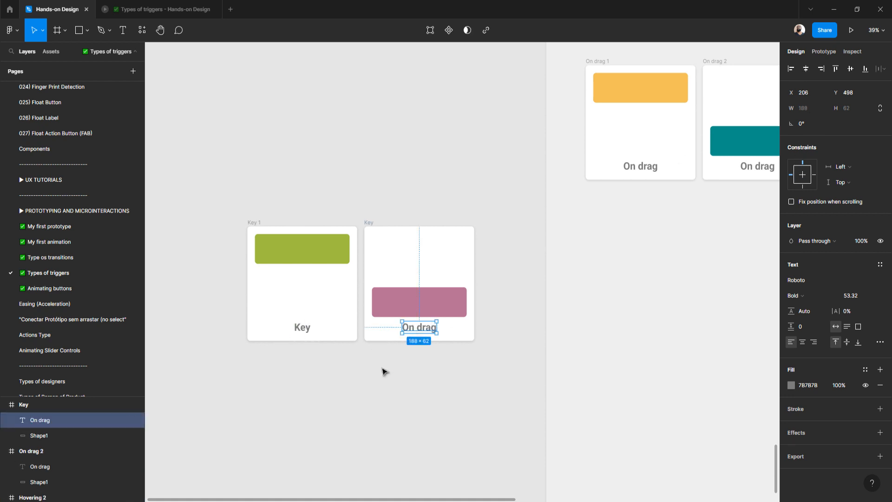
pyautogui.press('Delete')
pyautogui.click(371, 223)
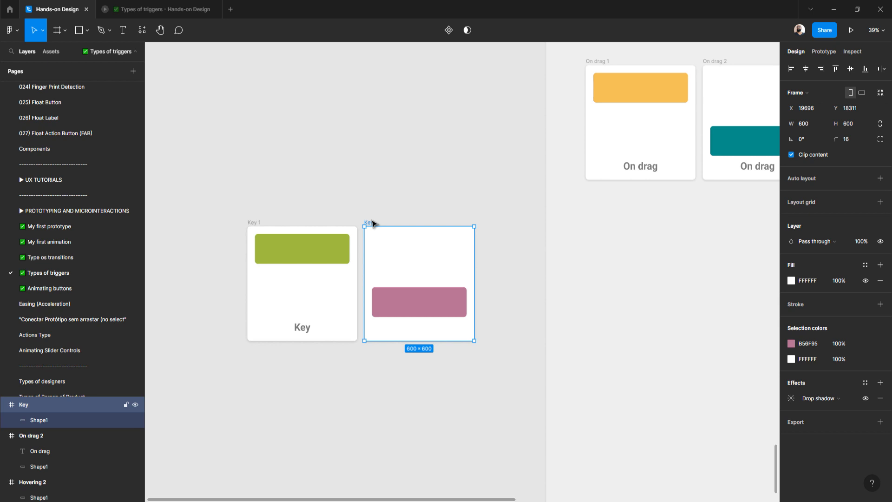
pyautogui.hotkey('ctrl', 'v')
# Step: Change the trigger of the olive green rectangle's interaction in Key 1 to Key/Gamepad and assign the Space key
pyautogui.click(824, 51)
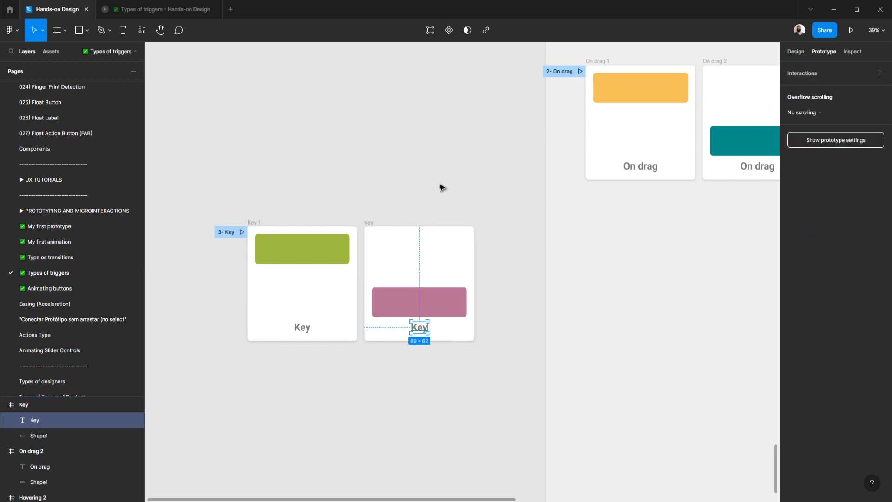
pyautogui.click(259, 179)
pyautogui.scroll(3, 338, 263)
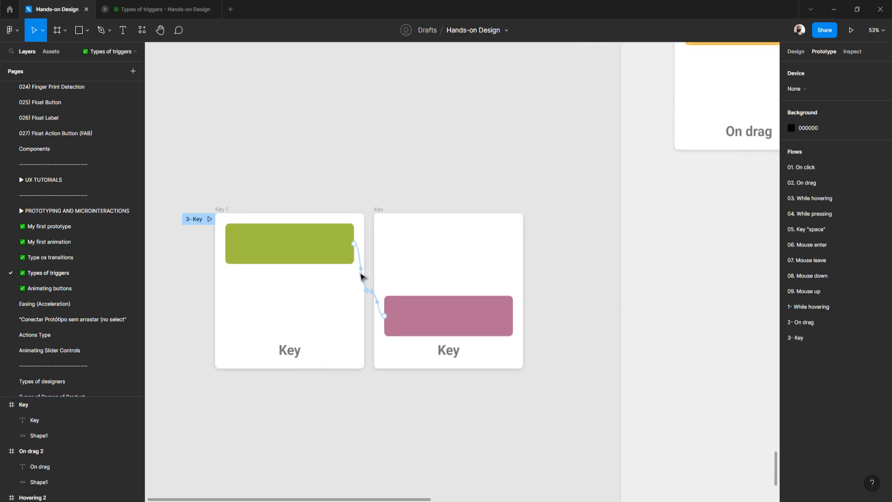
pyautogui.click(362, 271)
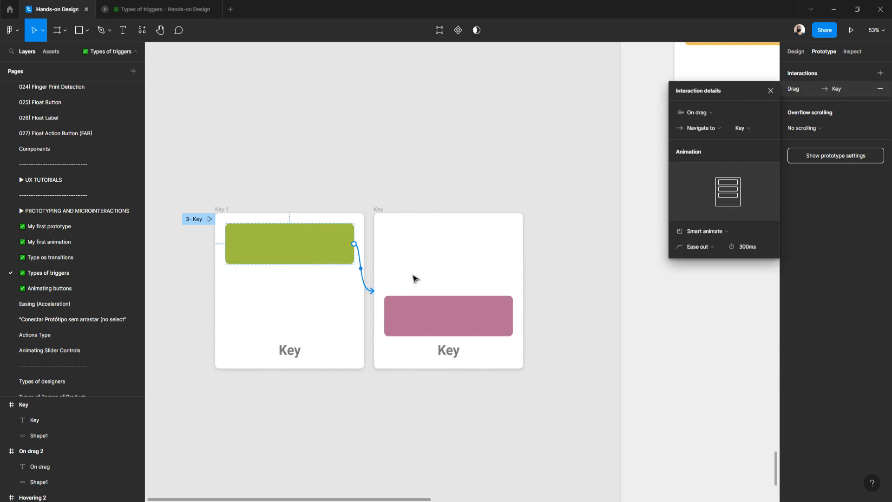
pyautogui.click(706, 232)
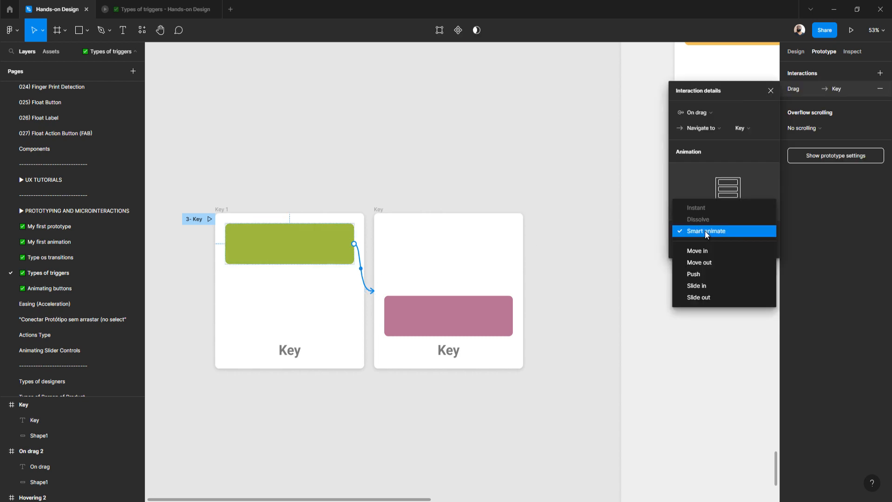
pyautogui.click(706, 232)
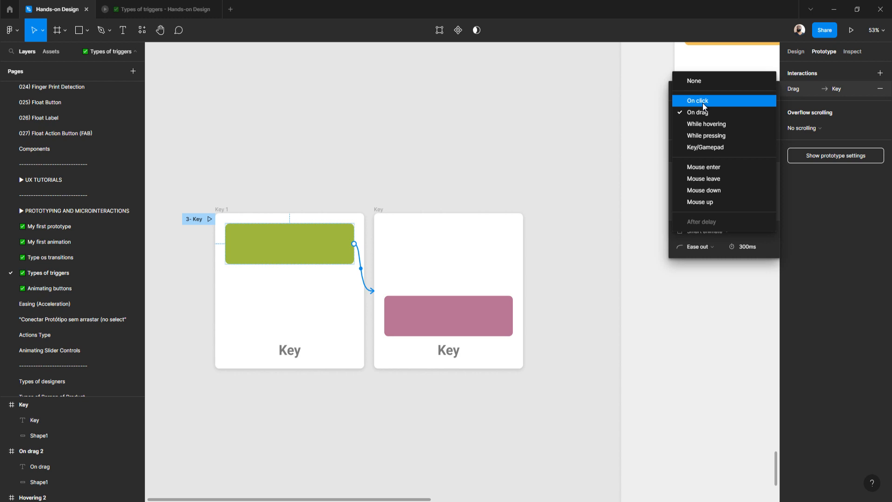
pyautogui.click(728, 149)
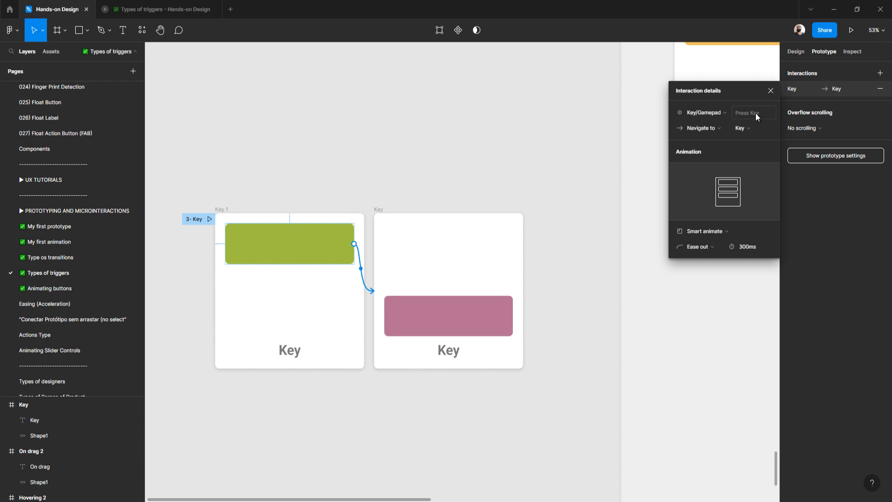
pyautogui.press('space')
# Step: Change the trigger of the dusty pink rectangle's interaction in the Key frame to Key/Gamepad and assign the Enter key
pyautogui.click(378, 210)
pyautogui.moveTo(379, 302); pyautogui.dragTo(365, 290)
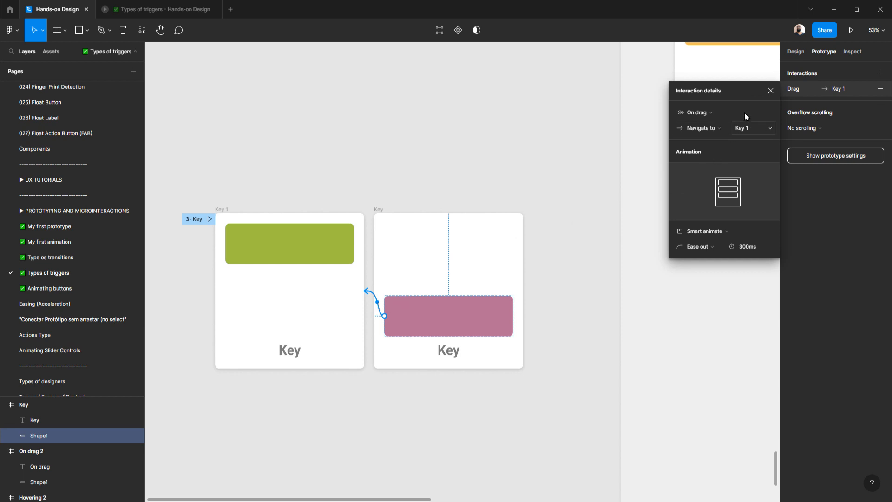
pyautogui.click(728, 120)
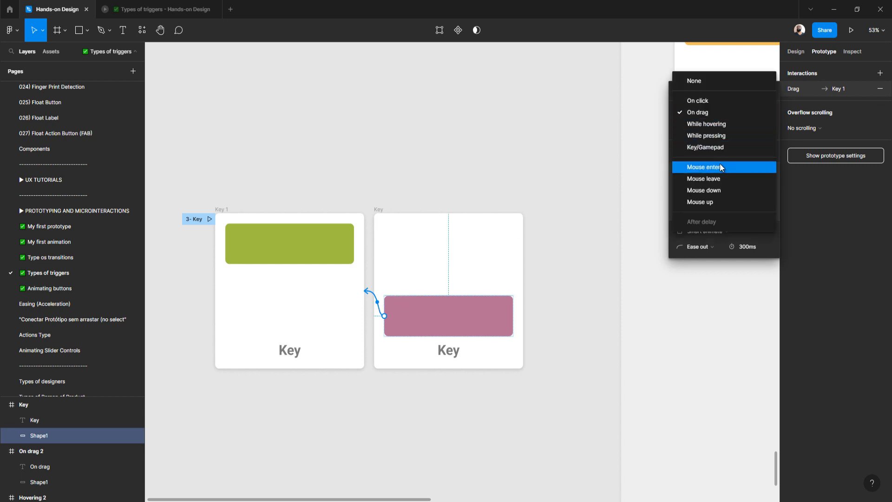
pyautogui.click(722, 149)
pyautogui.click(749, 114)
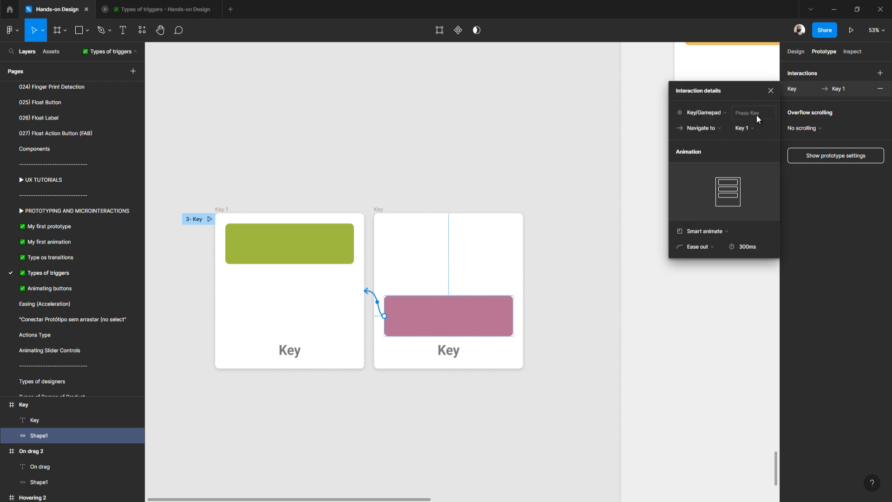
pyautogui.press('Return')
pyautogui.click(319, 183)
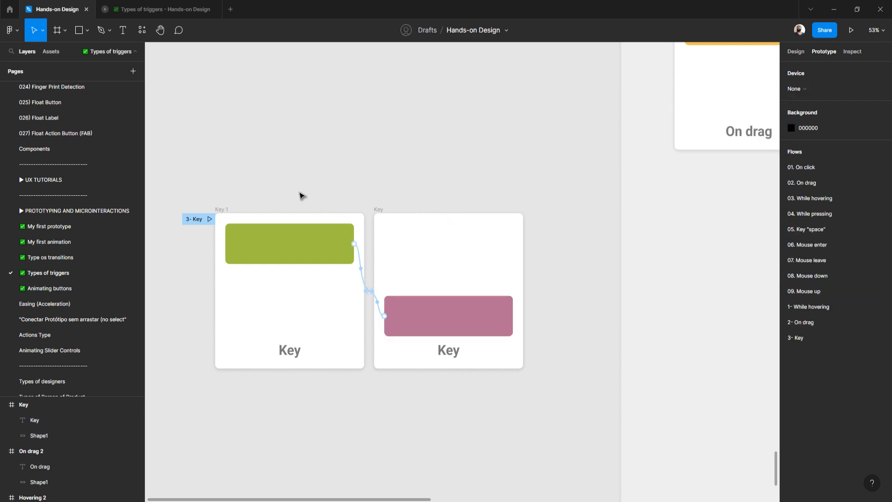
# Step: Play the 3- Key flow in the prototype preview and trigger its transitions repeatedly with the keyboard
pyautogui.scroll(-5, 370, 215)
pyautogui.scroll(5, 327, 208)
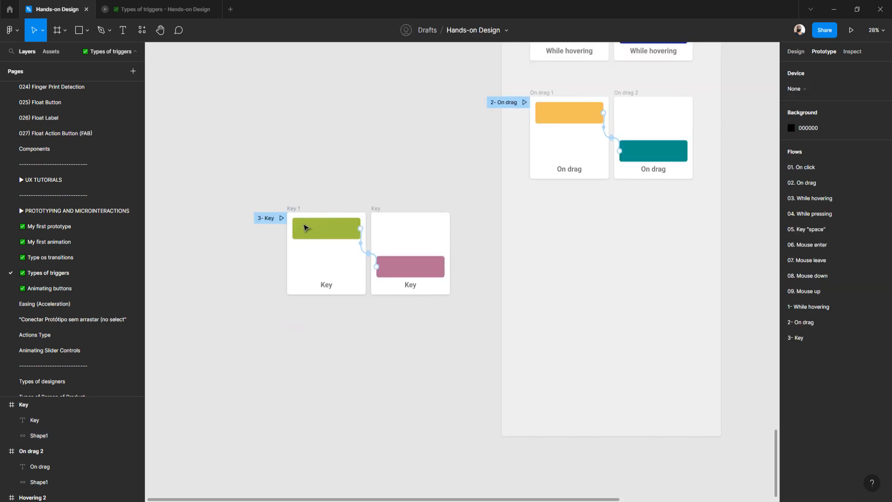
pyautogui.click(279, 208)
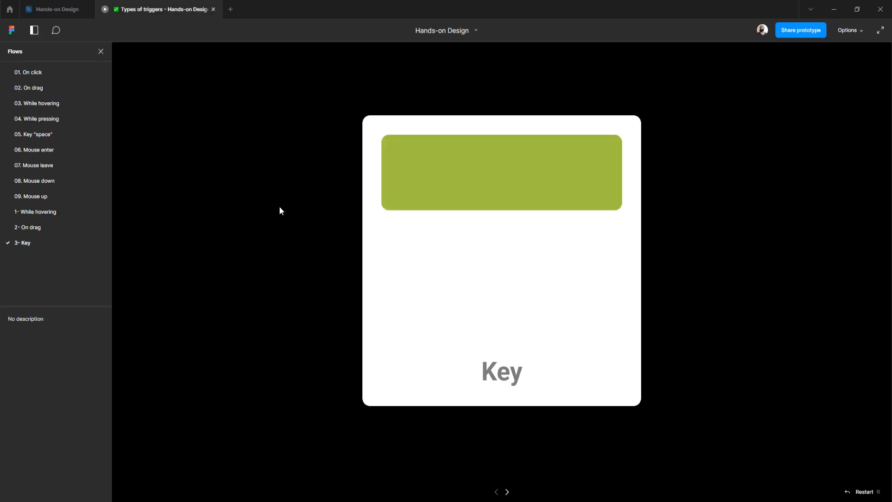
pyautogui.press('space')
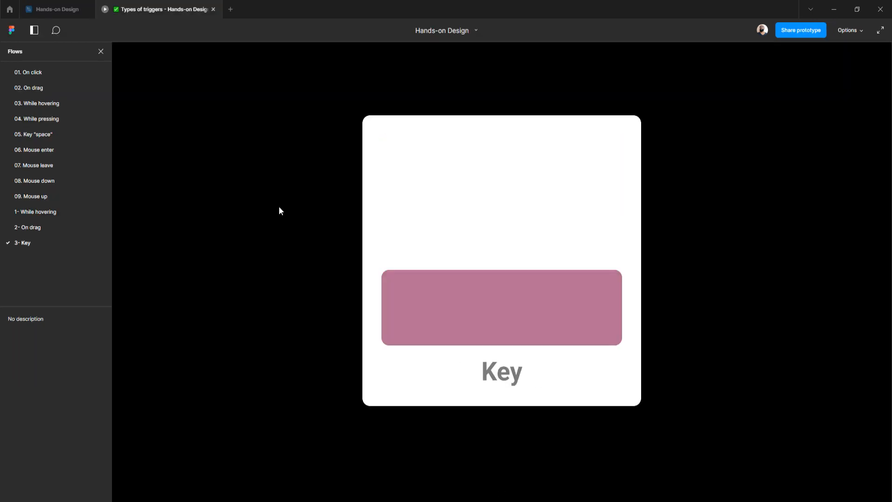
pyautogui.press('space')
pyautogui.press('space')
pyautogui.press('space')
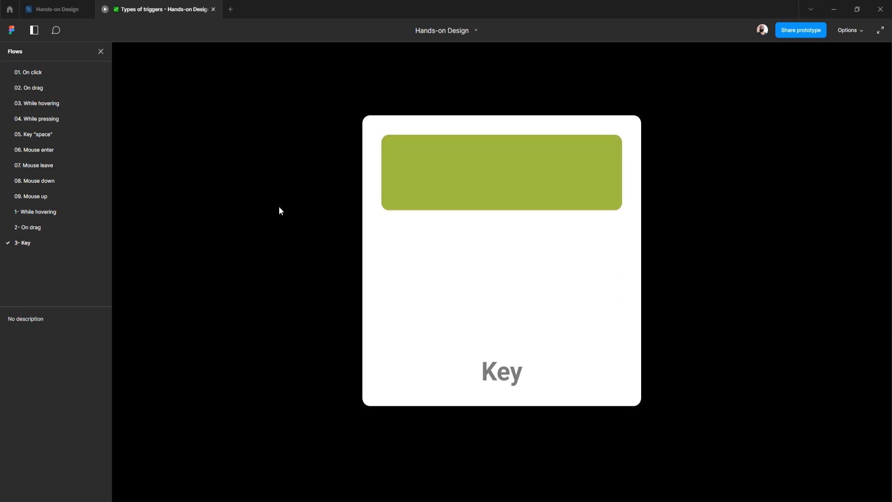
pyautogui.press('space')
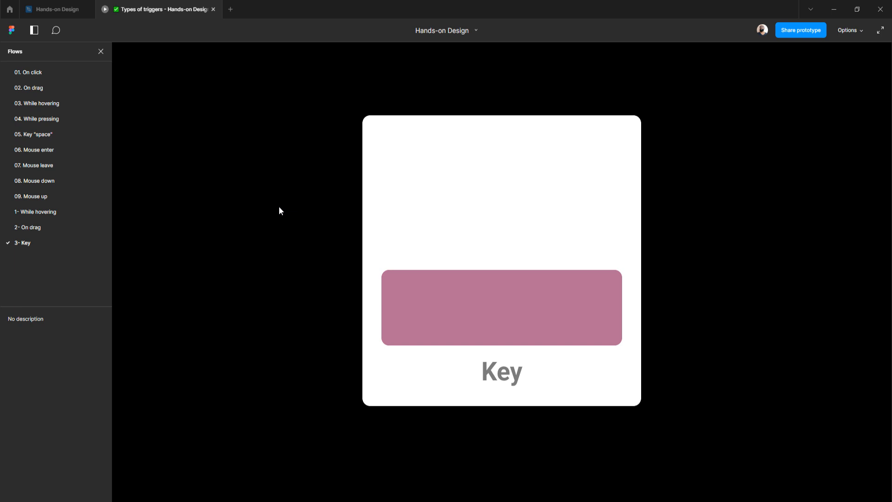
pyautogui.press('space')
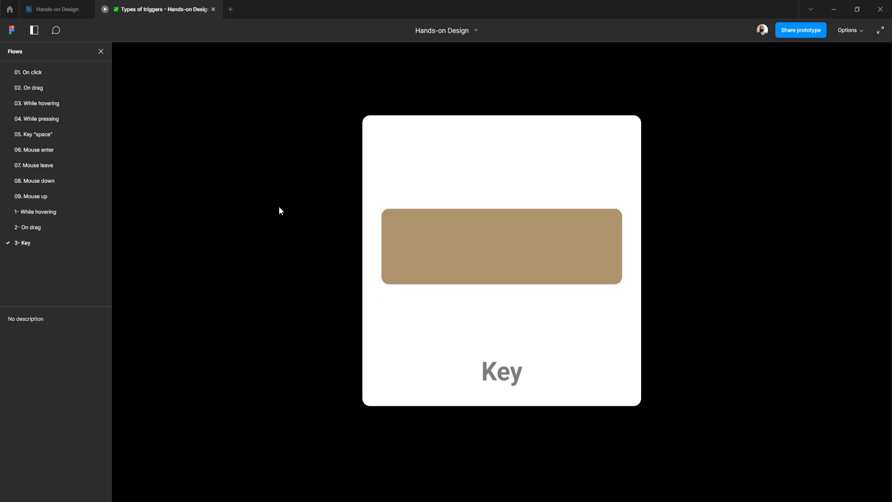
pyautogui.press('space')
pyautogui.press('space')
pyautogui.press('space')
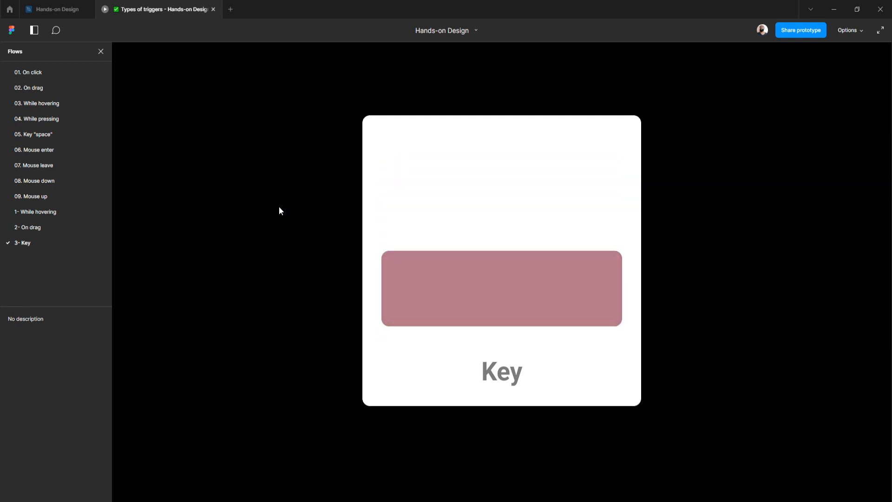
pyautogui.press('space')
pyautogui.press('space')
pyautogui.press('space')
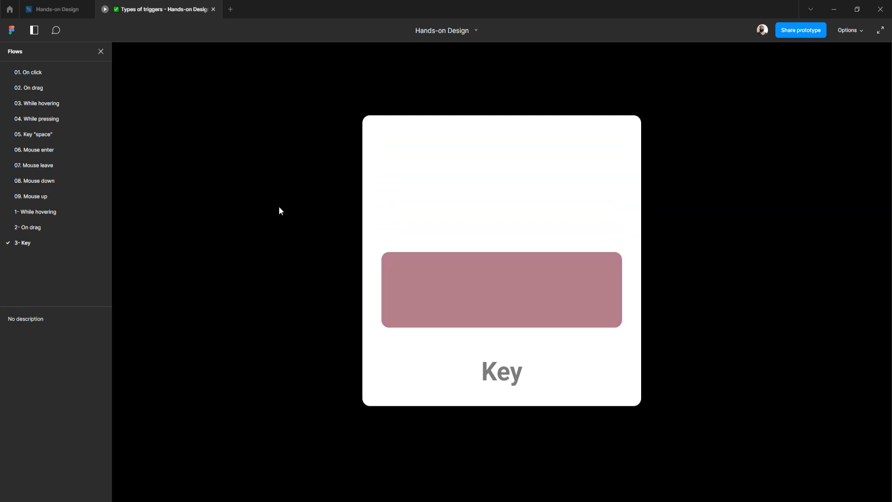
pyautogui.press('space')
pyautogui.press('space')
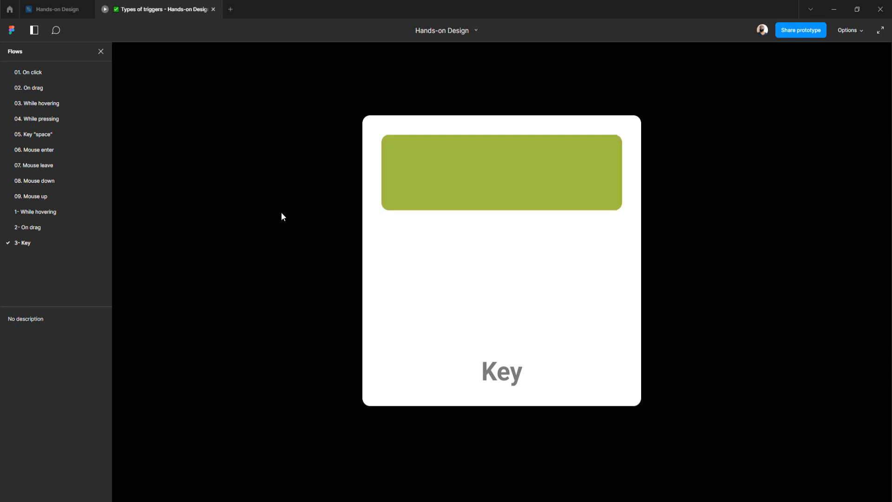
# Step: Switch back and forth between the 1- While hovering, 2- On drag and 3- Key flows in the prototype preview
pyautogui.click(31, 228)
pyautogui.click(33, 213)
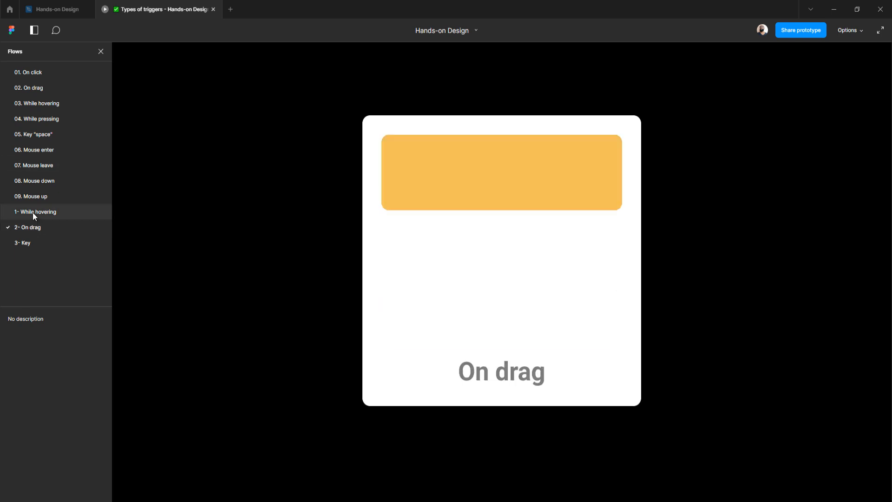
pyautogui.click(31, 227)
pyautogui.click(28, 241)
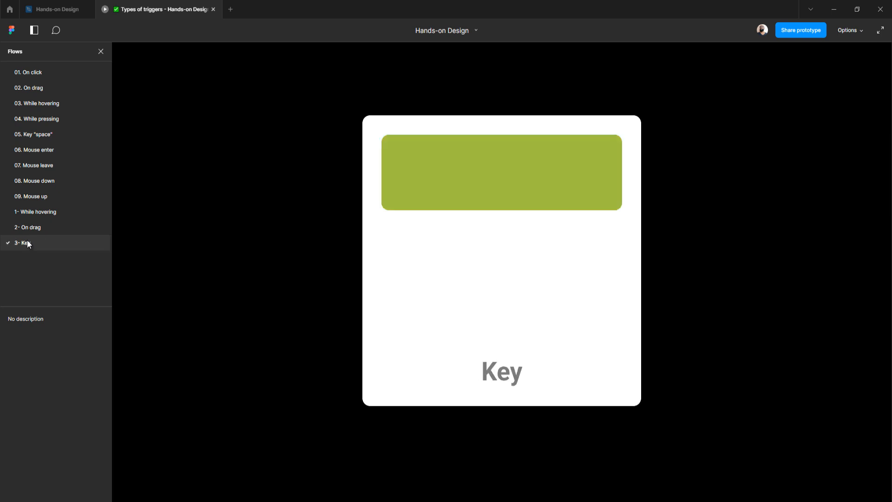
pyautogui.click(29, 227)
pyautogui.click(33, 213)
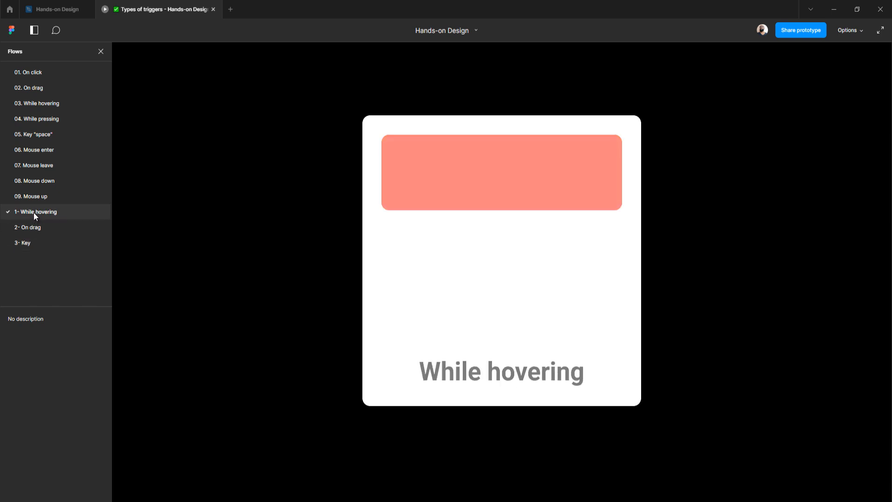
pyautogui.click(33, 226)
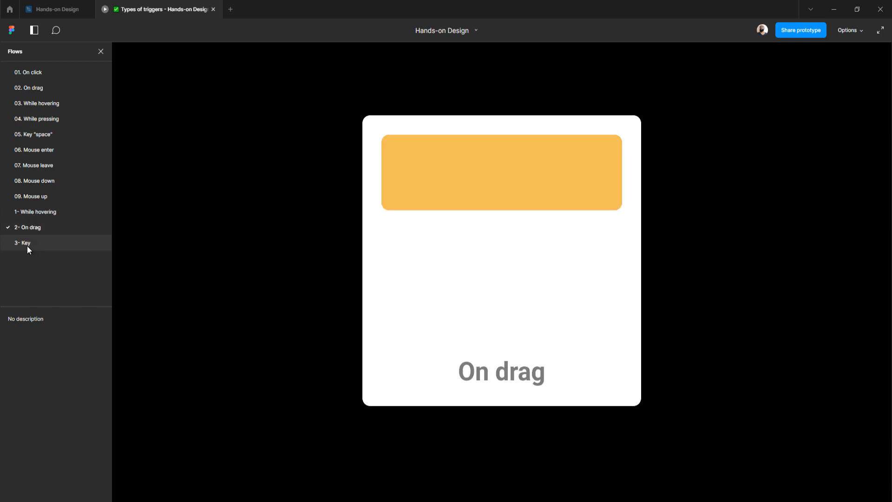
pyautogui.click(38, 217)
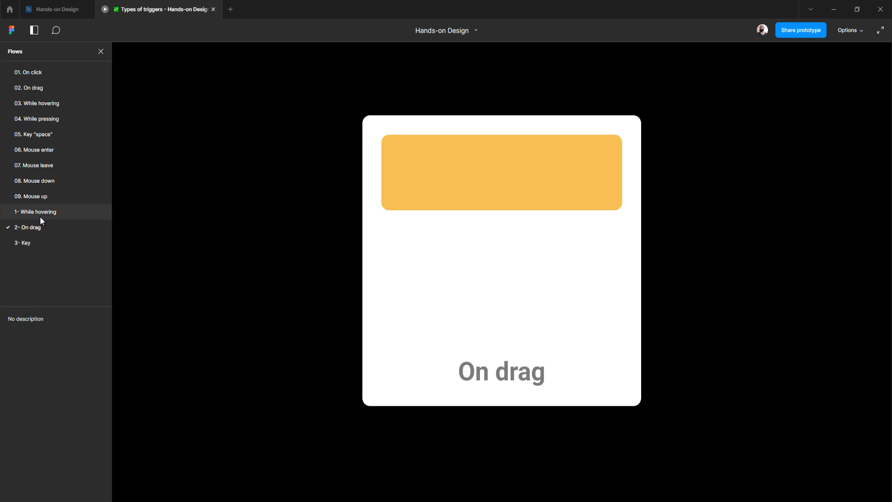
pyautogui.click(37, 227)
pyautogui.click(30, 241)
pyautogui.click(31, 231)
pyautogui.click(36, 215)
pyautogui.click(34, 228)
pyautogui.click(30, 240)
# Step: Return to the design file and move the Key 1 and Key frames into the container, aligned below the On drag frames
pyautogui.click(60, 7)
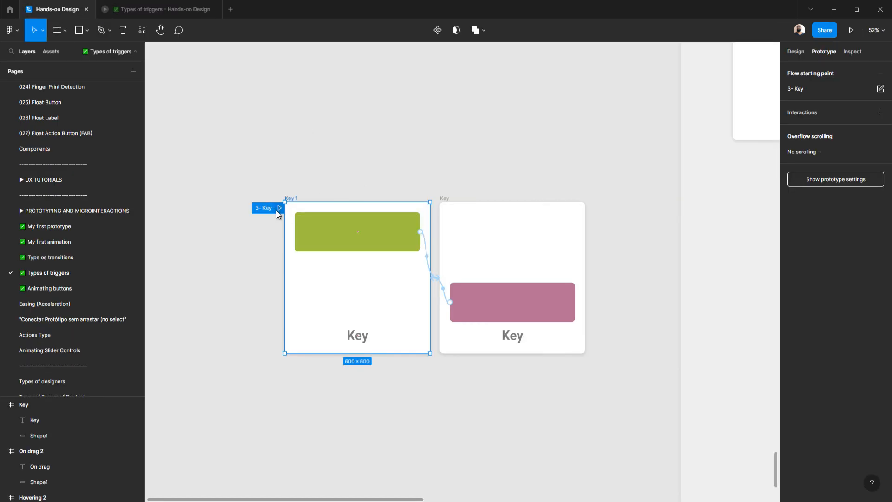
pyautogui.scroll(-3, 245, 193)
pyautogui.moveTo(196, 169); pyautogui.dragTo(492, 357)
pyautogui.moveTo(392, 220); pyautogui.dragTo(669, 211)
pyautogui.hscroll(2, 651, 215)
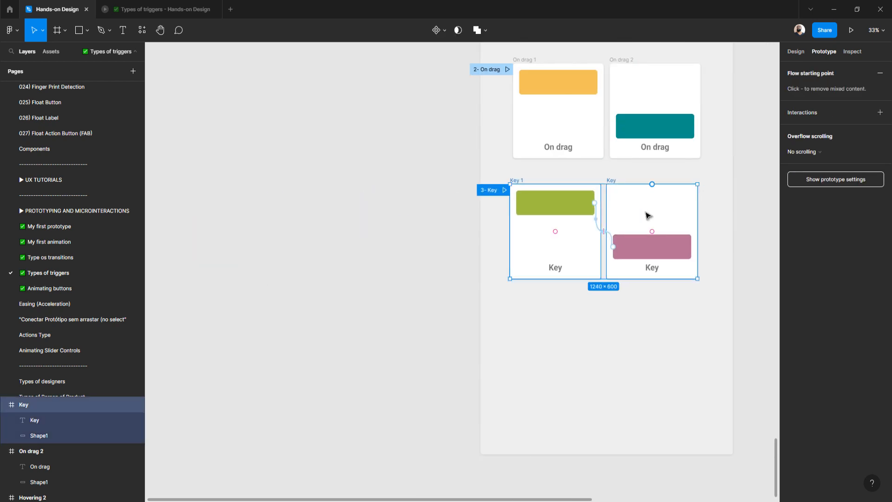
pyautogui.hscroll(4, 604, 233)
pyautogui.scroll(2, 576, 253)
pyautogui.hscroll(2, 548, 251)
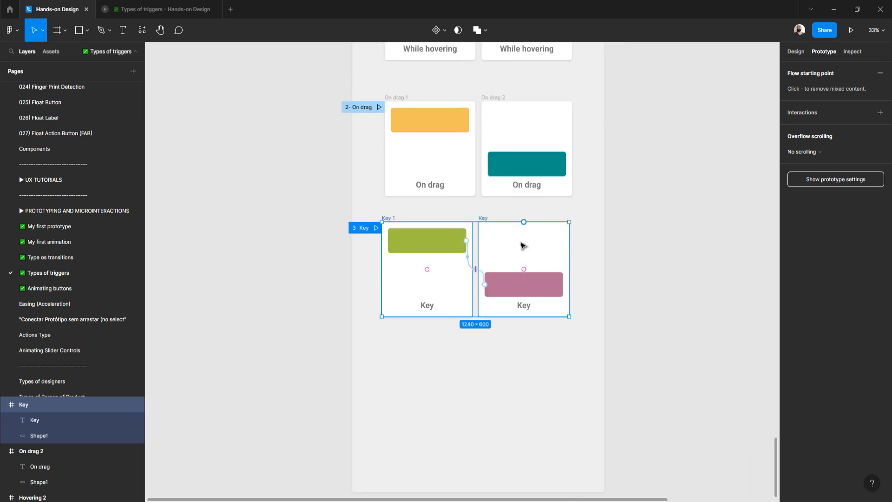
pyautogui.moveTo(516, 240); pyautogui.dragTo(506, 258)
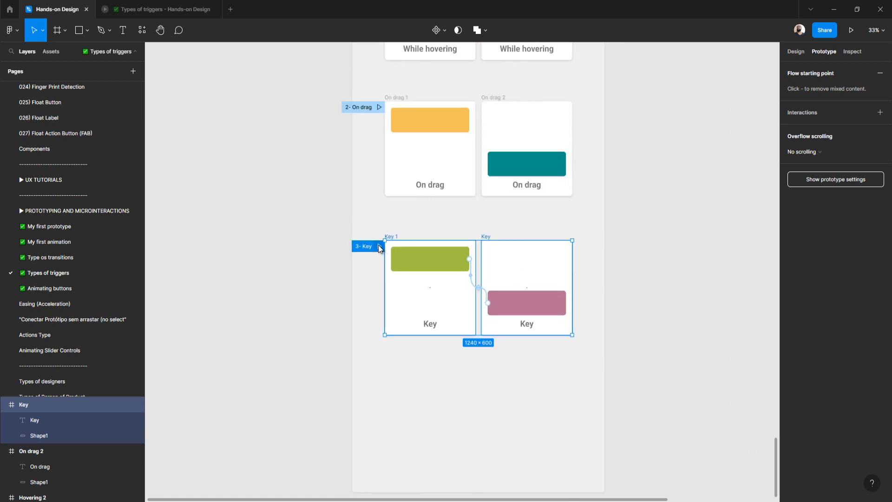
# Step: Go back to the prototype preview and test the 1- While hovering and 2- On drag flows on their rectangles
pyautogui.scroll(2, 380, 263)
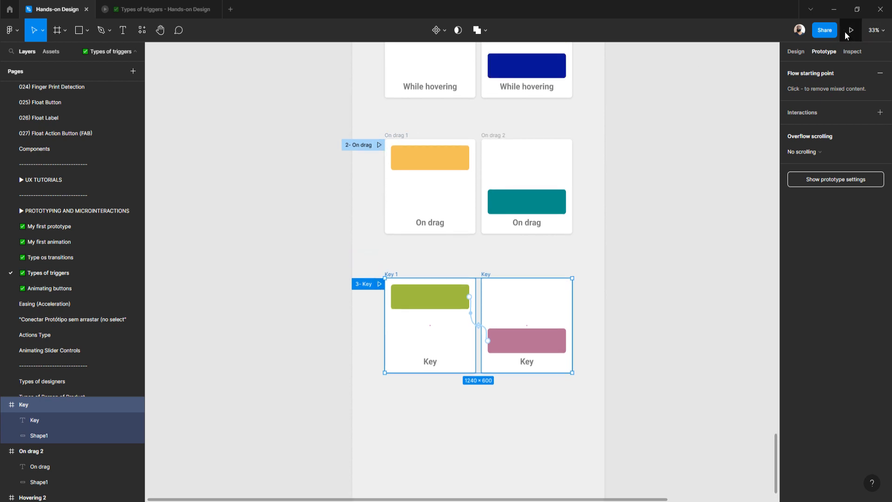
pyautogui.click(137, 11)
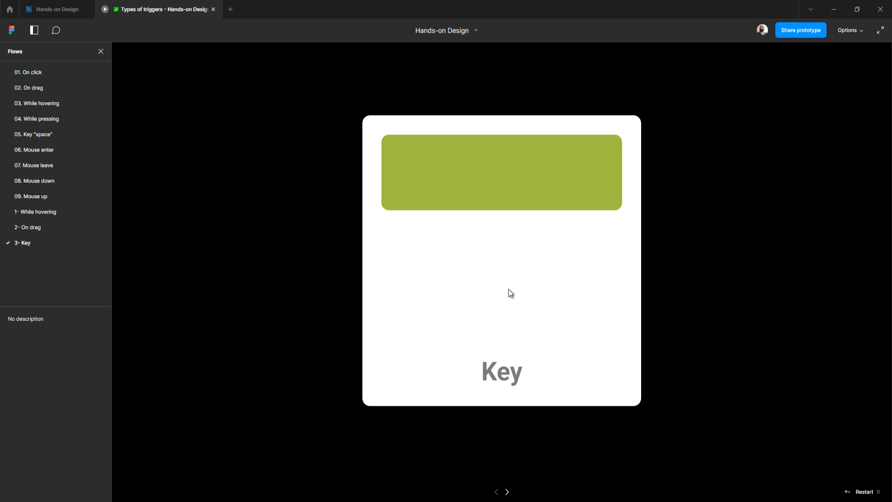
pyautogui.click(46, 212)
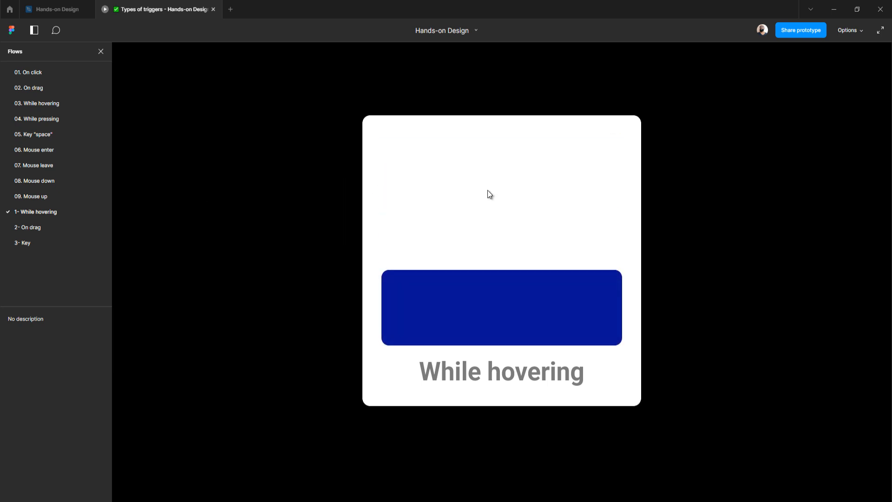
pyautogui.click(28, 228)
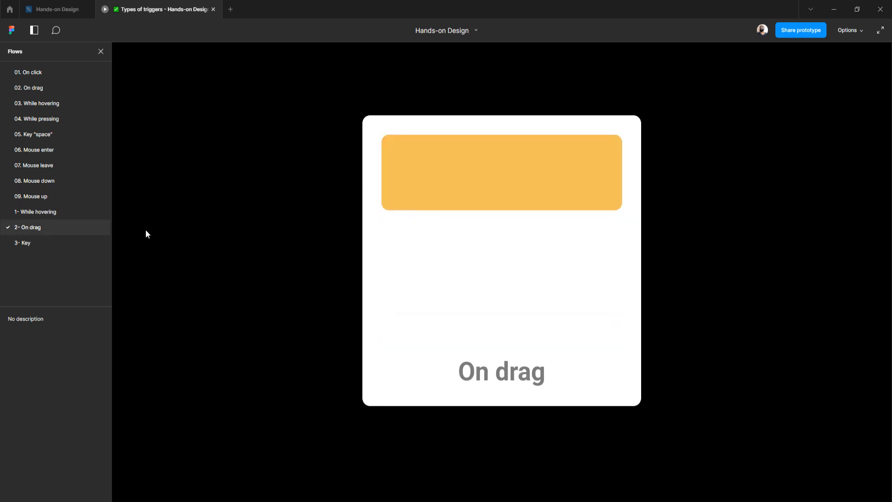
pyautogui.moveTo(450, 173); pyautogui.dragTo(464, 117)
# Step: Switch the preview to the 3- Key flow and test its keyboard-triggered transitions in both directions
pyautogui.click(30, 246)
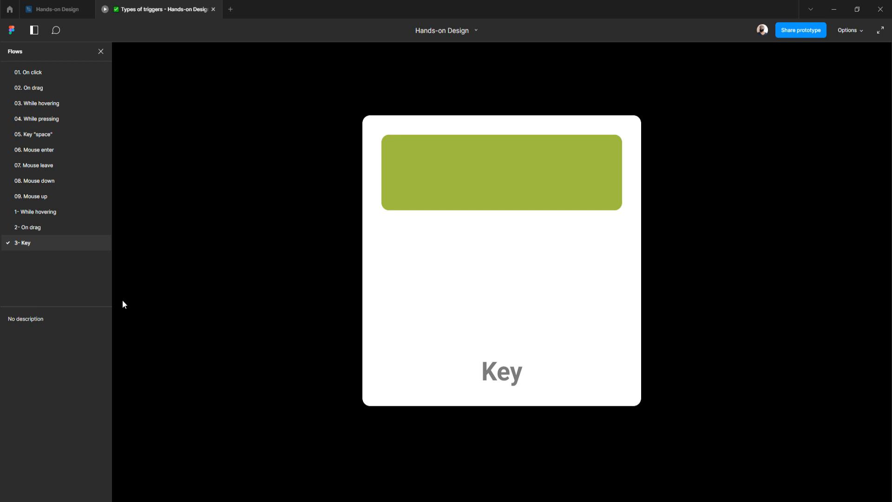
pyautogui.press('space')
pyautogui.press('space')
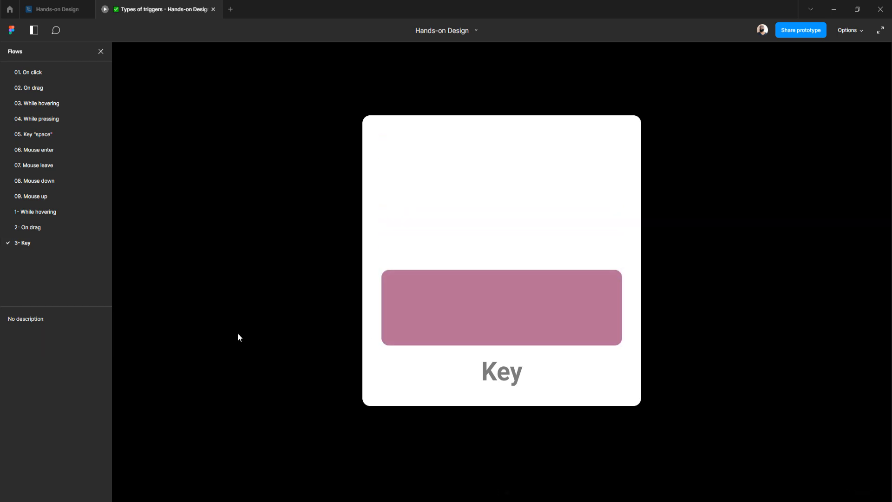
pyautogui.press('space')
pyautogui.press('space')
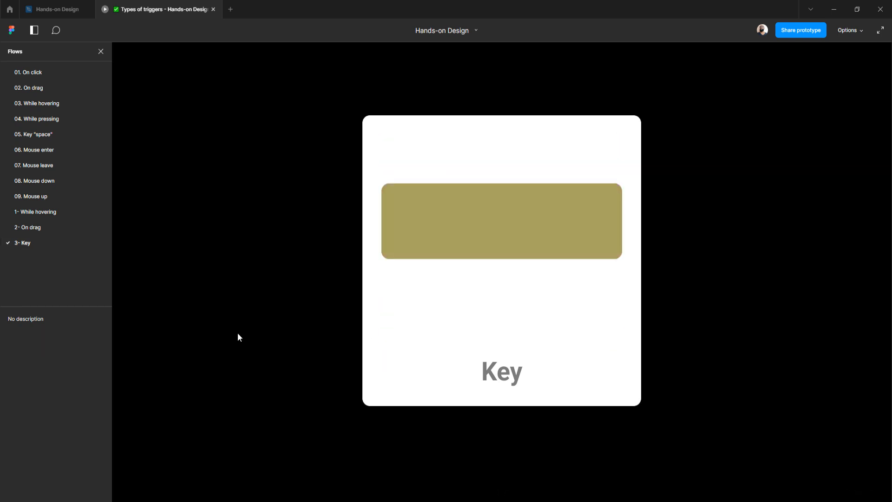